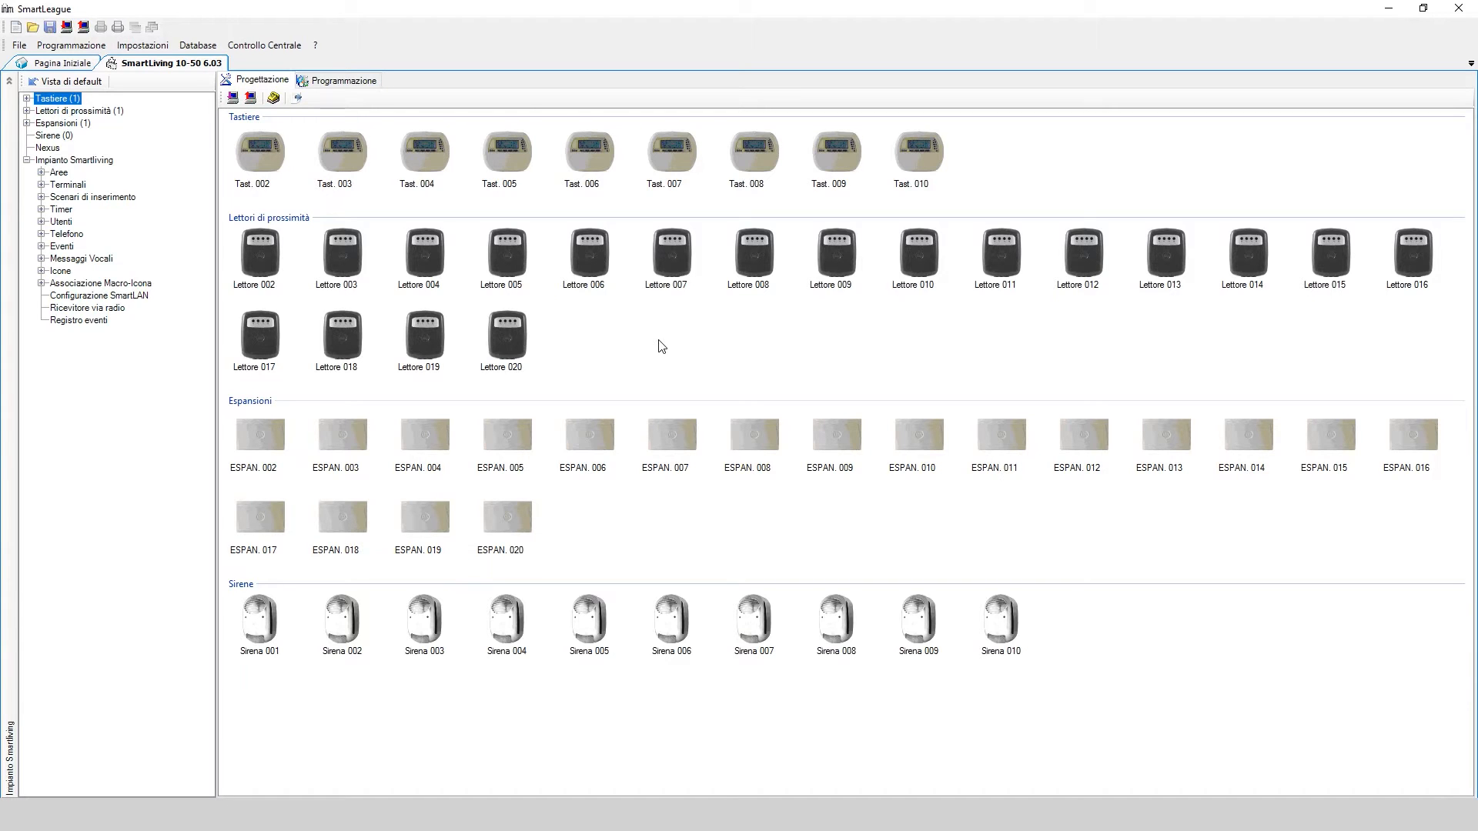
Tick Escludi Nexus dal Cloud in the Telefono phone parameters
click(74, 235)
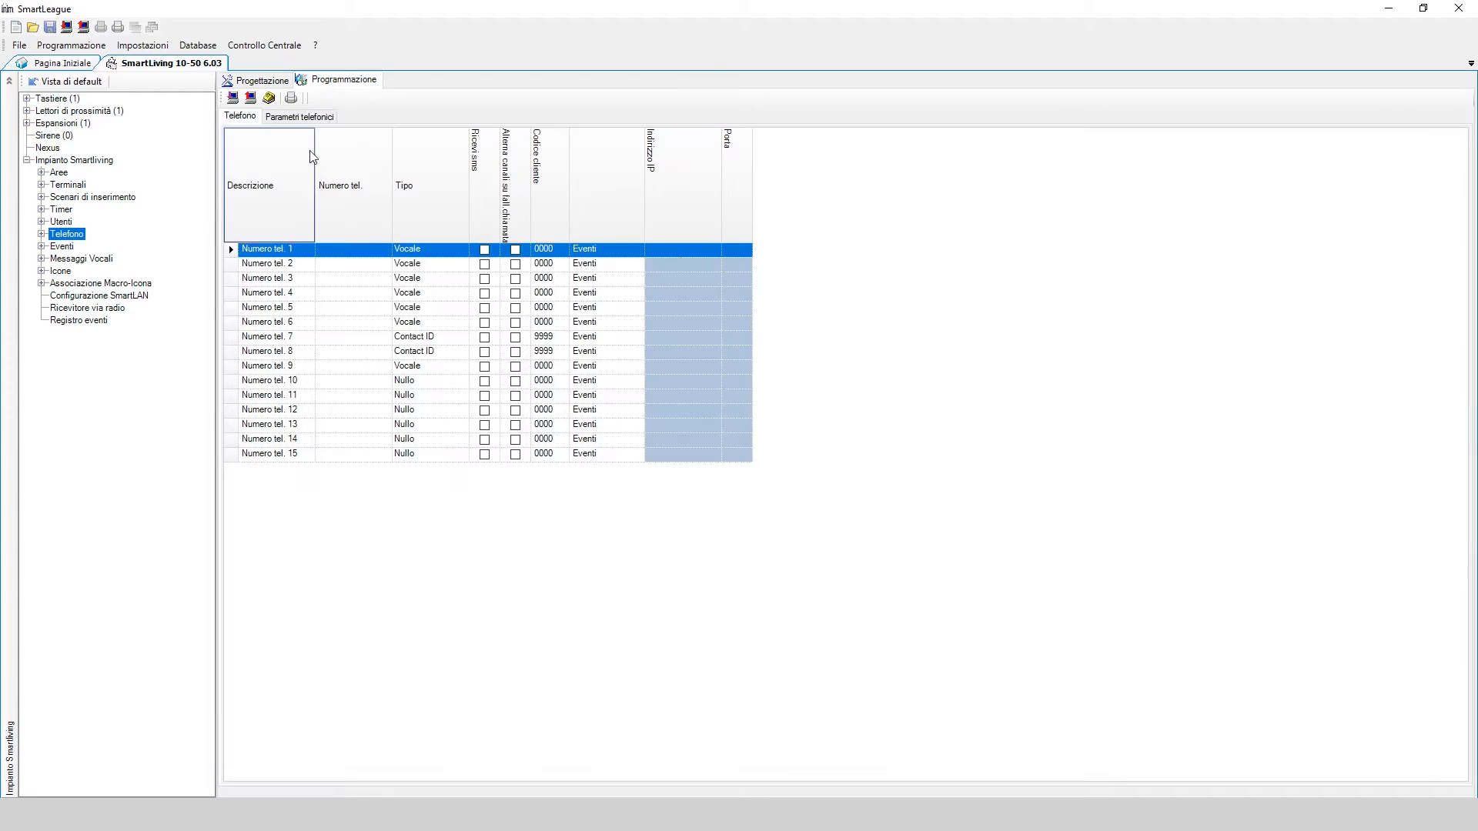
click(328, 117)
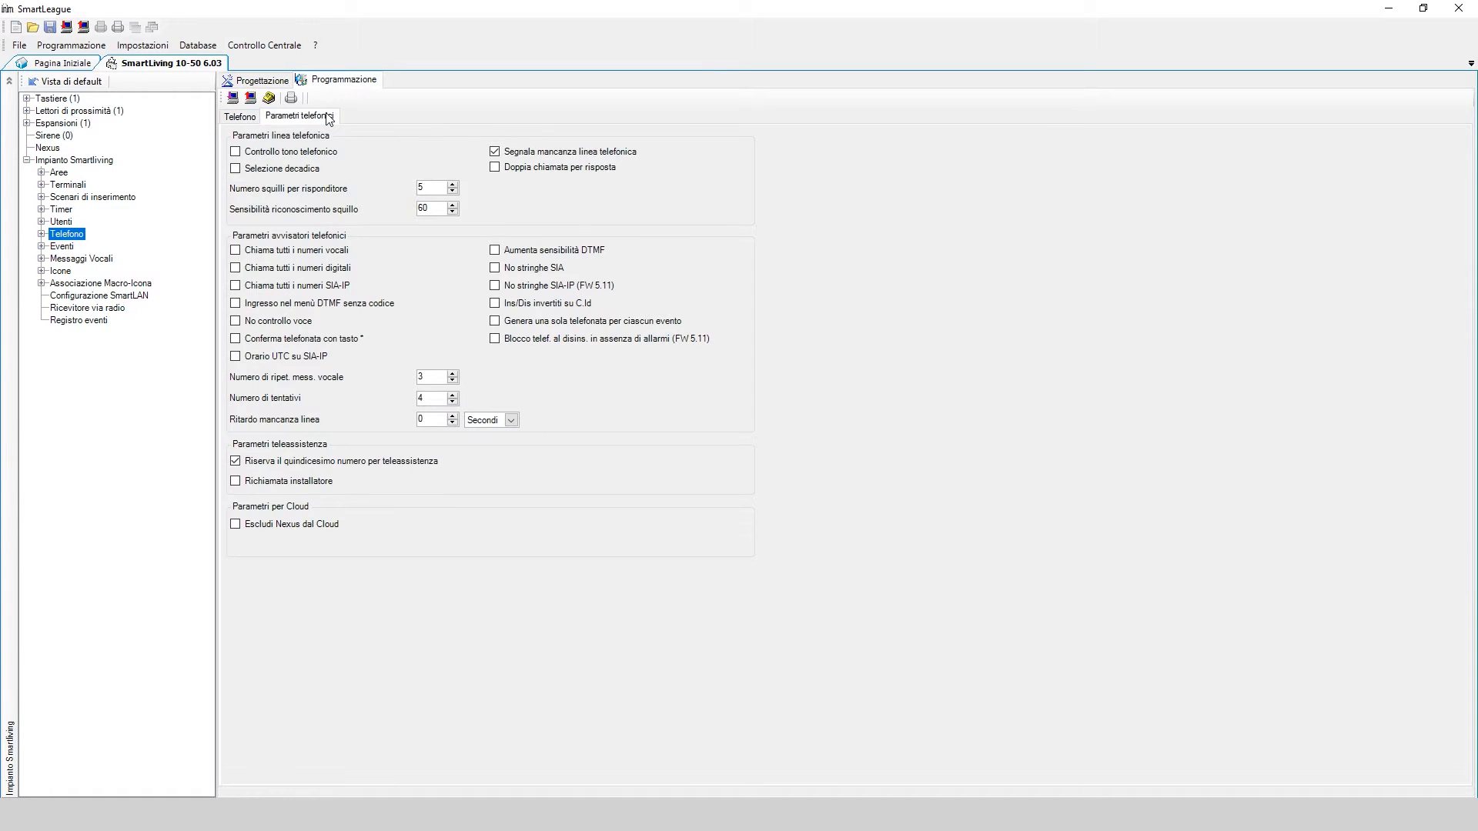
click(236, 525)
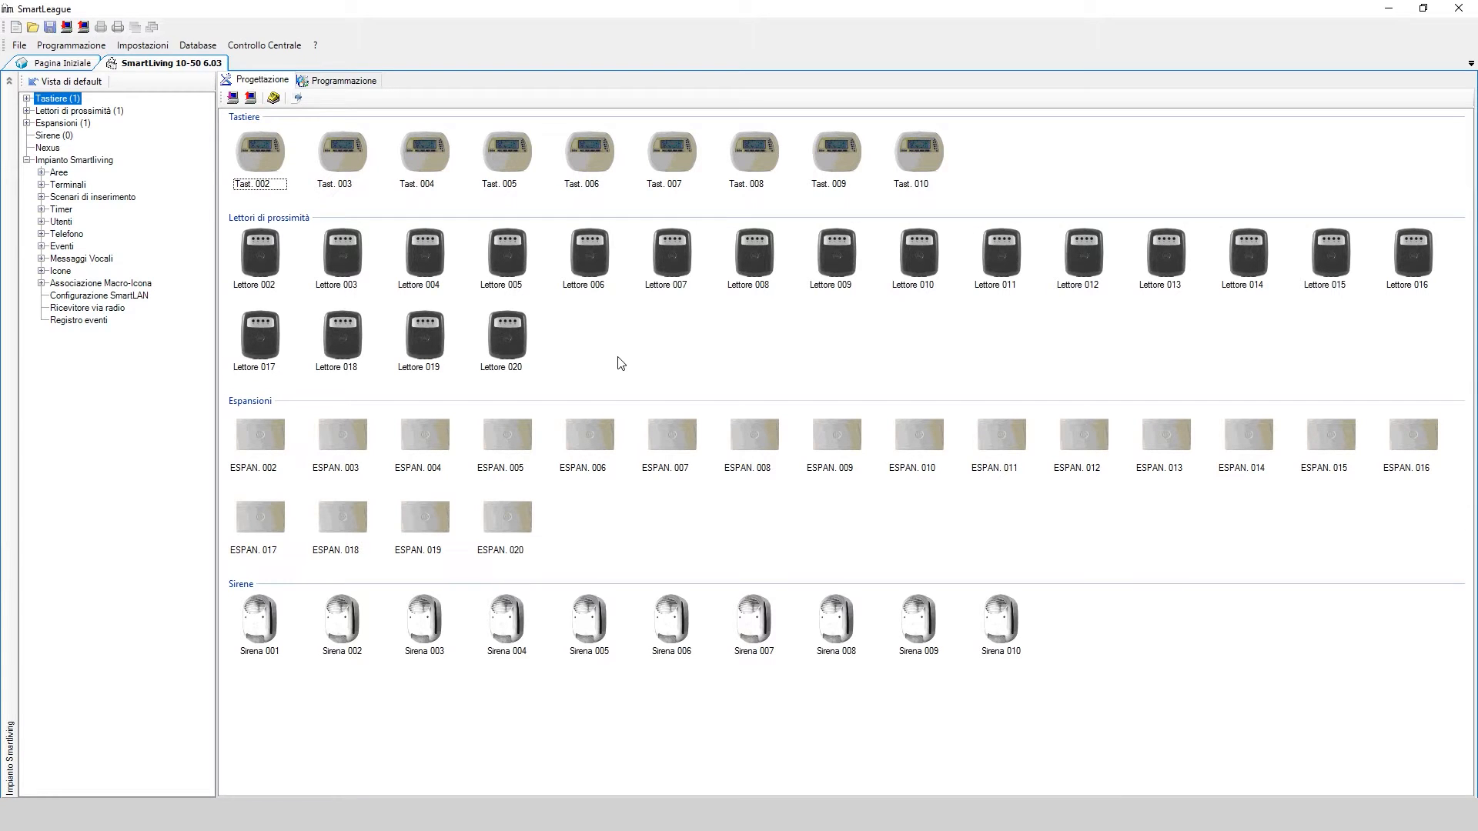
Change Descrizione centrale to 'Casa Bianchi' and tick Modalità cloud
click(87, 161)
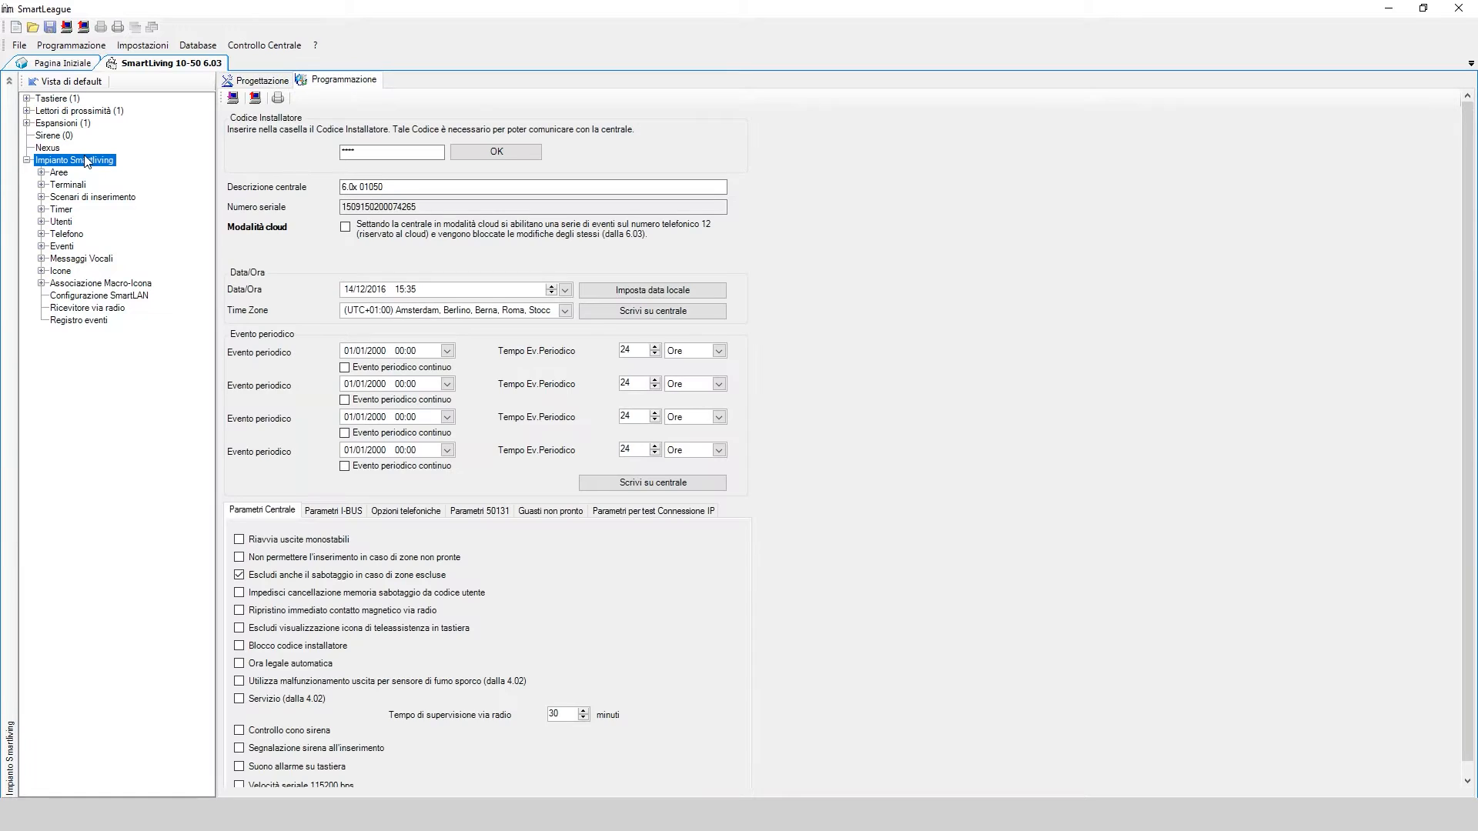
drag(406, 187, 329, 184)
text(Casa)
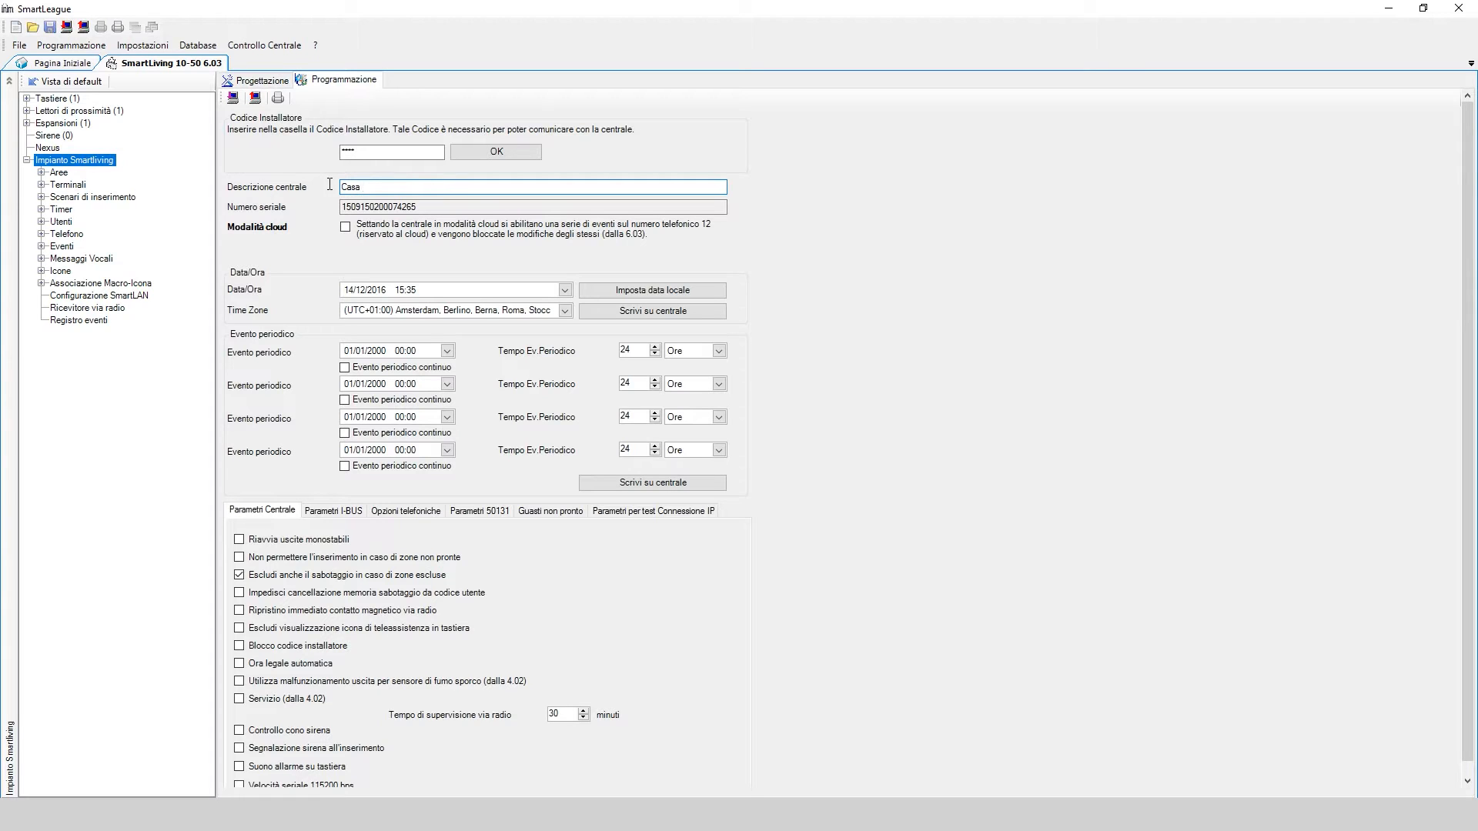
text( Bianchi)
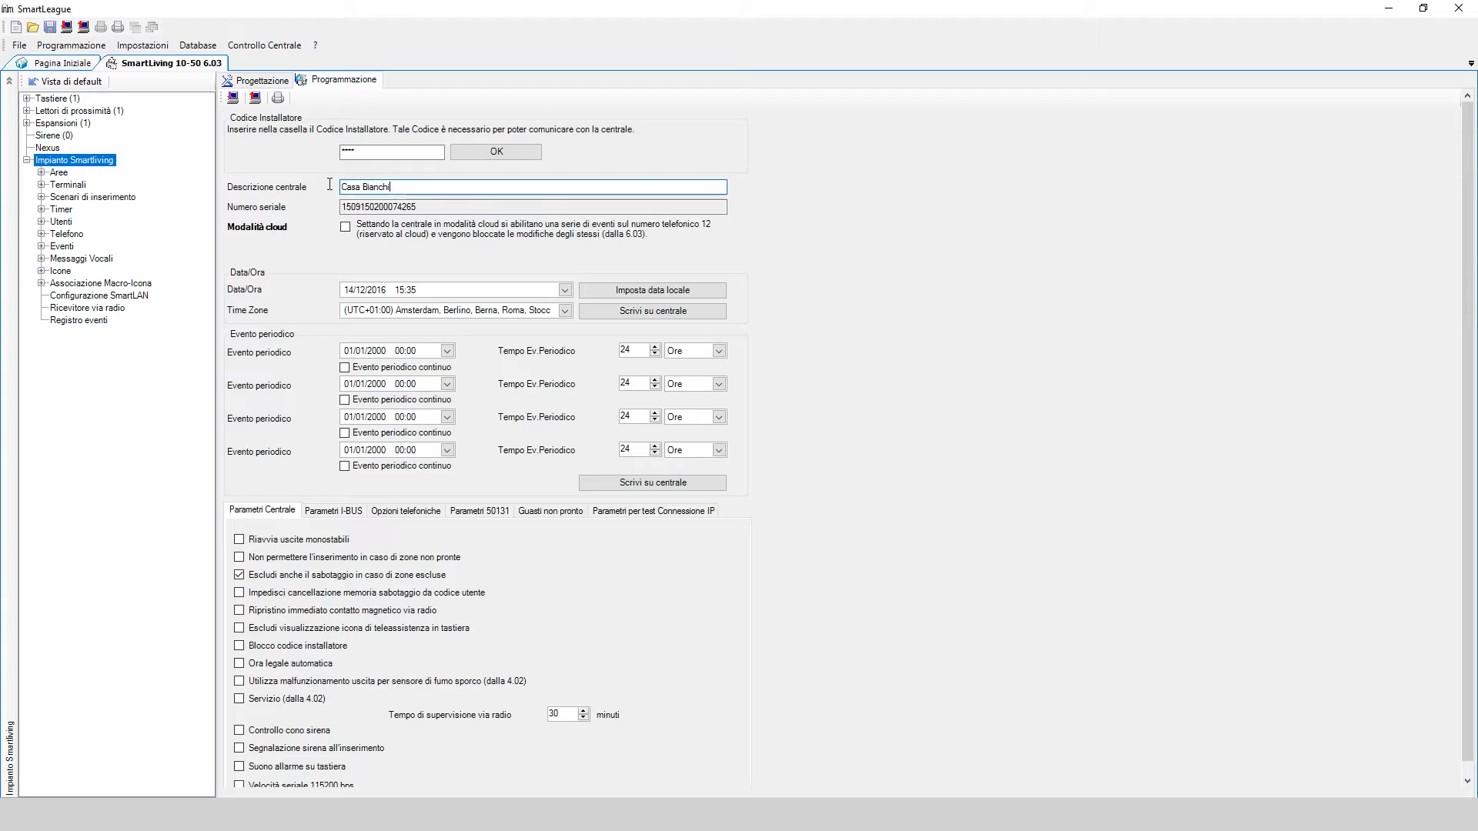
click(346, 231)
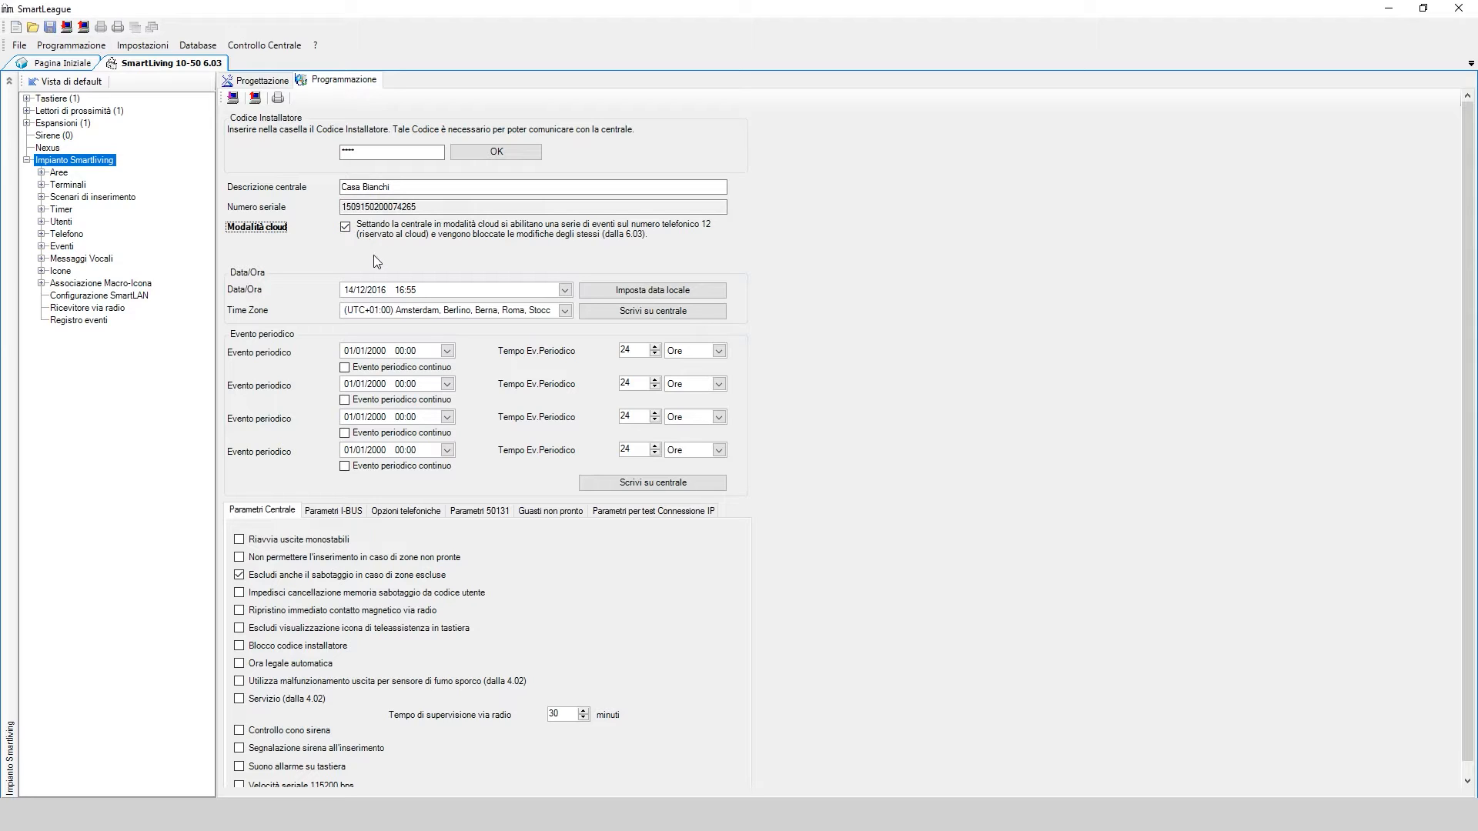
mouse_move(429, 291)
Review the Cloud phone entry and Allarme zona events, then write the programming to the panel
click(69, 236)
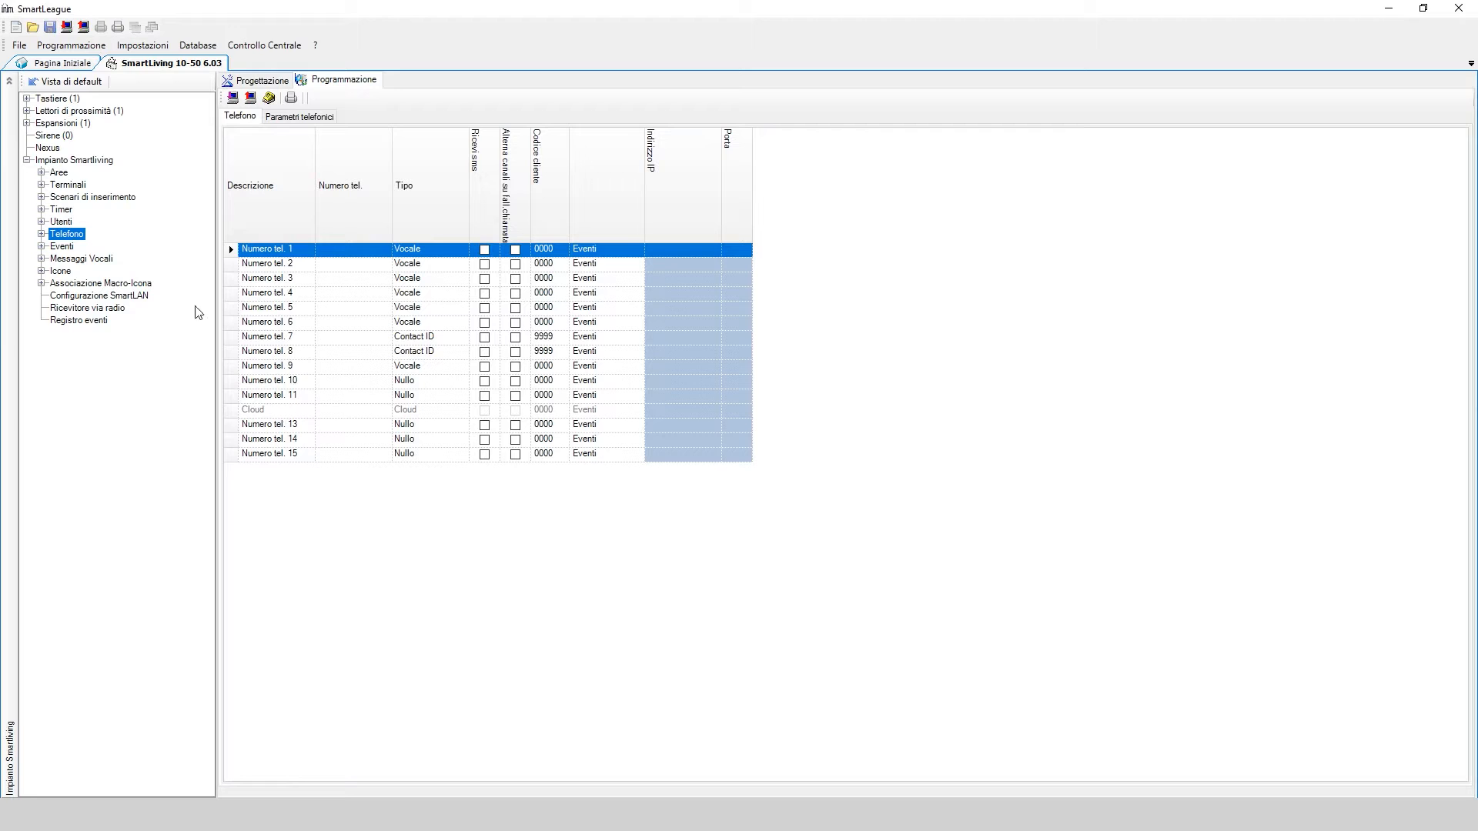
click(40, 248)
click(85, 260)
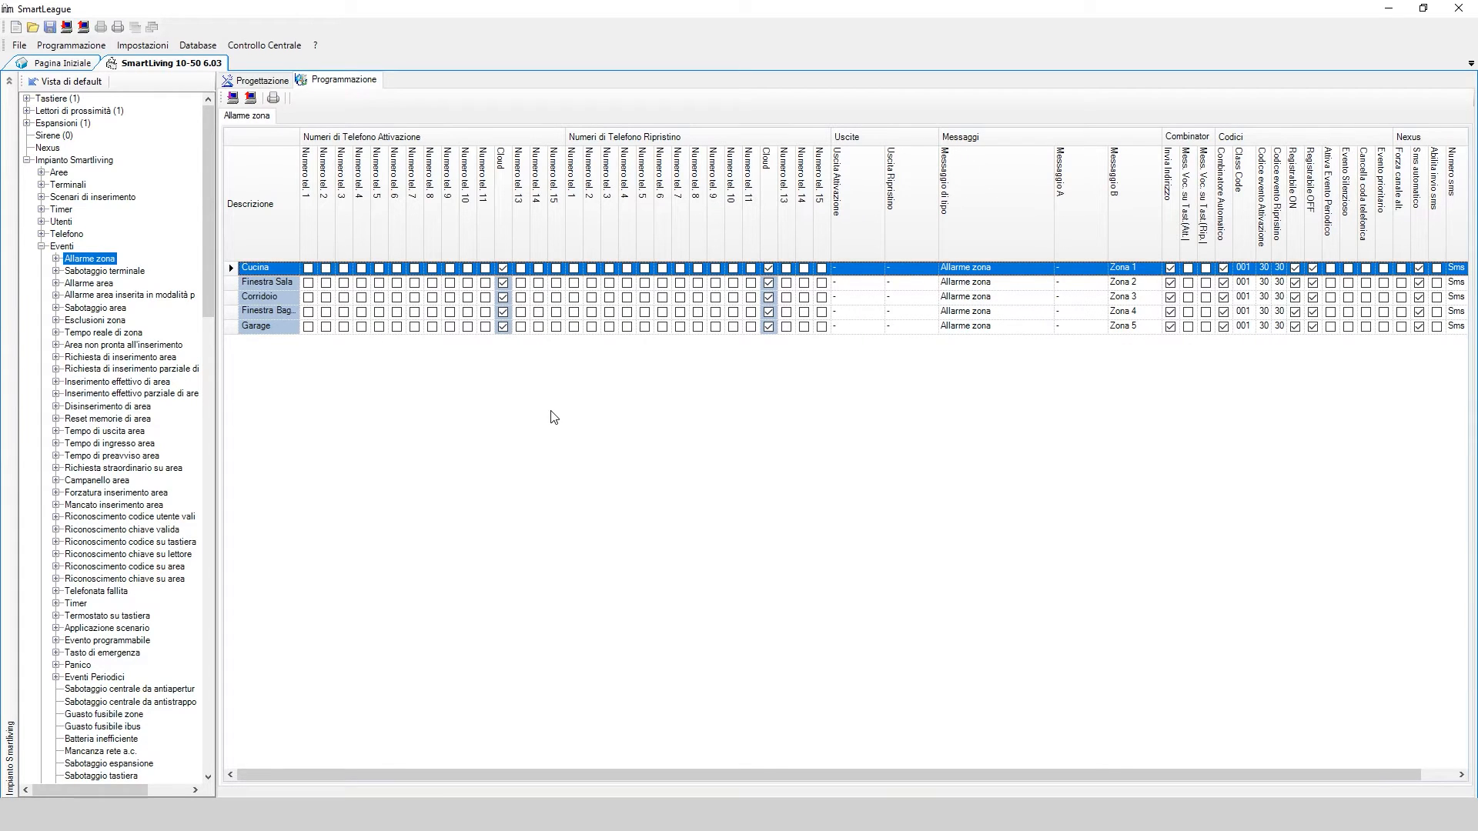
click(83, 27)
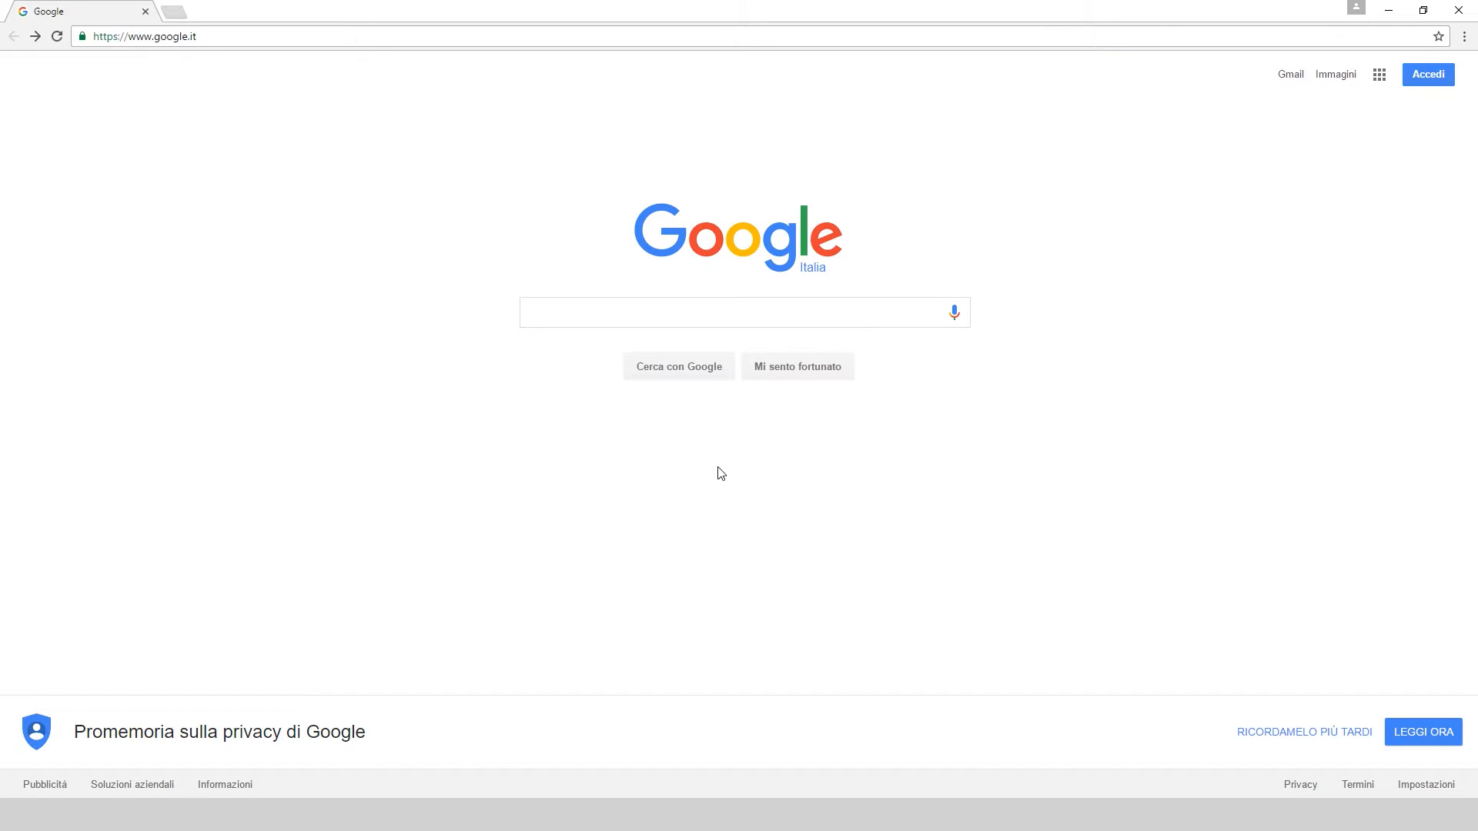
click(270, 36)
text(www.inimcloud.com)
key(Return)
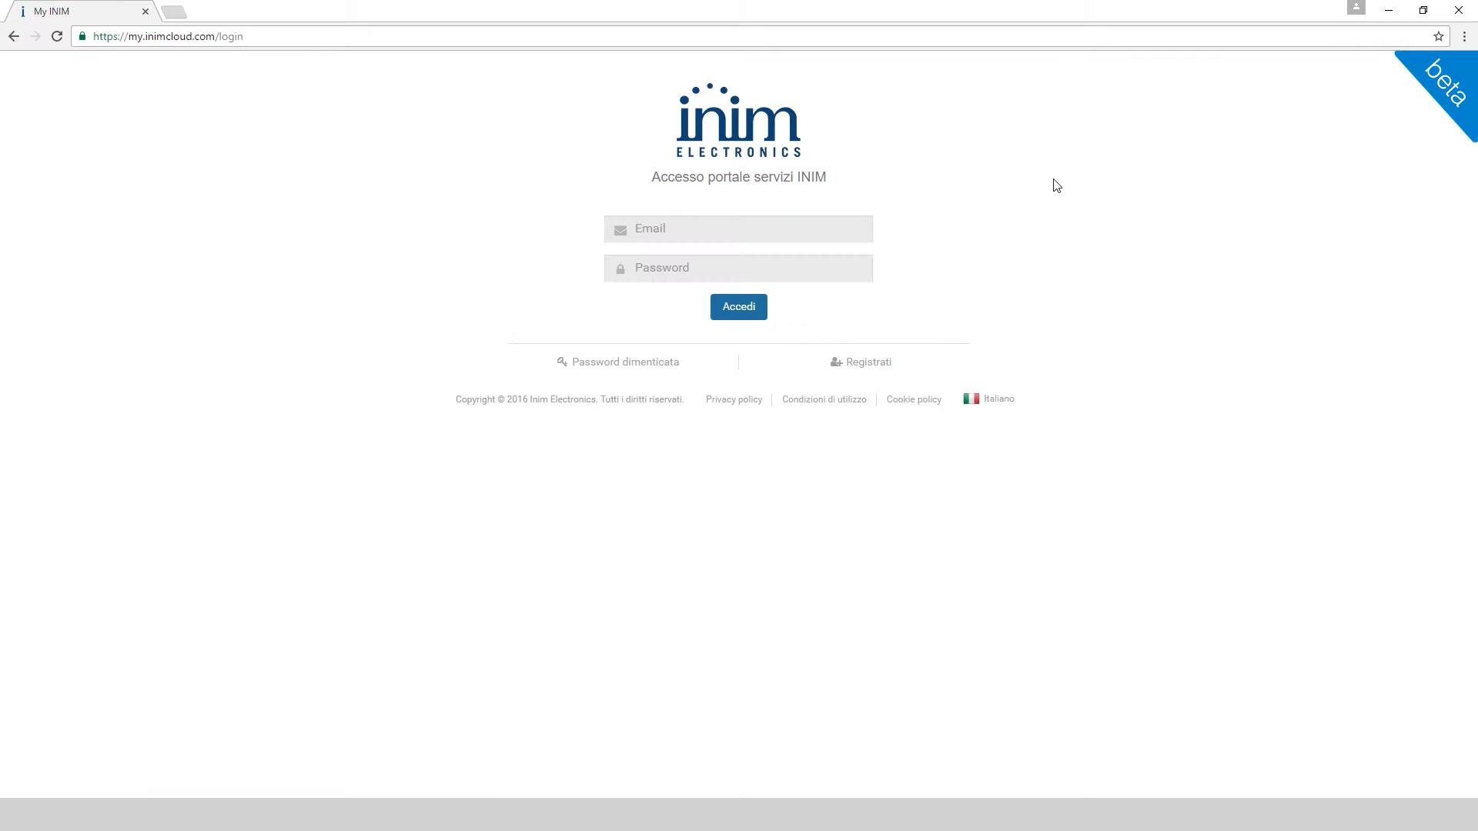
click(885, 366)
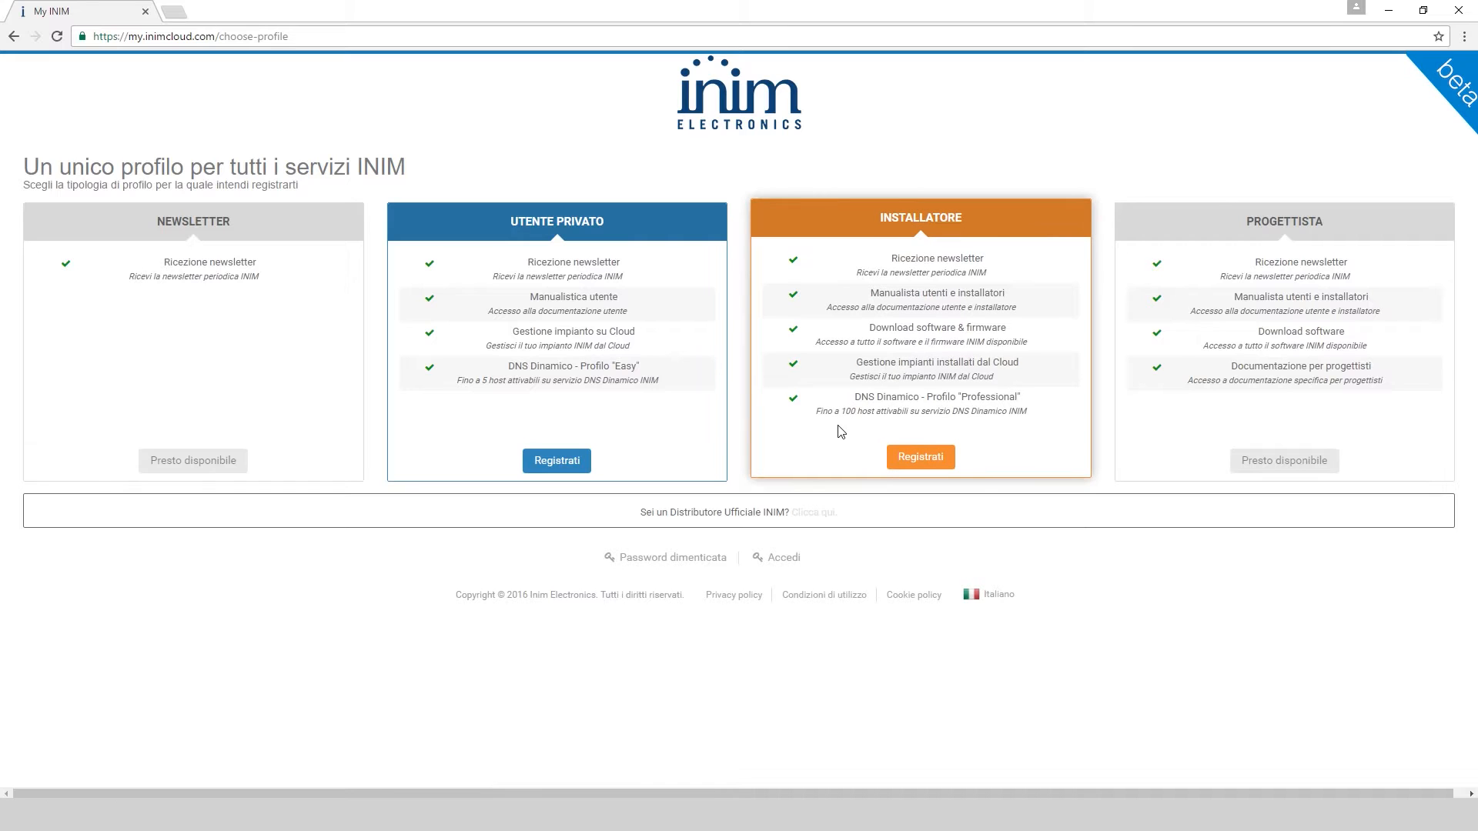
click(916, 458)
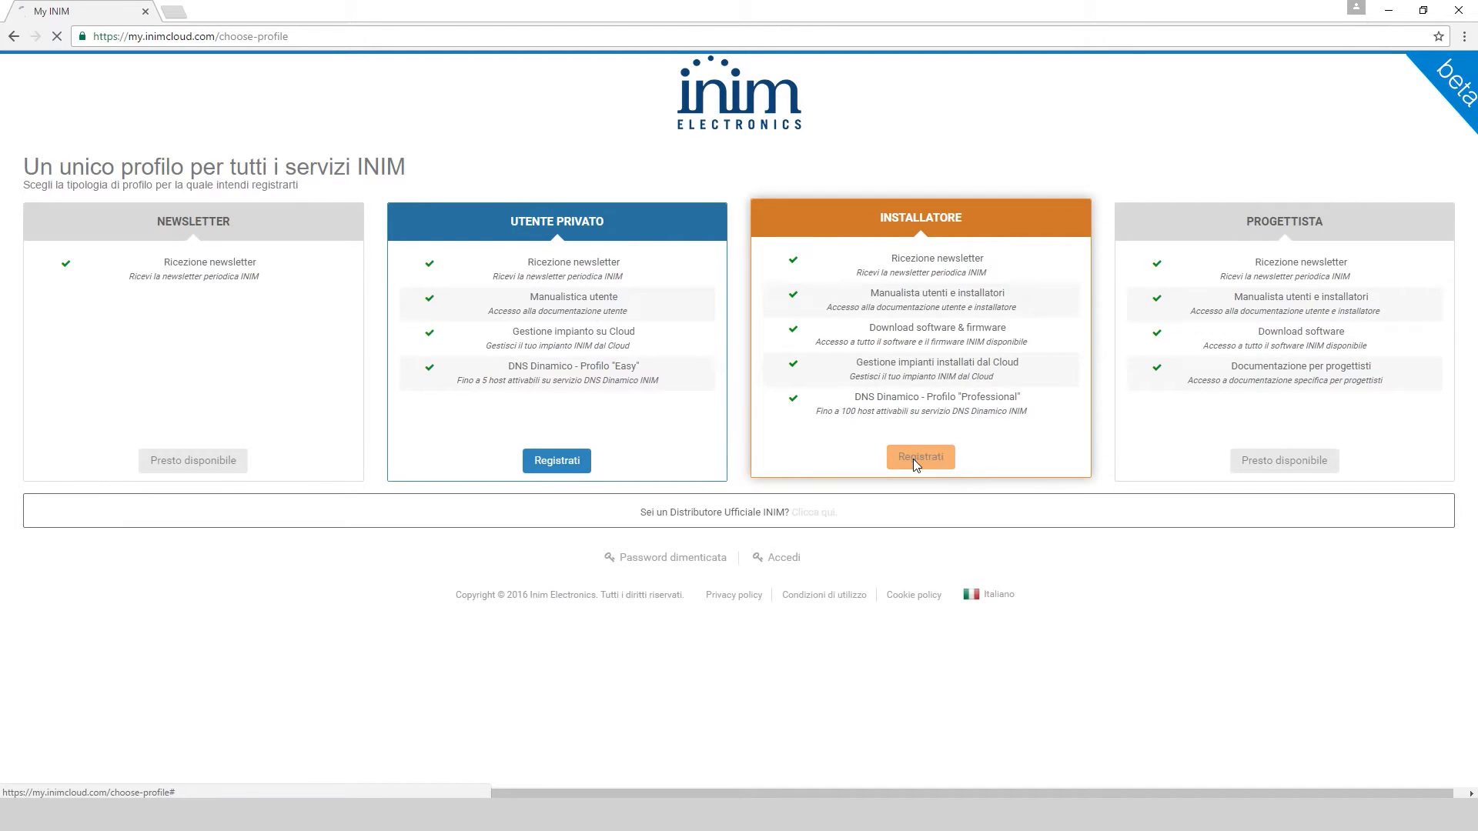
Enter the installer's first name, surname, login e-mail and password, then continue
click(520, 344)
text(Mario)
key(Tab)
text(Rossi)
key(Tab)
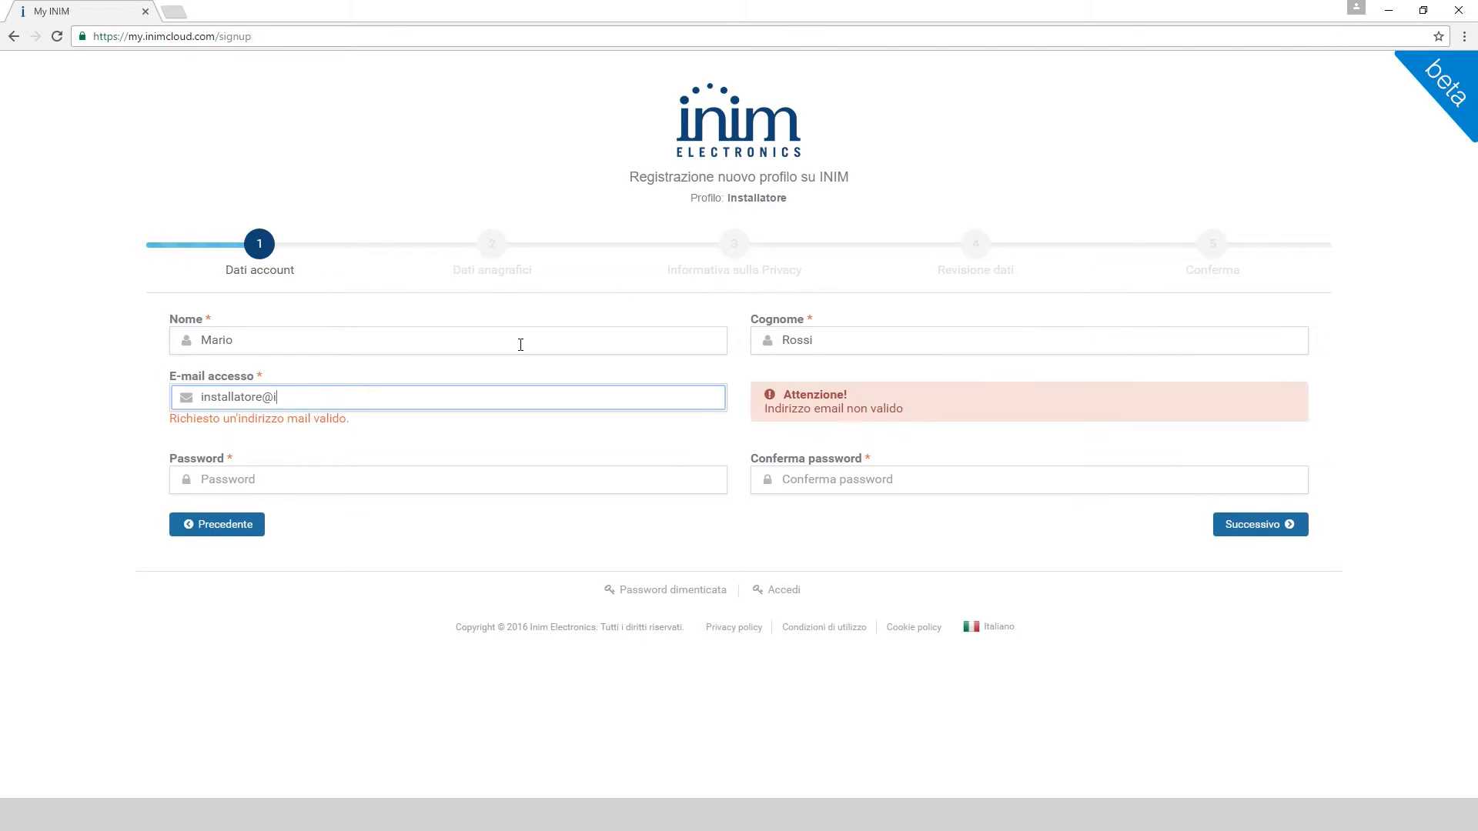
key(Tab)
text(********)
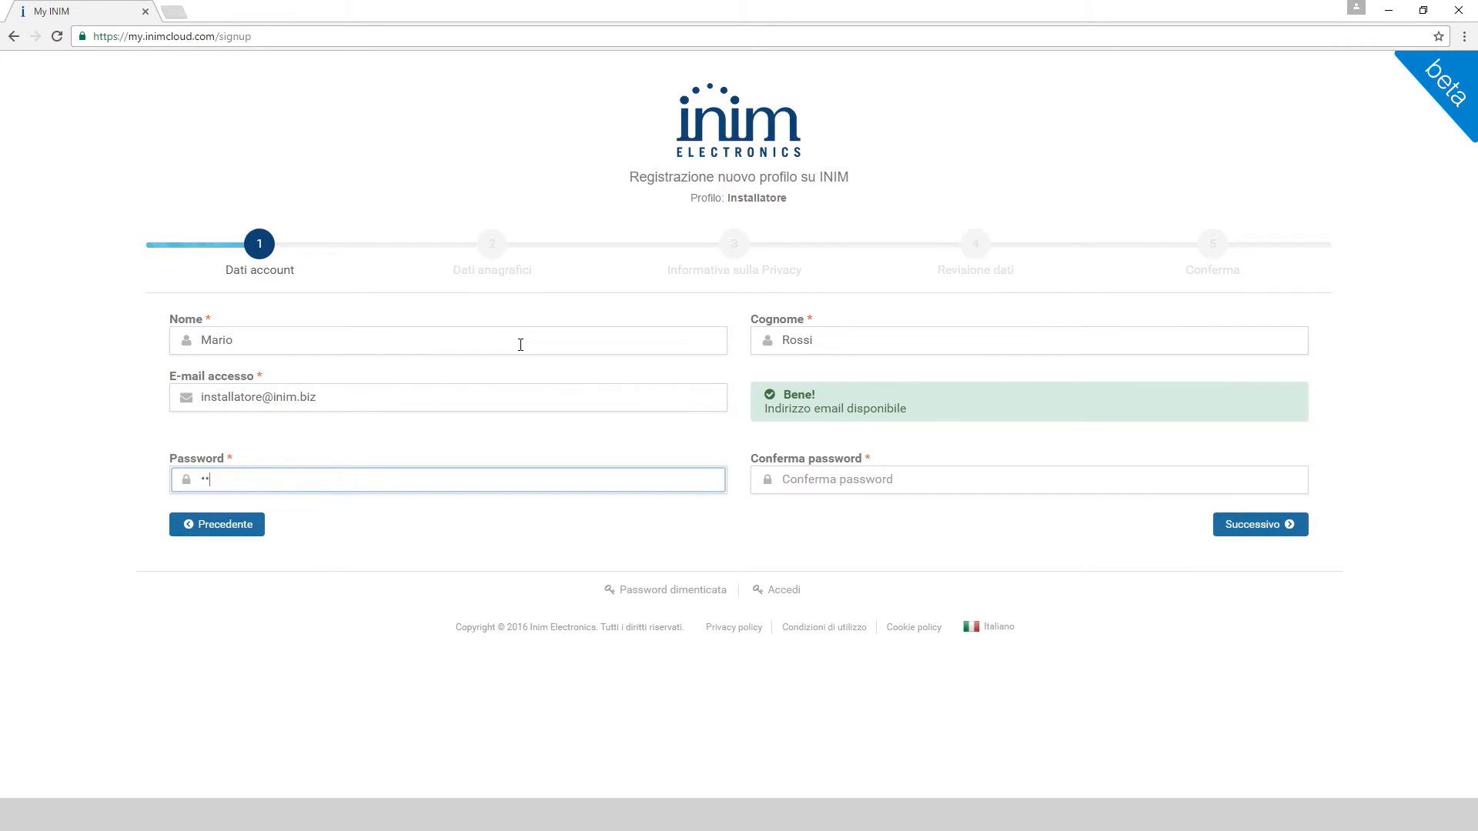
key(Tab)
text(********)
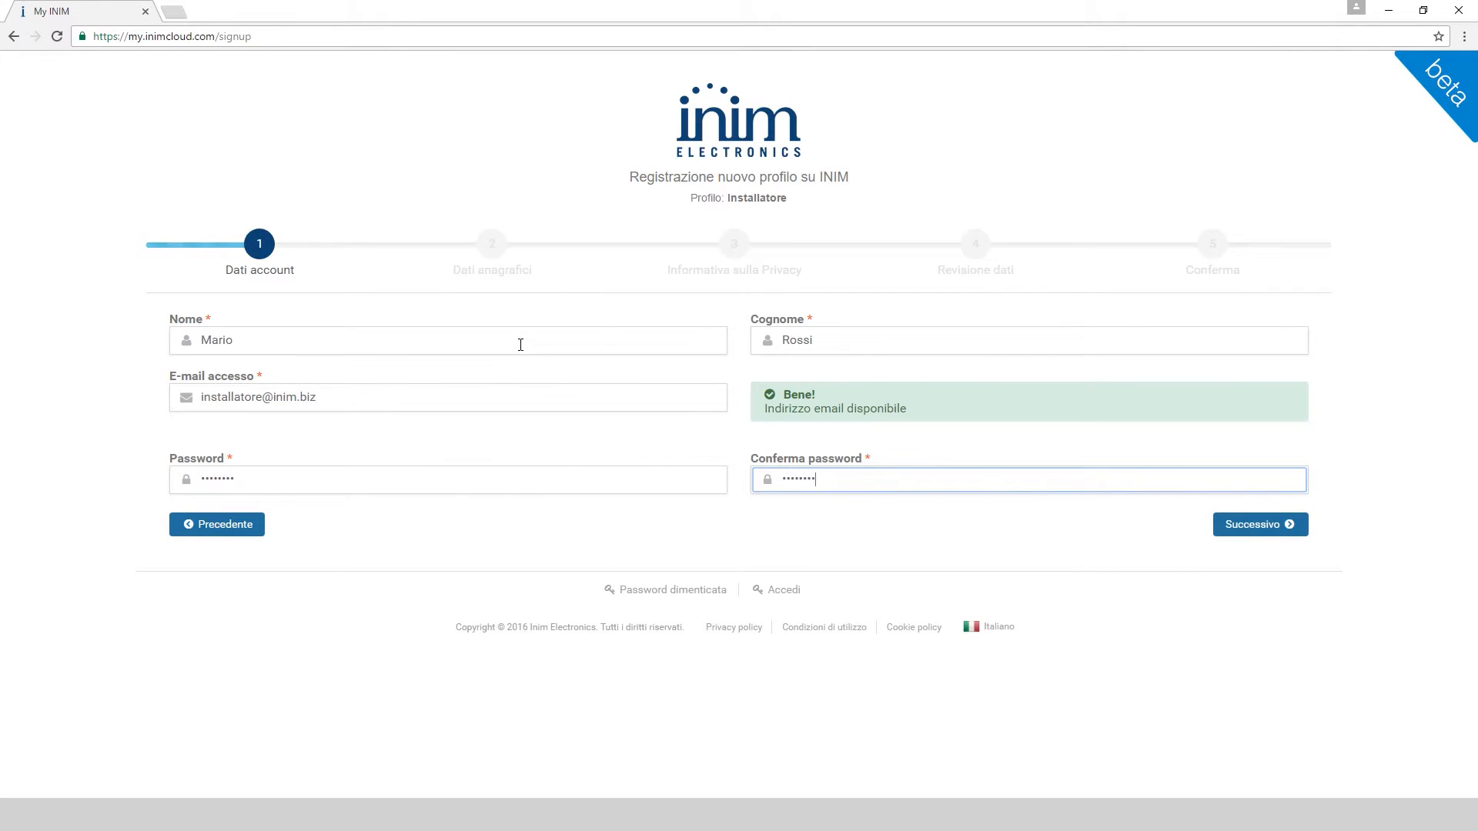
click(1244, 531)
Enter company 'Inim Installazioni', the VAT number, Tecnica/Progettazione, Responsabile, province and town
click(380, 337)
key(Tab)
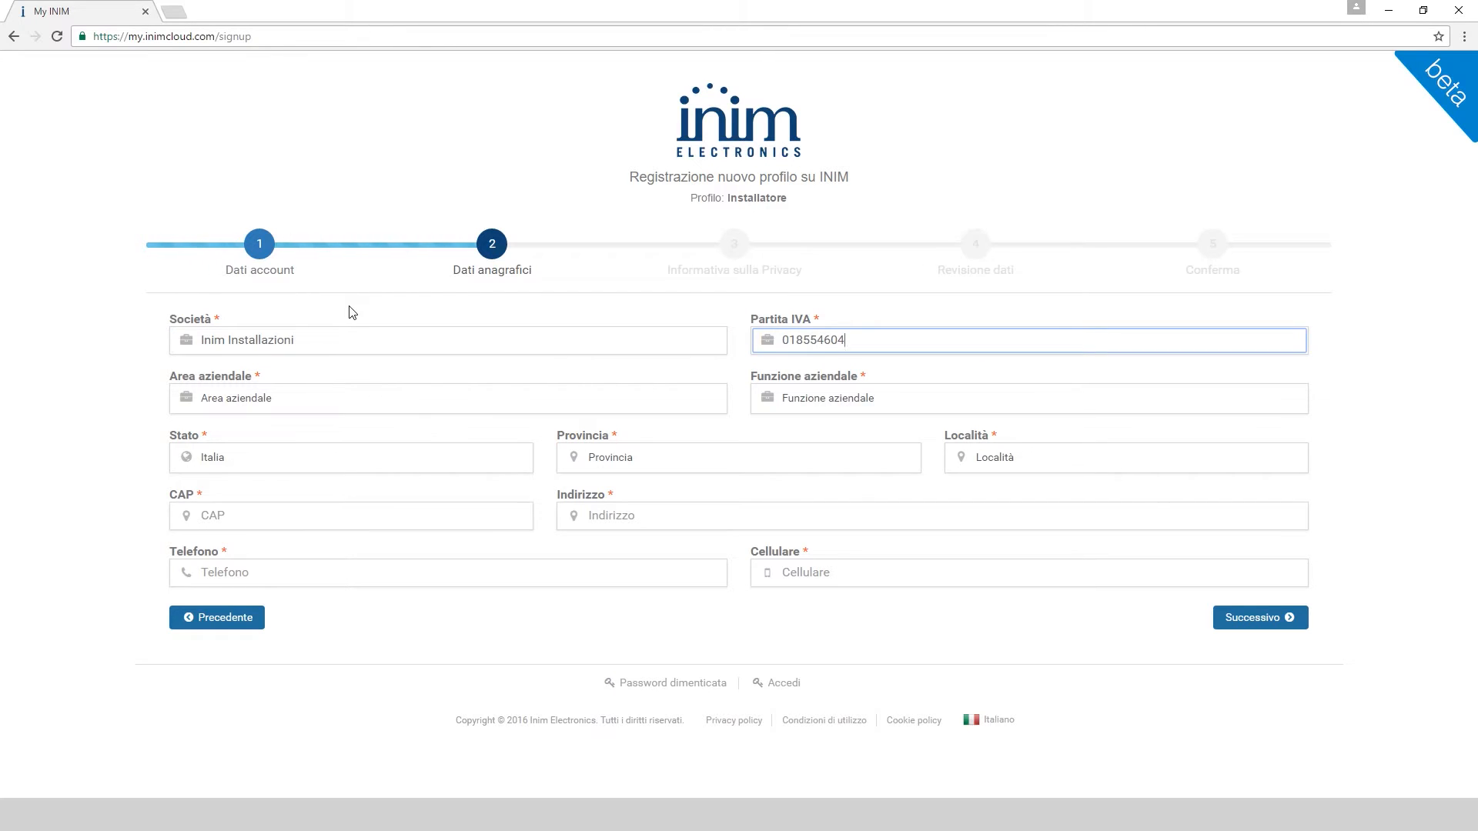
click(339, 398)
click(330, 488)
click(793, 395)
click(792, 432)
click(624, 457)
click(616, 565)
click(1155, 458)
scroll(1260, 519, down, 6)
click(1024, 533)
Fill in the street address, landline and mobile numbers, and advance to the privacy step
click(730, 510)
text(via )
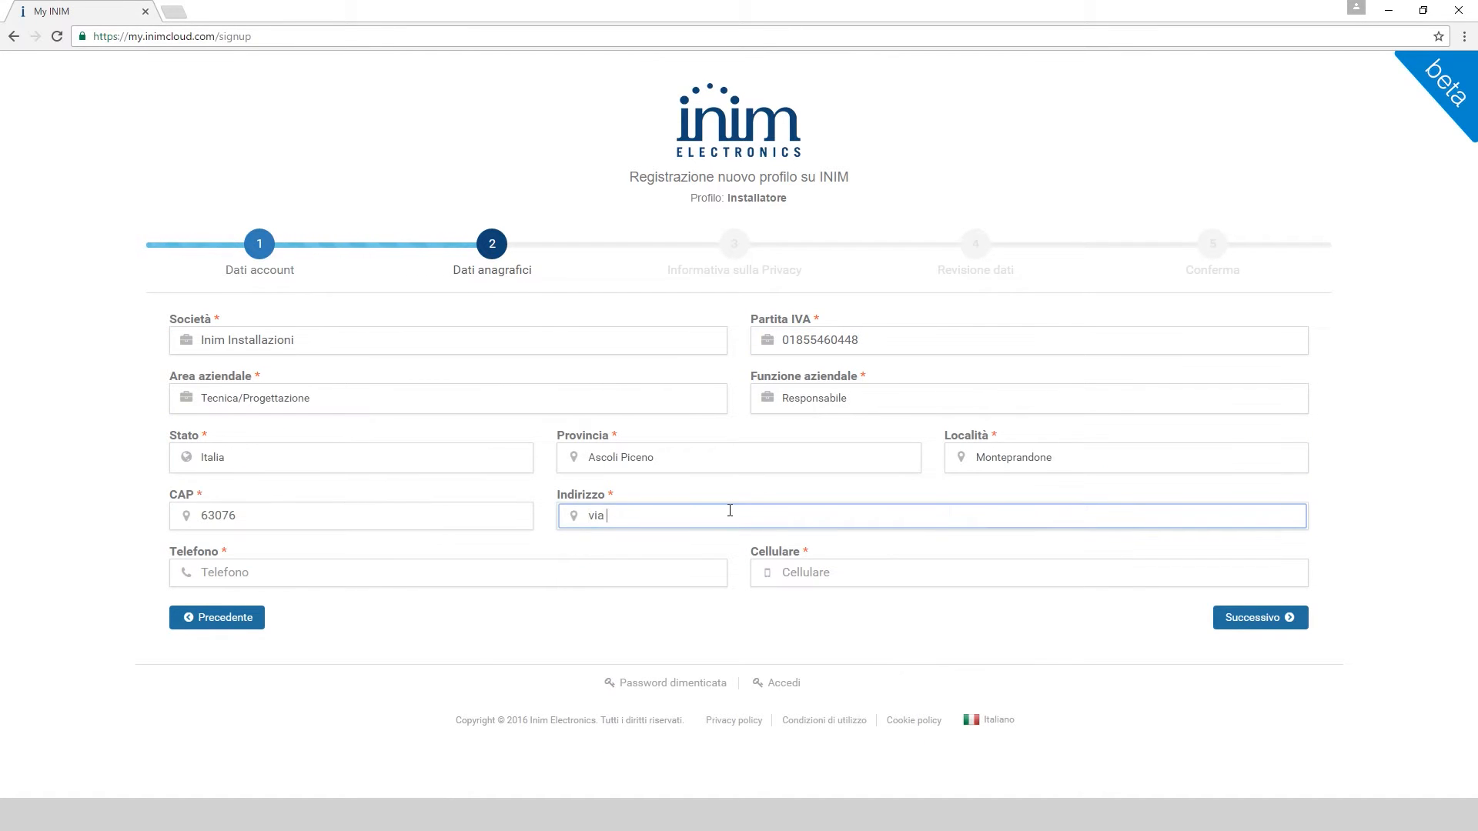
text(fosso antico)
click(603, 573)
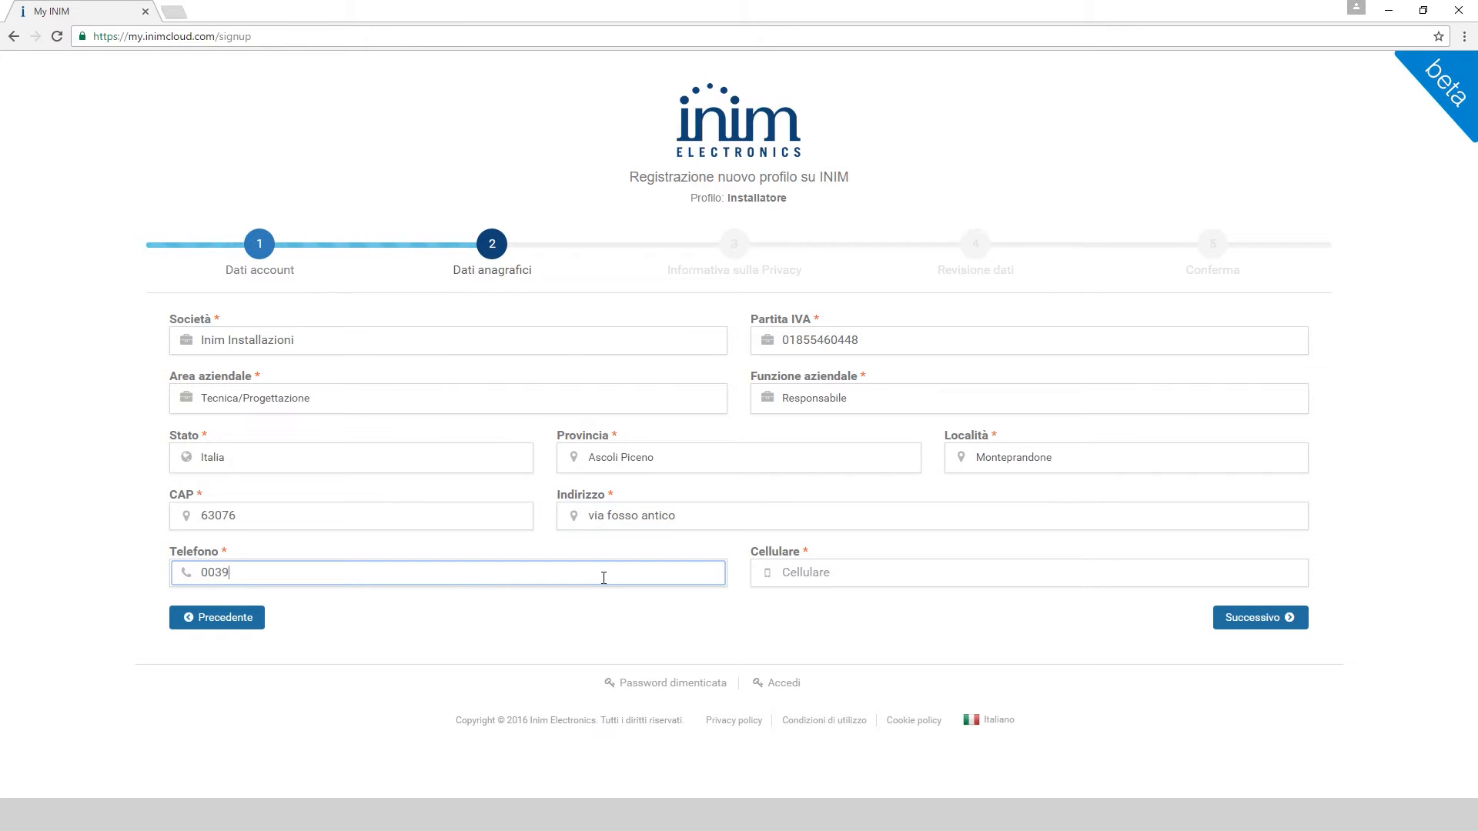
key(Tab)
text(00393332222222)
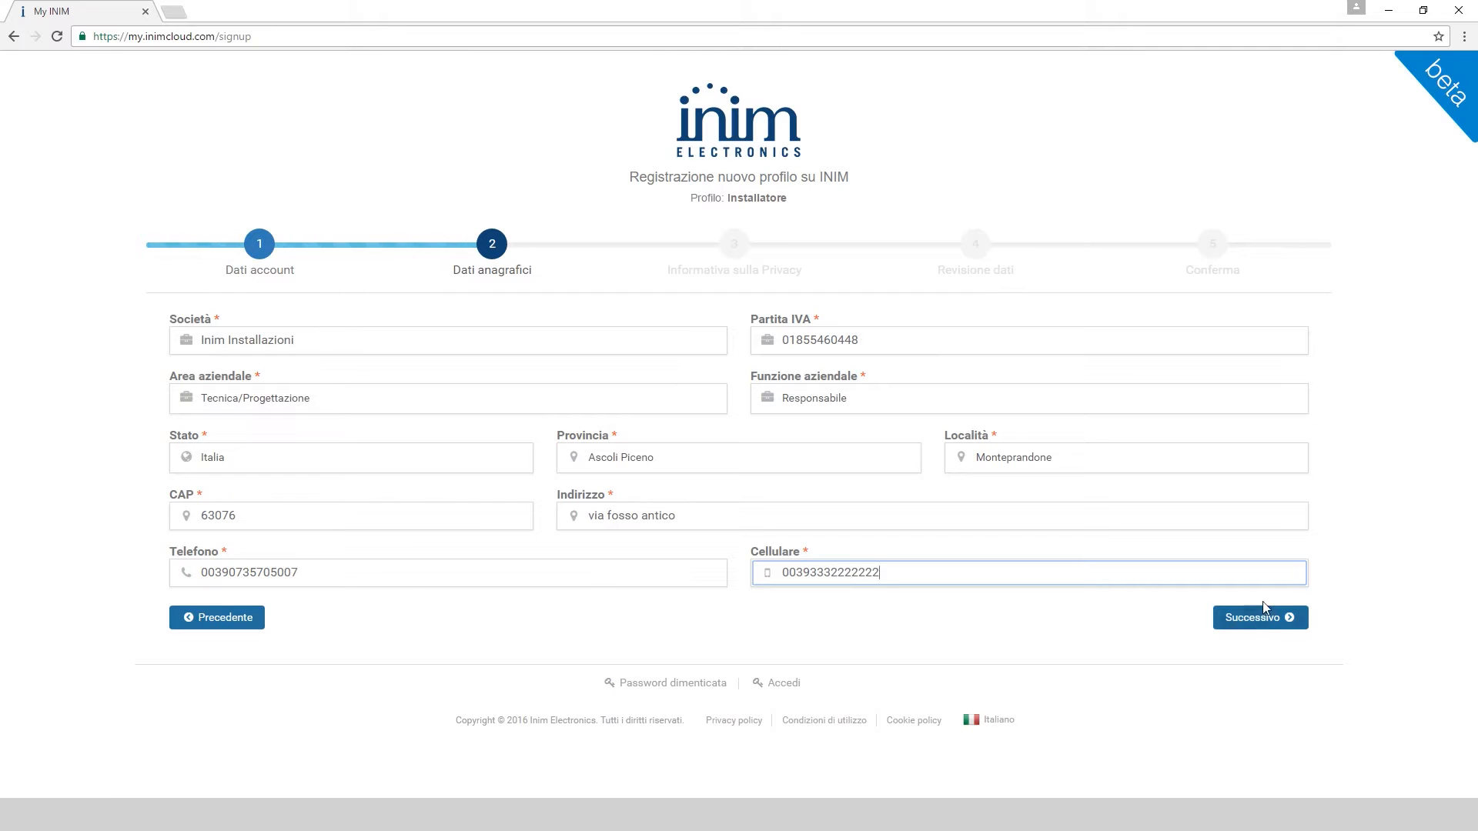
click(1260, 625)
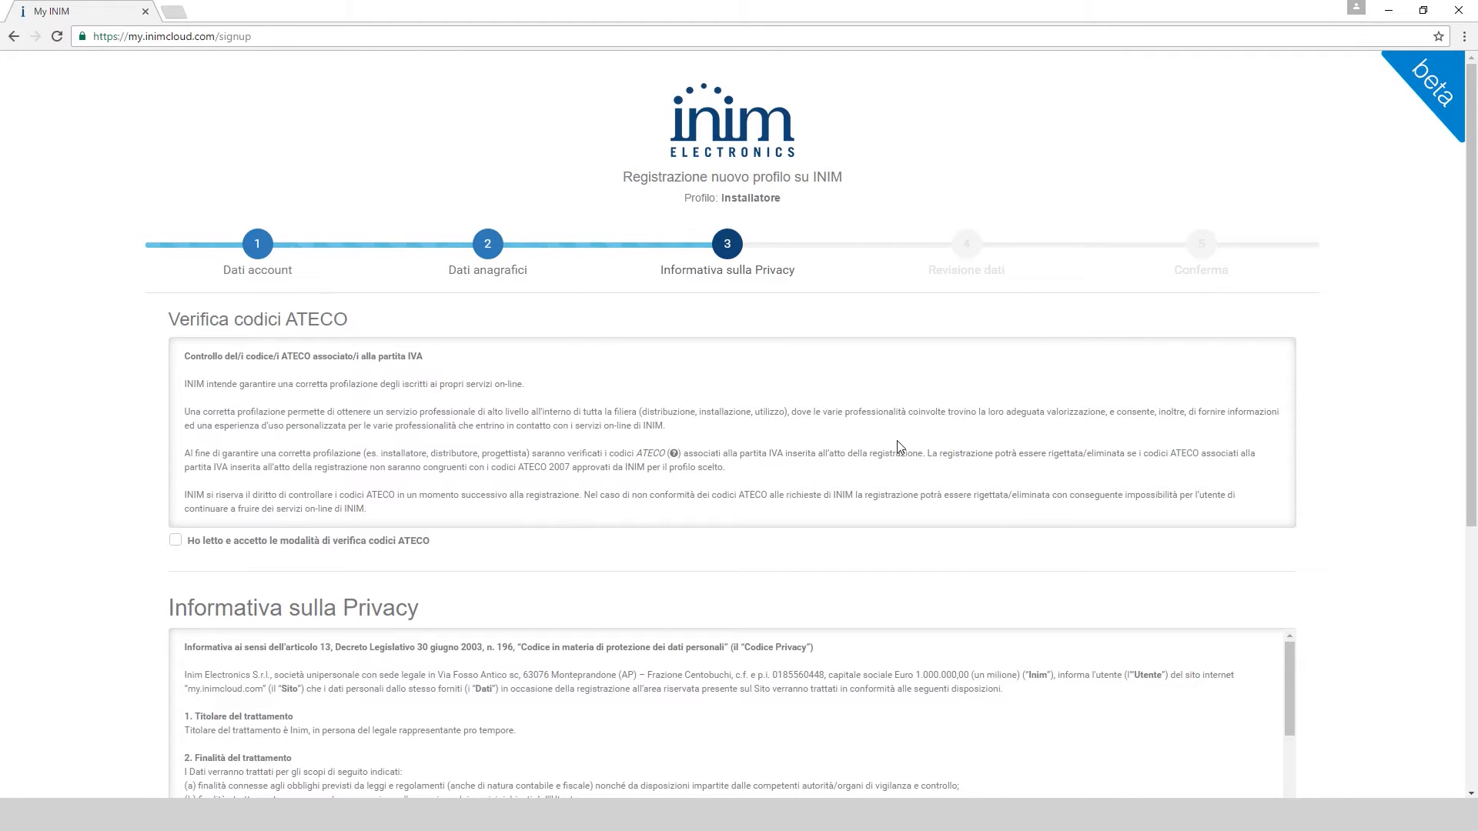
Accept the ATECO verification, read the privacy notice, and submit the reviewed registration with Invia i dati!
click(176, 541)
scroll(731, 715, down, 2)
scroll(1151, 535, down, 5)
scroll(736, 375, down, 10)
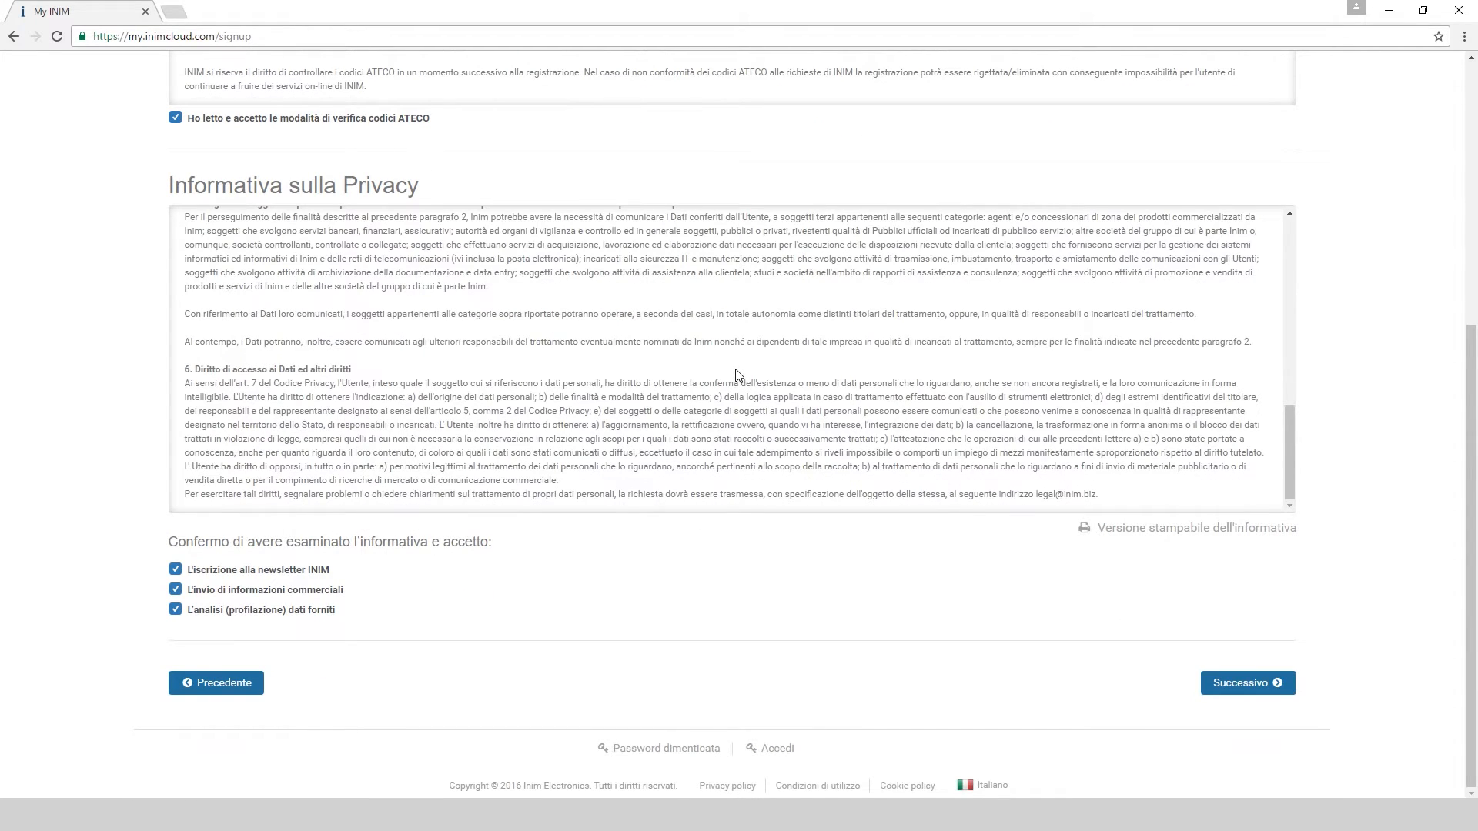
click(1230, 685)
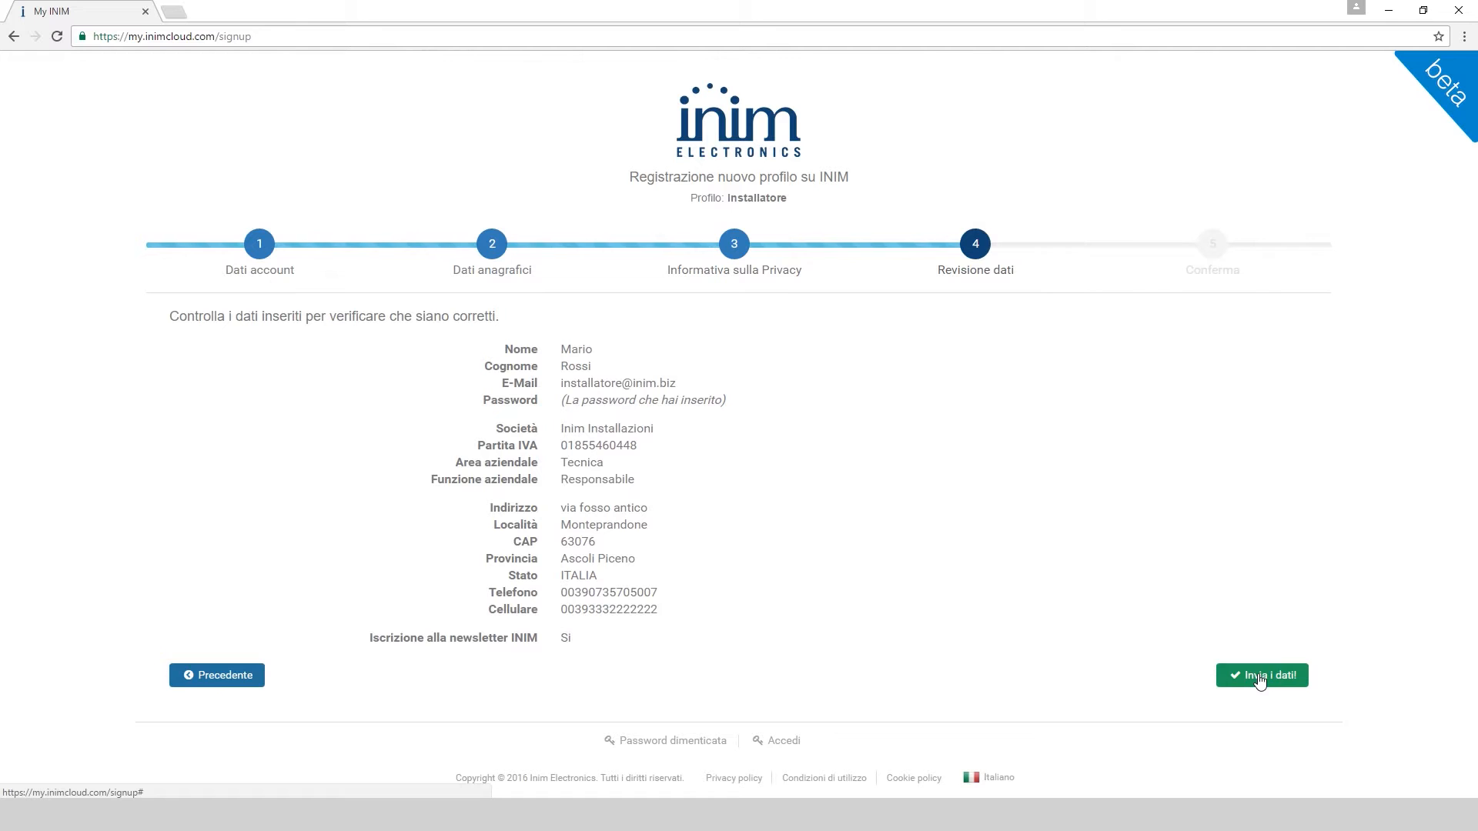
click(1260, 677)
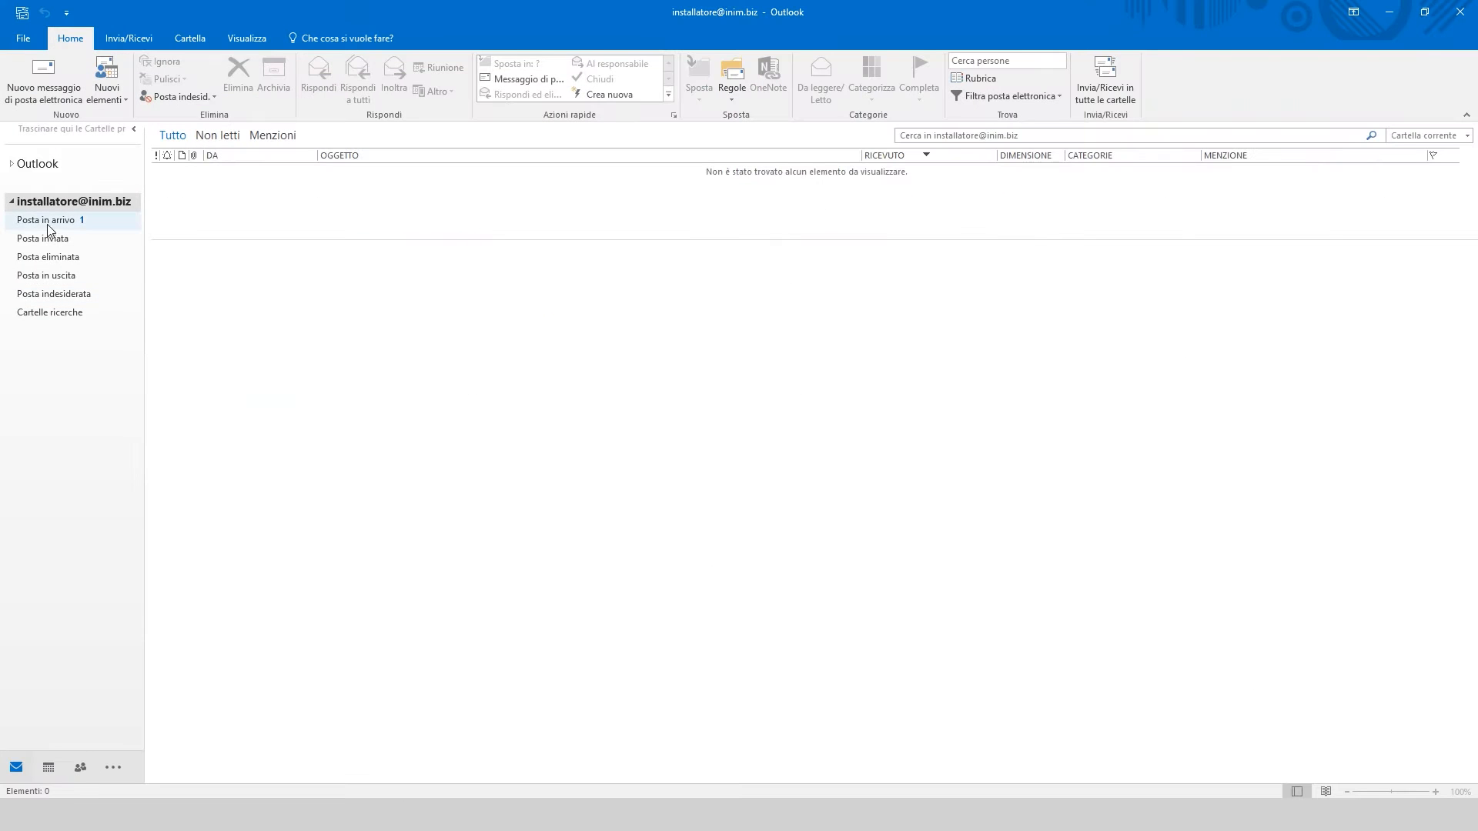
Confirm the account via COMPLETA LA REGISTRAZIONE, then open the Assegnazione ID Installatore e-mail
click(47, 223)
click(544, 189)
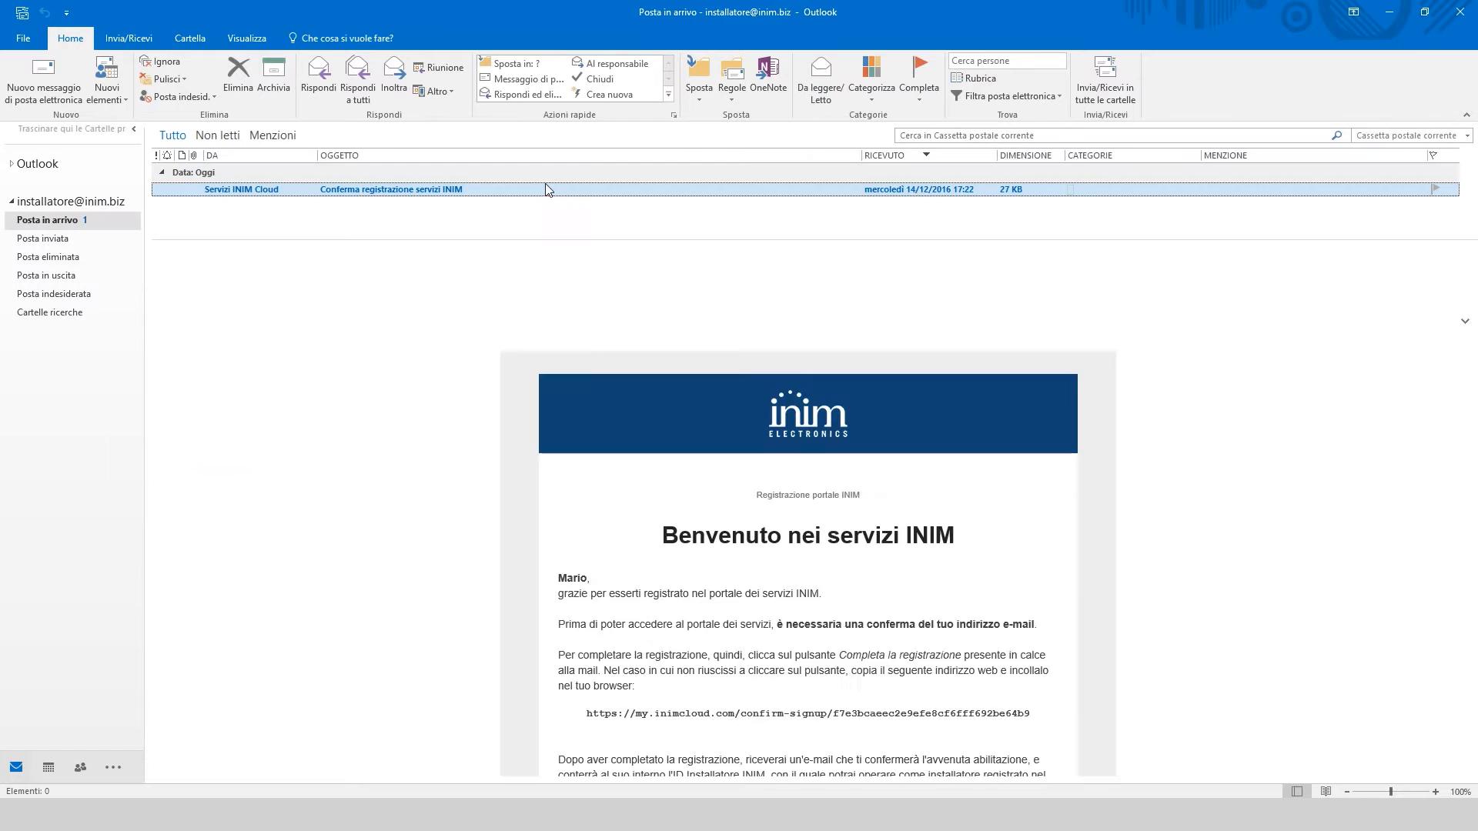
scroll(984, 567, down, 5)
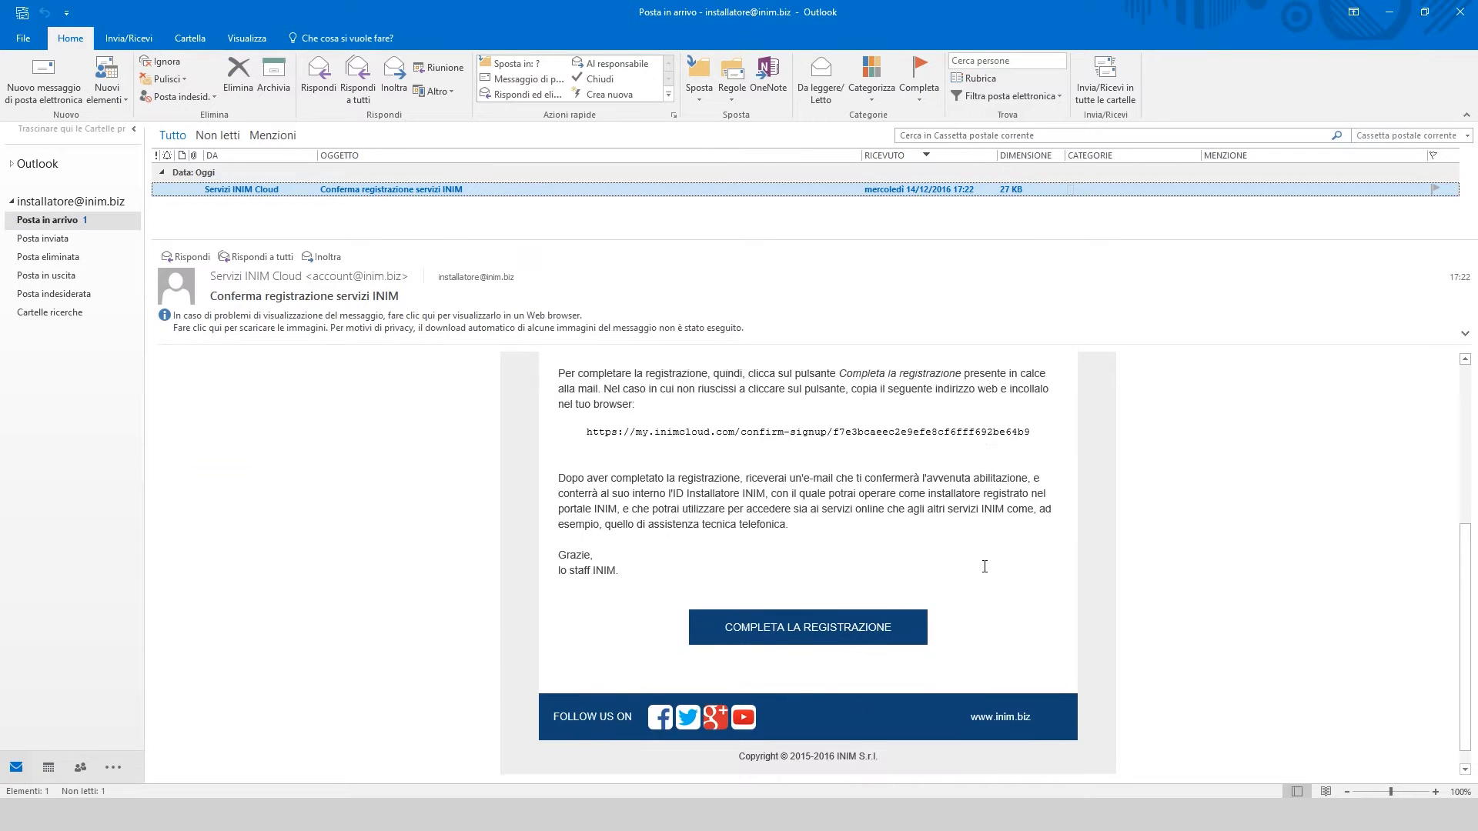
click(859, 612)
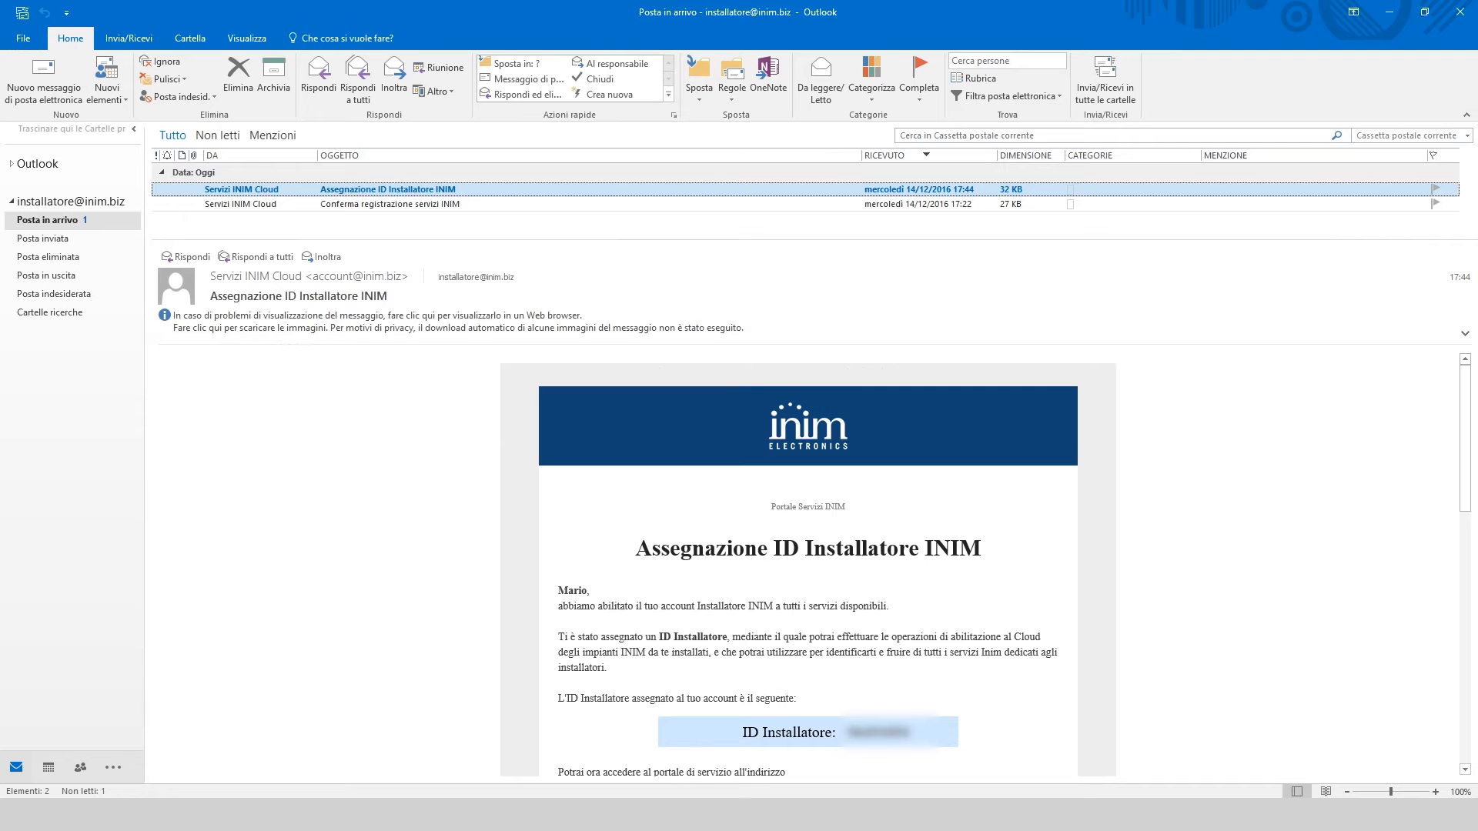
click(348, 795)
Log in with the installer's saved e-mail and password, then enter INIM Cloud
key(alt+Tab)
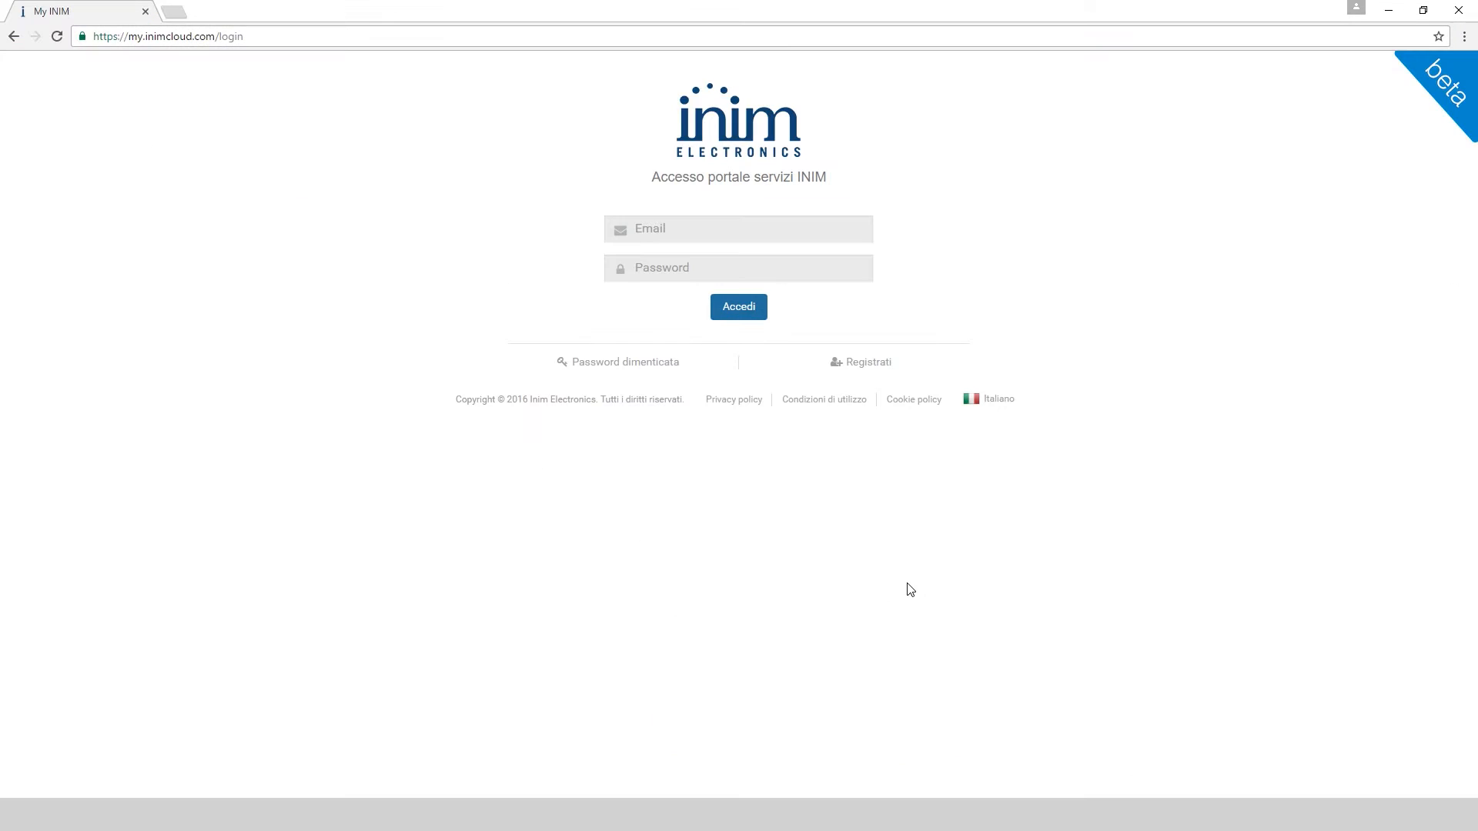
click(786, 228)
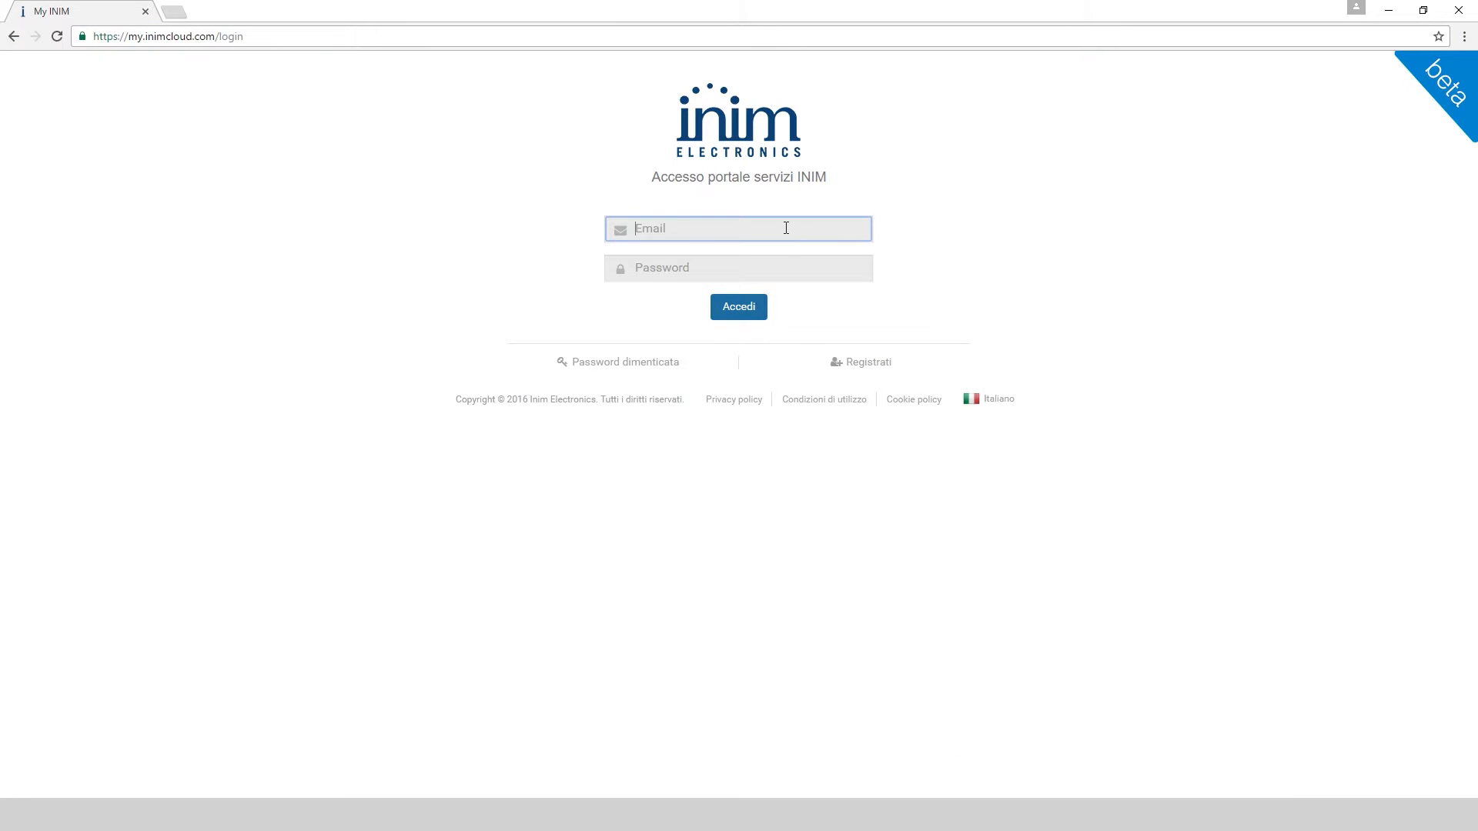
text(i)
click(745, 253)
click(726, 266)
text(**)
click(739, 308)
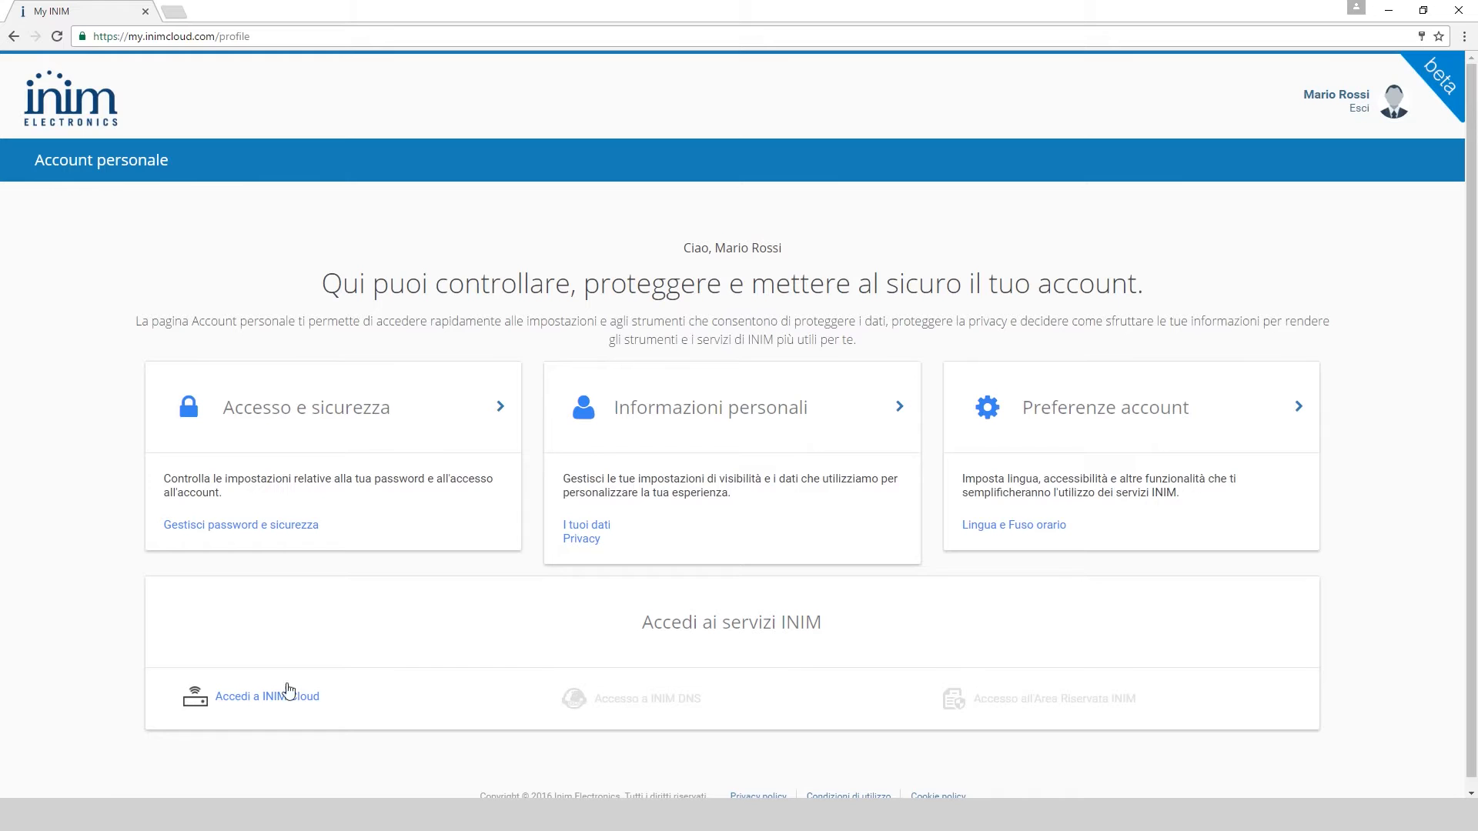
click(292, 700)
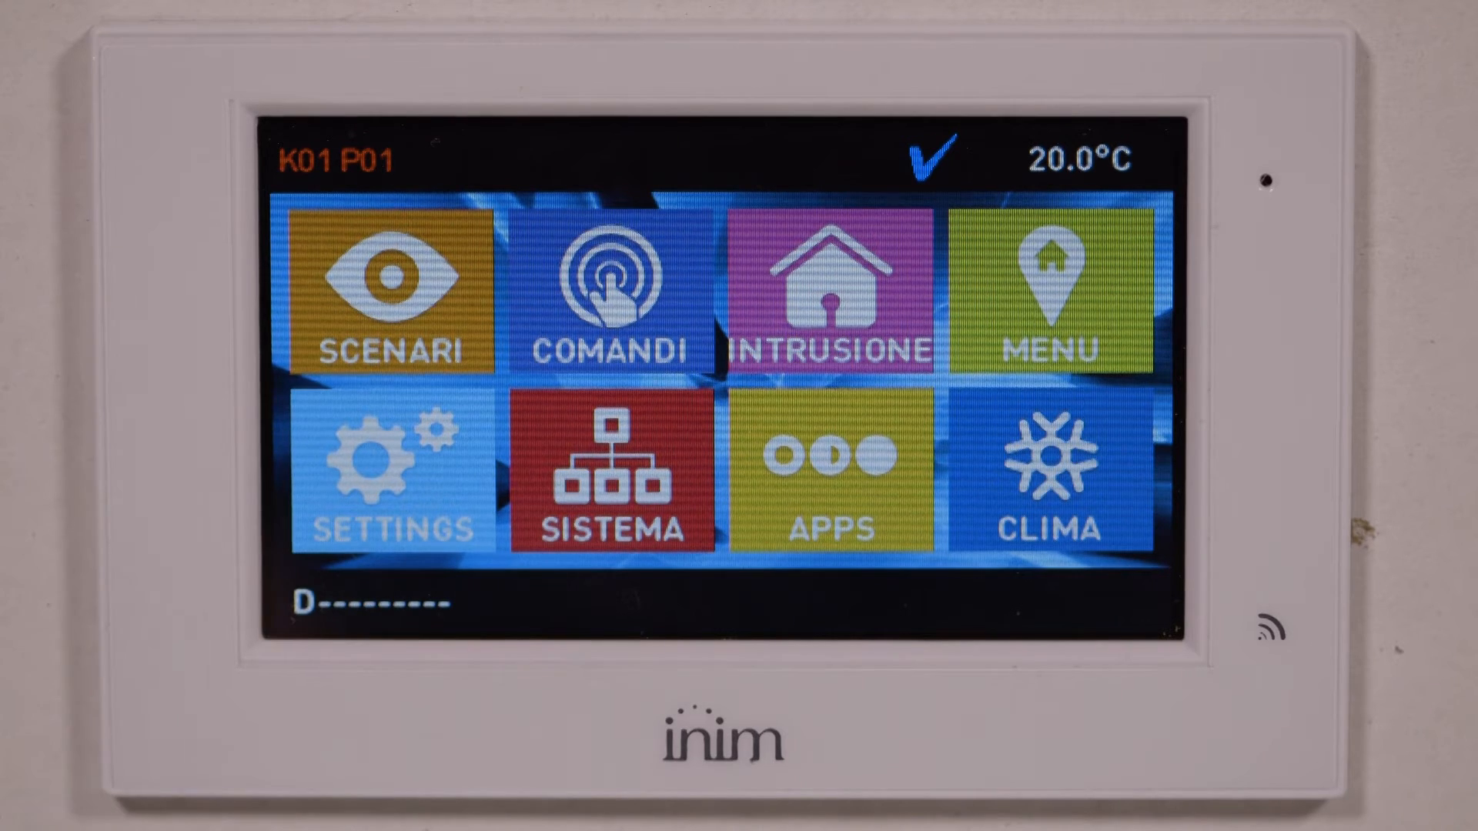
Enter installer programming via SETTINGS > INSTALLATORE using the installer PIN
click(393, 462)
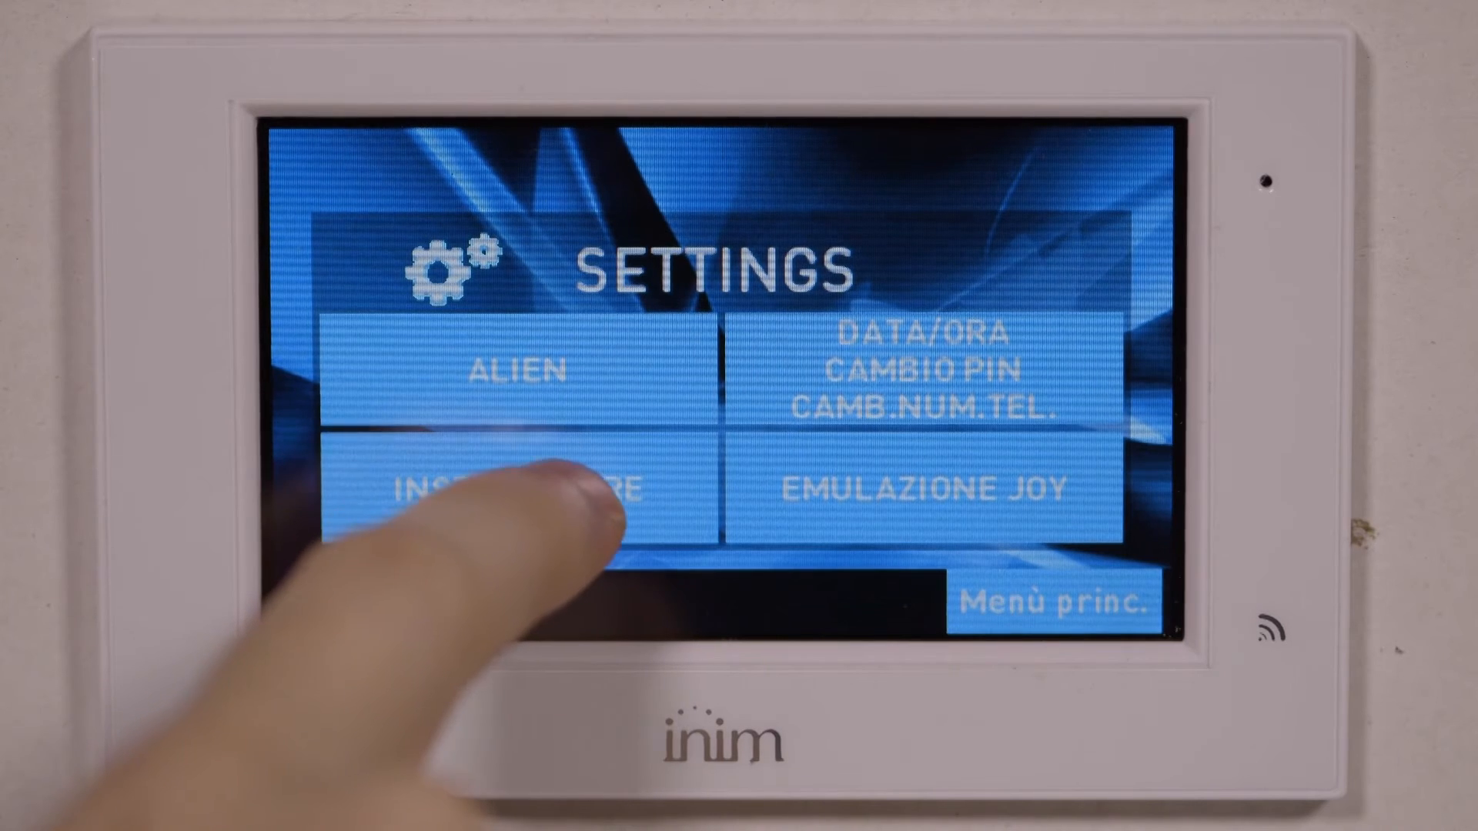
click(585, 489)
click(383, 497)
click(384, 497)
click(383, 496)
click(383, 497)
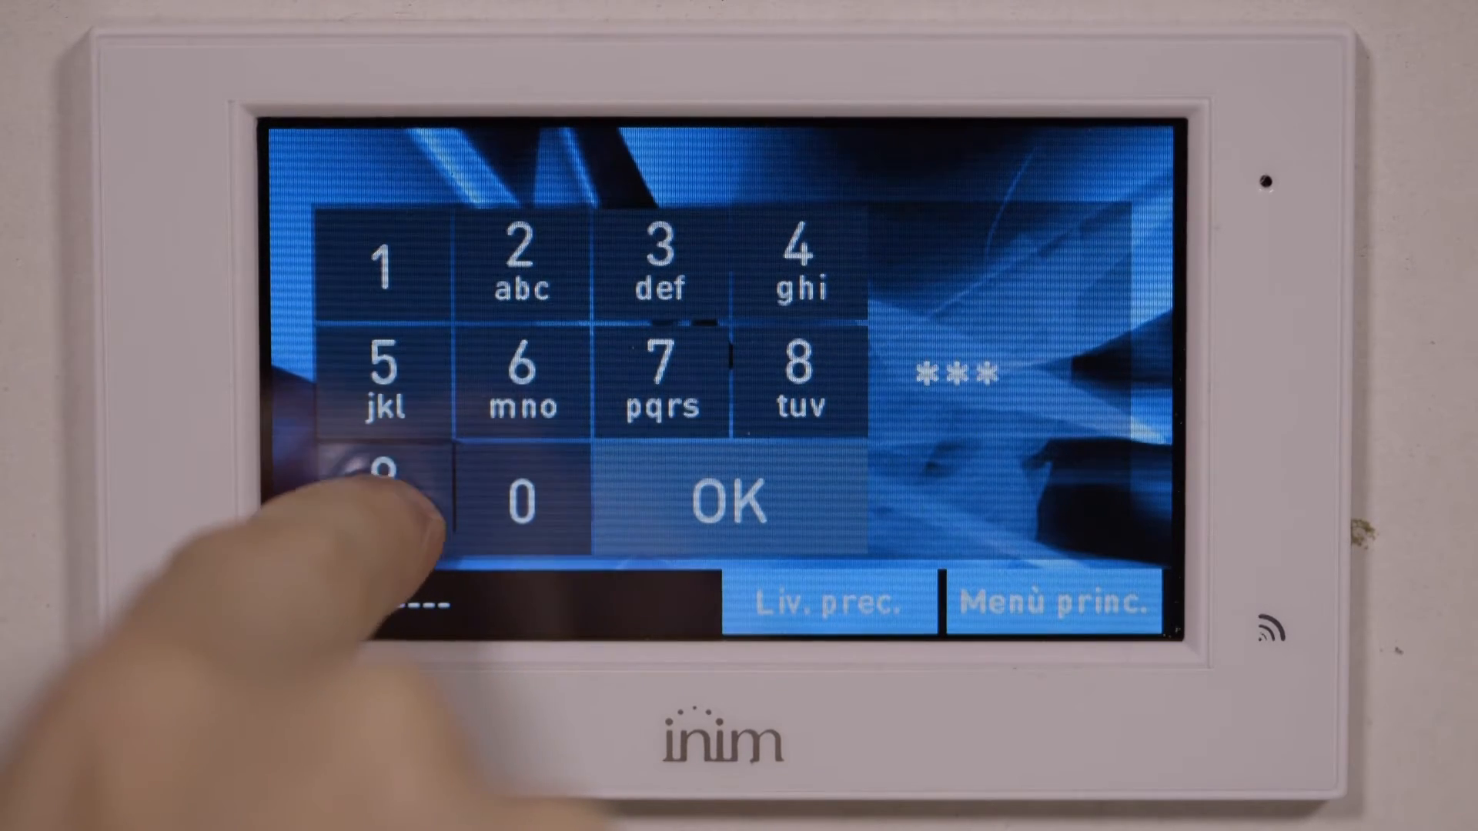
click(742, 492)
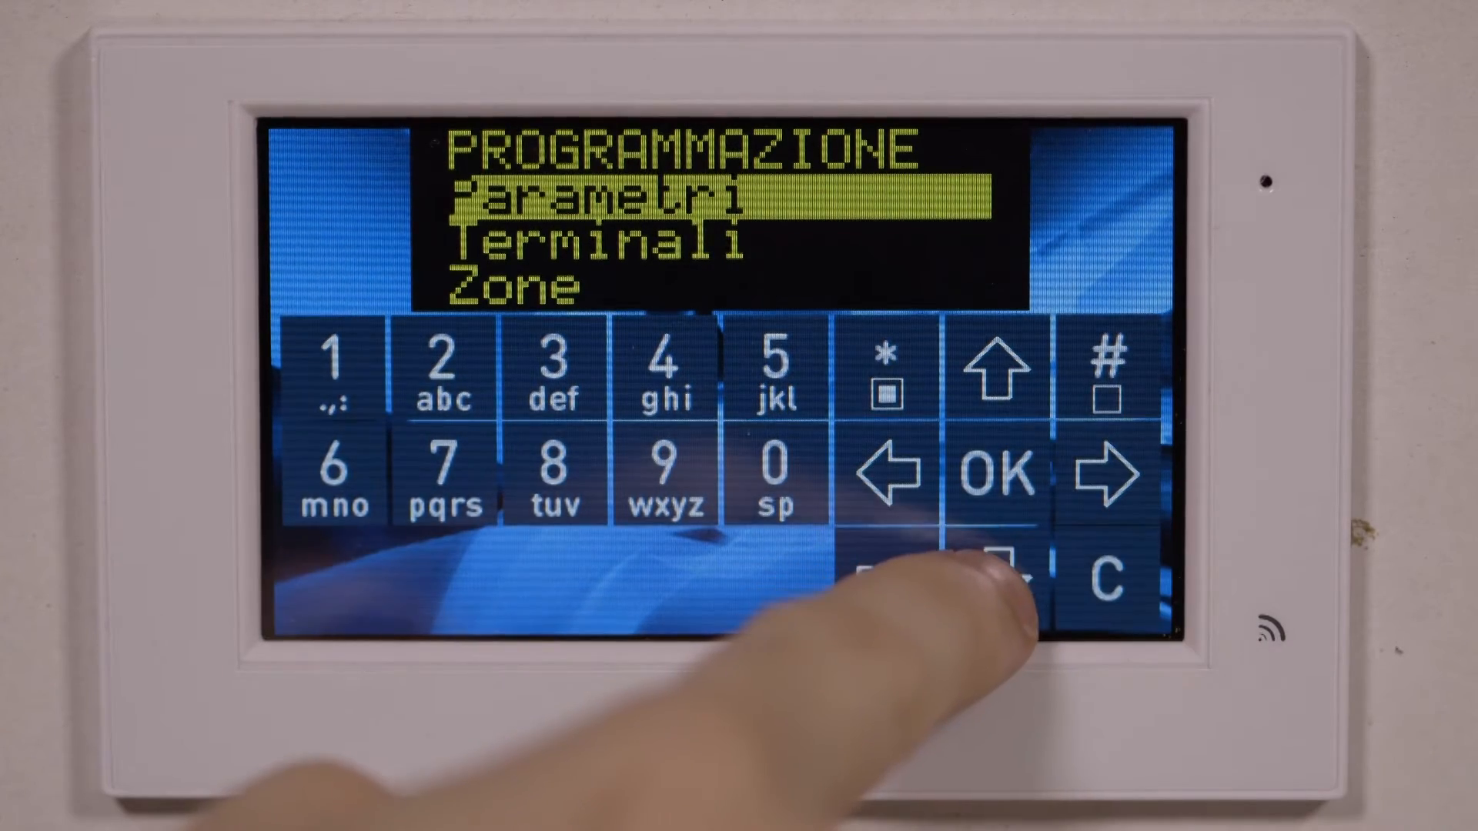
Scroll down the Programmazione list to Funzioni utente and open it
click(1001, 569)
click(1000, 569)
click(1001, 569)
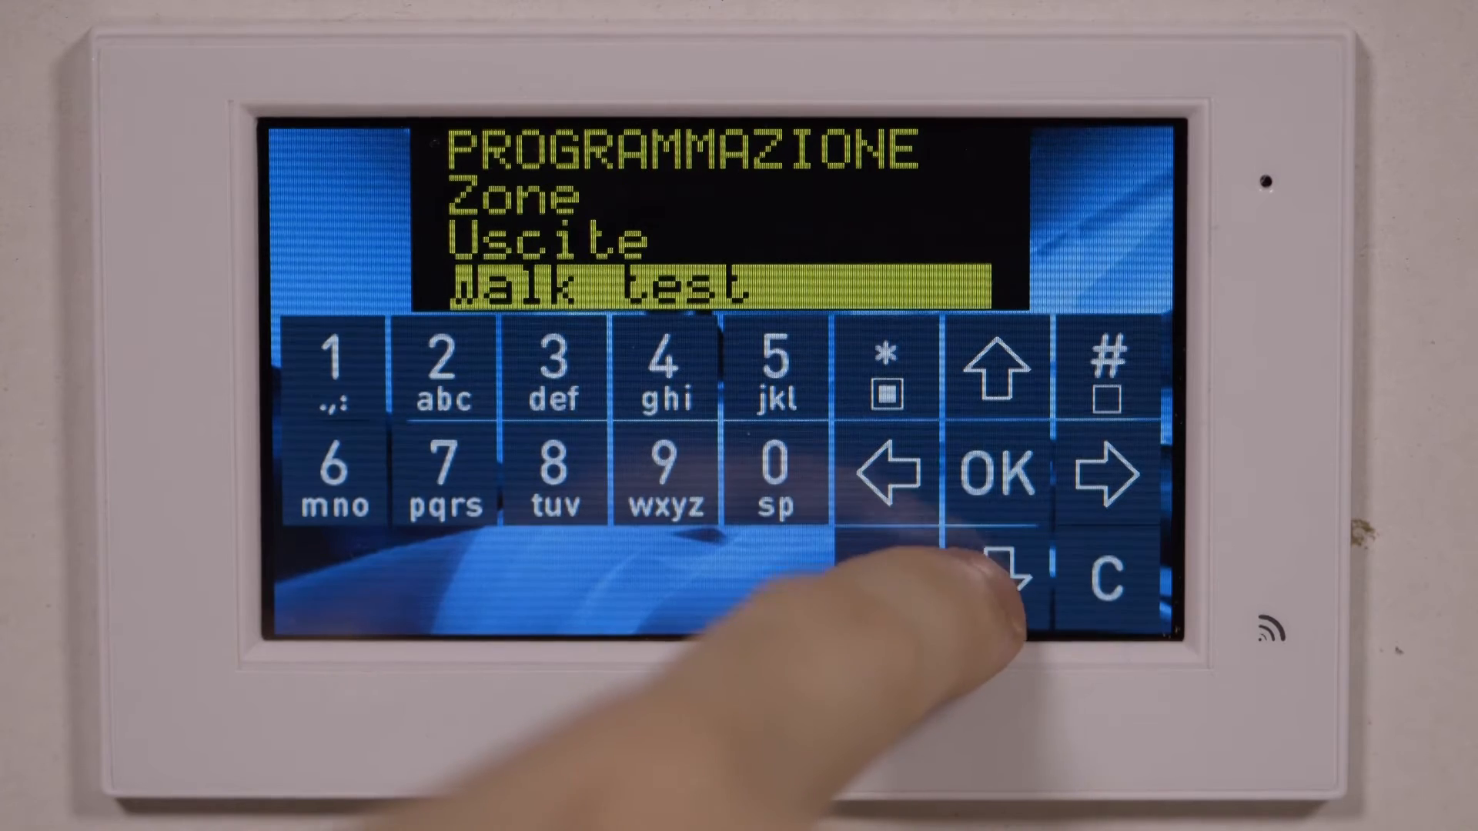
click(1001, 570)
click(1001, 569)
click(1001, 570)
click(1001, 570)
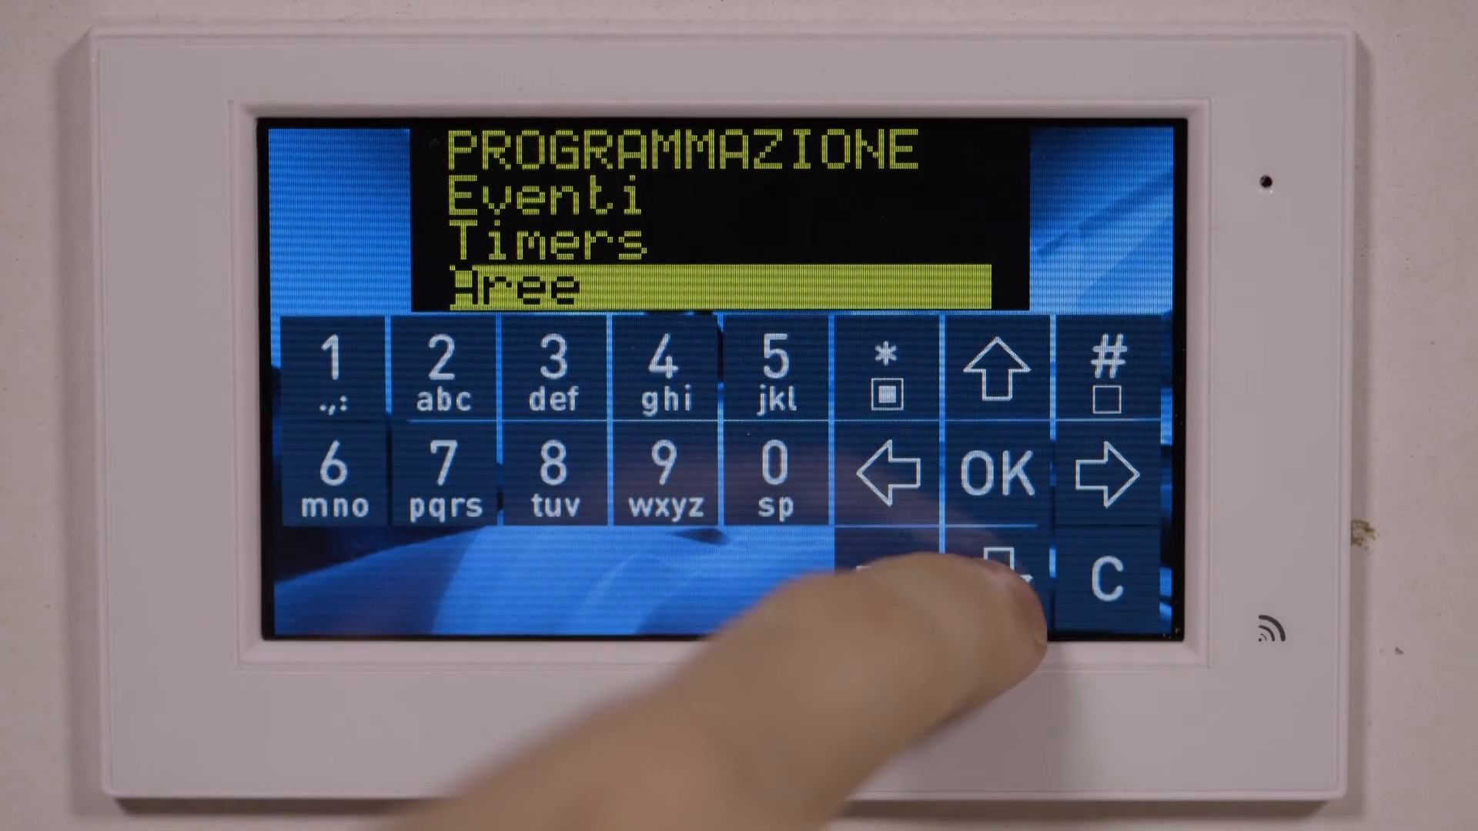
click(1001, 569)
click(1001, 570)
click(1000, 569)
click(1001, 569)
click(1001, 569)
click(1000, 570)
click(1000, 569)
click(1001, 570)
click(1001, 570)
click(1001, 570)
click(1000, 570)
click(1001, 573)
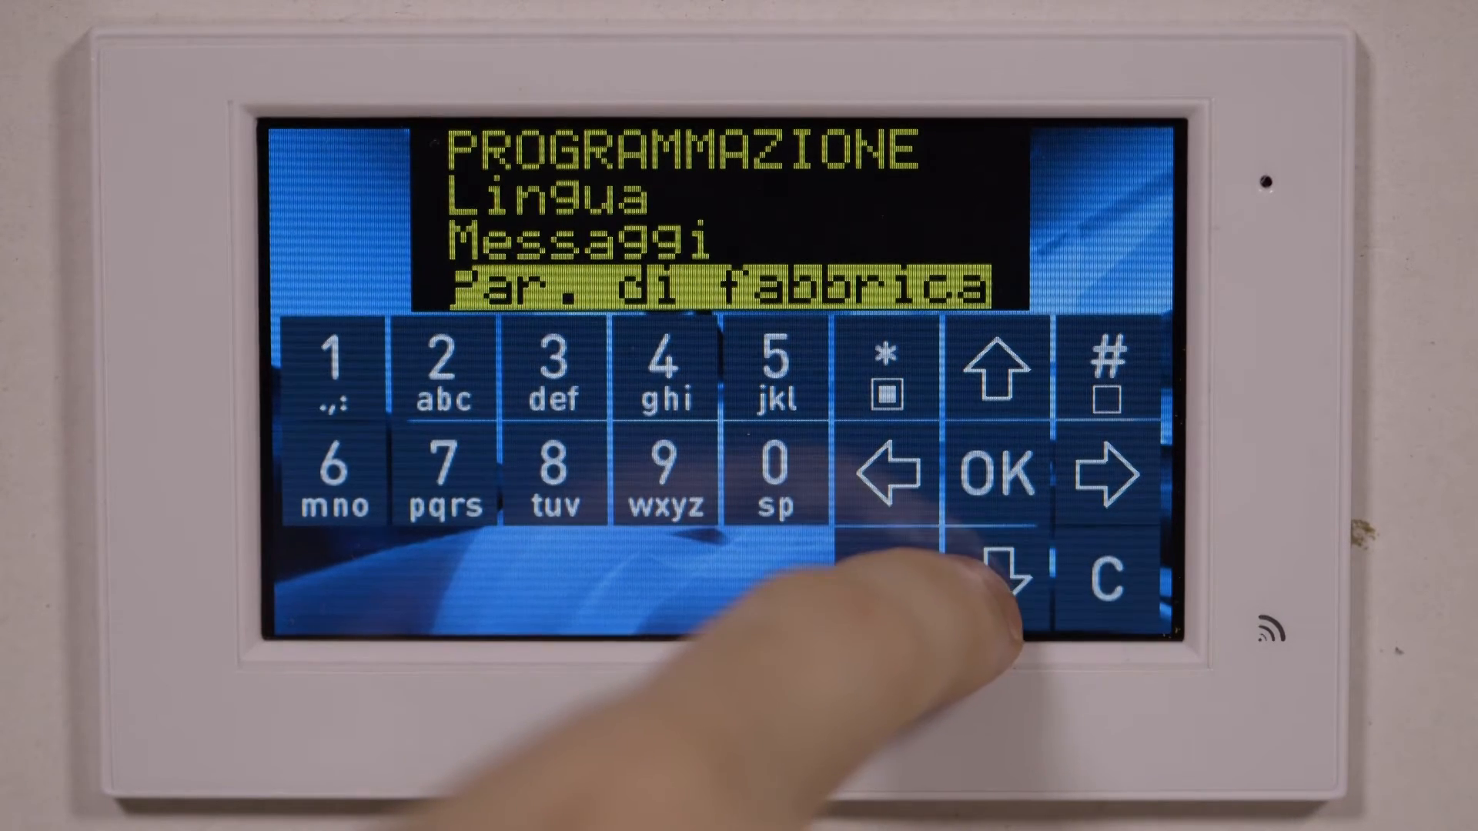
click(1001, 574)
click(996, 474)
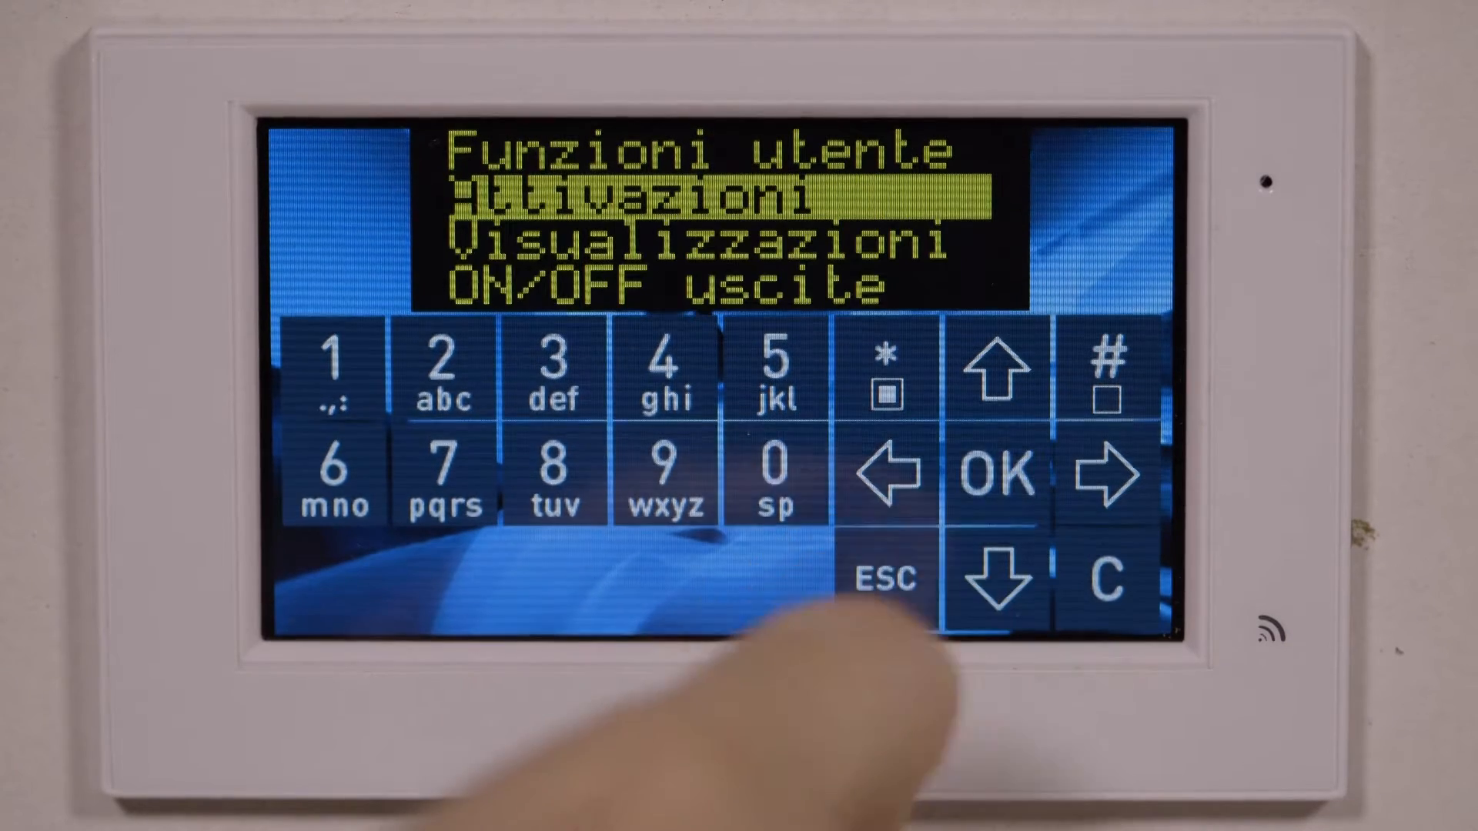
Open Attivazioni > Registraz. cloud and enter the installer's cloud code
click(1001, 472)
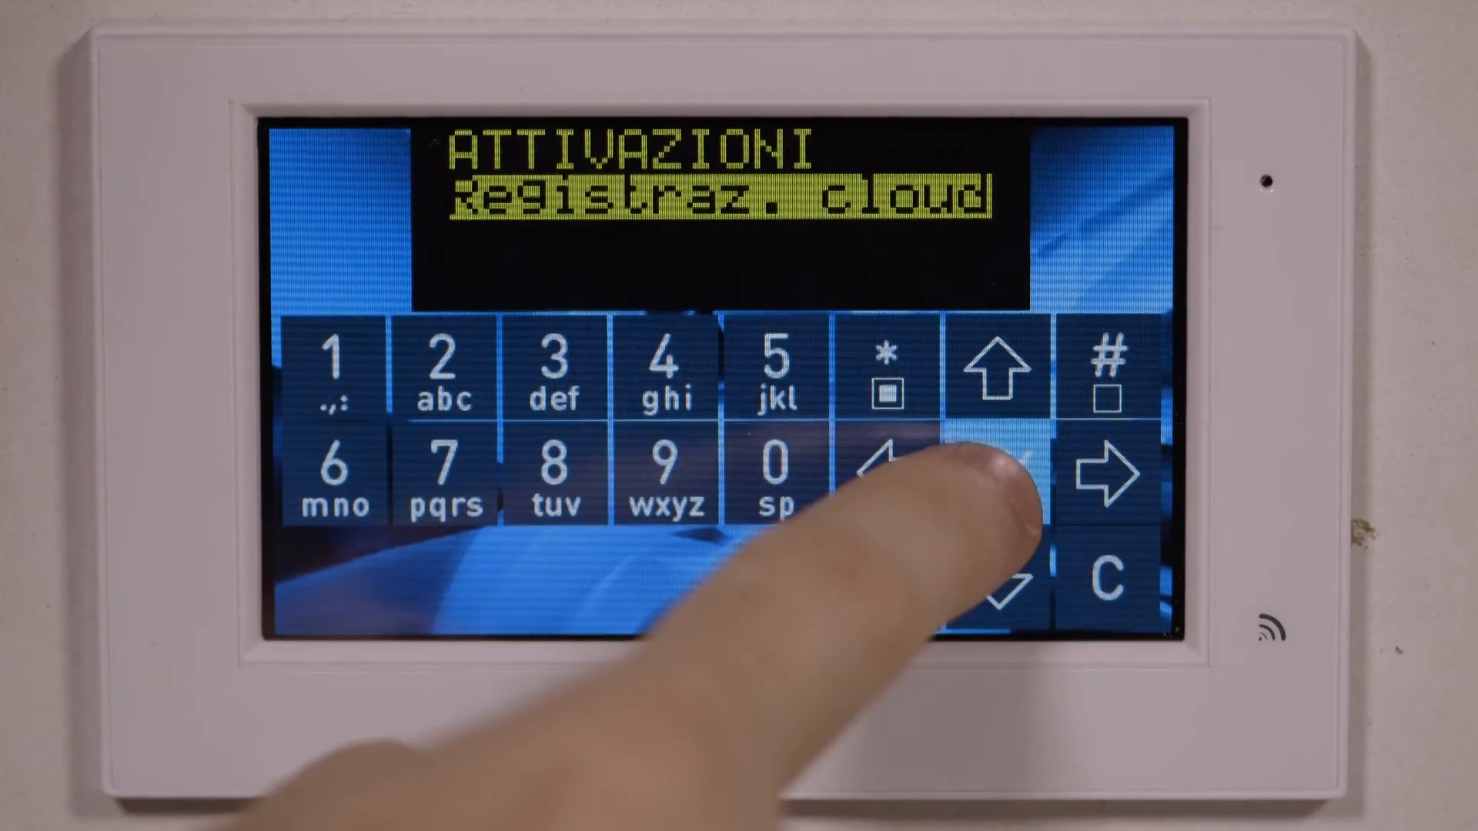
click(993, 471)
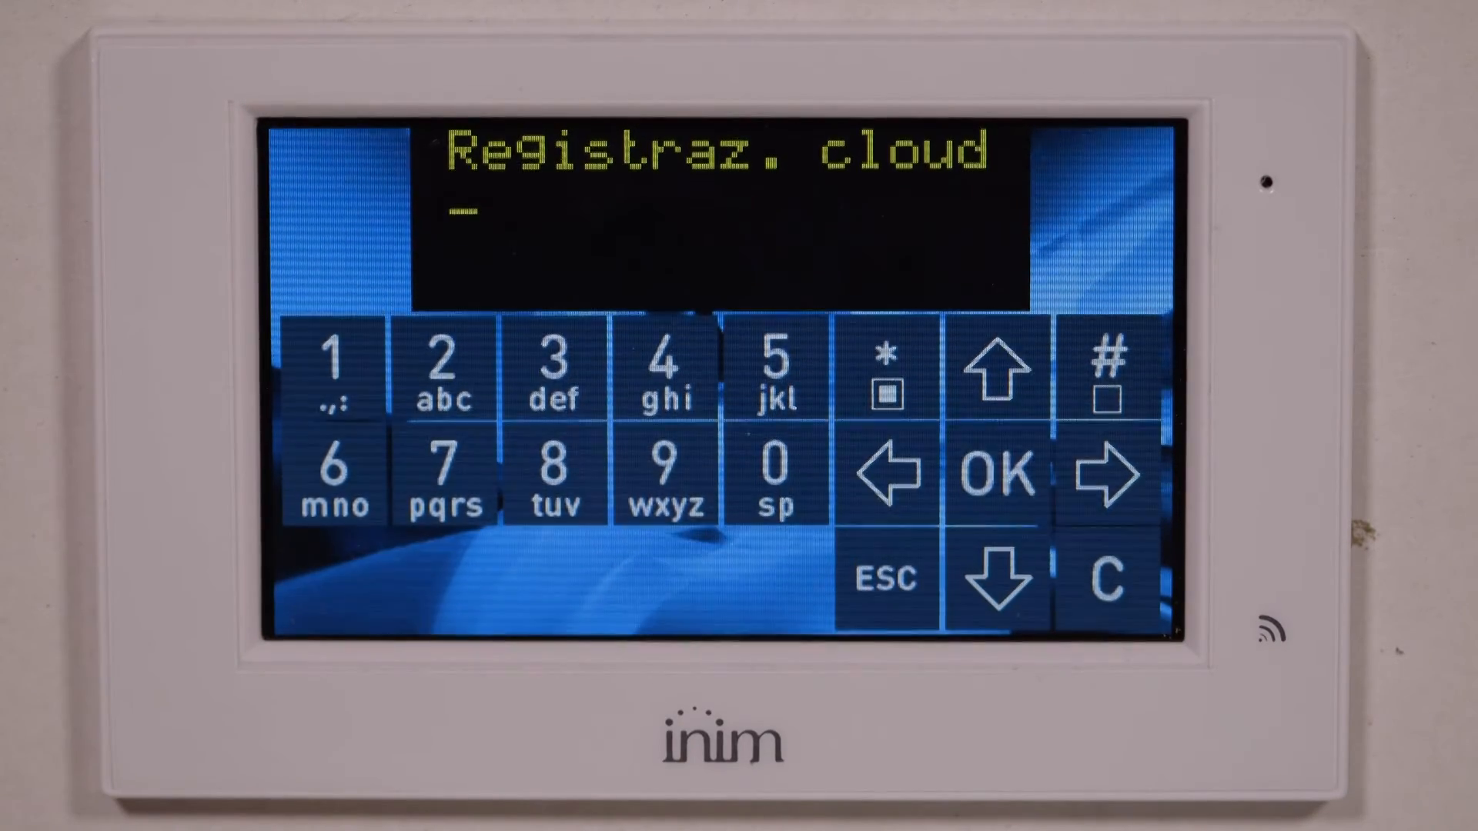
click(332, 368)
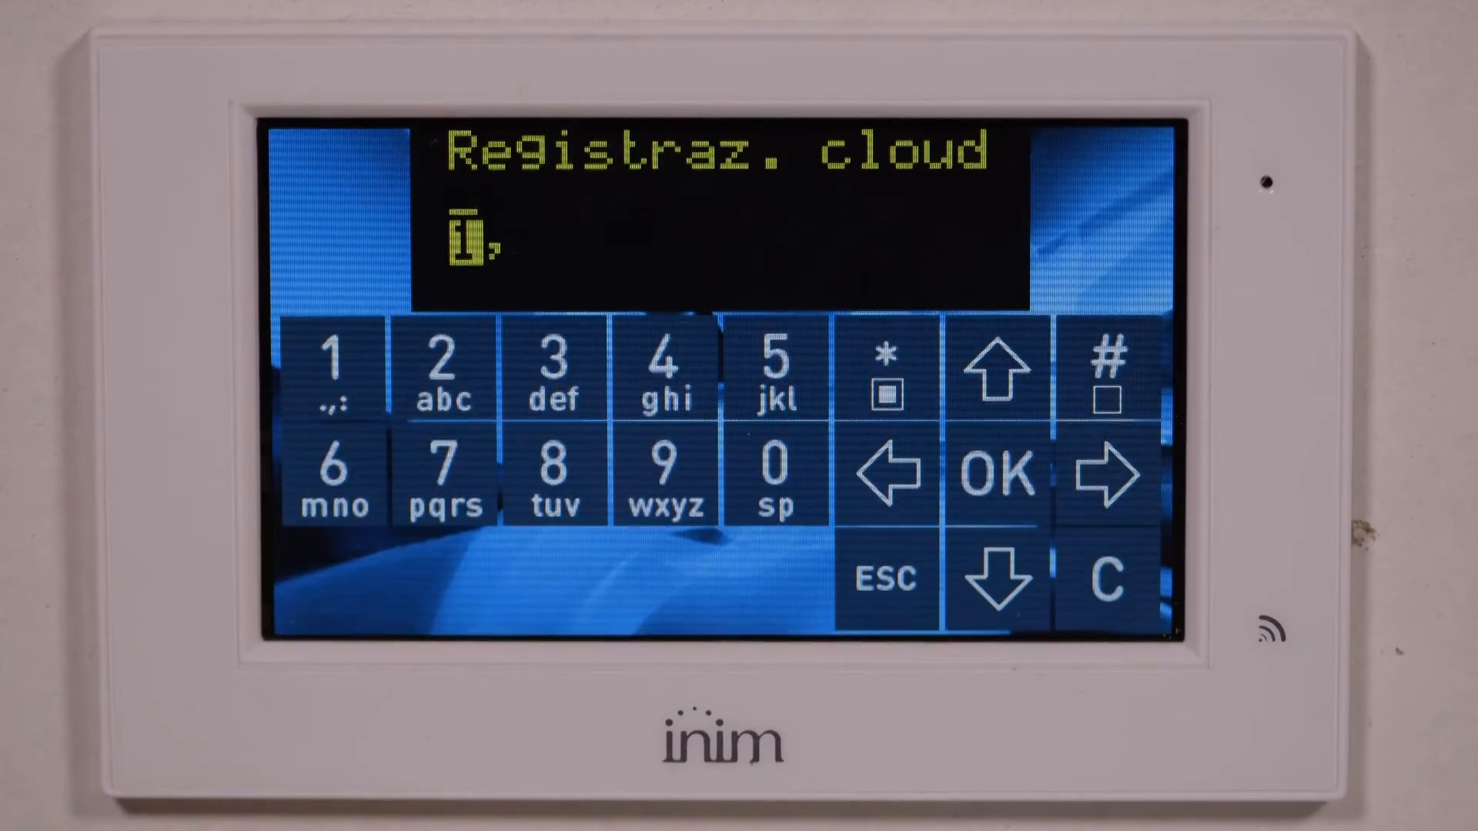
click(664, 368)
click(333, 368)
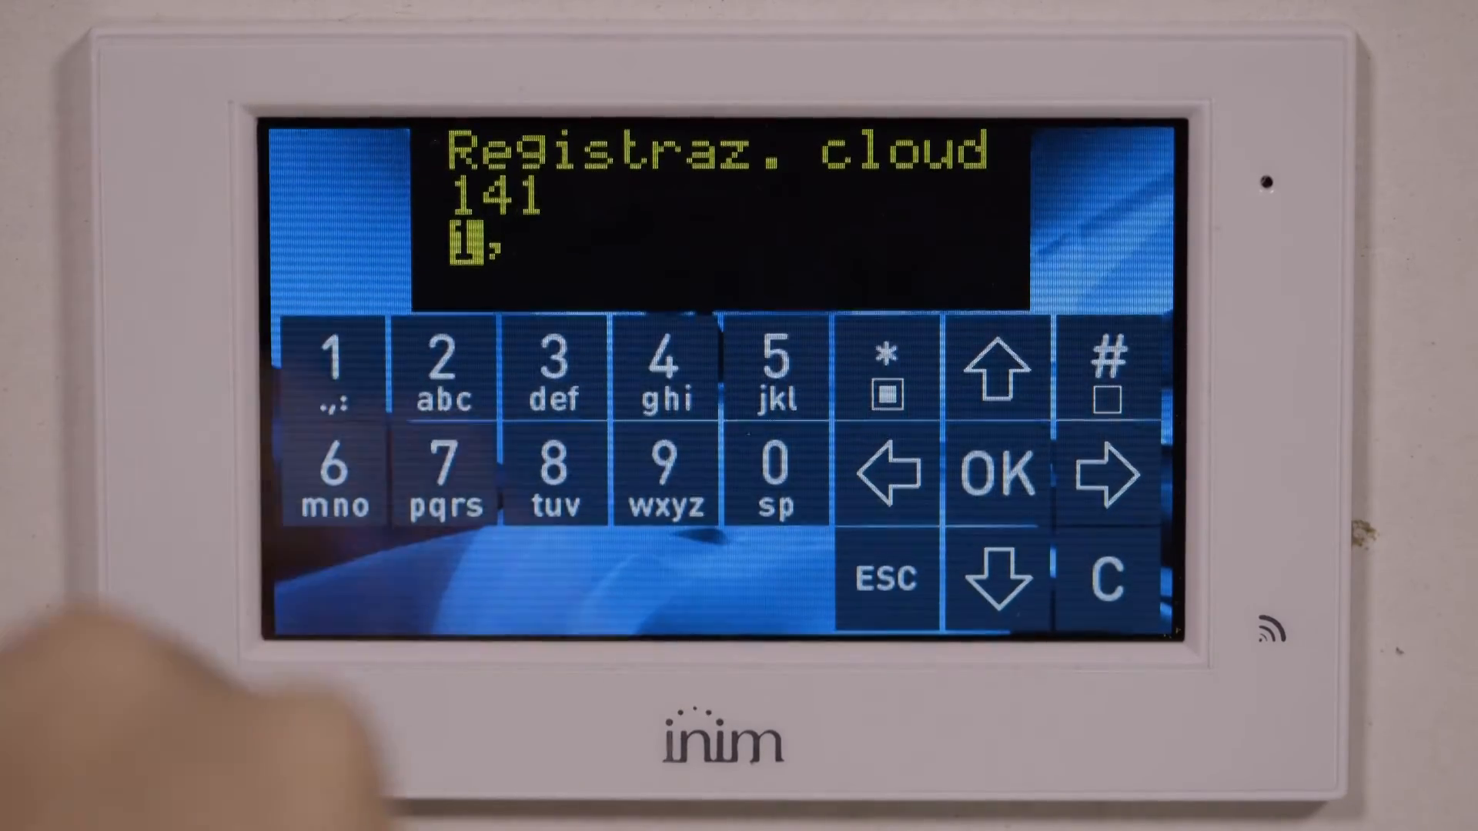
click(774, 466)
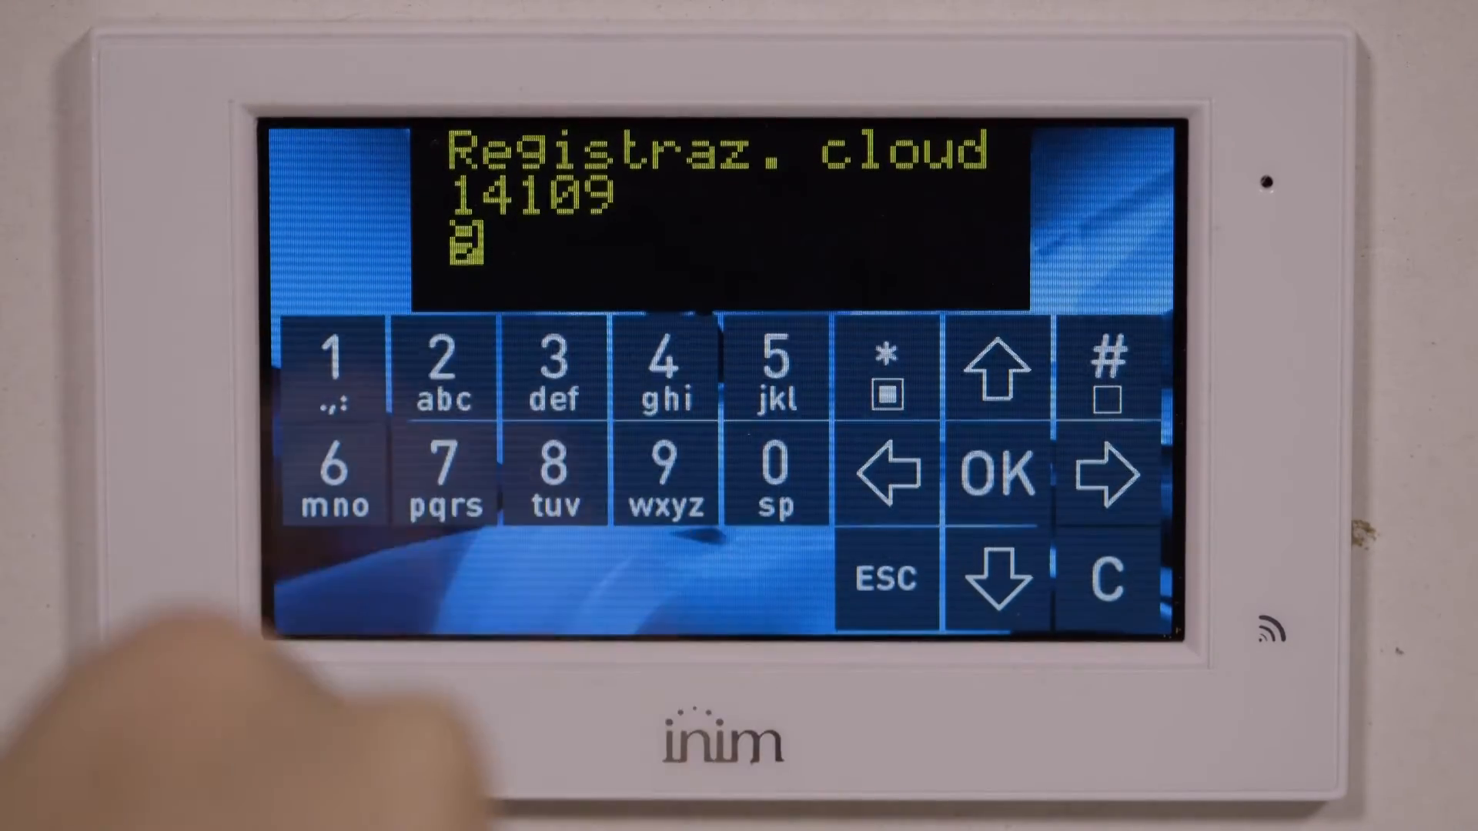
click(664, 465)
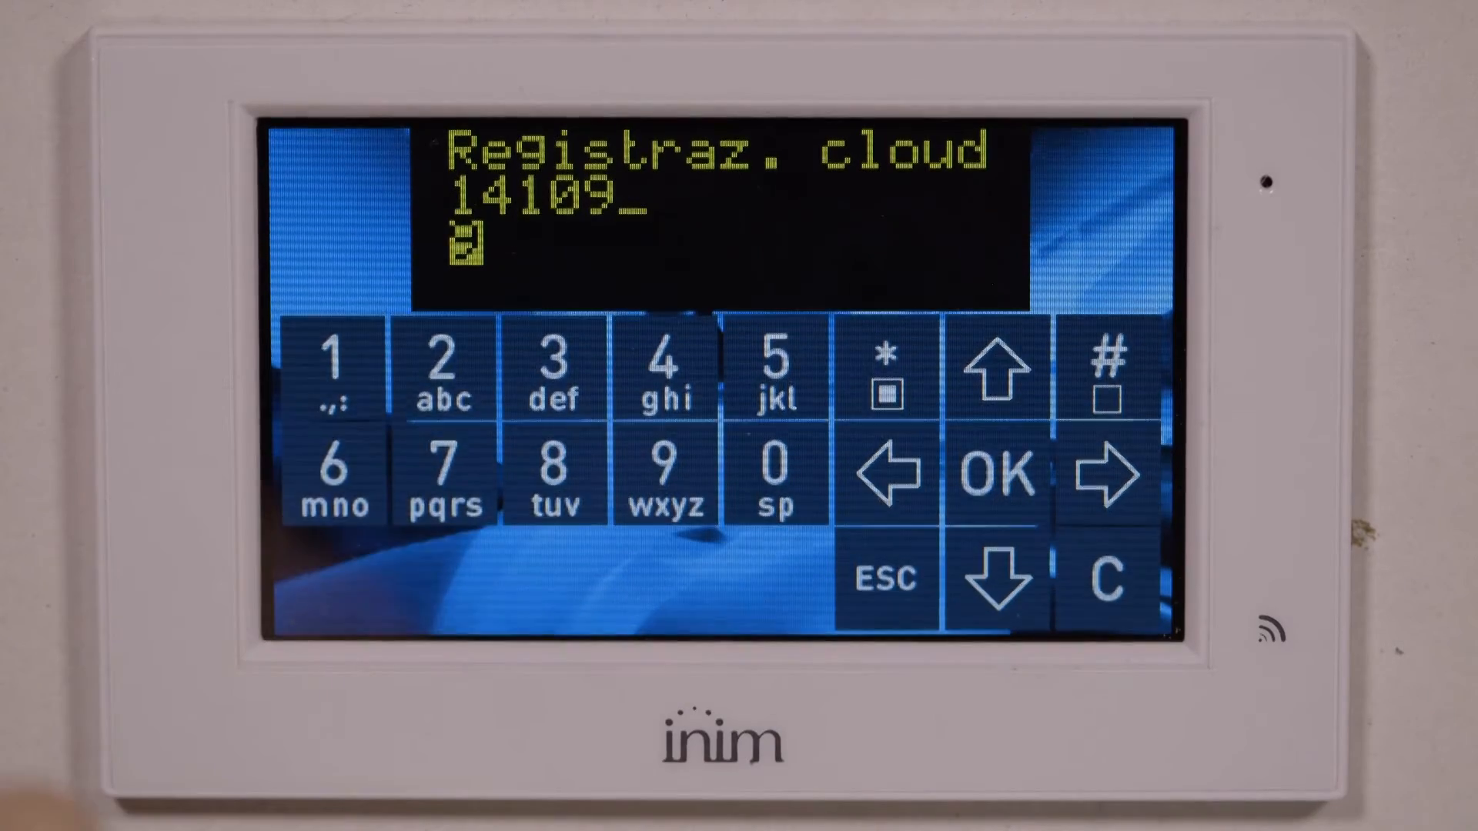
click(454, 362)
click(442, 470)
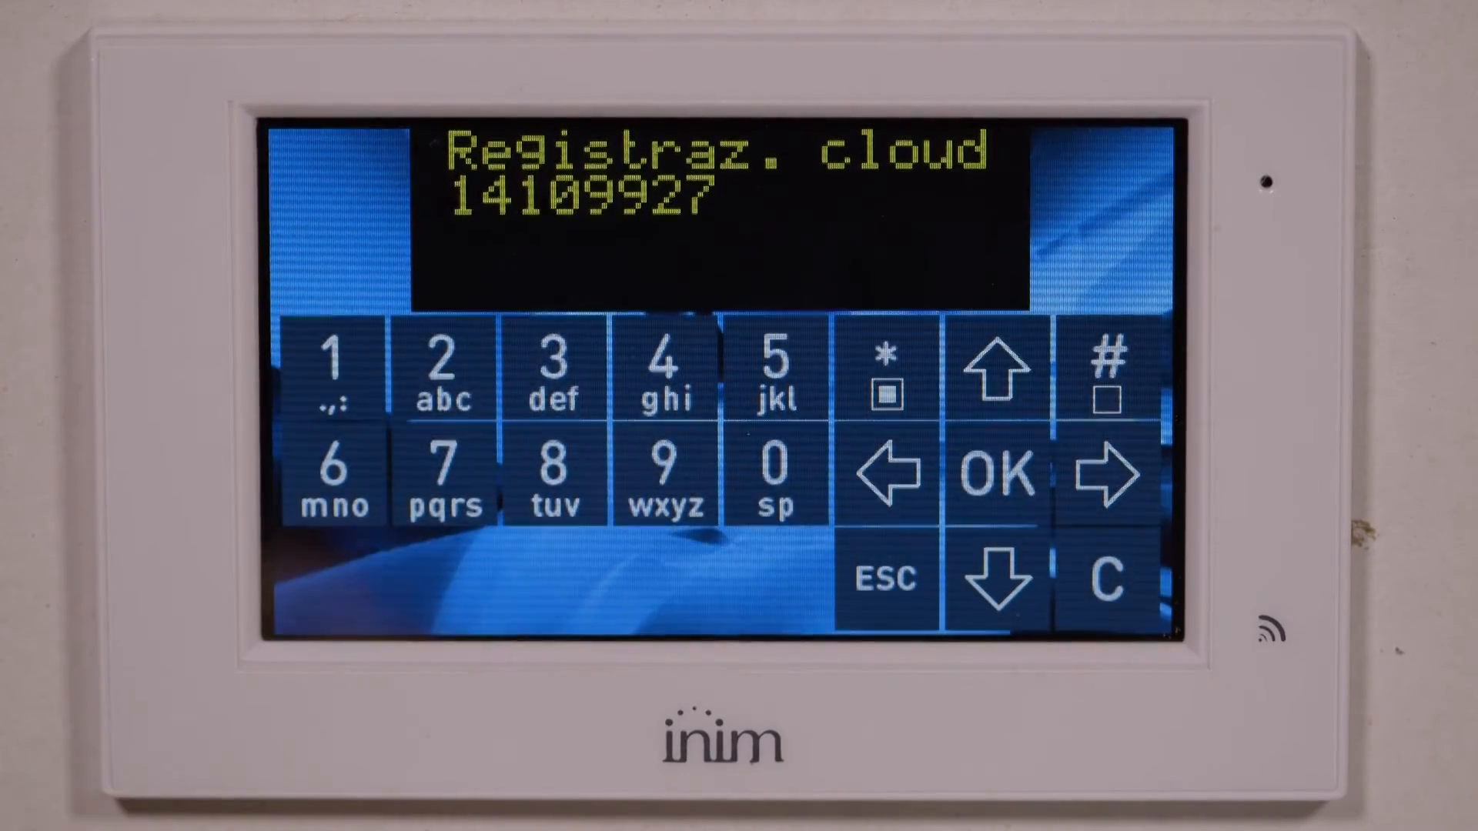
click(997, 473)
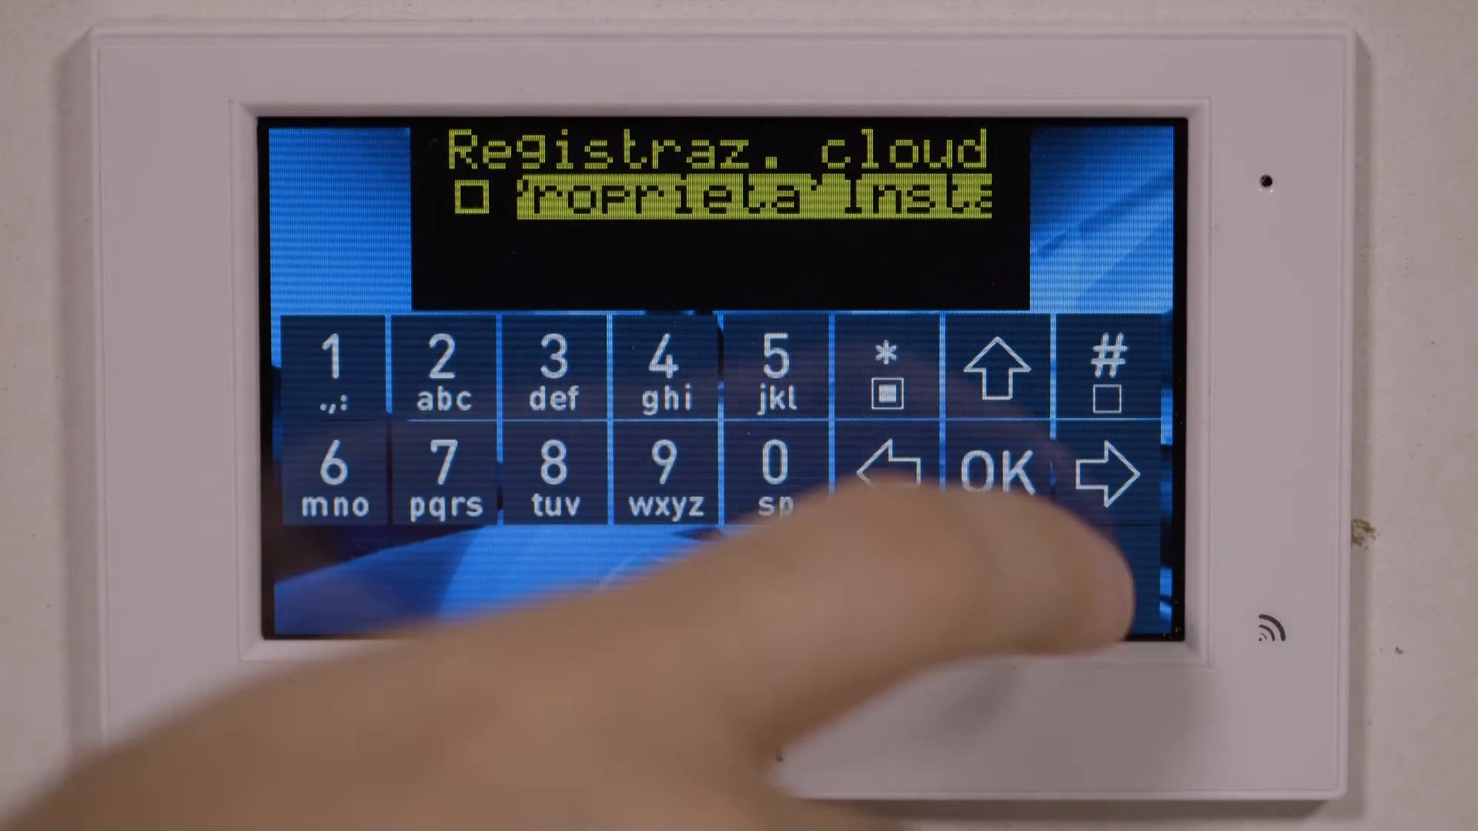
Register the panel as Proprieta' Inst, acknowledge Account creato!, and exit programming
click(1000, 474)
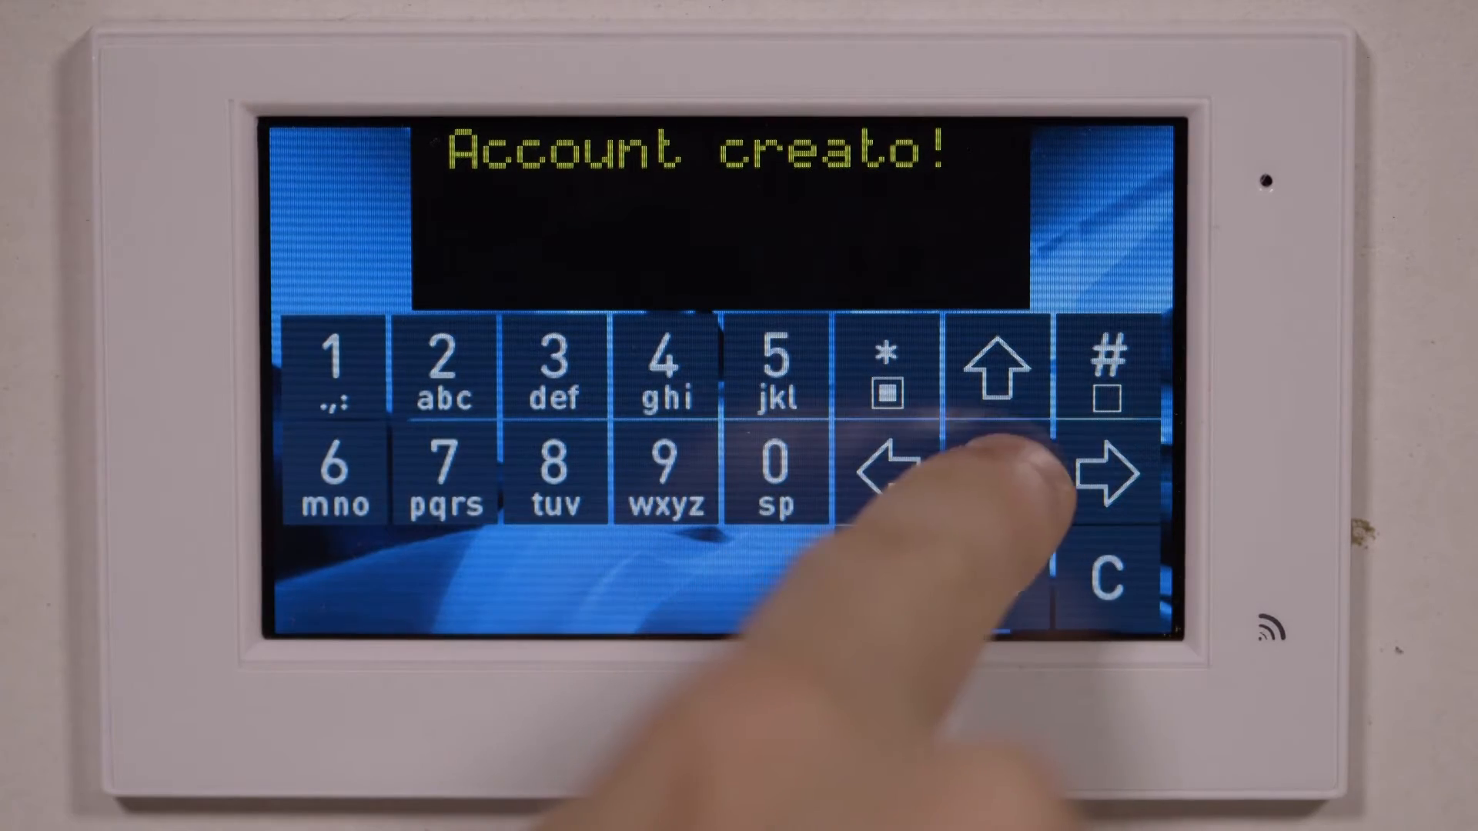
click(1000, 471)
click(885, 577)
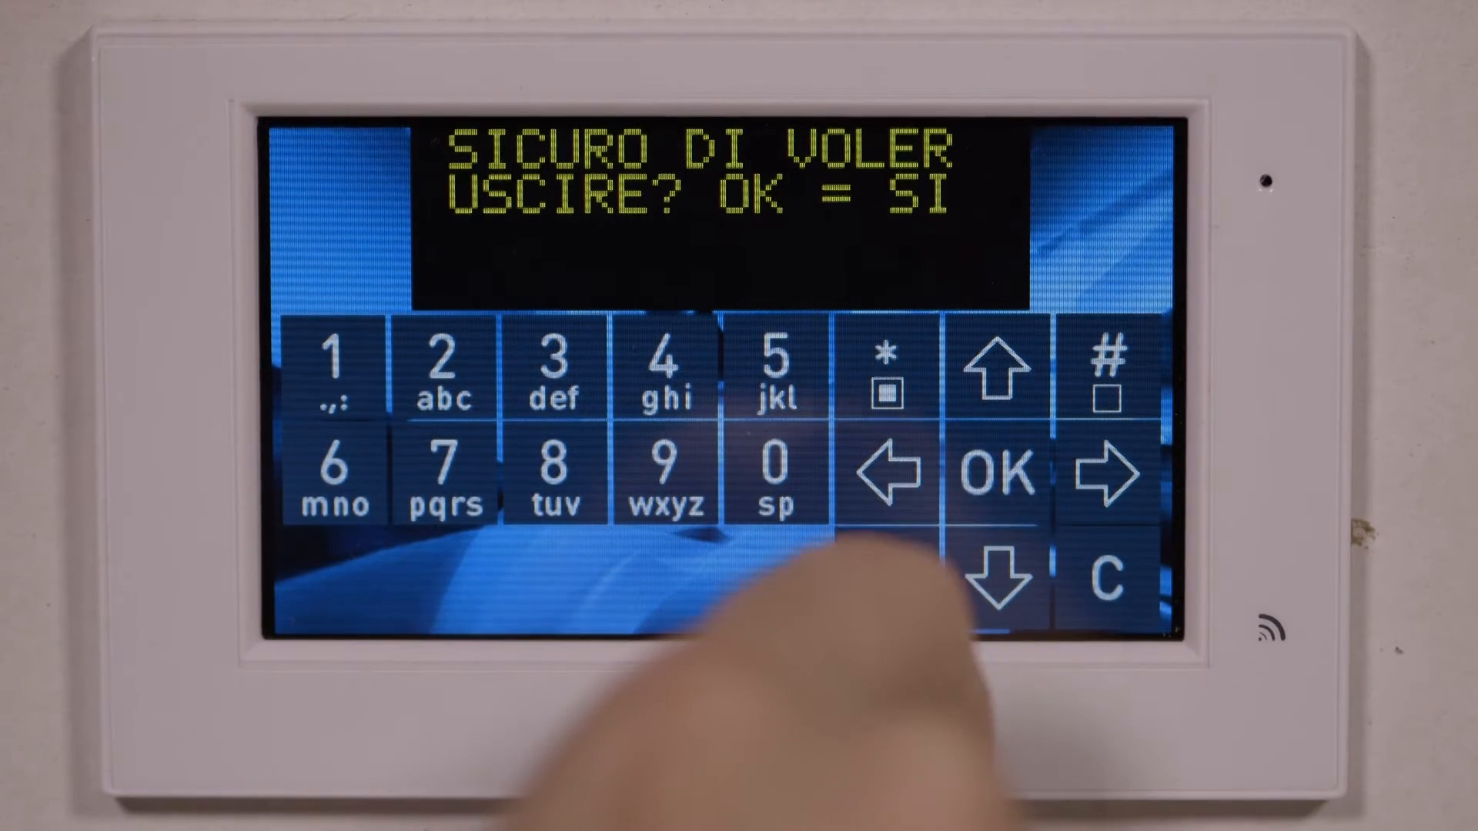
click(1001, 471)
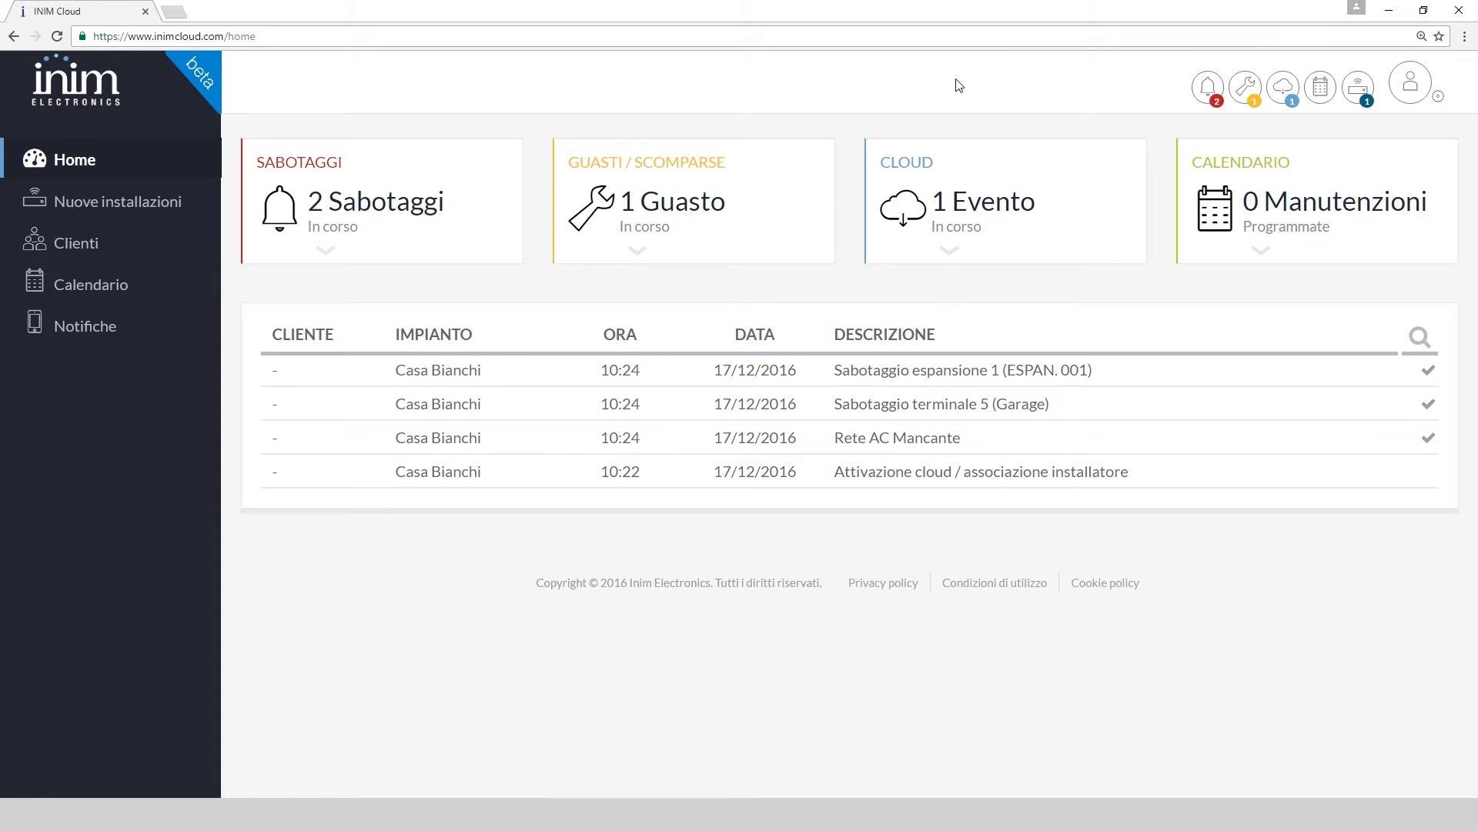
Browse the sidebar pages, list all new installations and start assigning Casa Bianchi via its plus icon
click(61, 204)
click(65, 241)
click(70, 163)
click(1361, 93)
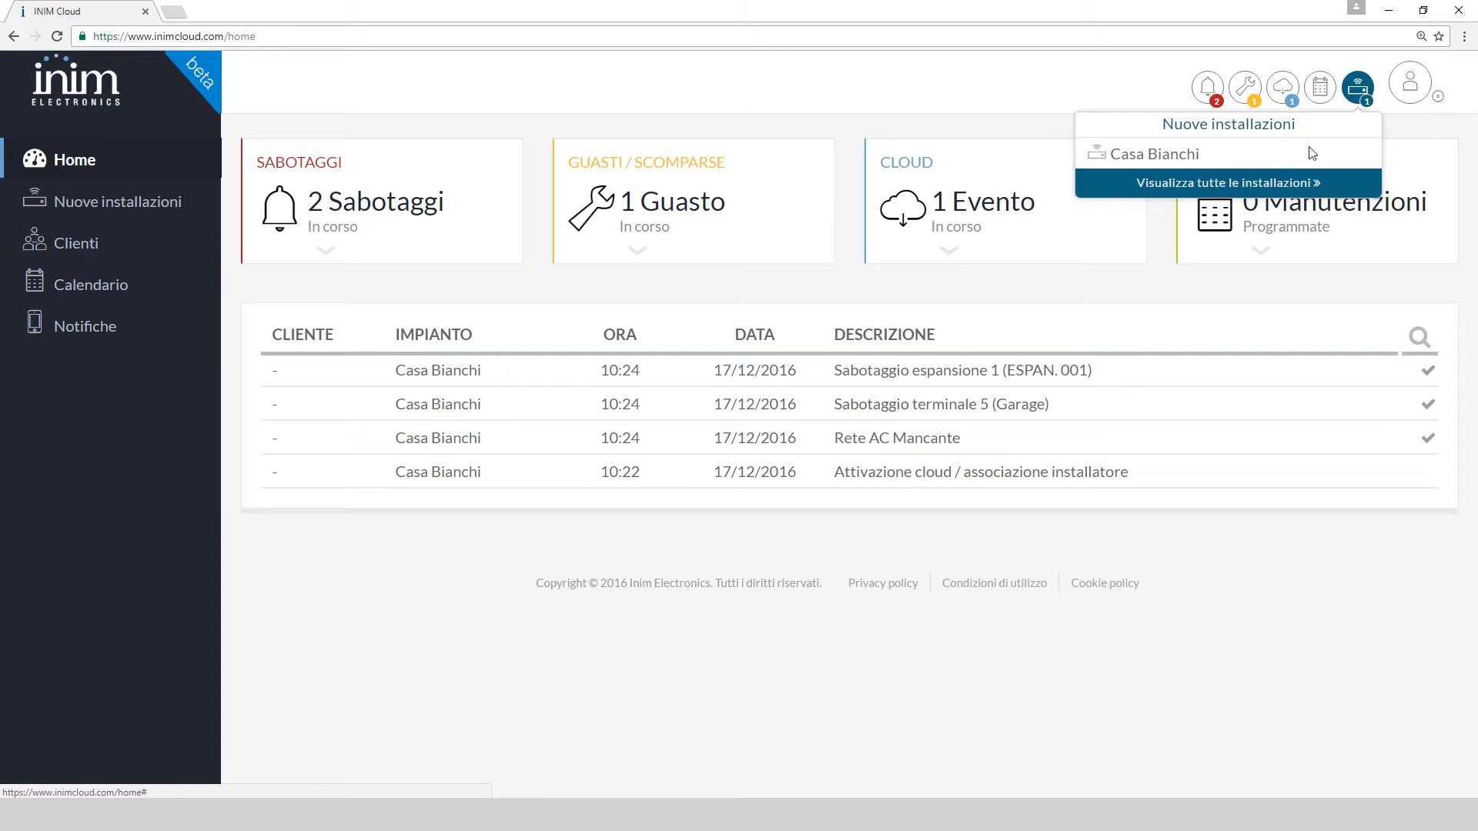
click(1281, 184)
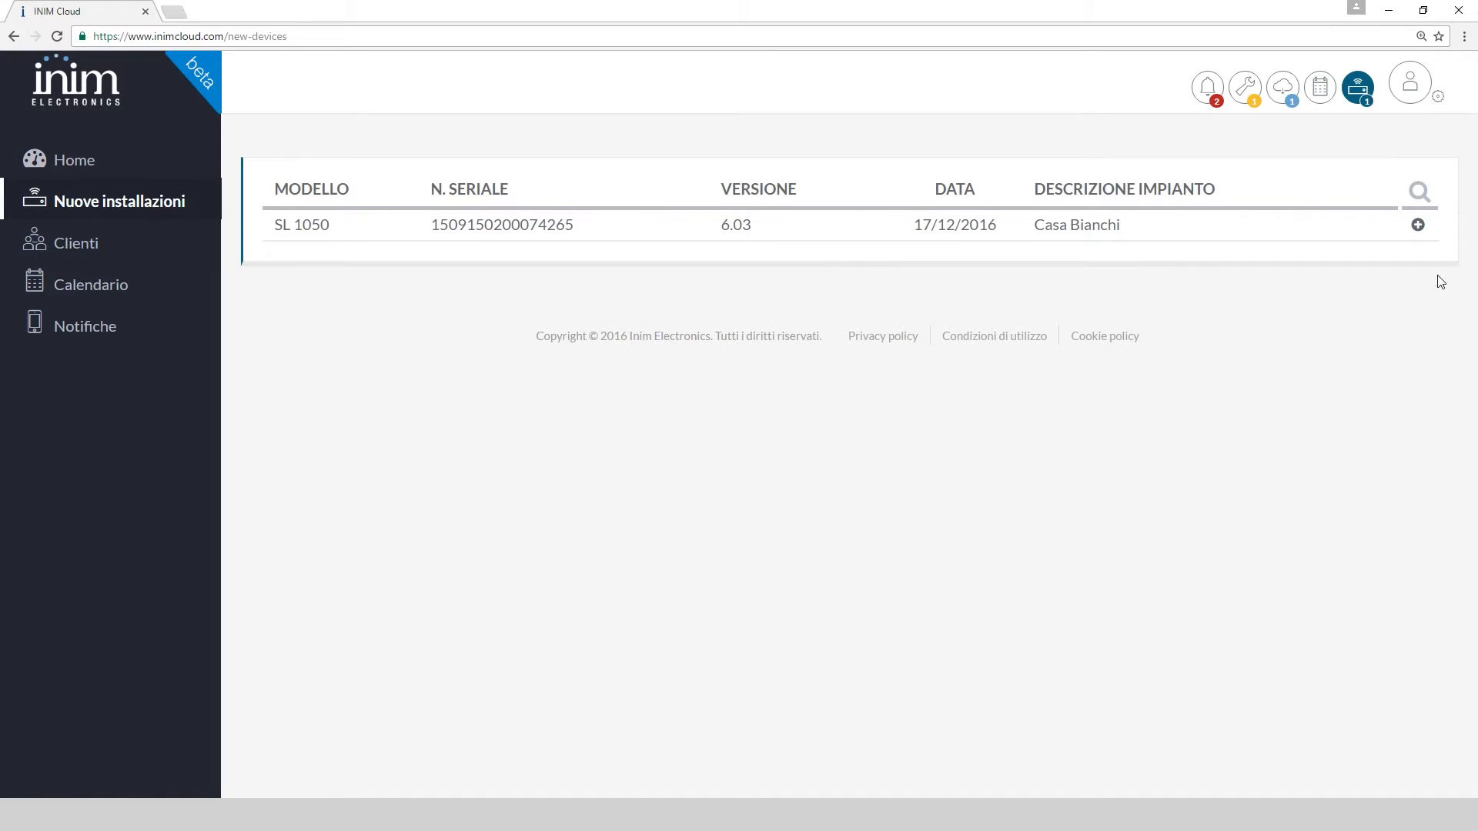
click(1418, 224)
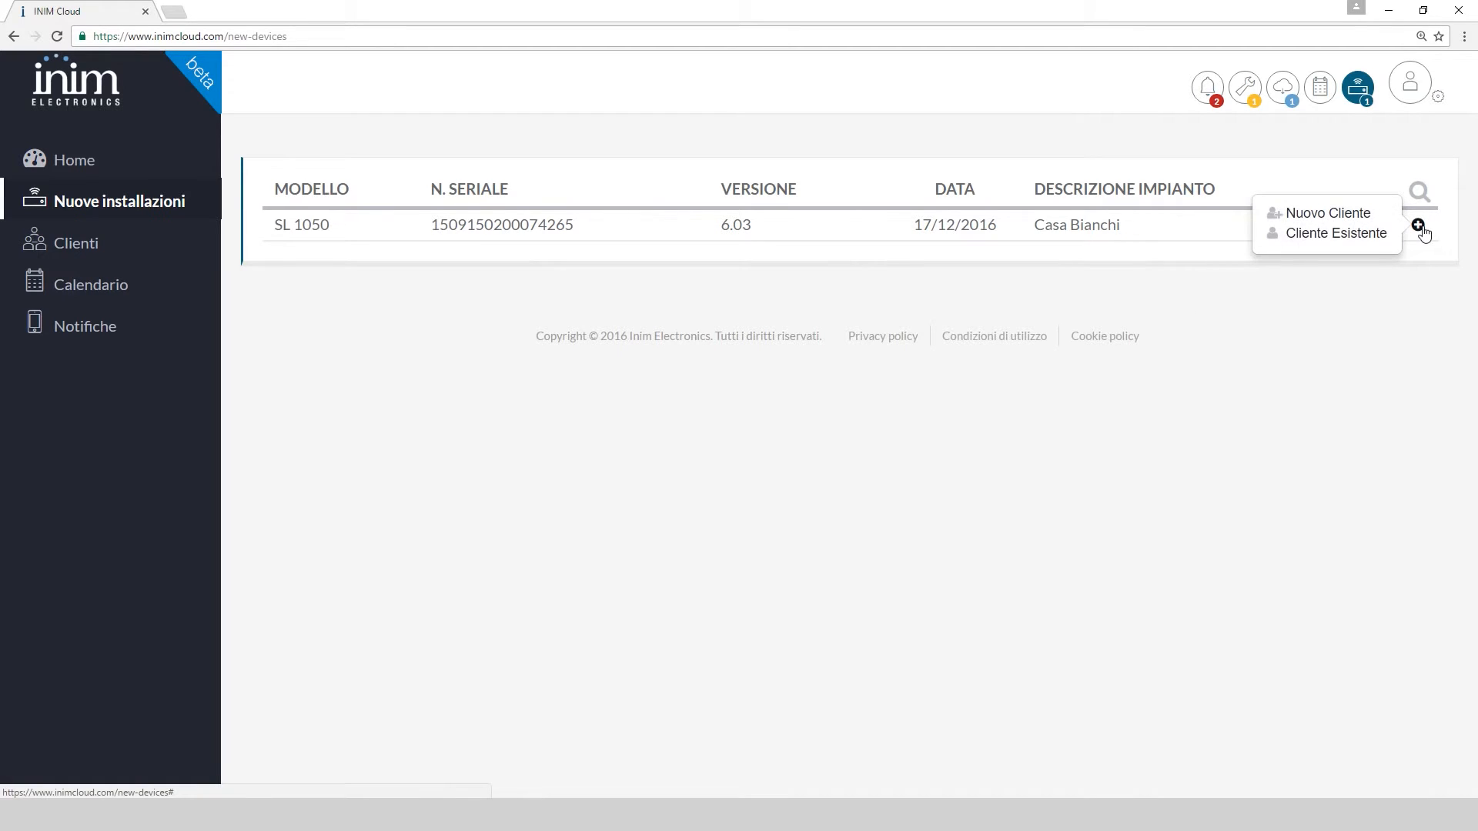
Create a Nuovo Cliente with the customer's first name, surname and e-mail, and confirm with Sì
click(1356, 221)
click(543, 157)
key(Tab)
key(Tab)
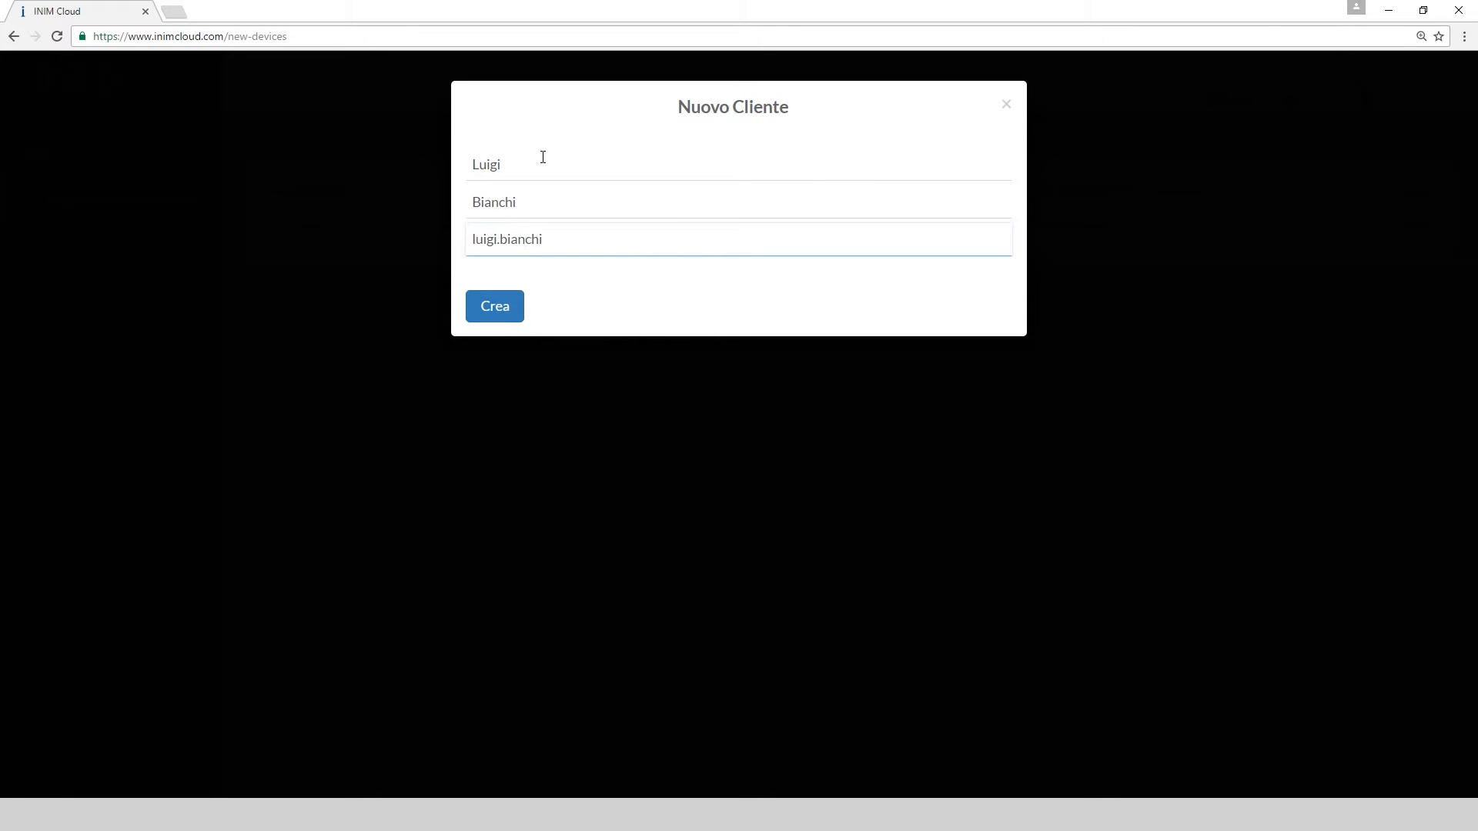
click(515, 316)
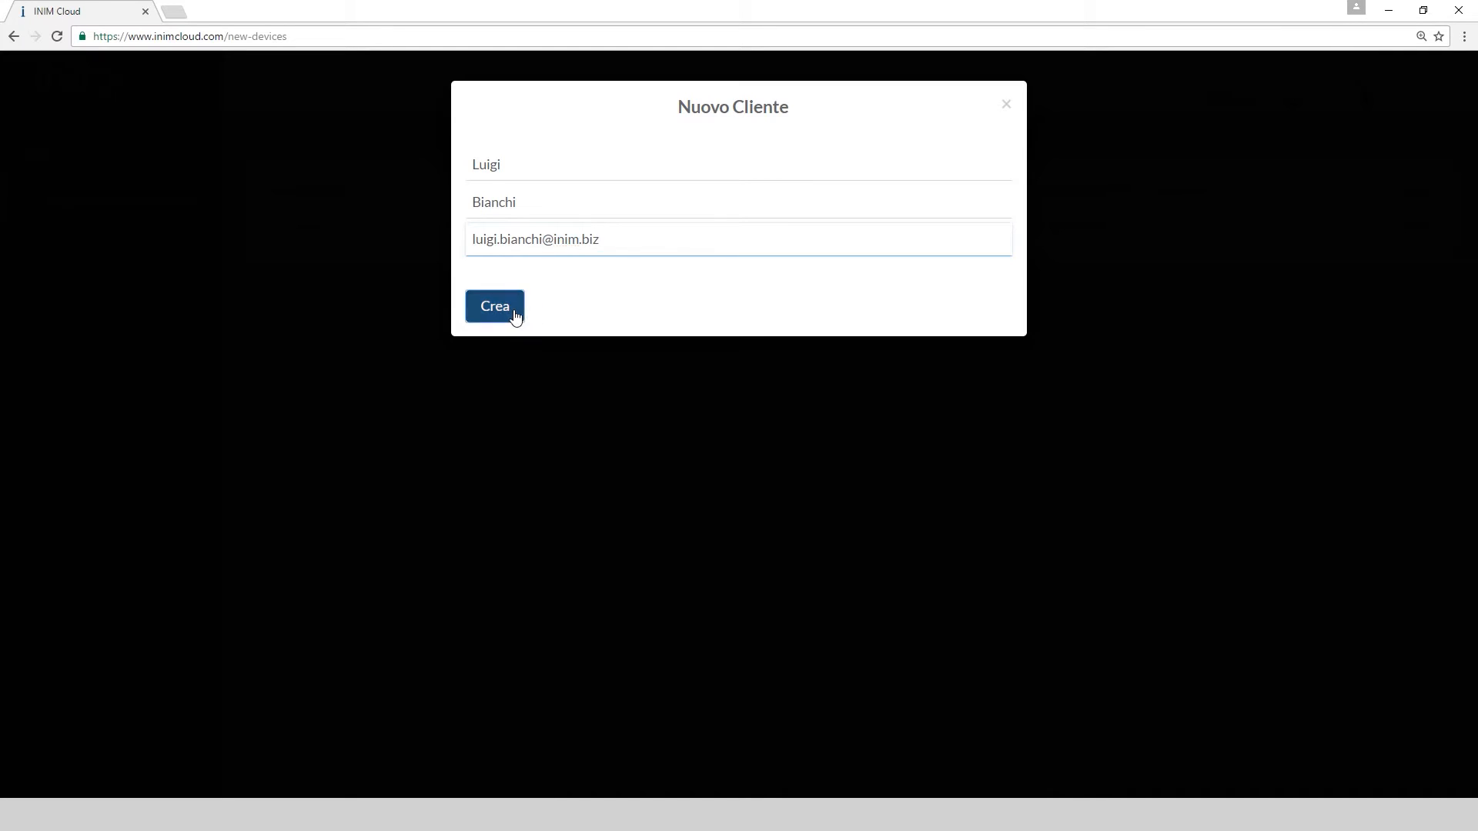
click(779, 220)
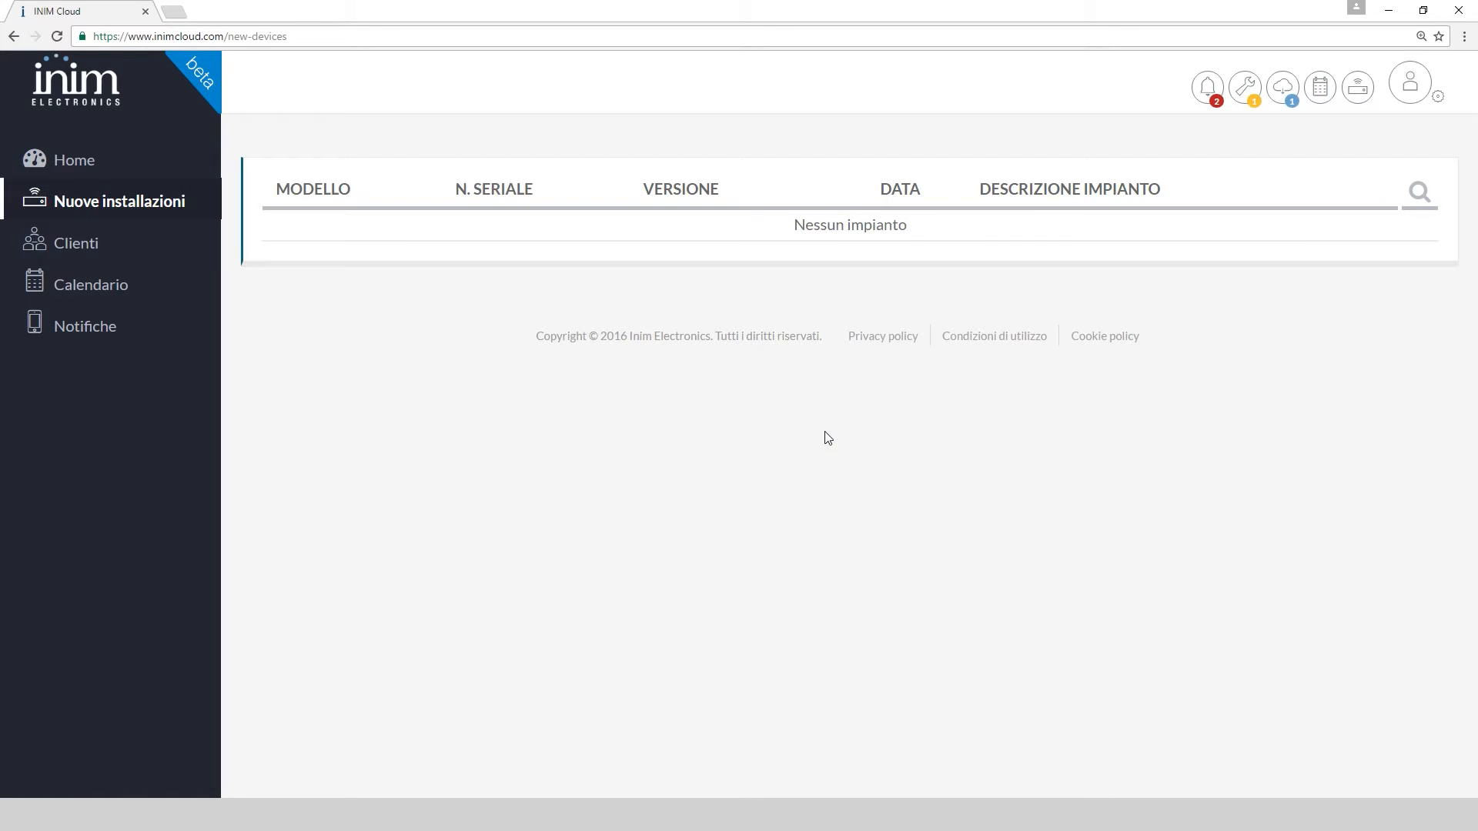
Open Clienti, hide fault entries with the wrench filter, and open the new customer's page
click(89, 253)
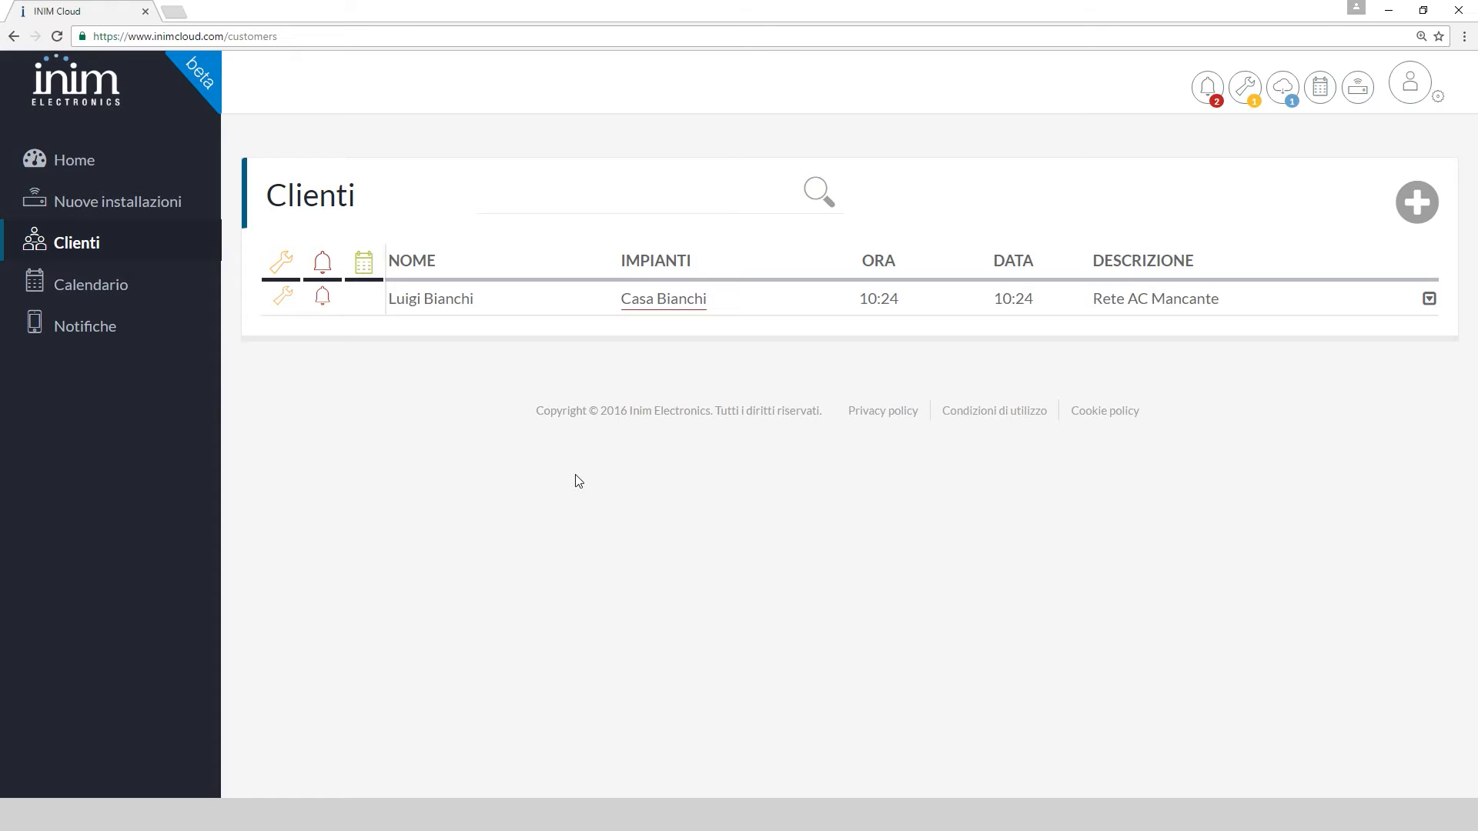
click(285, 267)
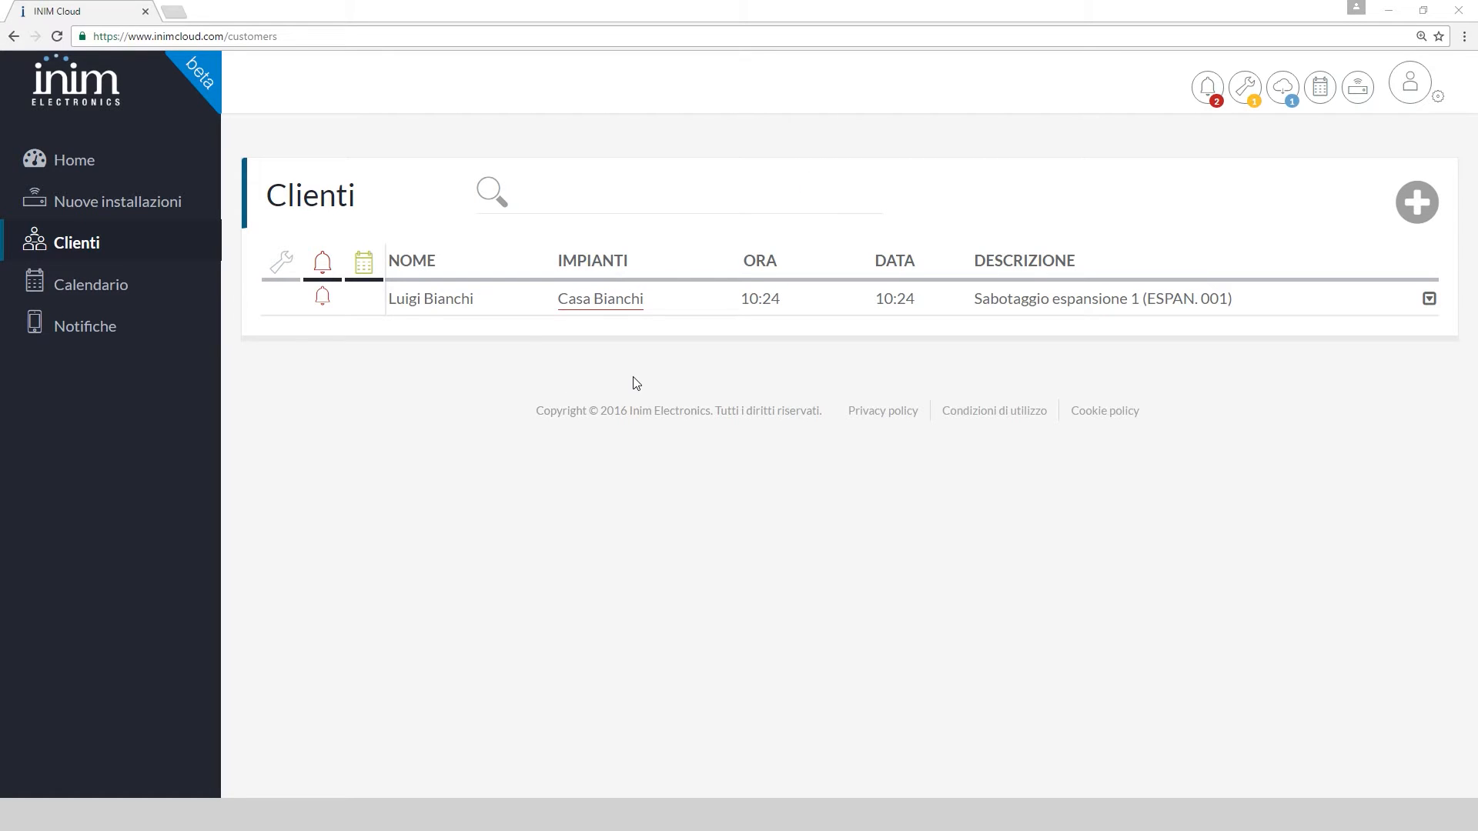
click(416, 302)
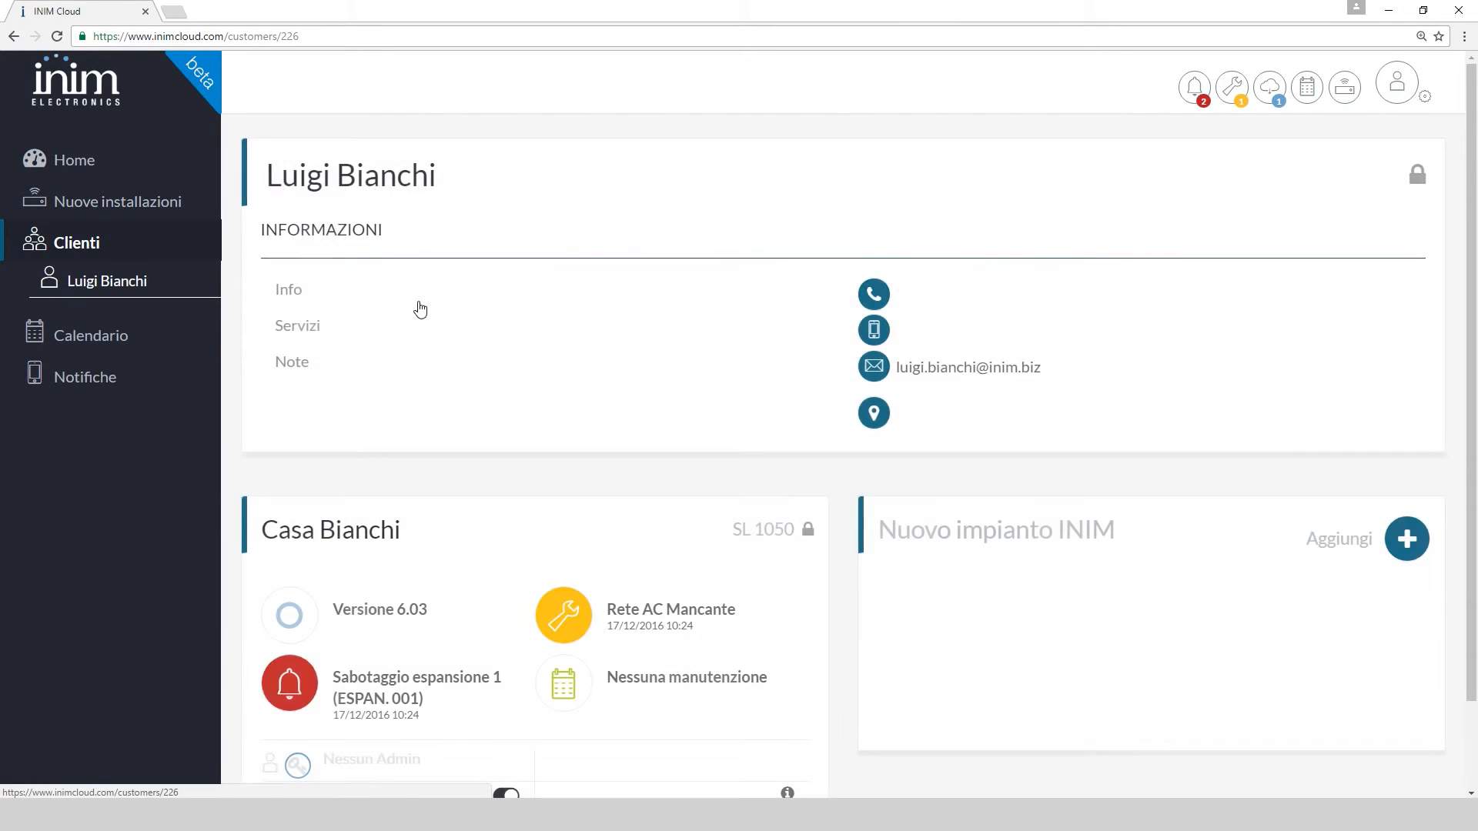
Unlock the customer card, start deleting the profile, then cancel and close without changes
click(1418, 175)
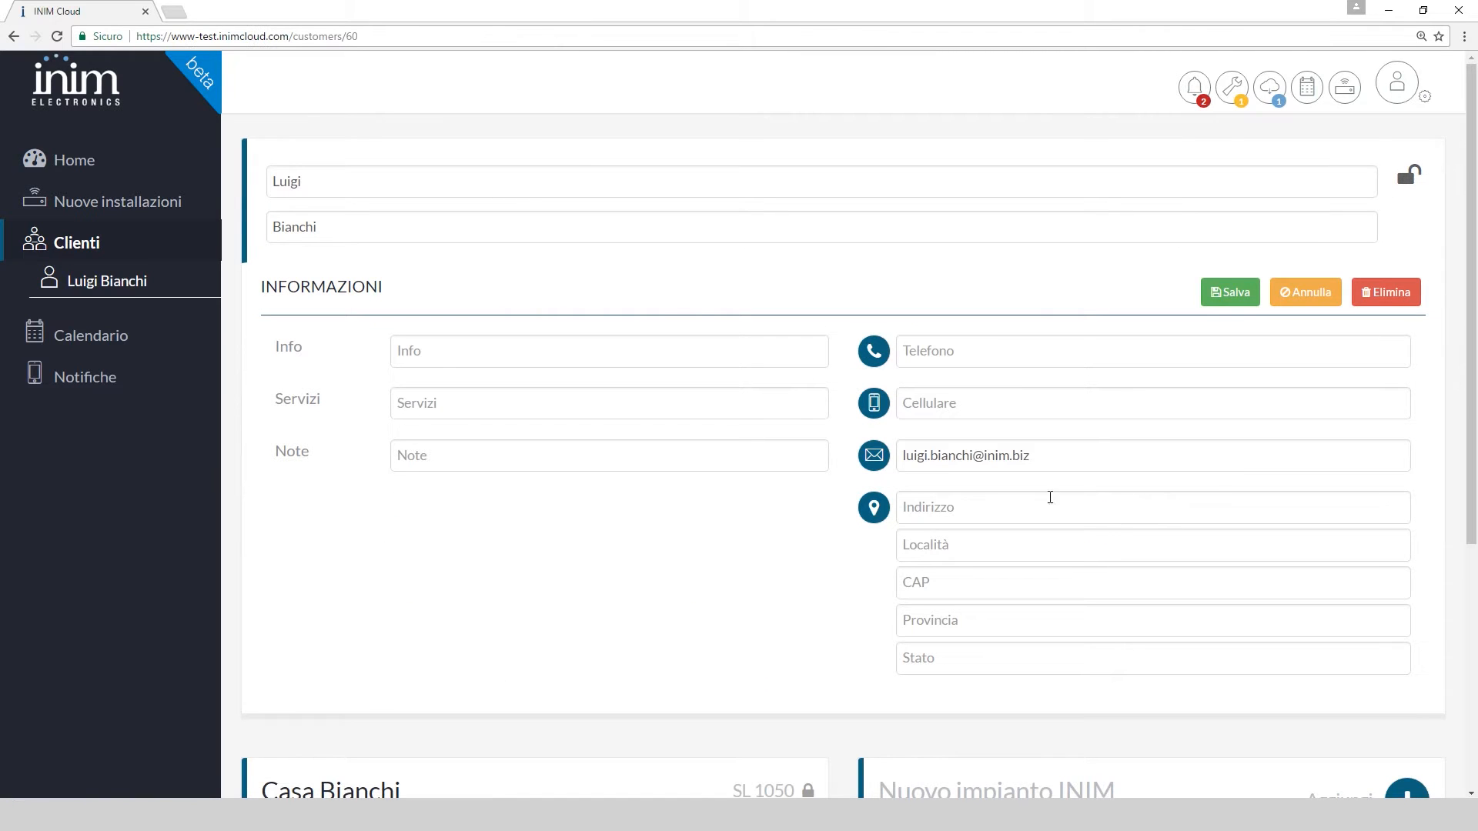
click(1390, 293)
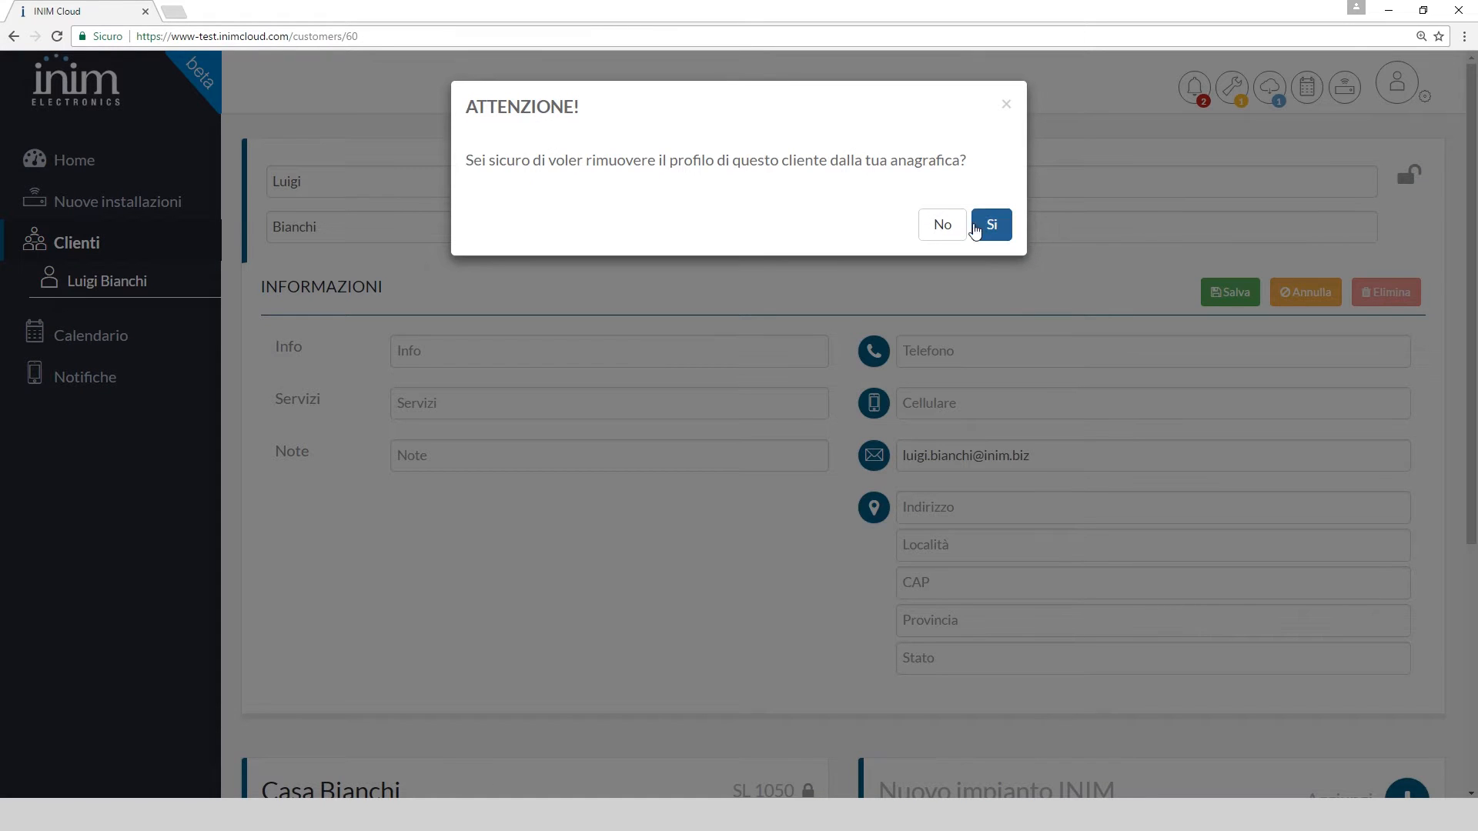
click(942, 224)
click(1403, 181)
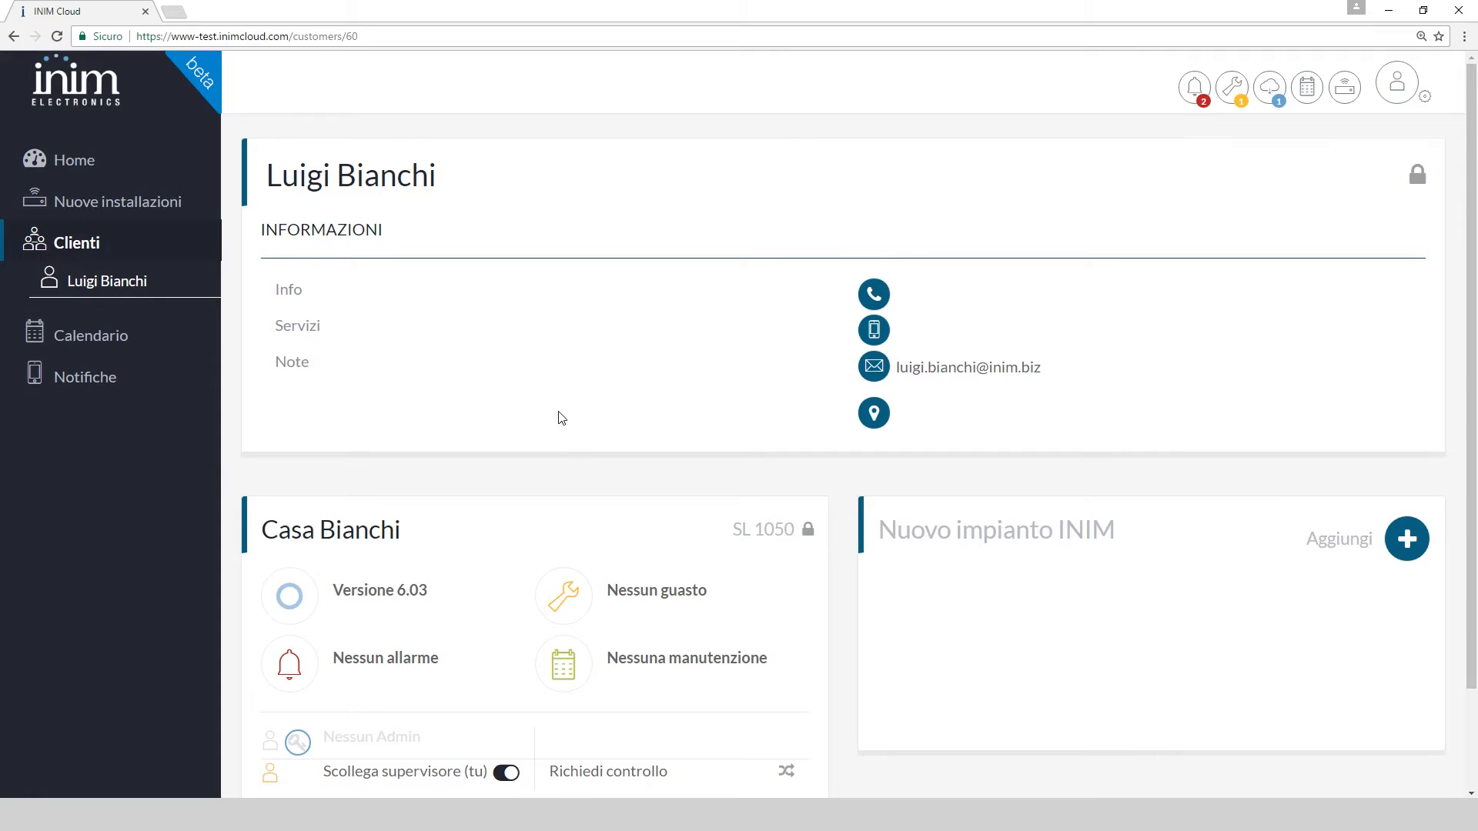
Unlock the SL 1050 panel and confirm Rimuovi centrale to detach it from the customer
scroll(562, 418, down, 2)
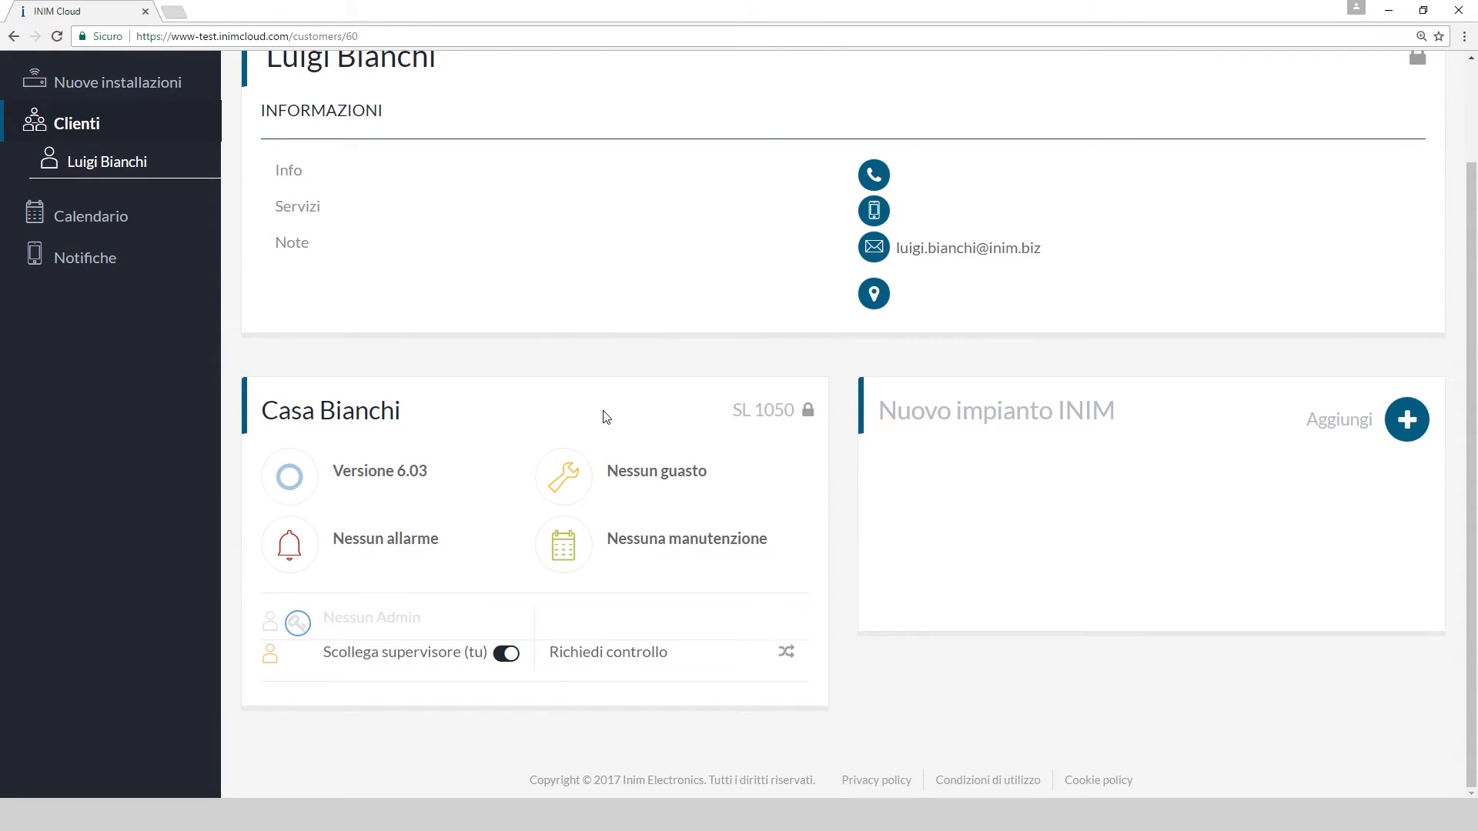
click(807, 412)
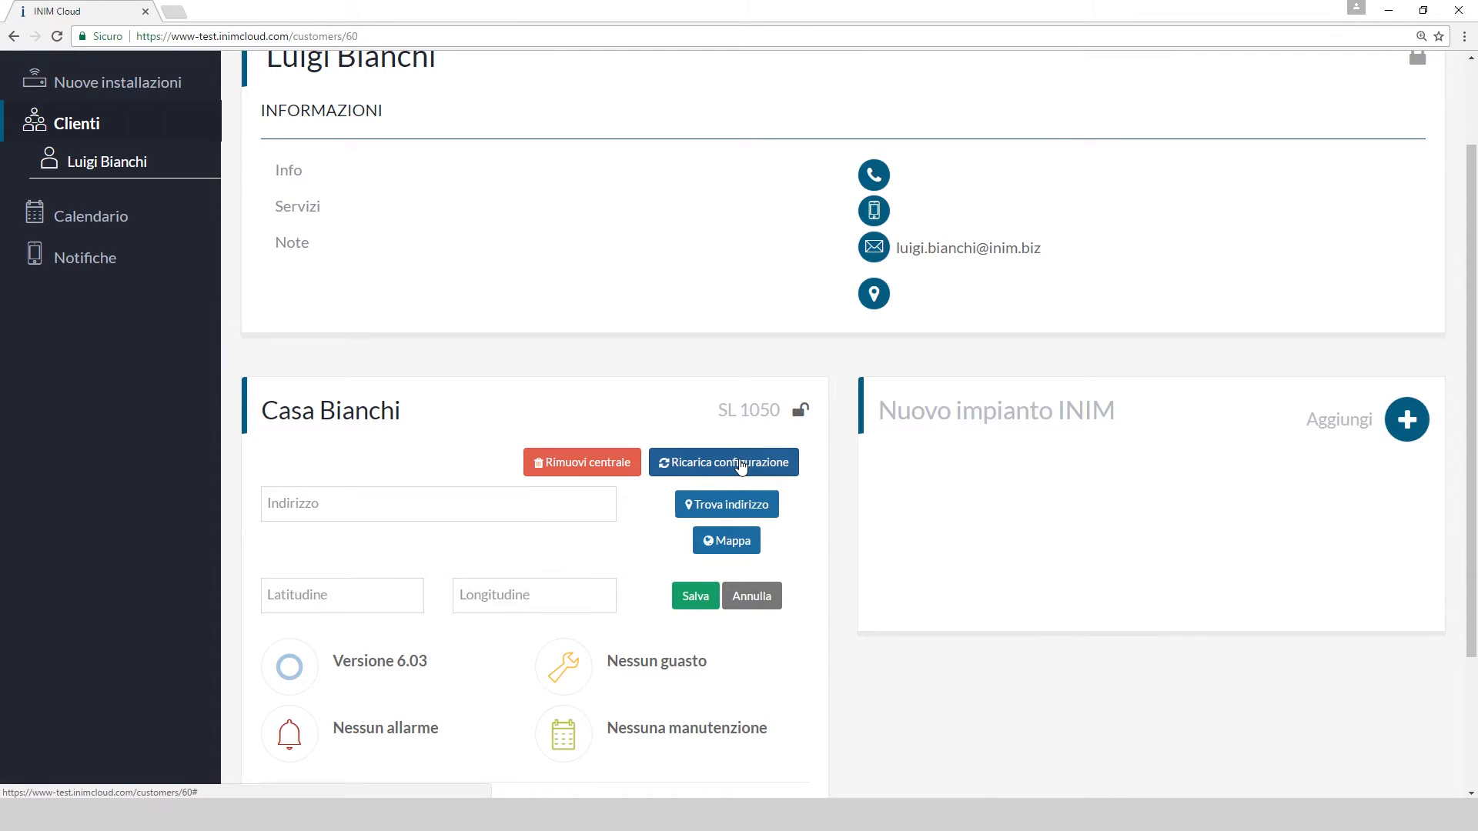
click(598, 463)
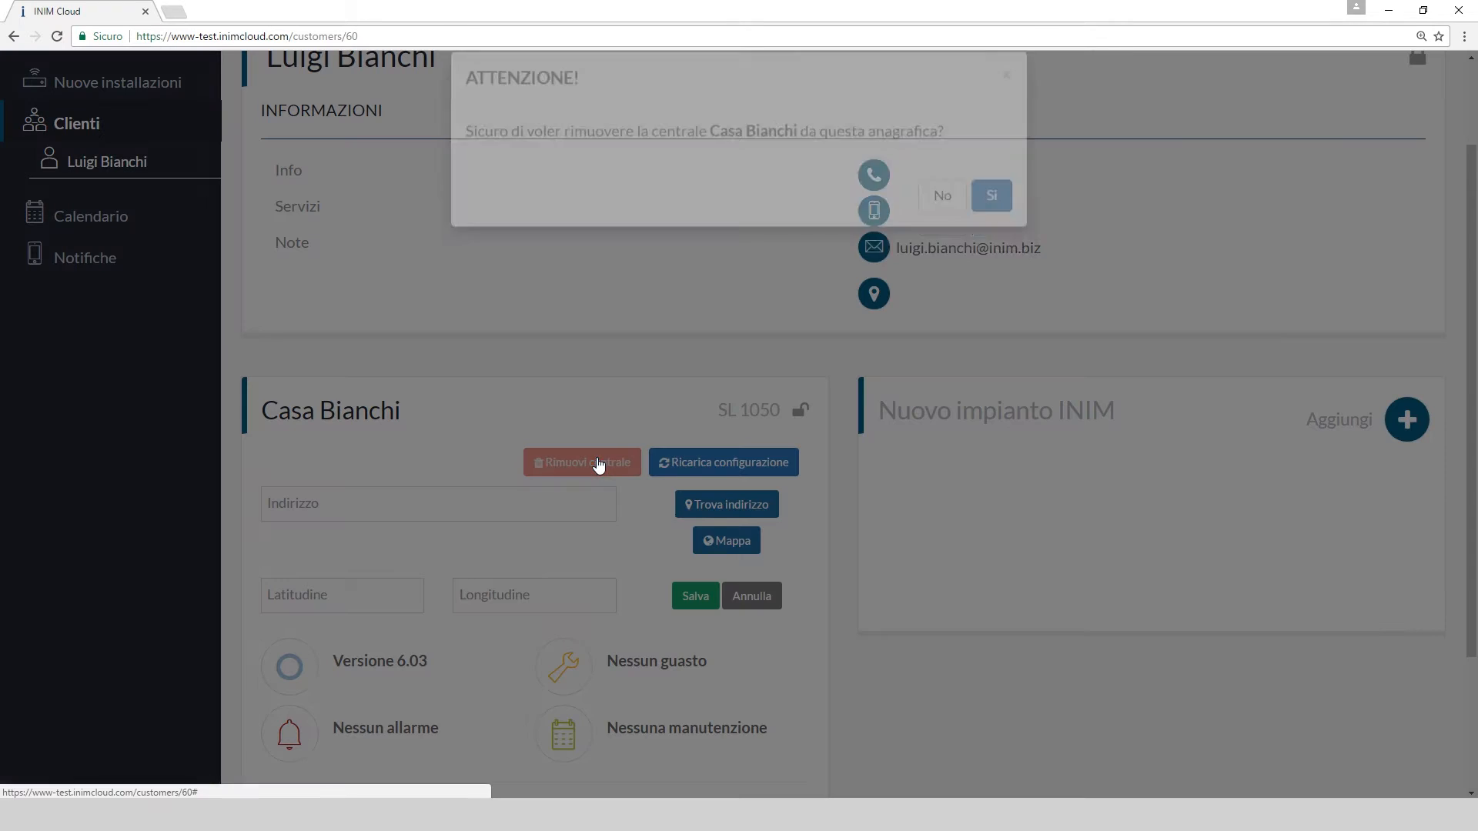
click(987, 227)
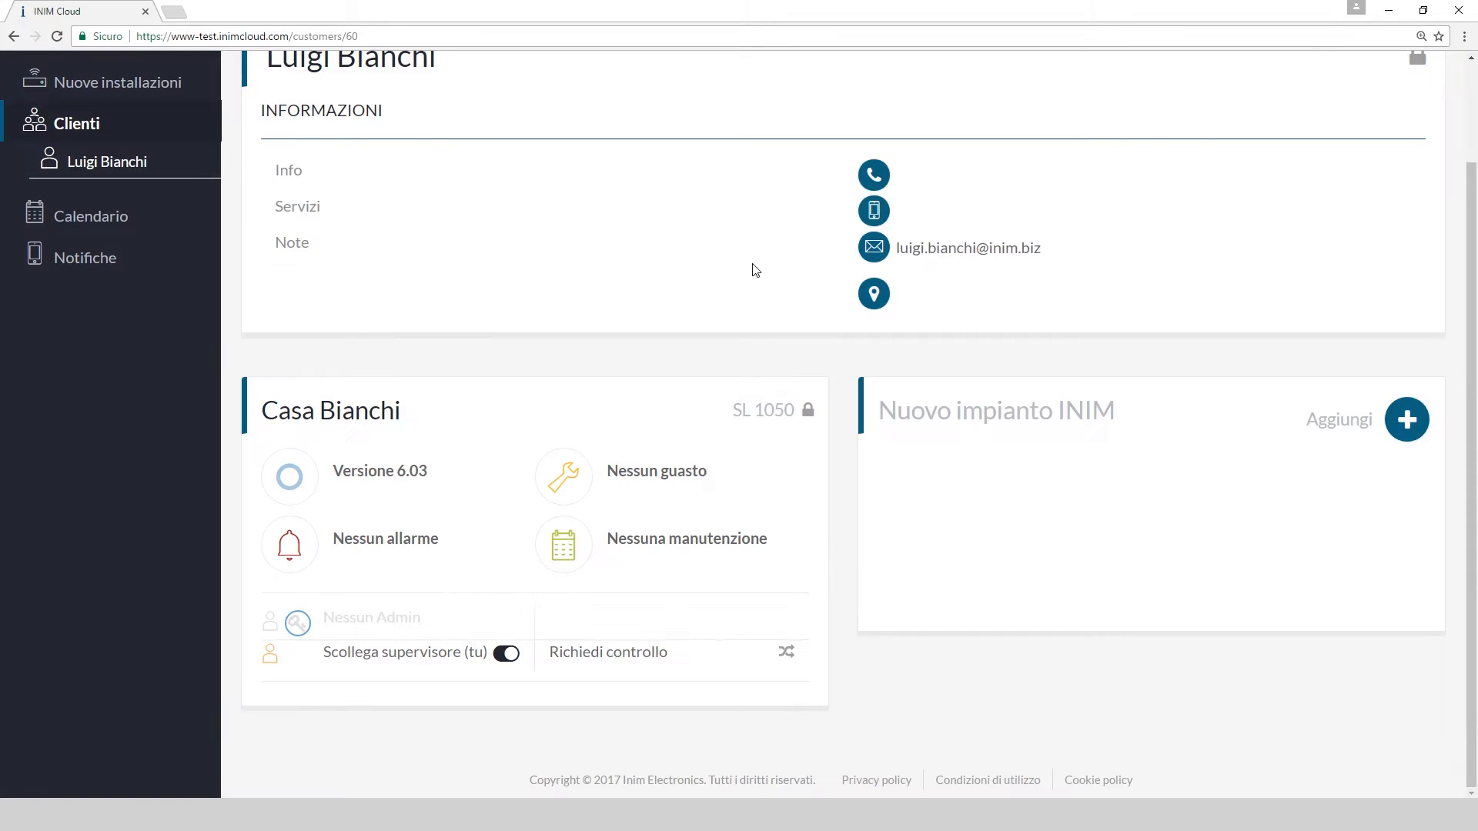
scroll(215, 258, up, 3)
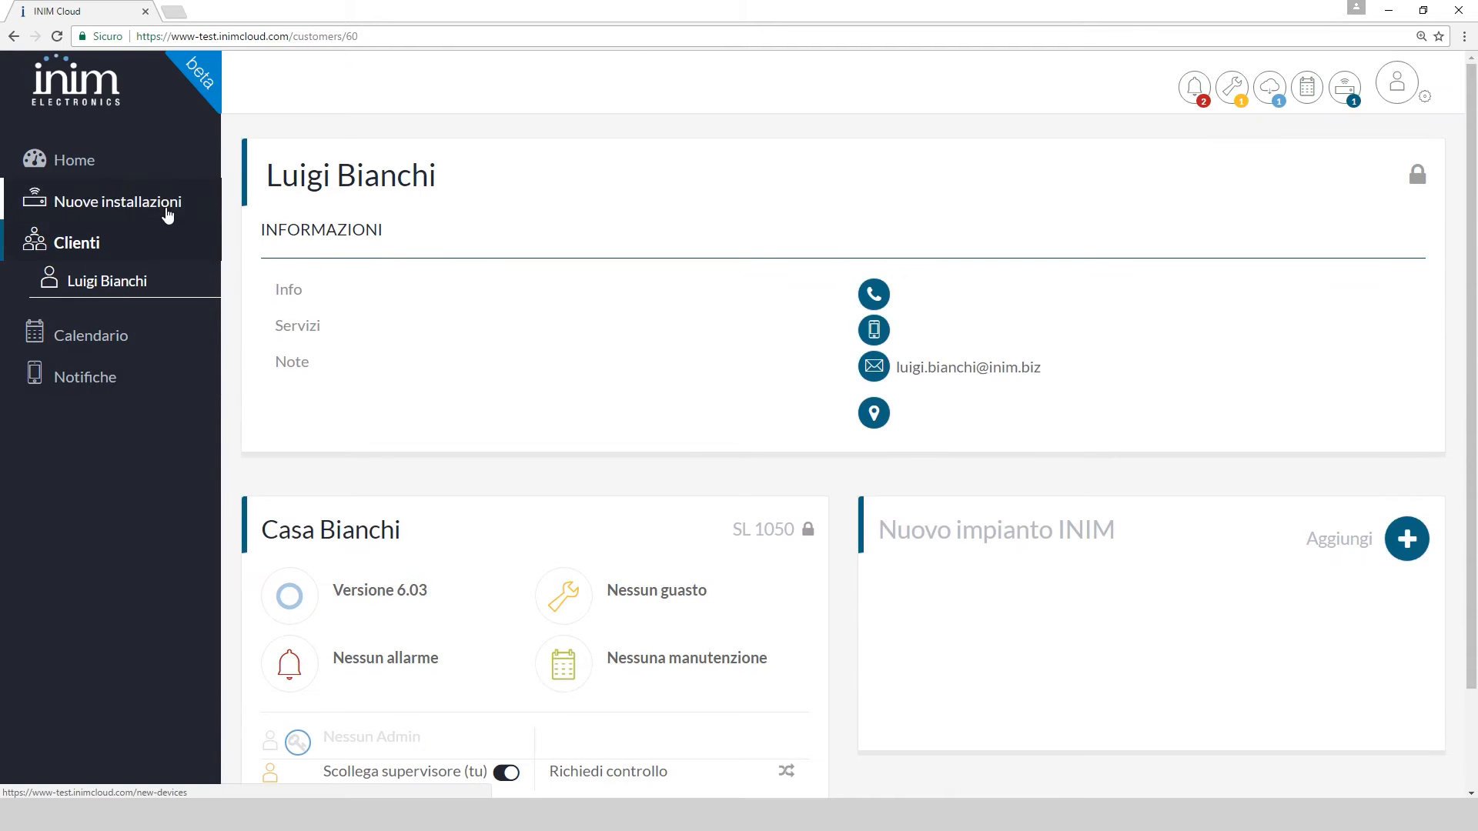
Import Casa Bianchi from Nuove installazioni into the Cliente Esistente found by searching 'l'
click(168, 213)
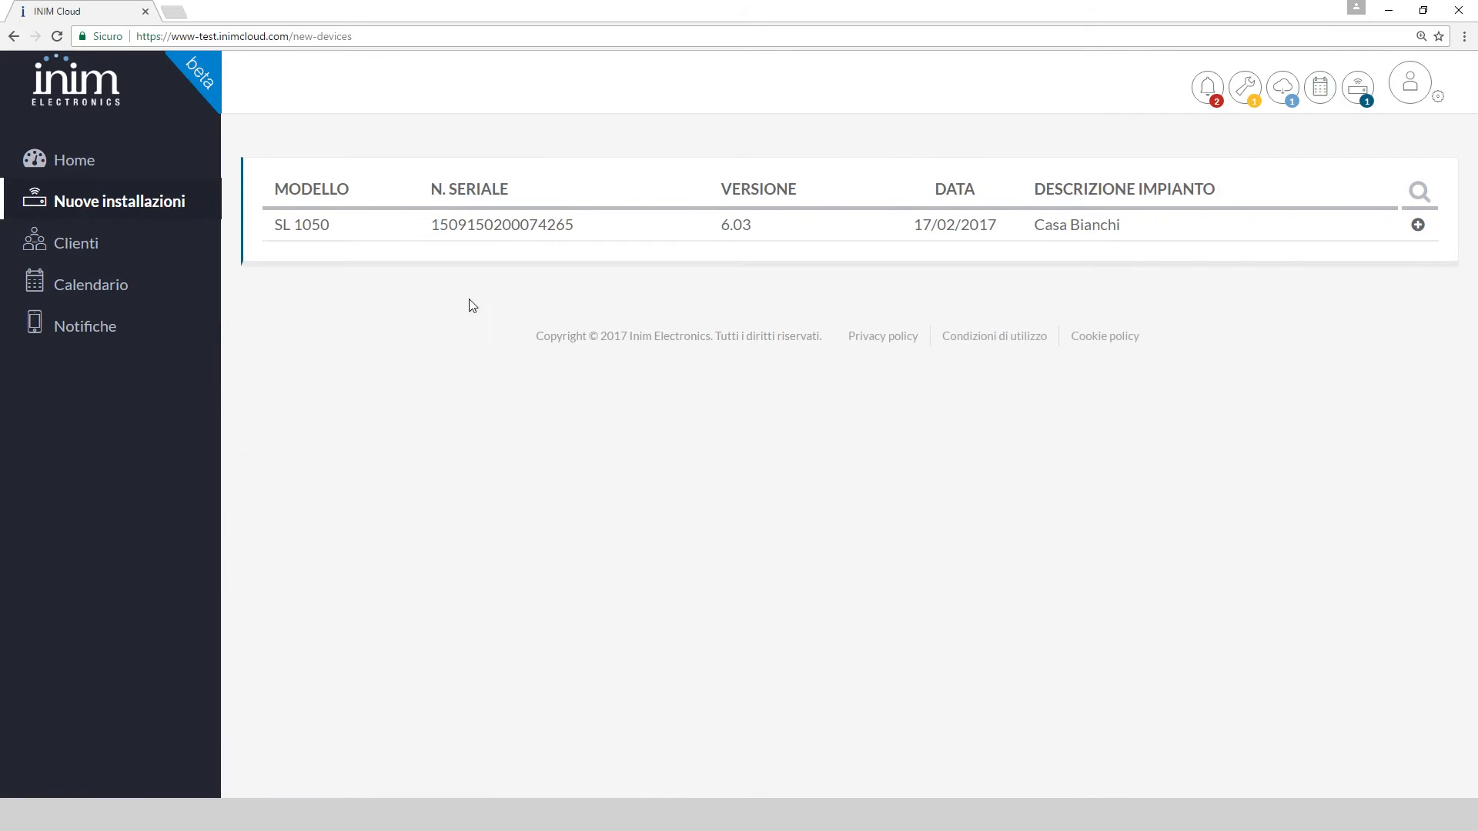
click(1419, 227)
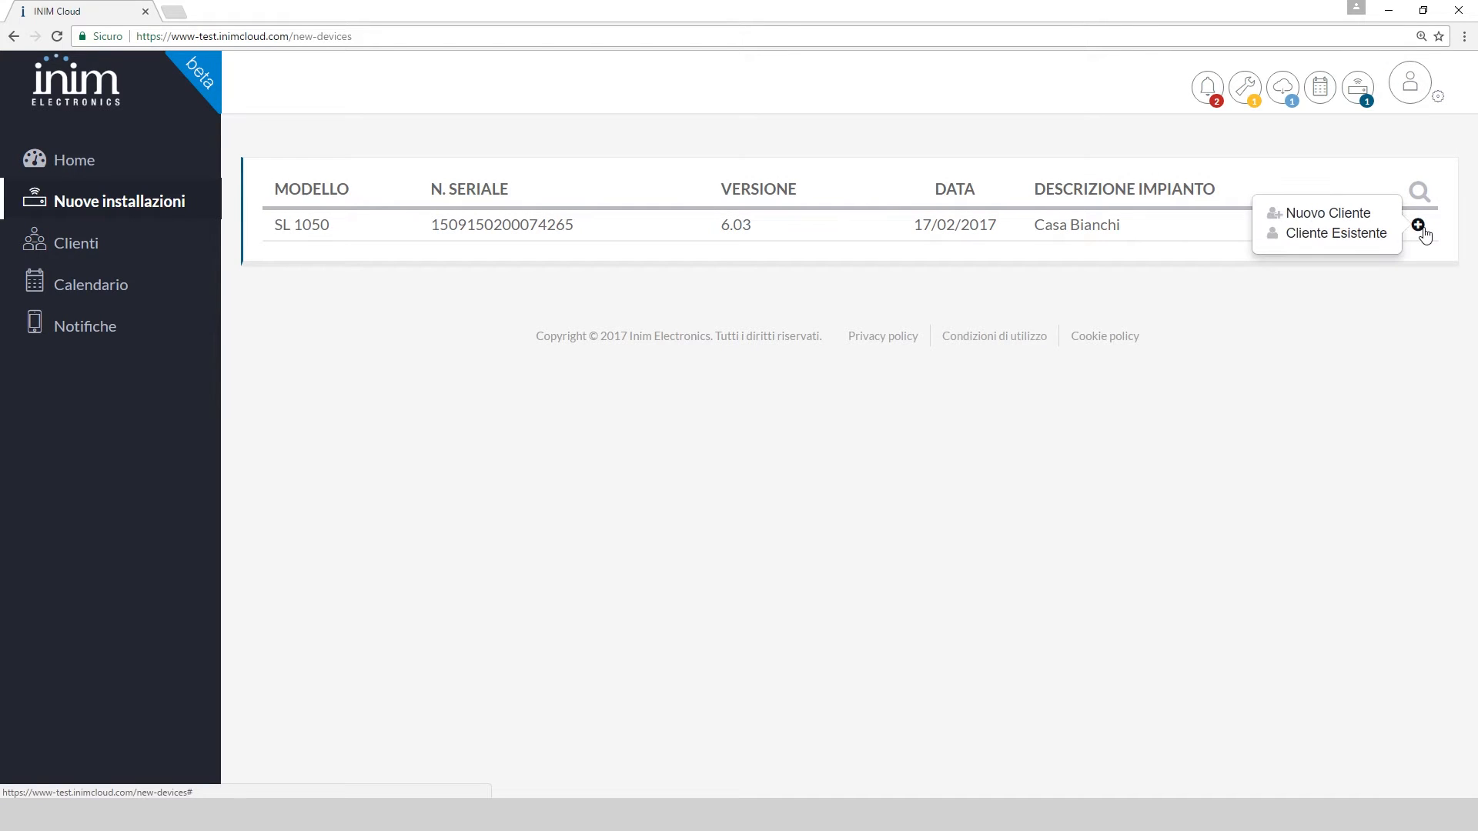
click(1350, 239)
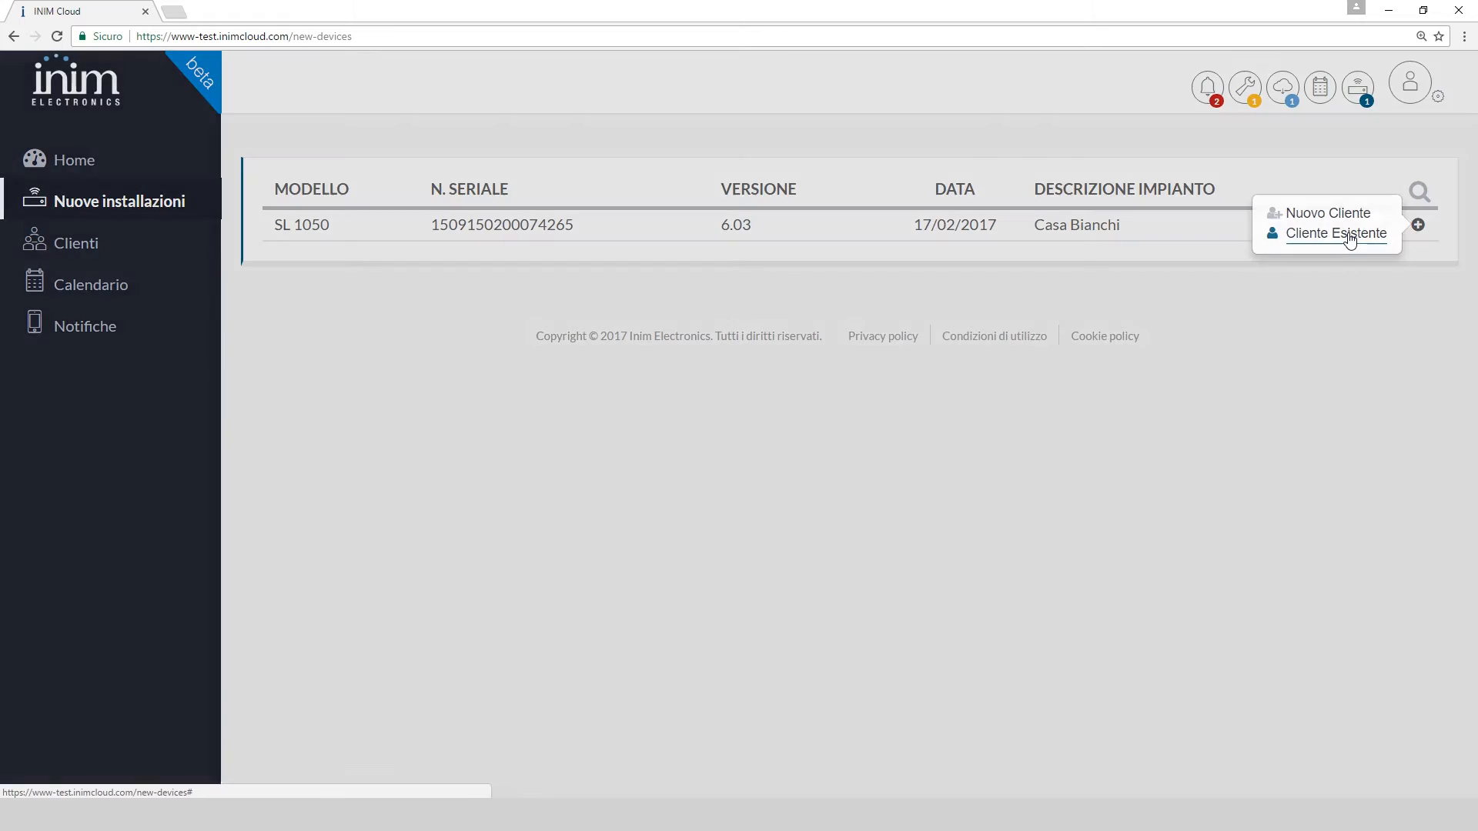
text(lui)
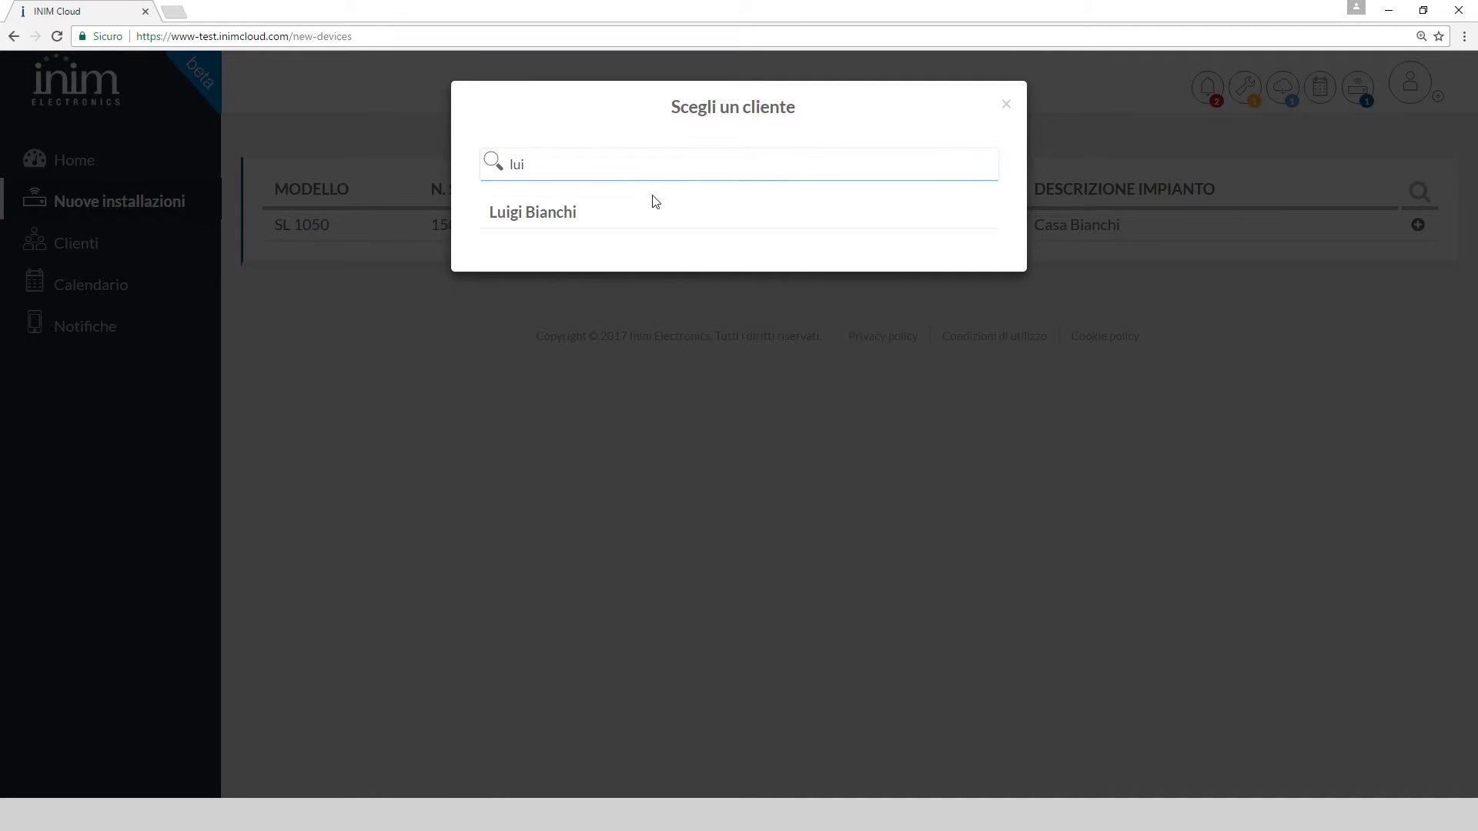
click(629, 218)
click(762, 218)
click(759, 217)
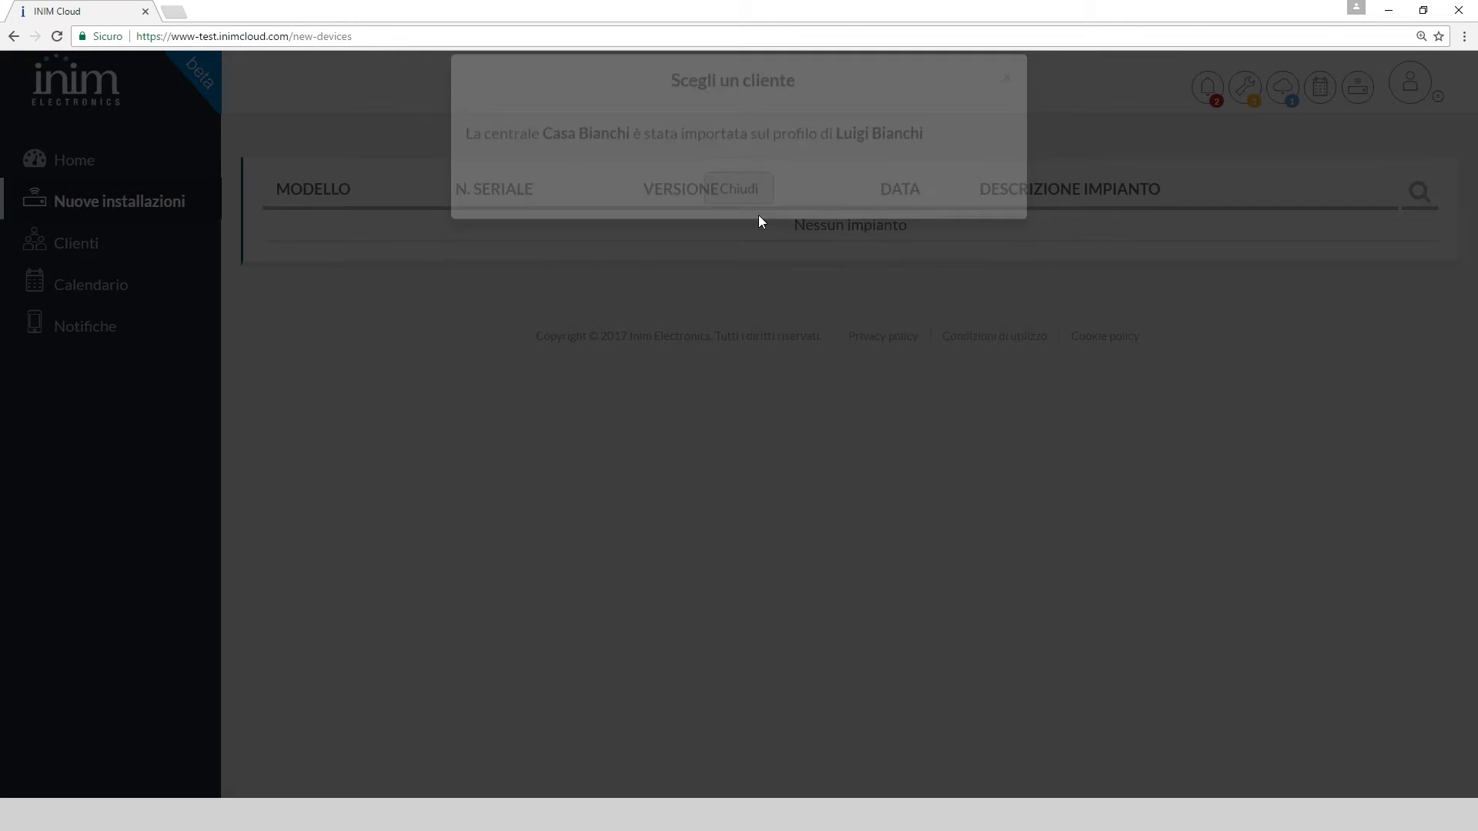
Reopen the customer's page from the Clienti list to see the SL 1050 panel
click(106, 242)
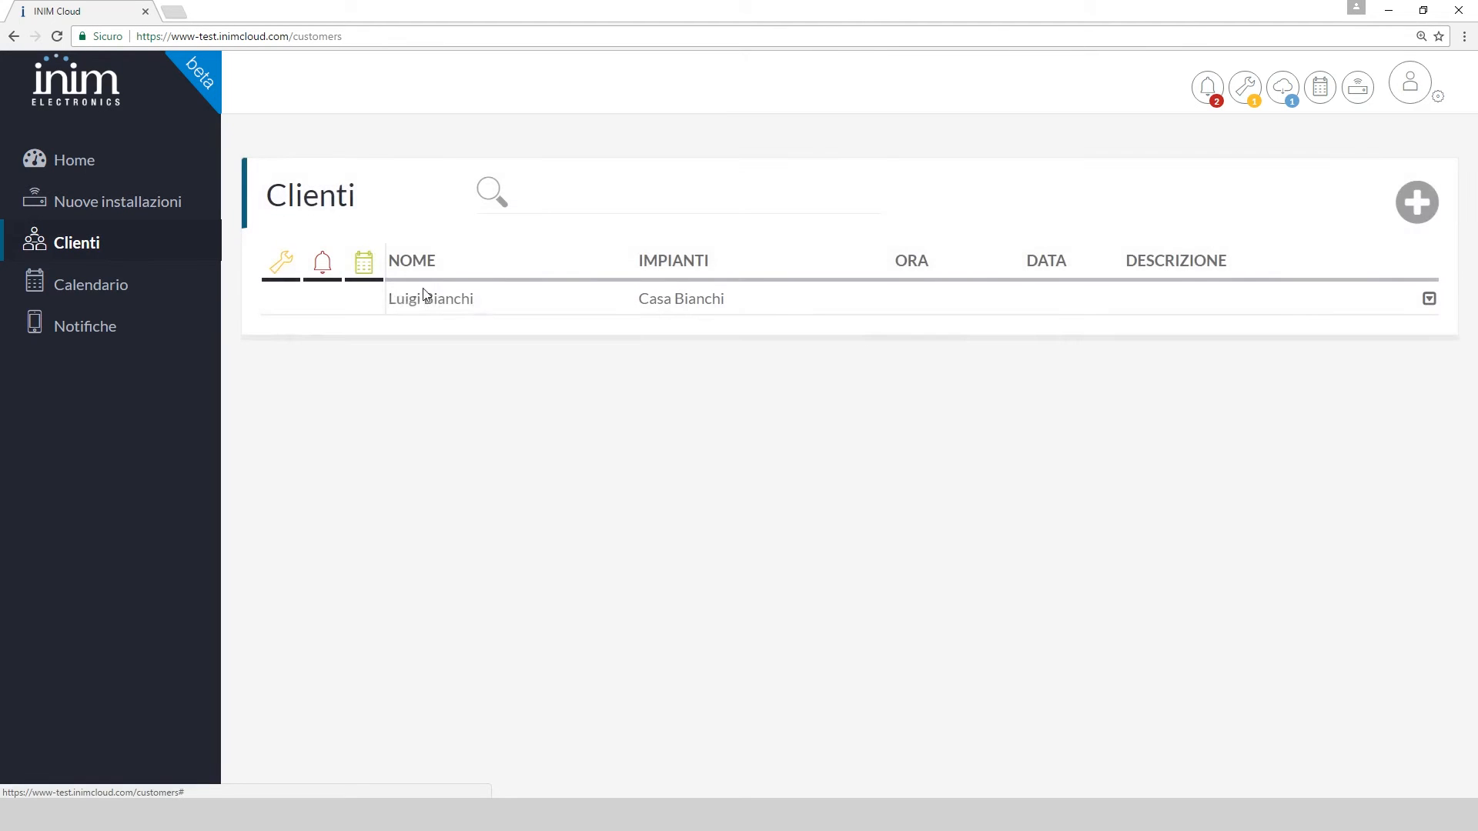
click(423, 299)
scroll(776, 441, down, 2)
Enter the installation address, look up its coordinates with Trova indirizzo, and save it
scroll(776, 441, down, 1)
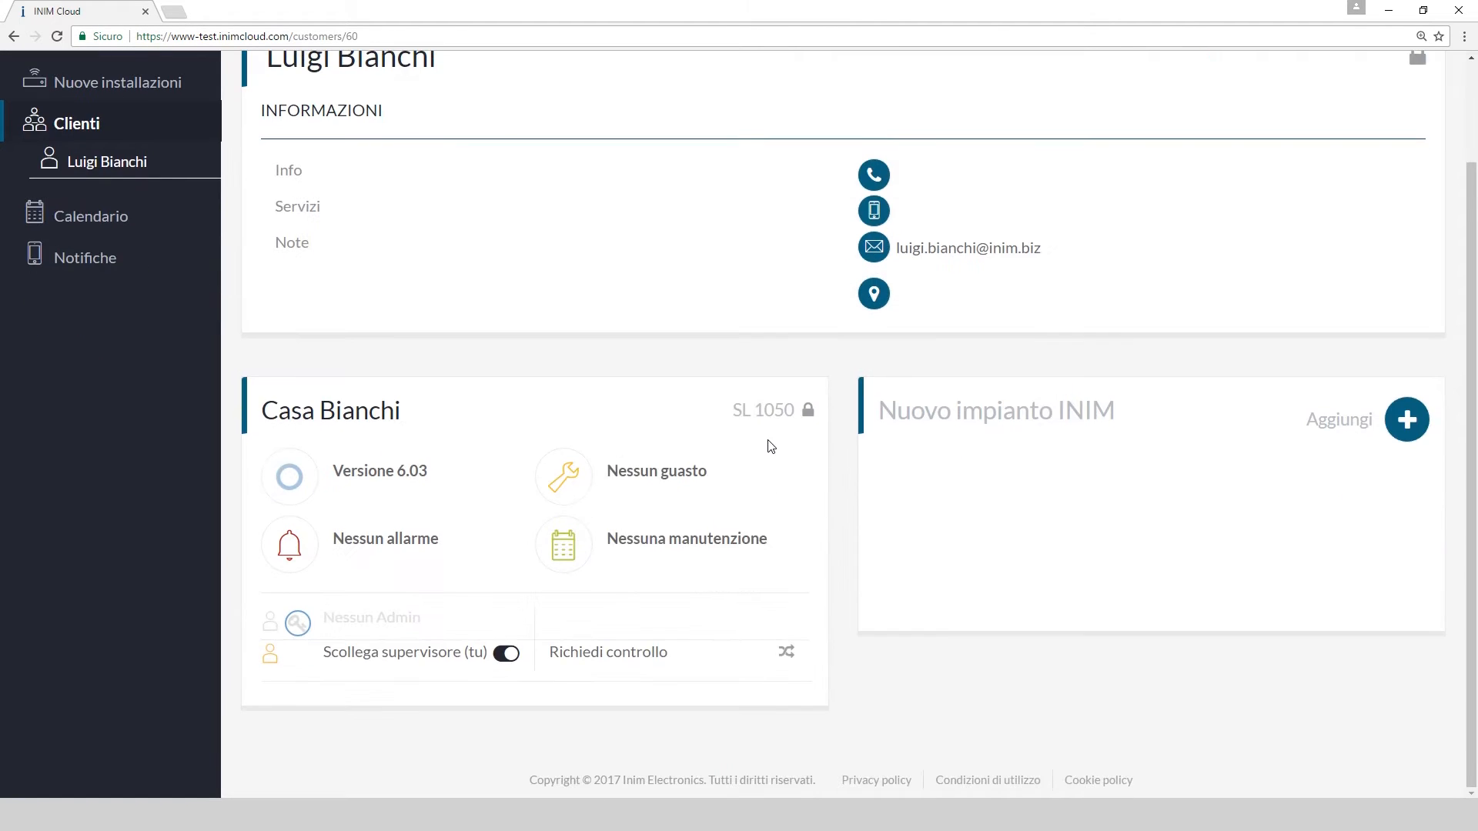
click(806, 414)
click(478, 515)
text(via Fosso Antico, Monteprandone)
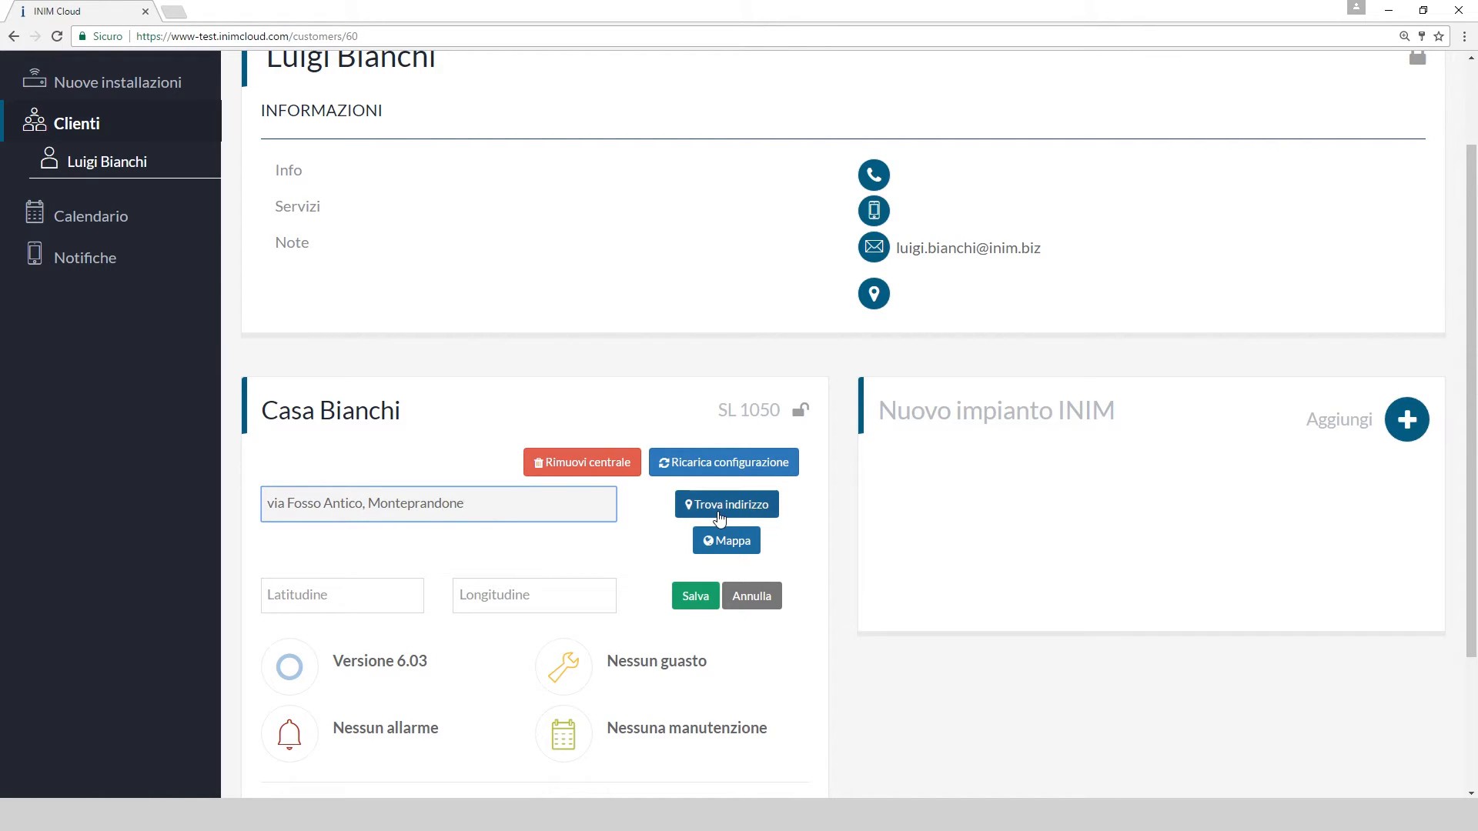
click(719, 513)
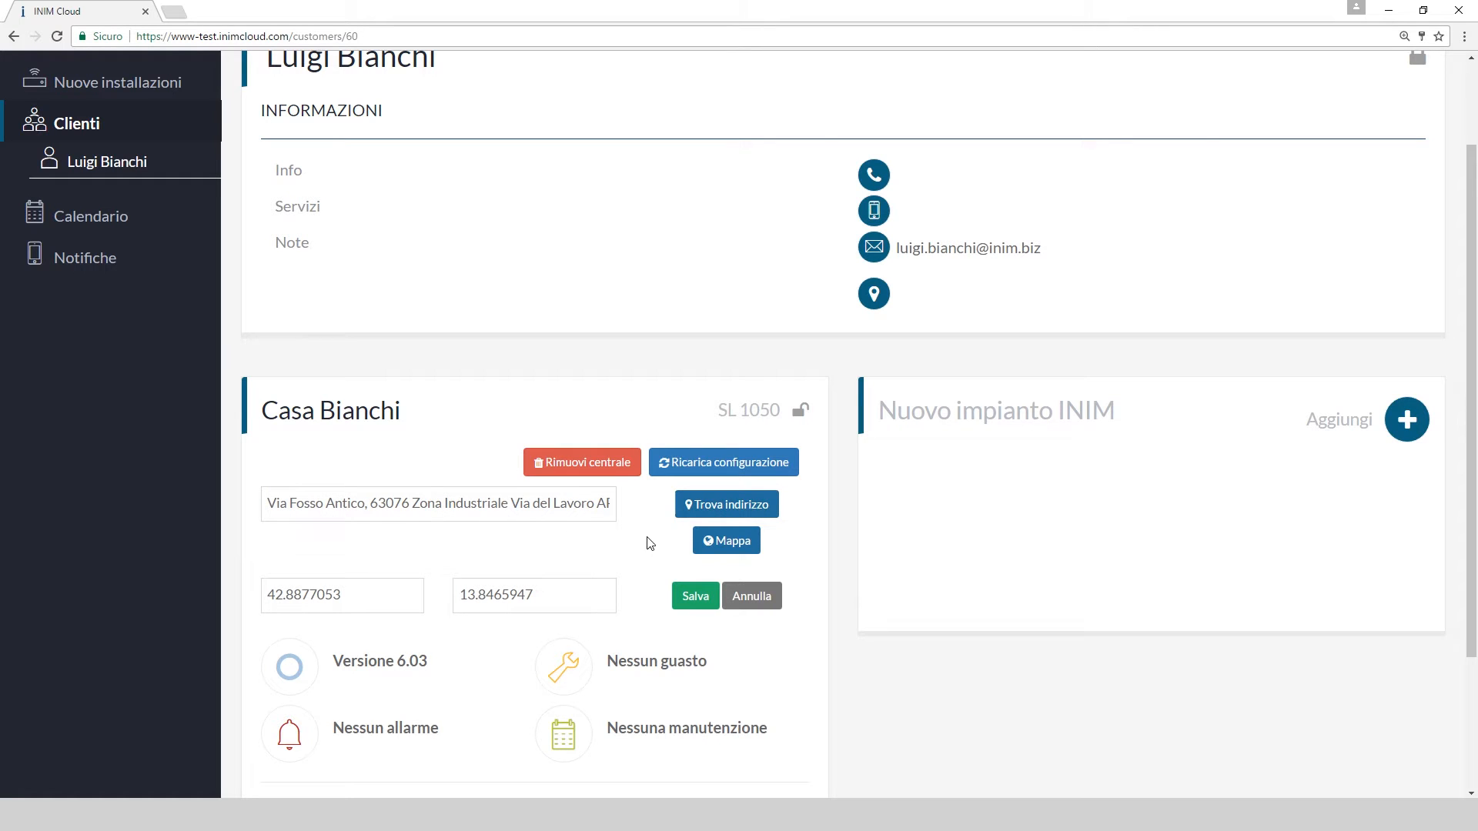
click(689, 596)
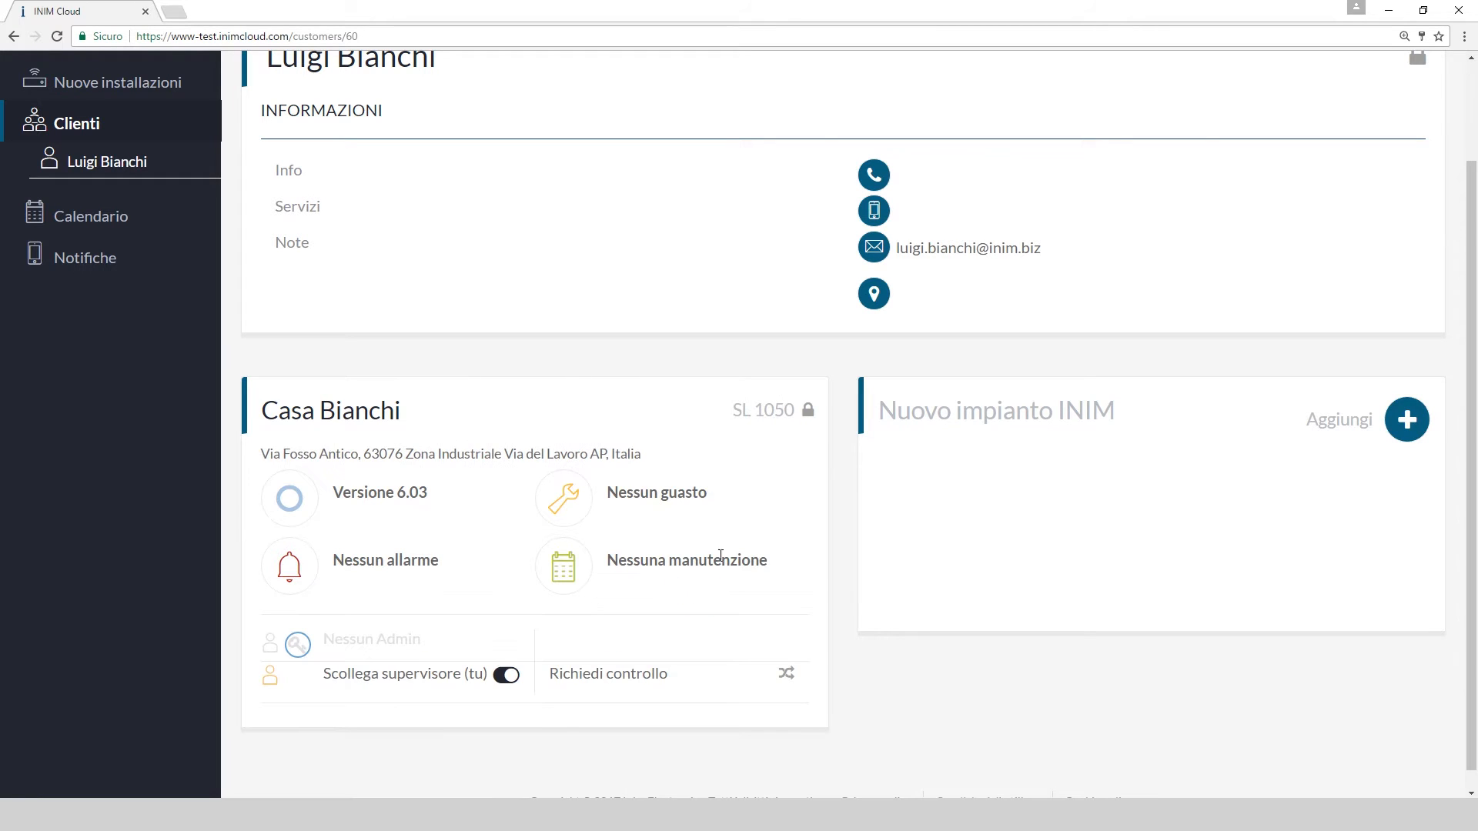
Show the saved address on Google Maps, then close the map tab
click(809, 410)
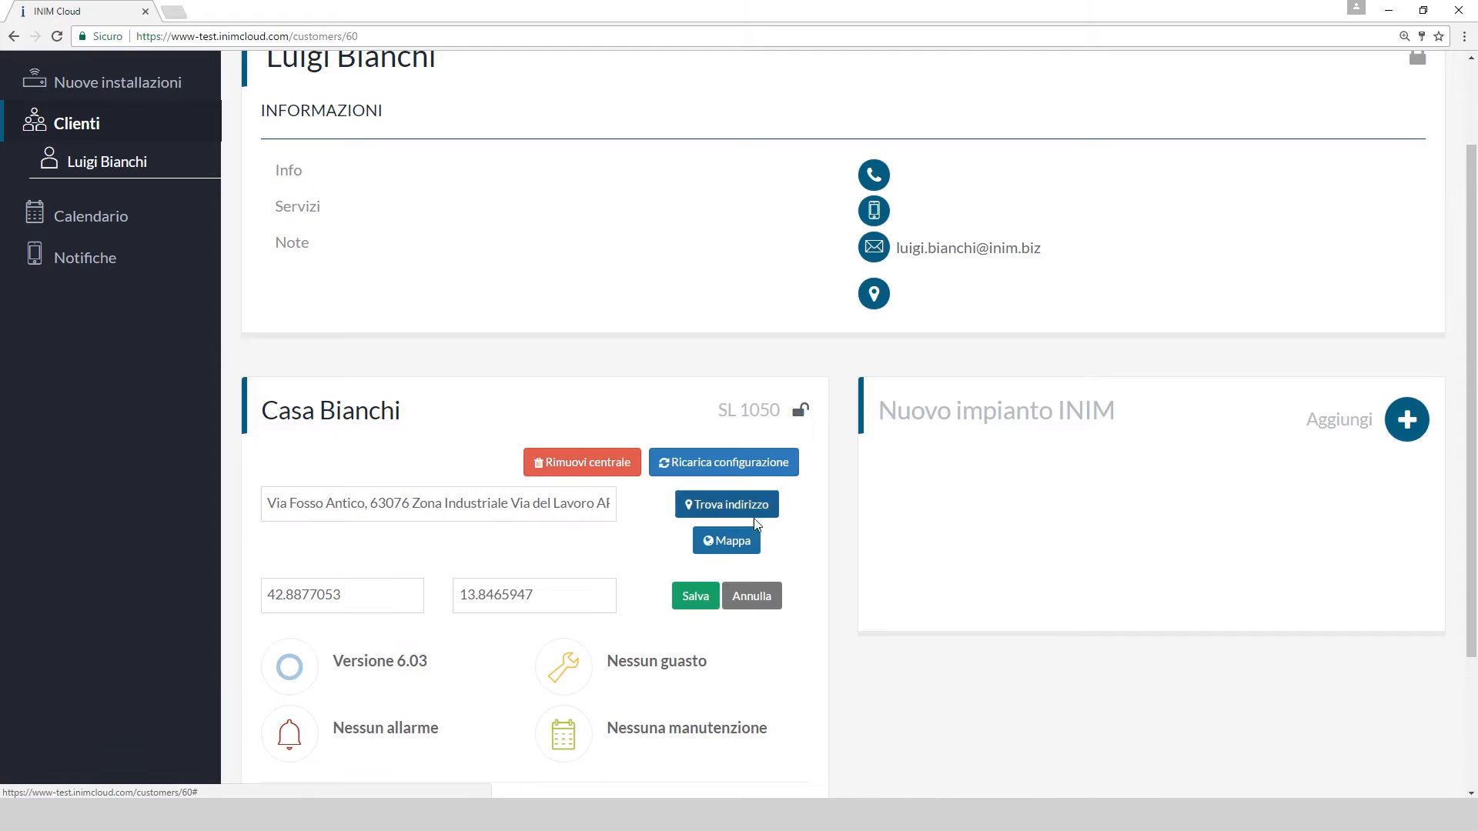
click(729, 542)
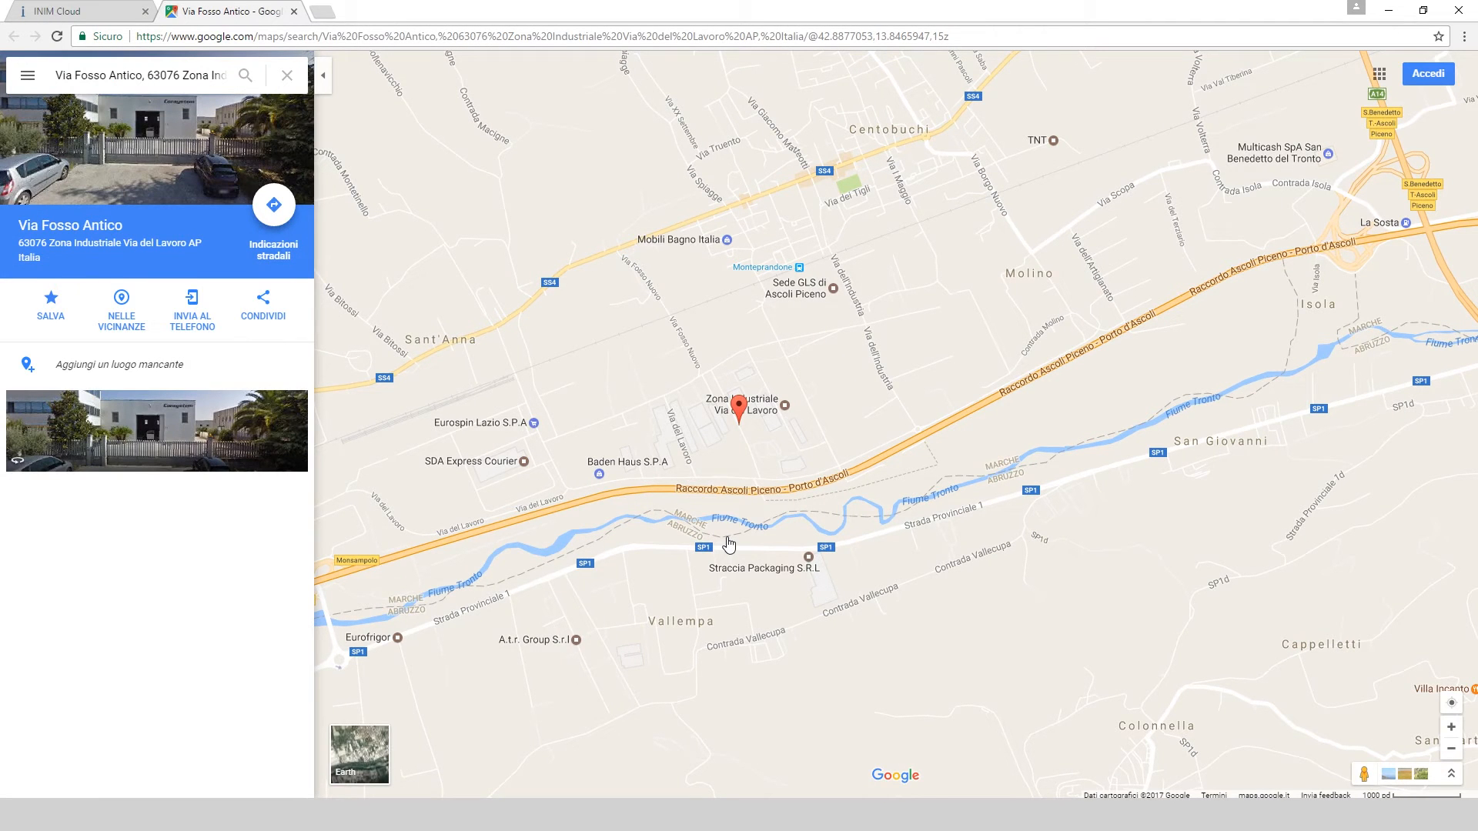
key(ctrl+w)
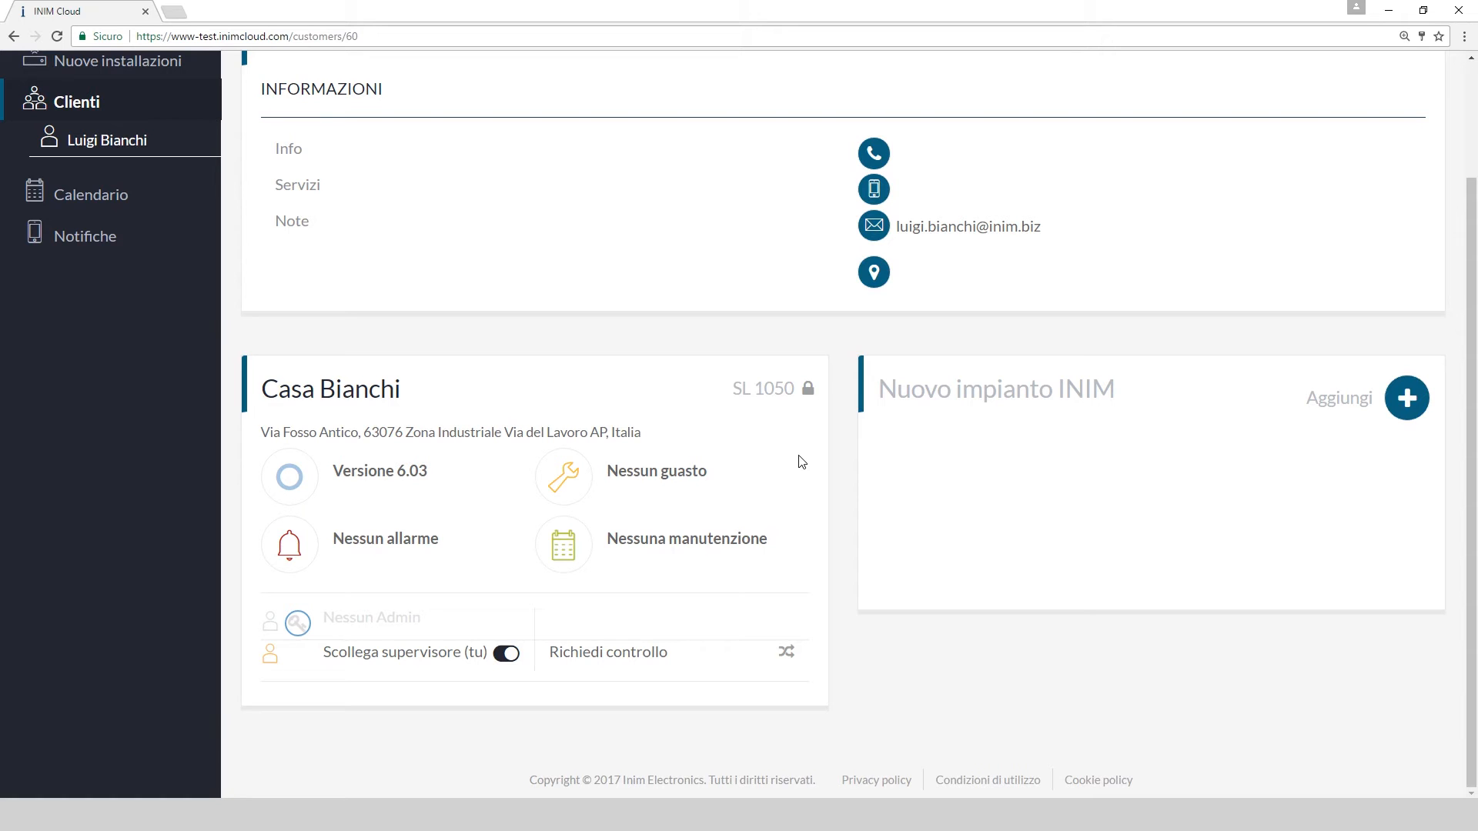
Cancel the Scollega supervisore and Richiedi controllo warnings, then open Casa Bianchi's sections
click(508, 656)
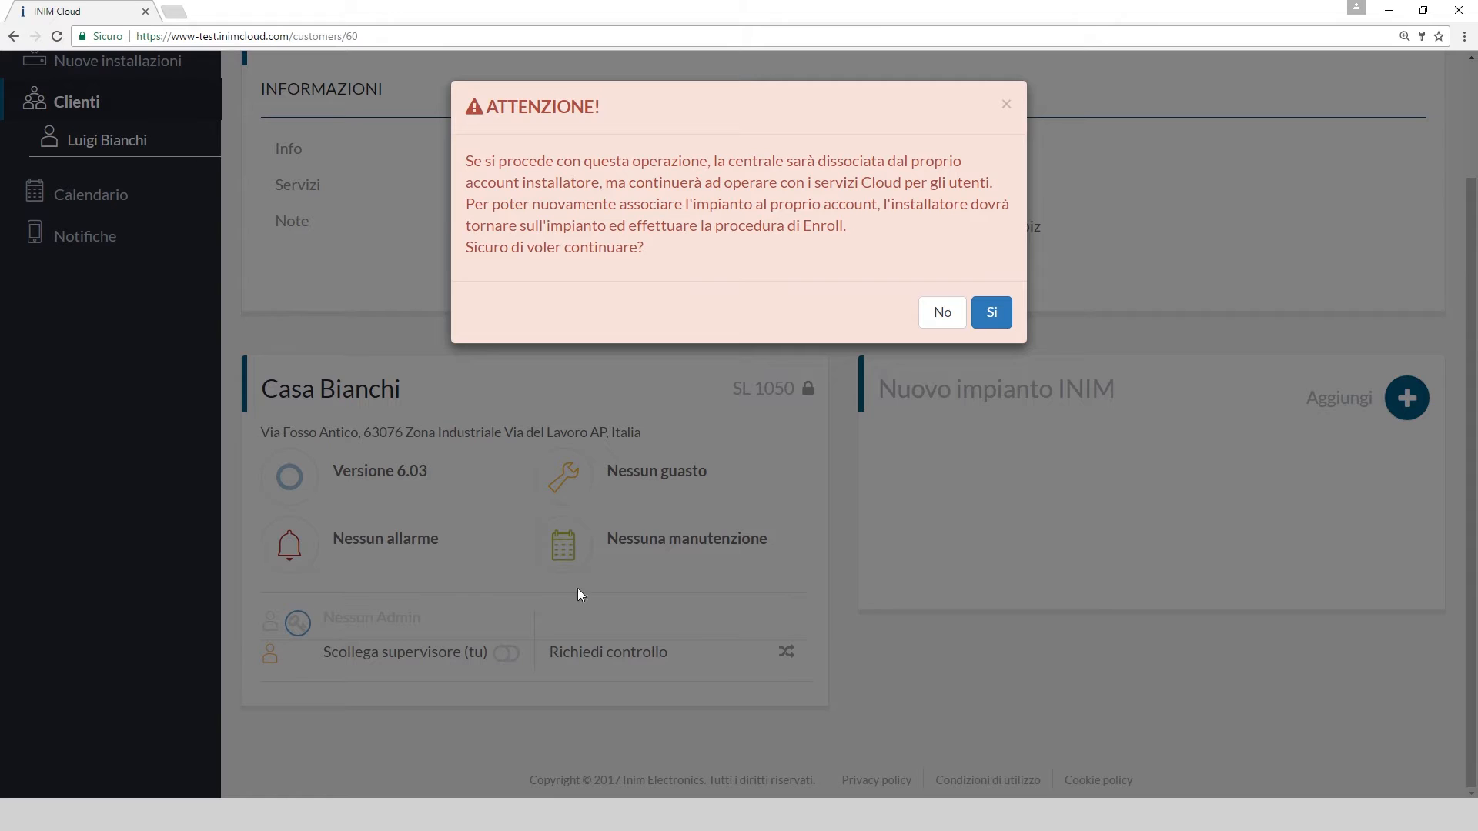
click(936, 318)
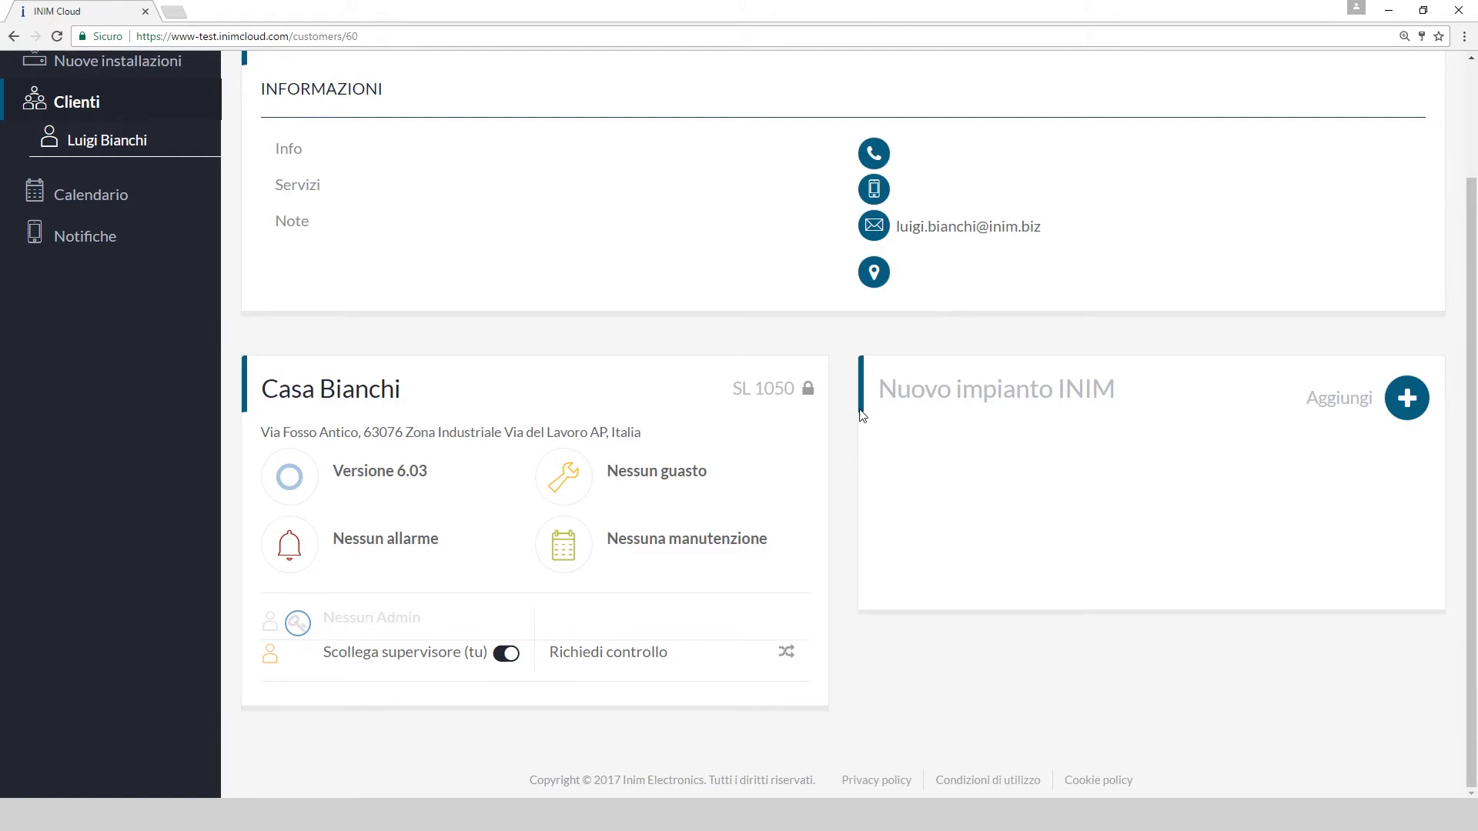
click(786, 654)
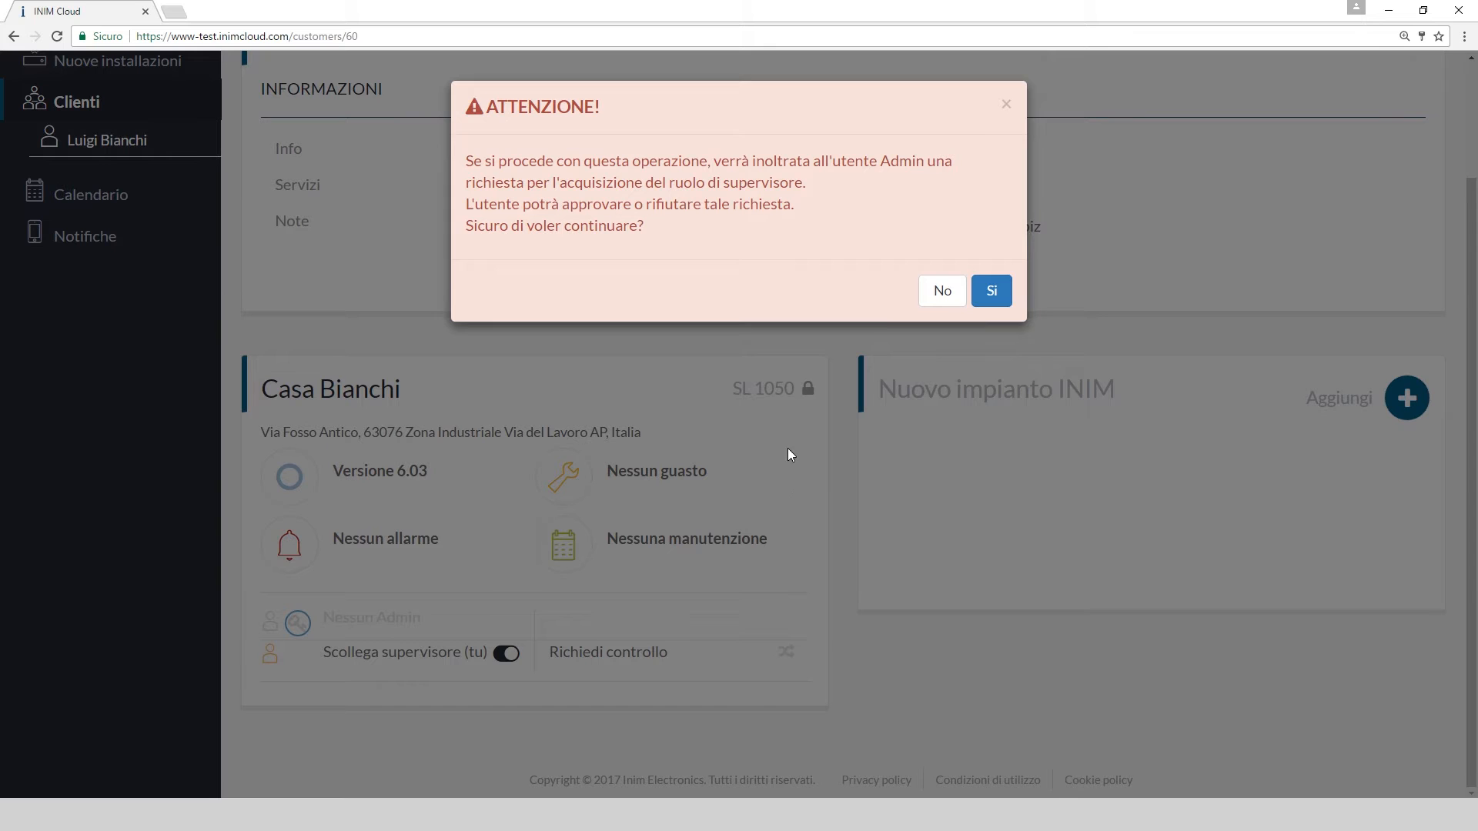
click(942, 292)
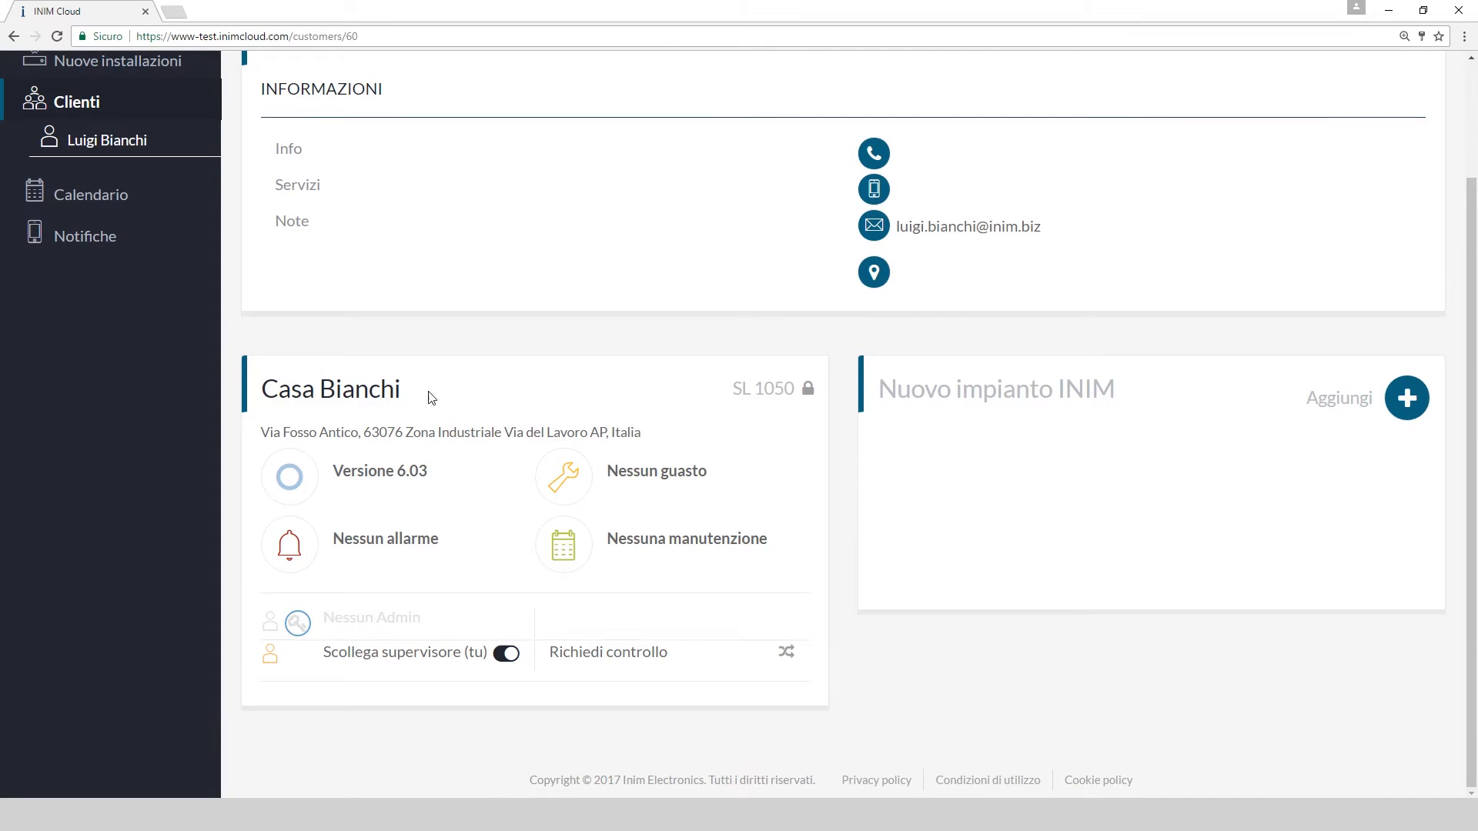
click(386, 395)
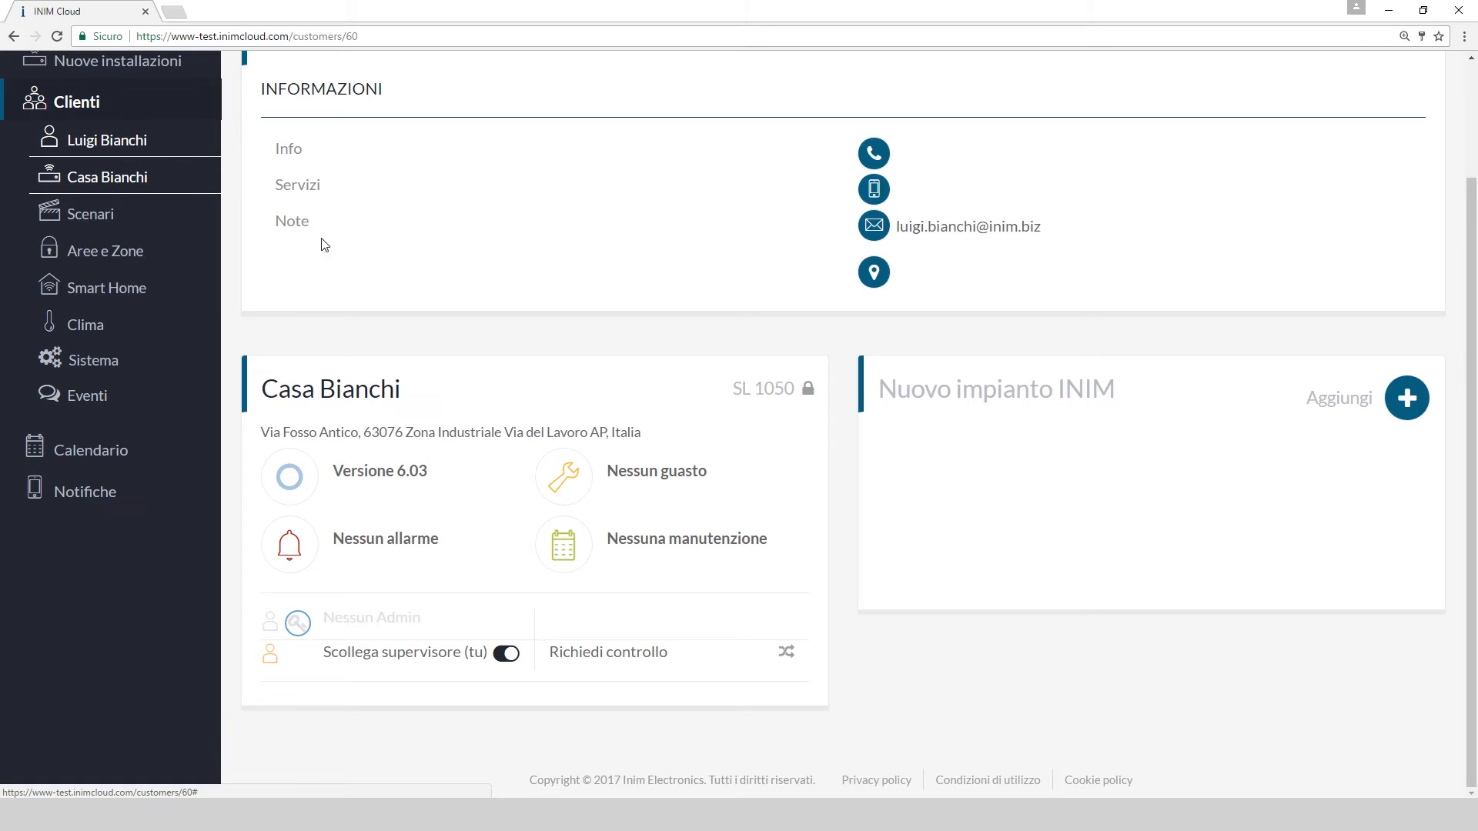
Check Scenari, expand and collapse PRIMO PIANO and PIANO TERRA zones, then open Smart Home
click(113, 221)
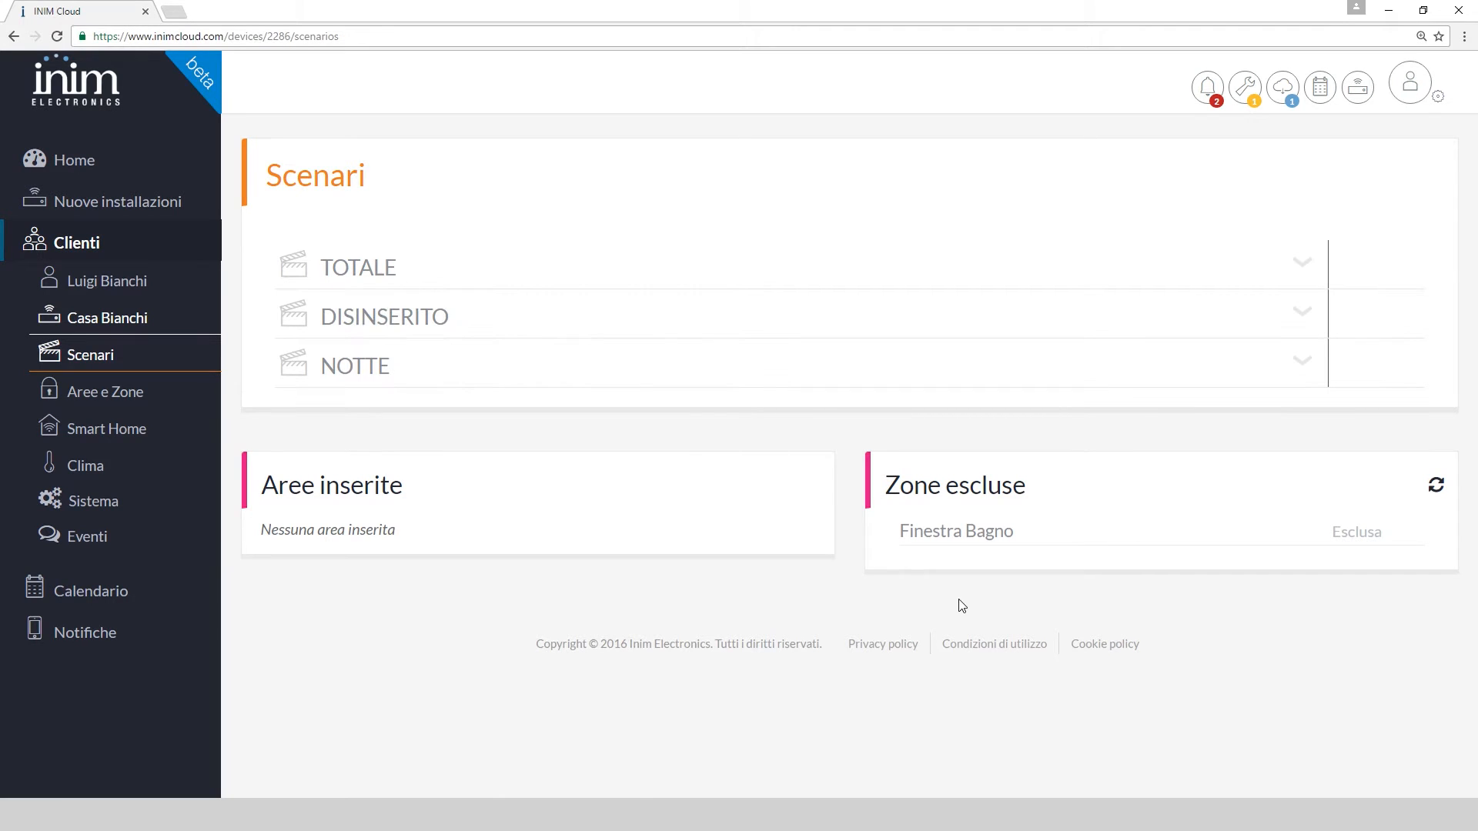
click(132, 406)
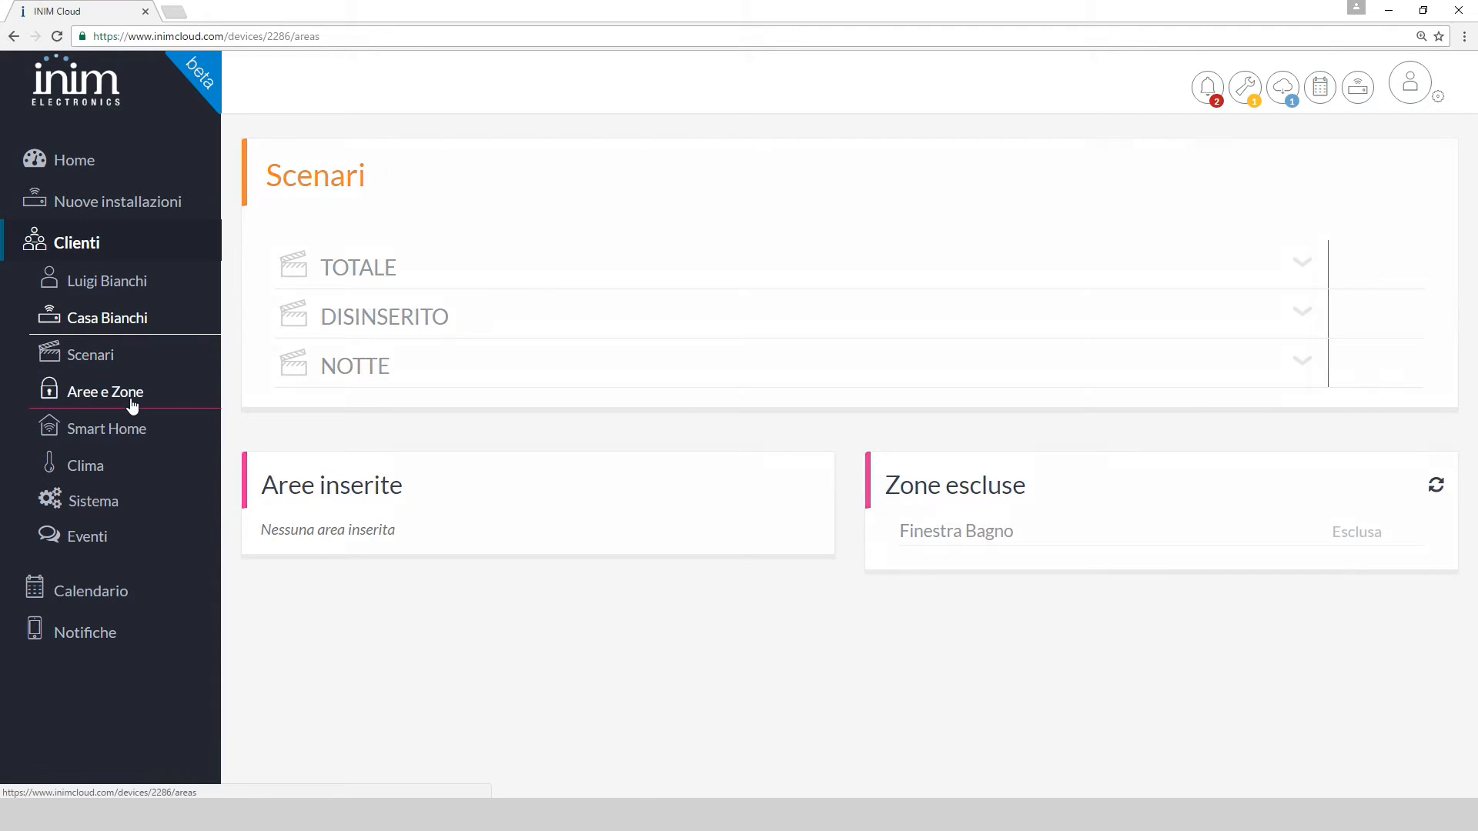
click(1144, 266)
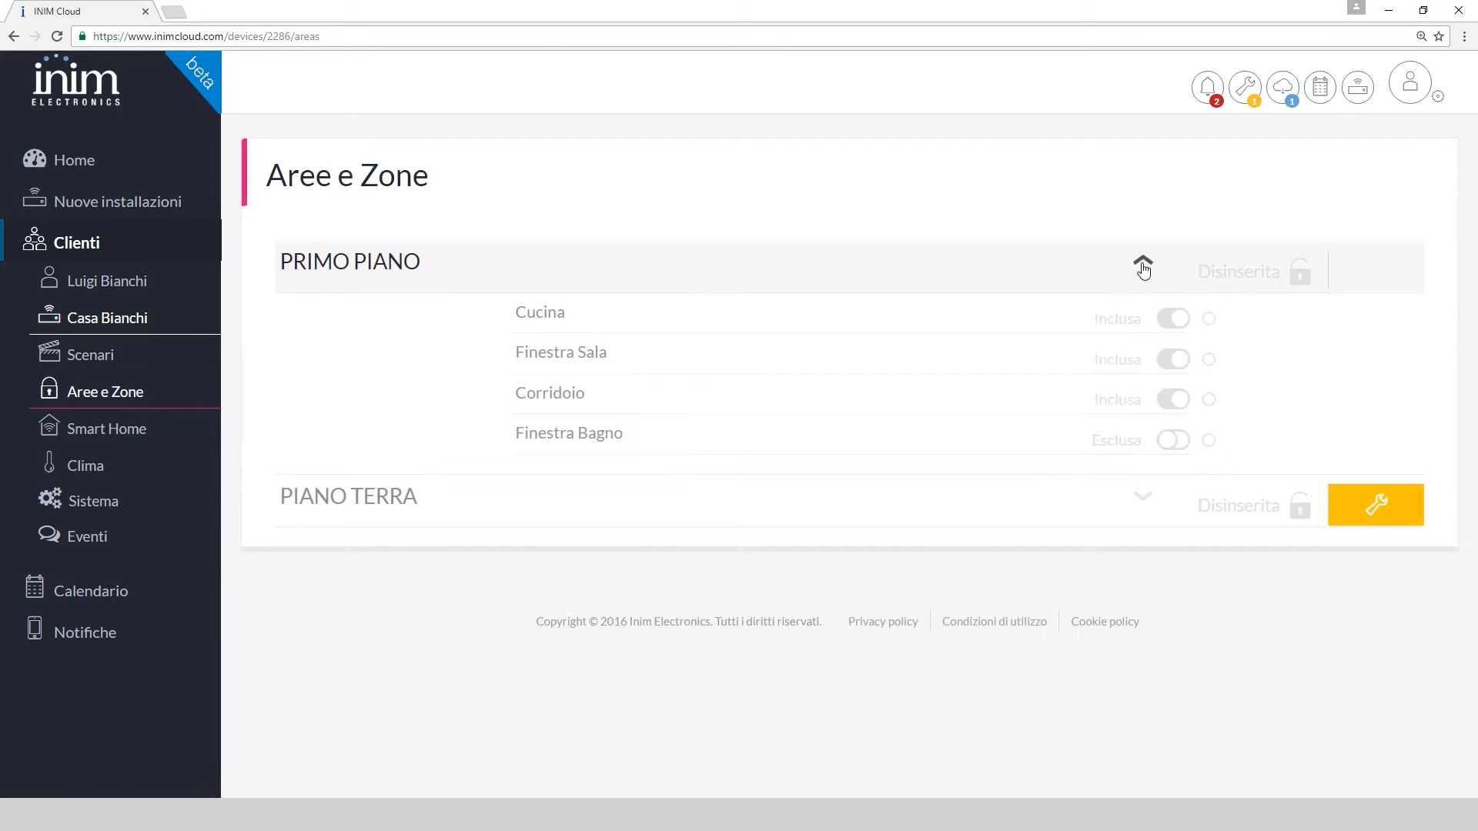
click(1144, 266)
click(1143, 323)
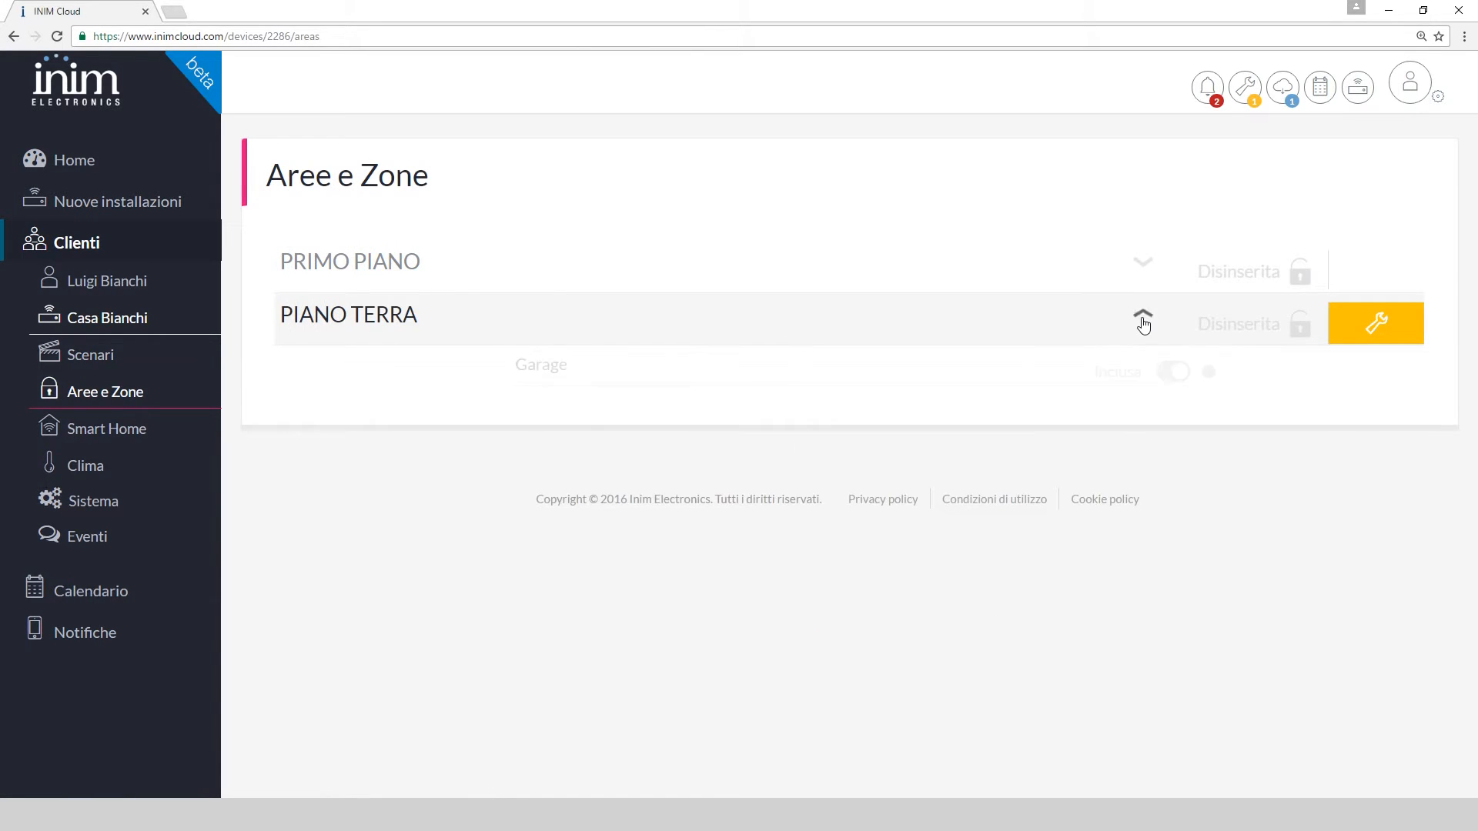
click(1143, 324)
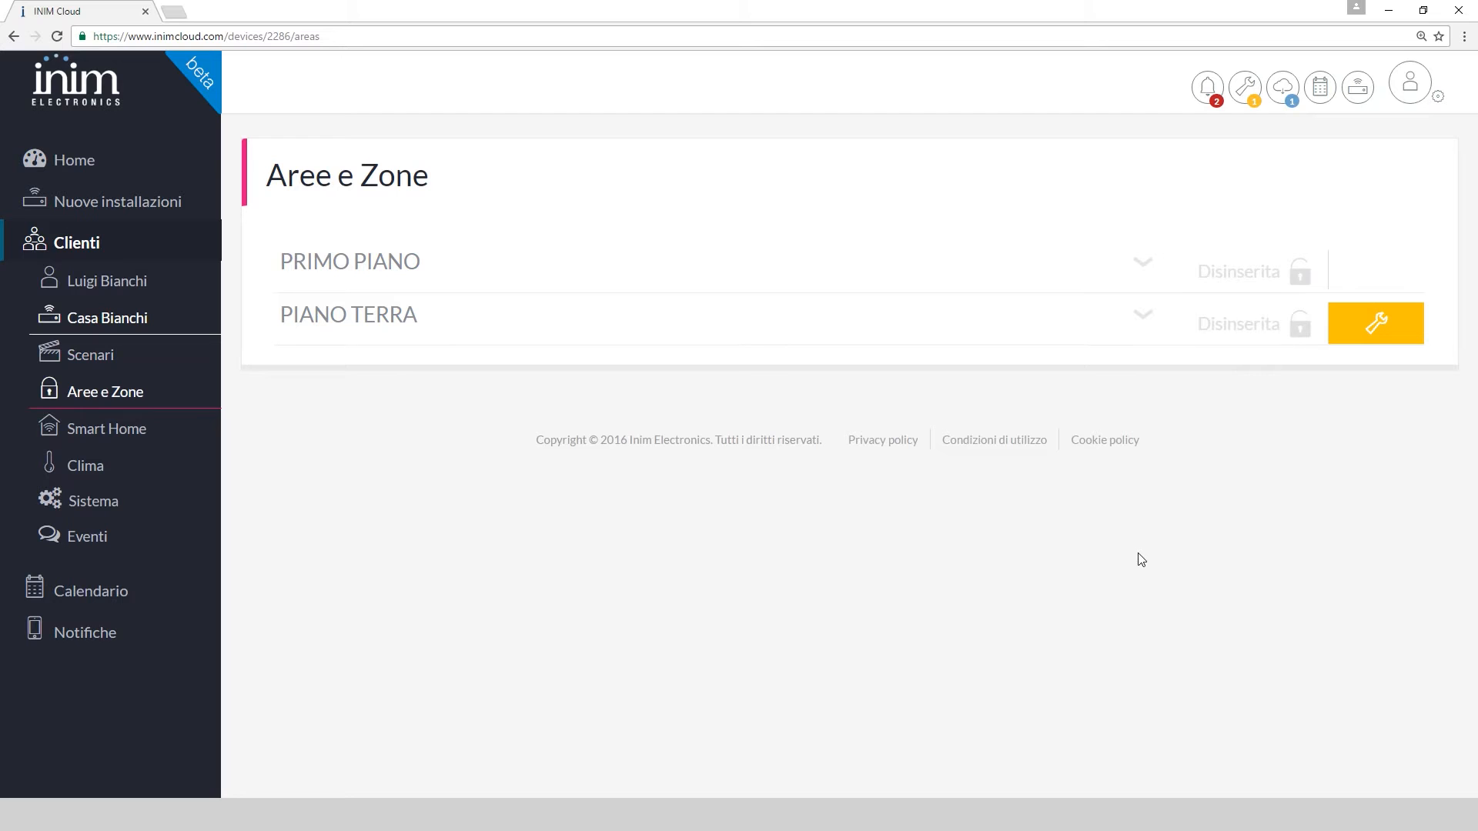
click(108, 429)
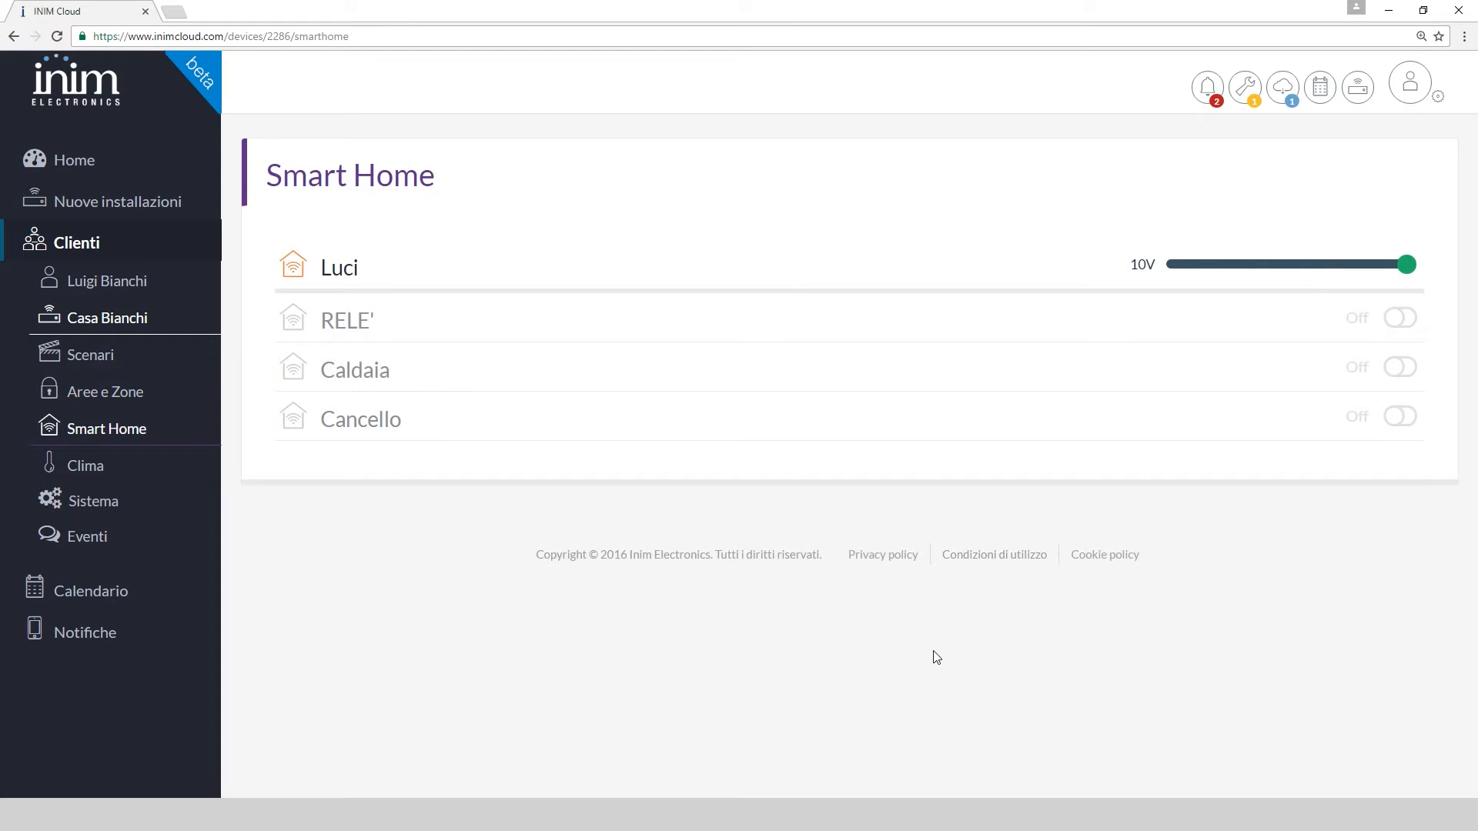
Open Clima and look through the Modalità and Stagione dropdown options without changing them
click(58, 465)
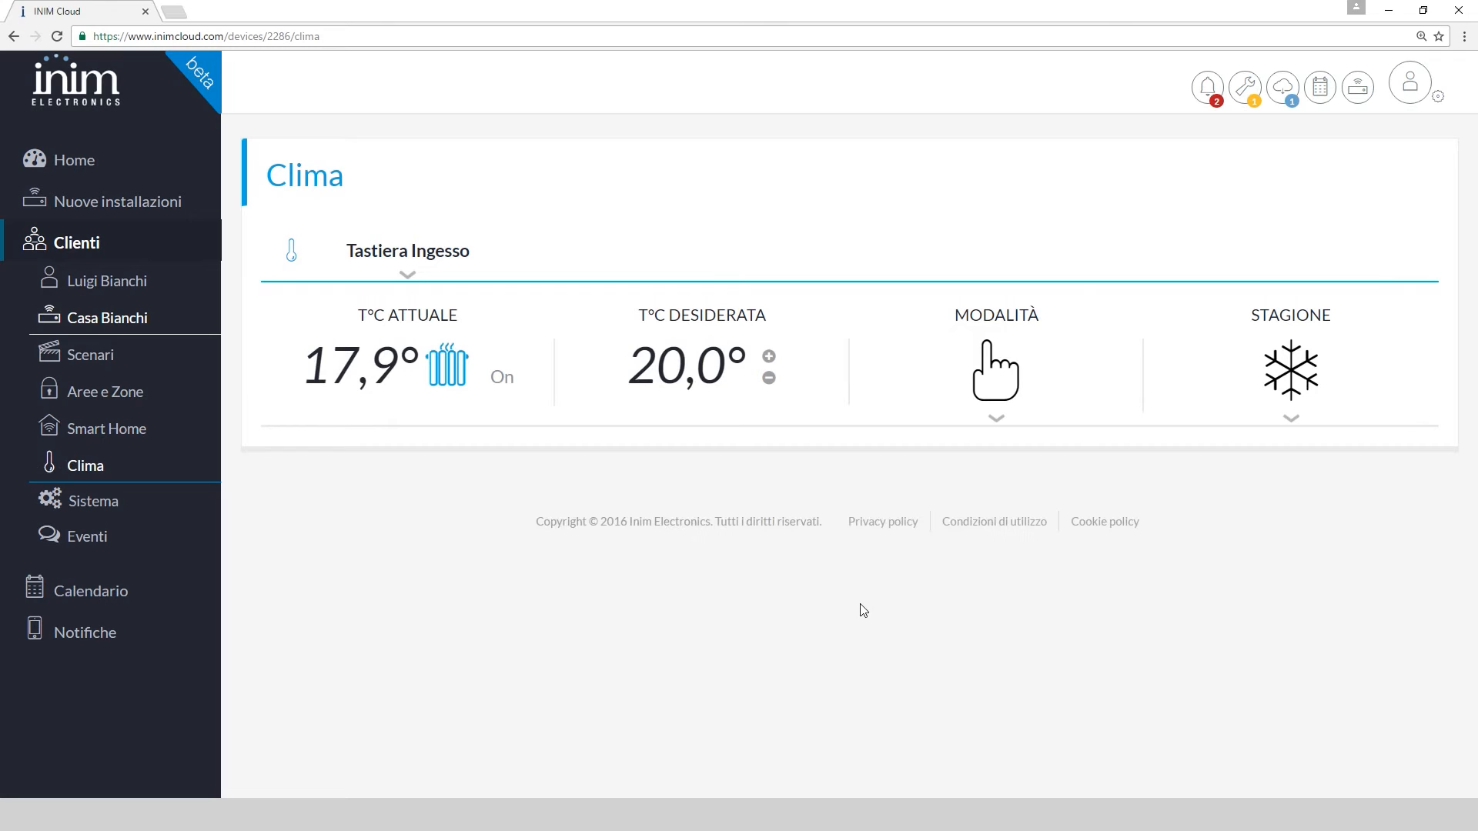
click(1005, 423)
click(1005, 423)
click(1289, 423)
click(1291, 427)
Check the panel's supply voltage on the Sistema page, then open the Eventi log
click(150, 503)
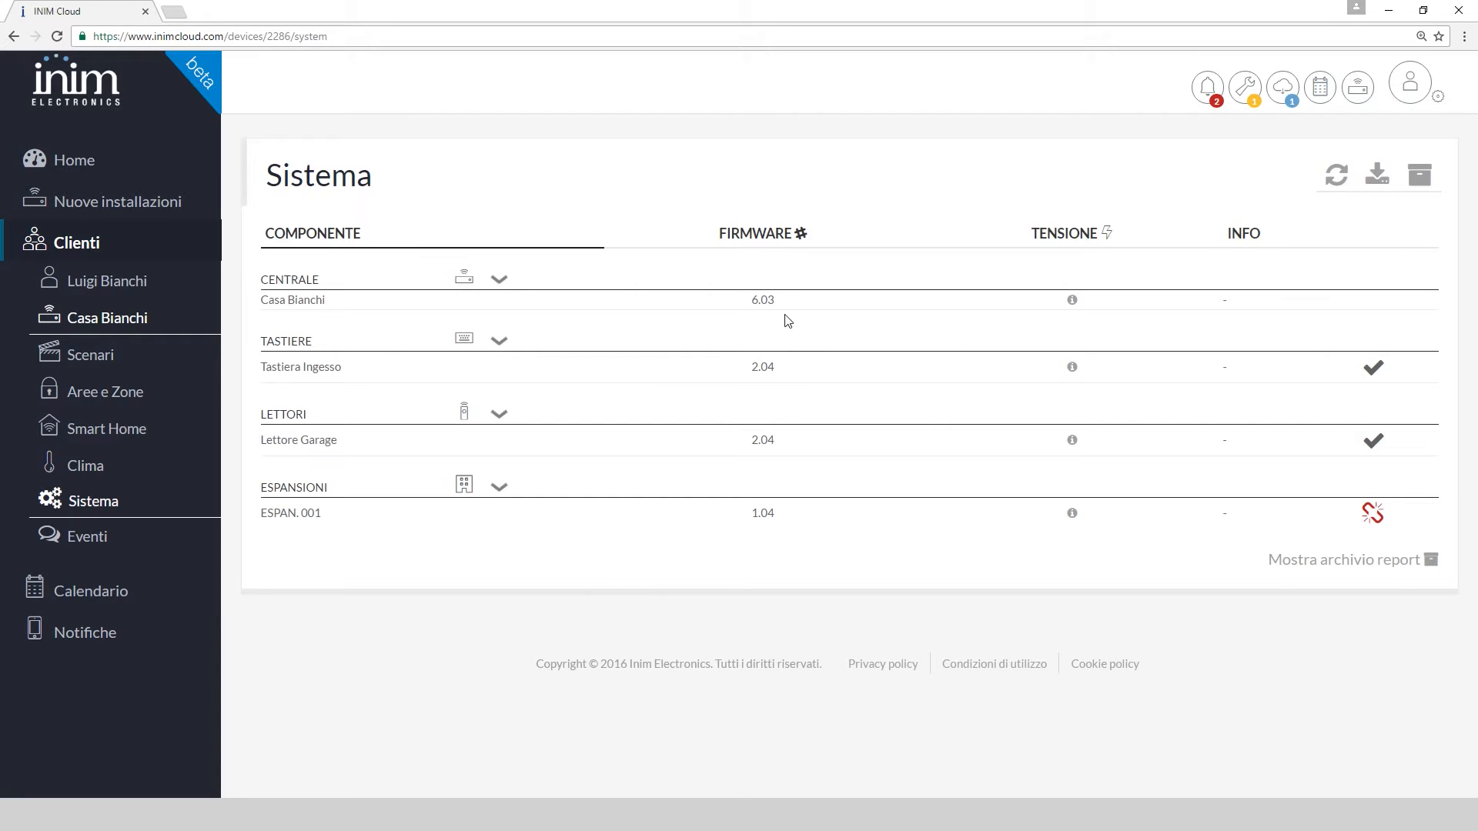
click(1074, 301)
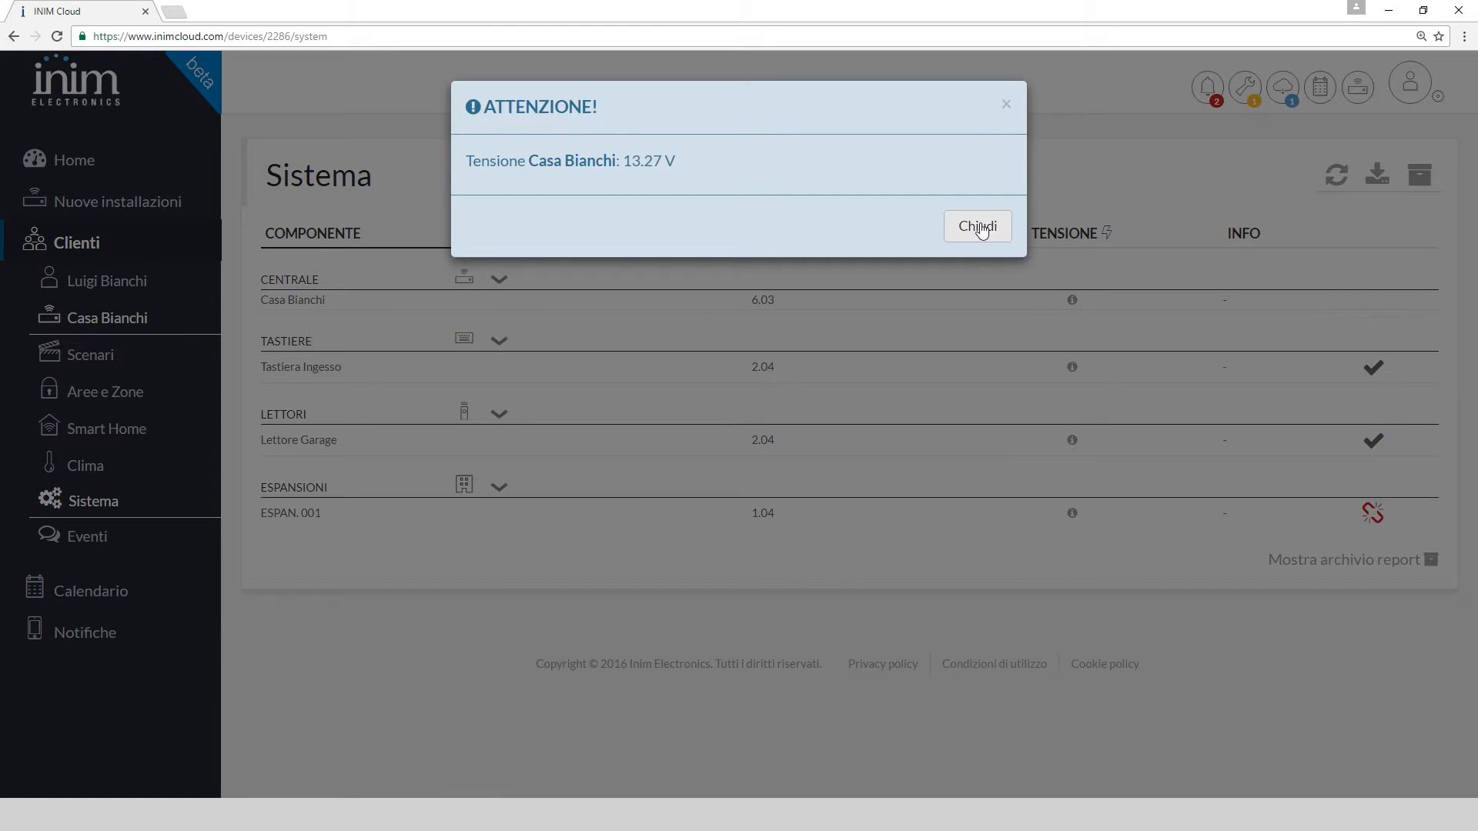
click(980, 228)
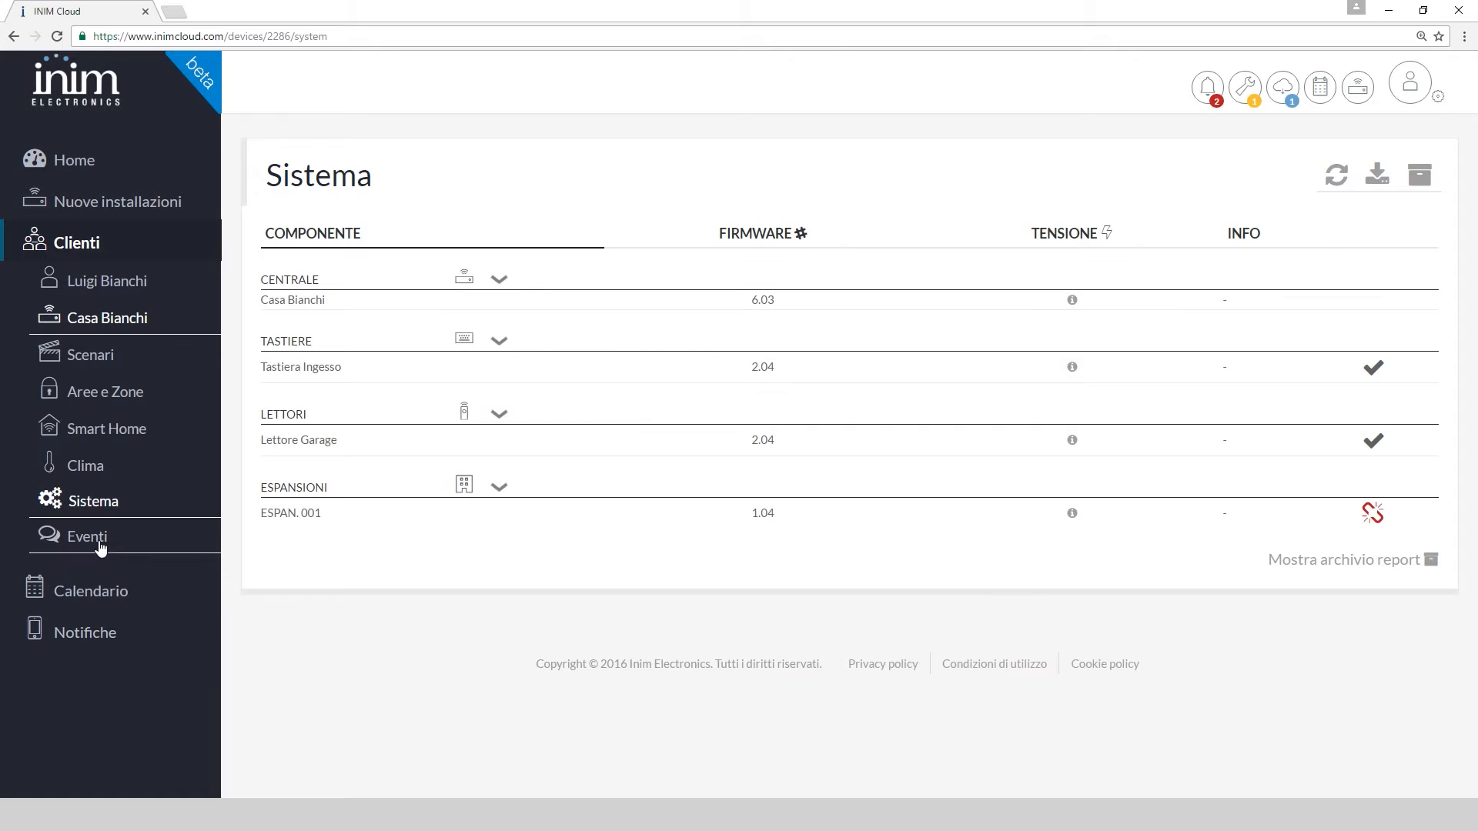
click(126, 547)
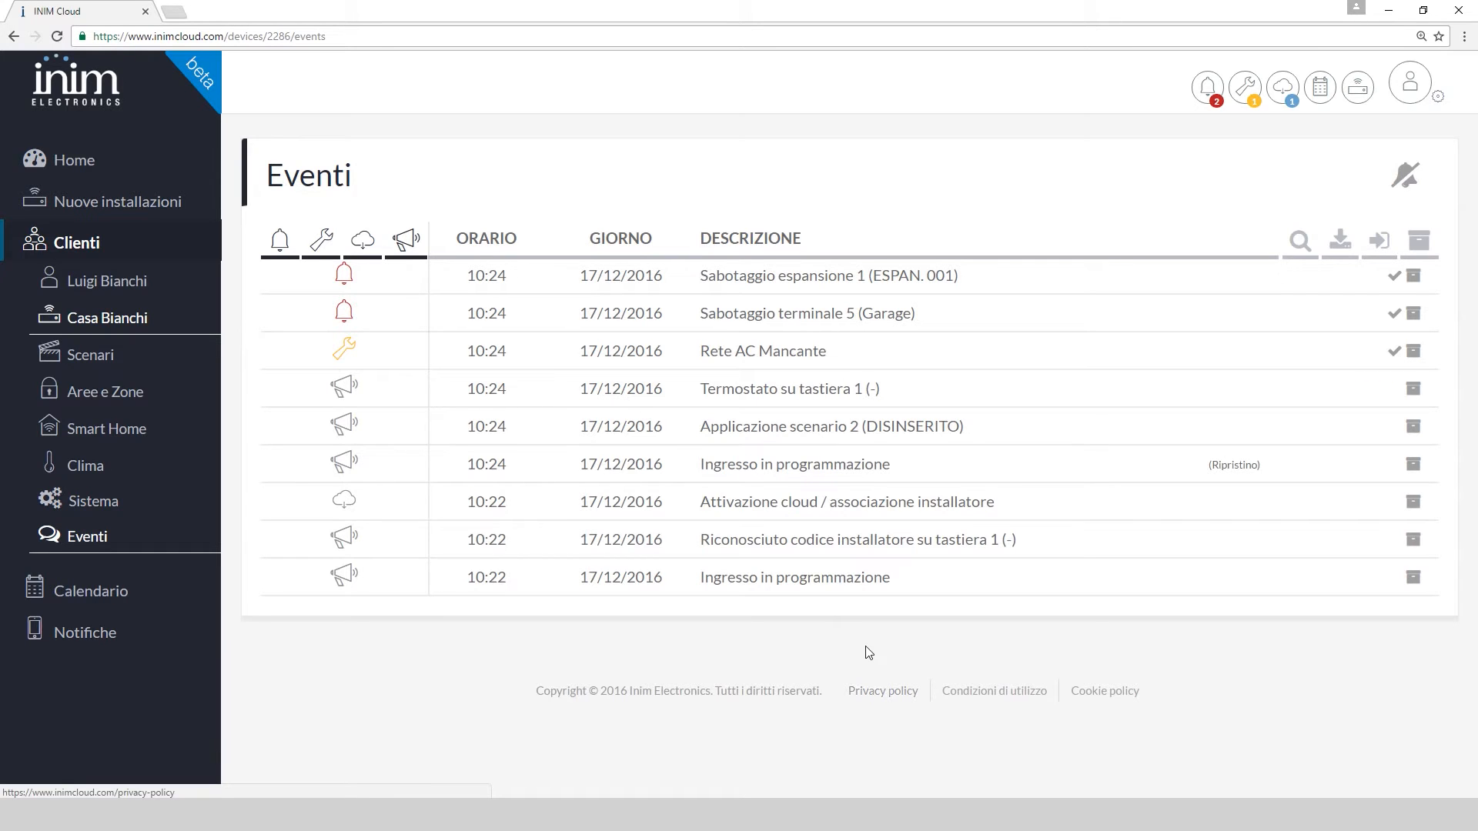
Filter the event list to tampers only and acknowledge the Garage terminal tamper without archiving it
click(332, 239)
click(404, 242)
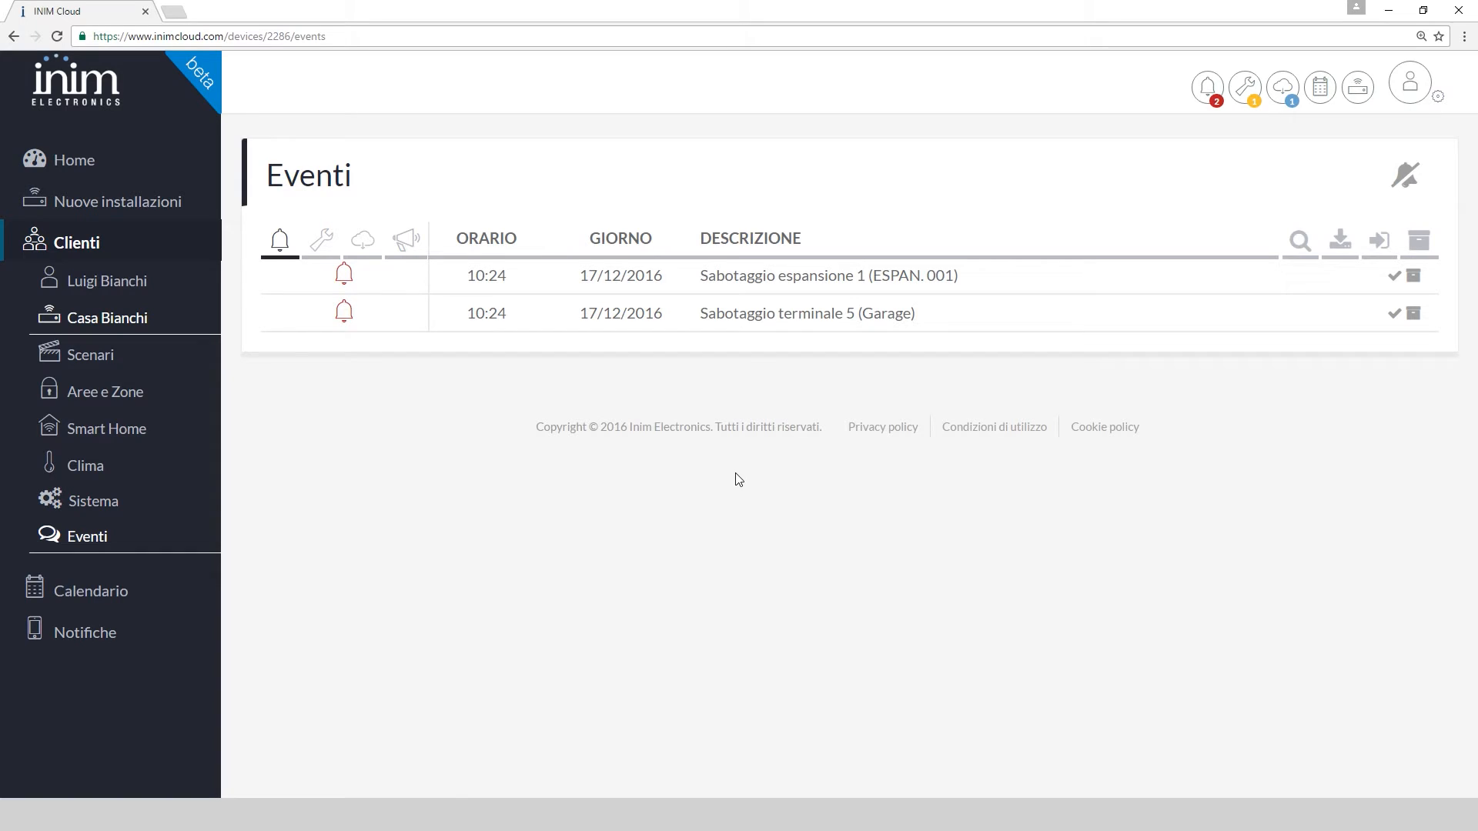
click(1395, 315)
click(1412, 313)
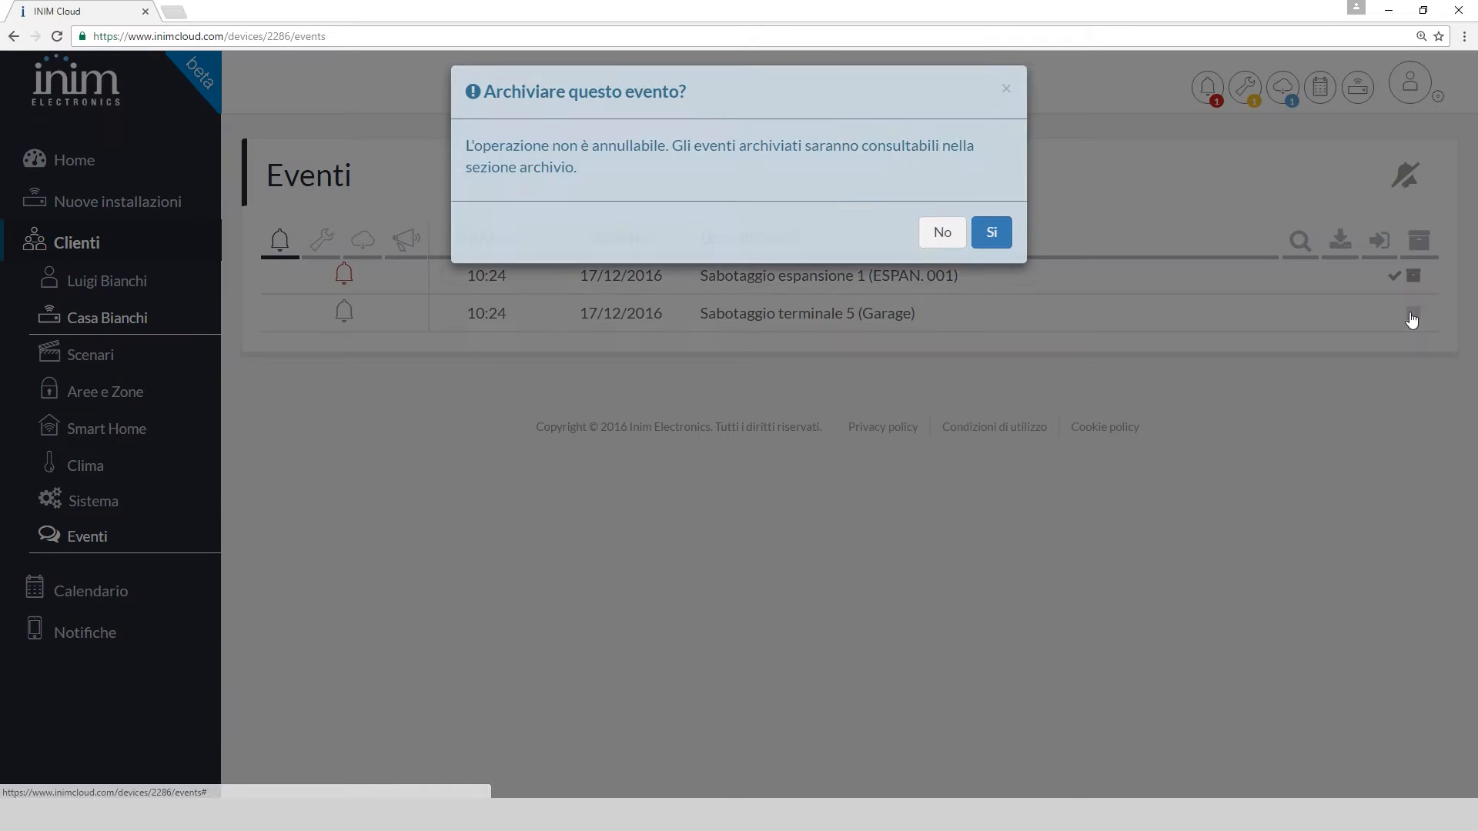
click(944, 248)
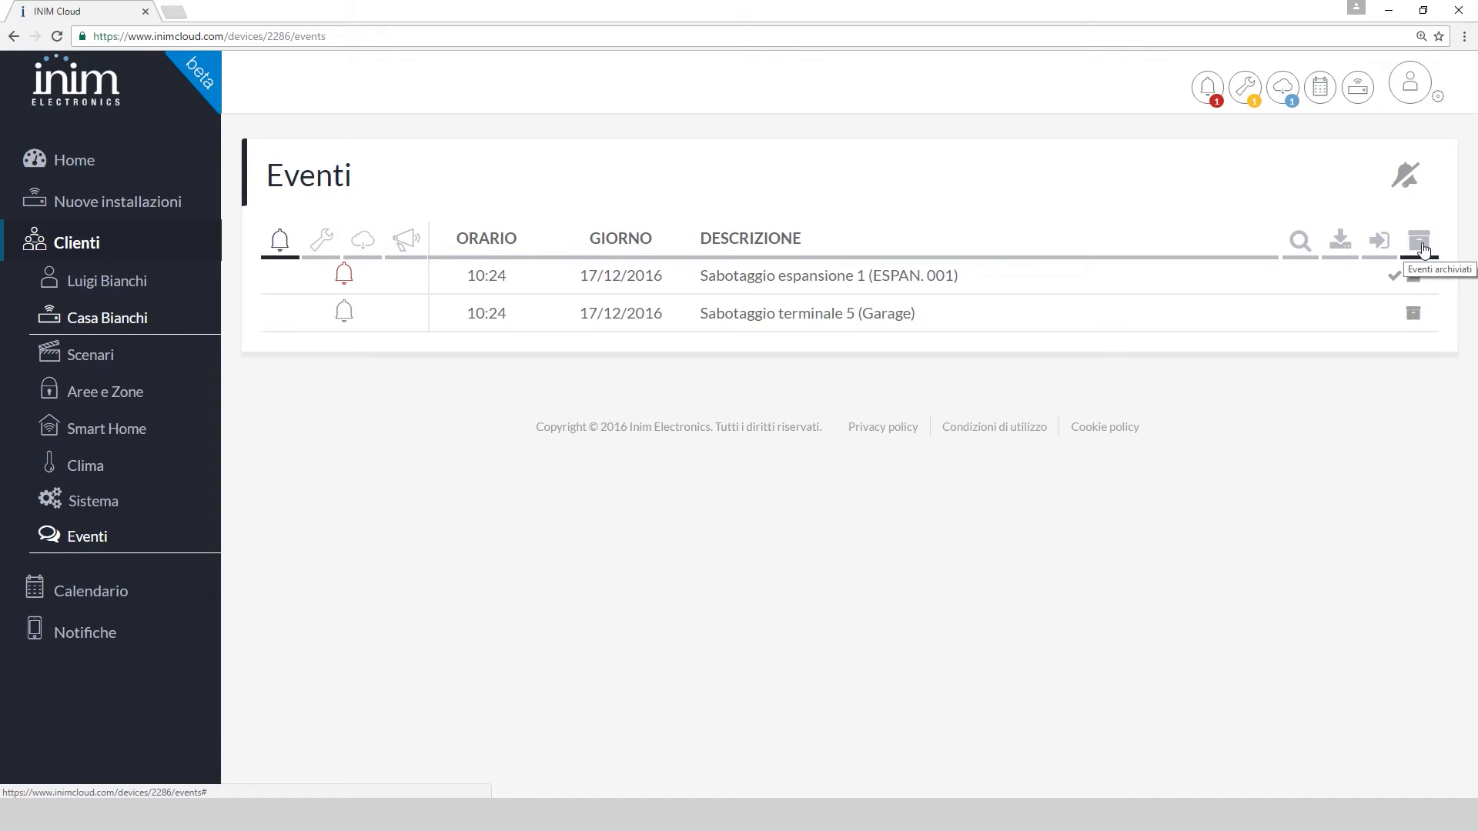
Download the panel's event log from the search options, then return to the Home dashboard
click(1307, 245)
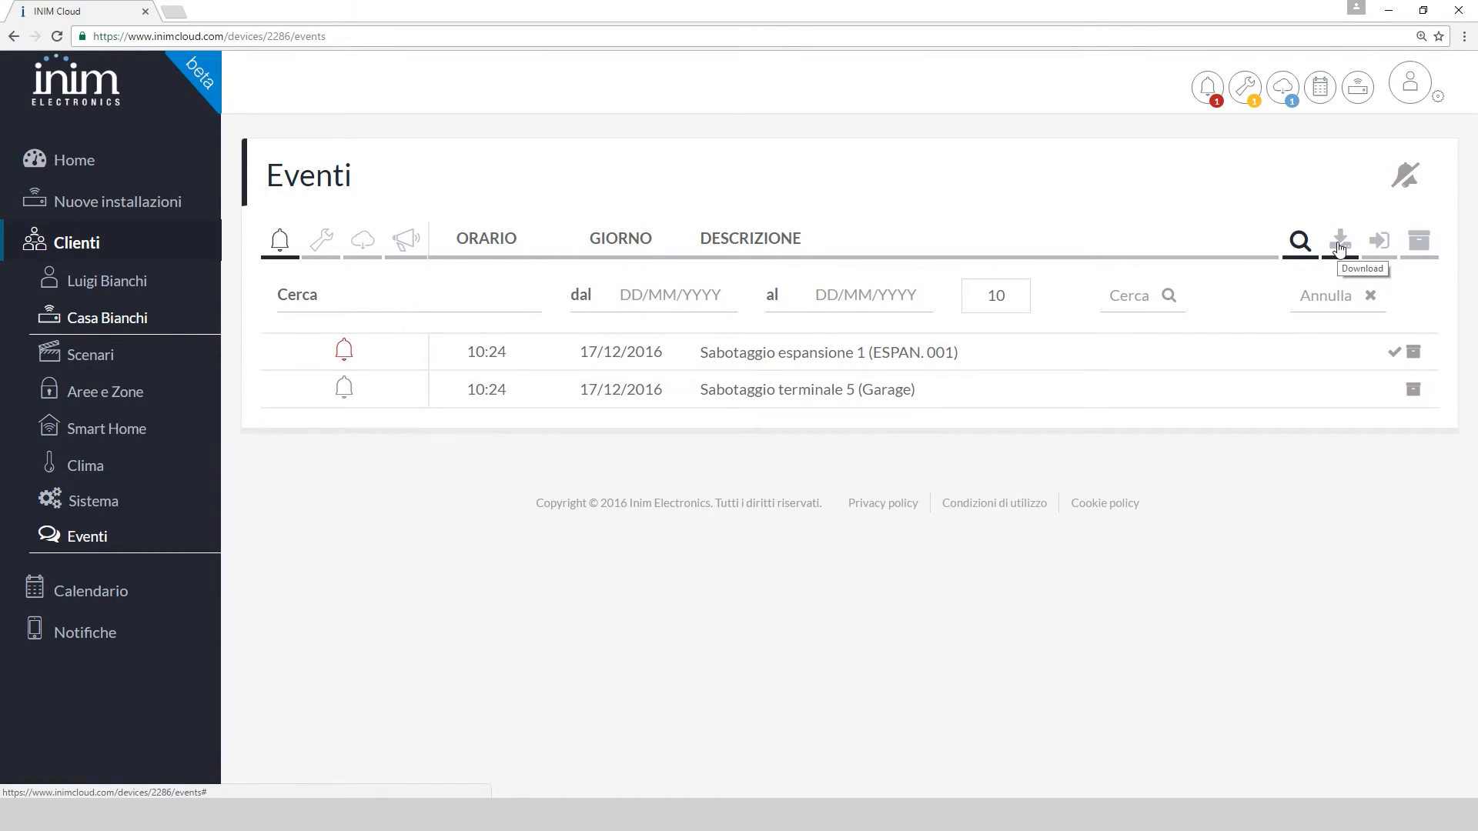
click(1384, 246)
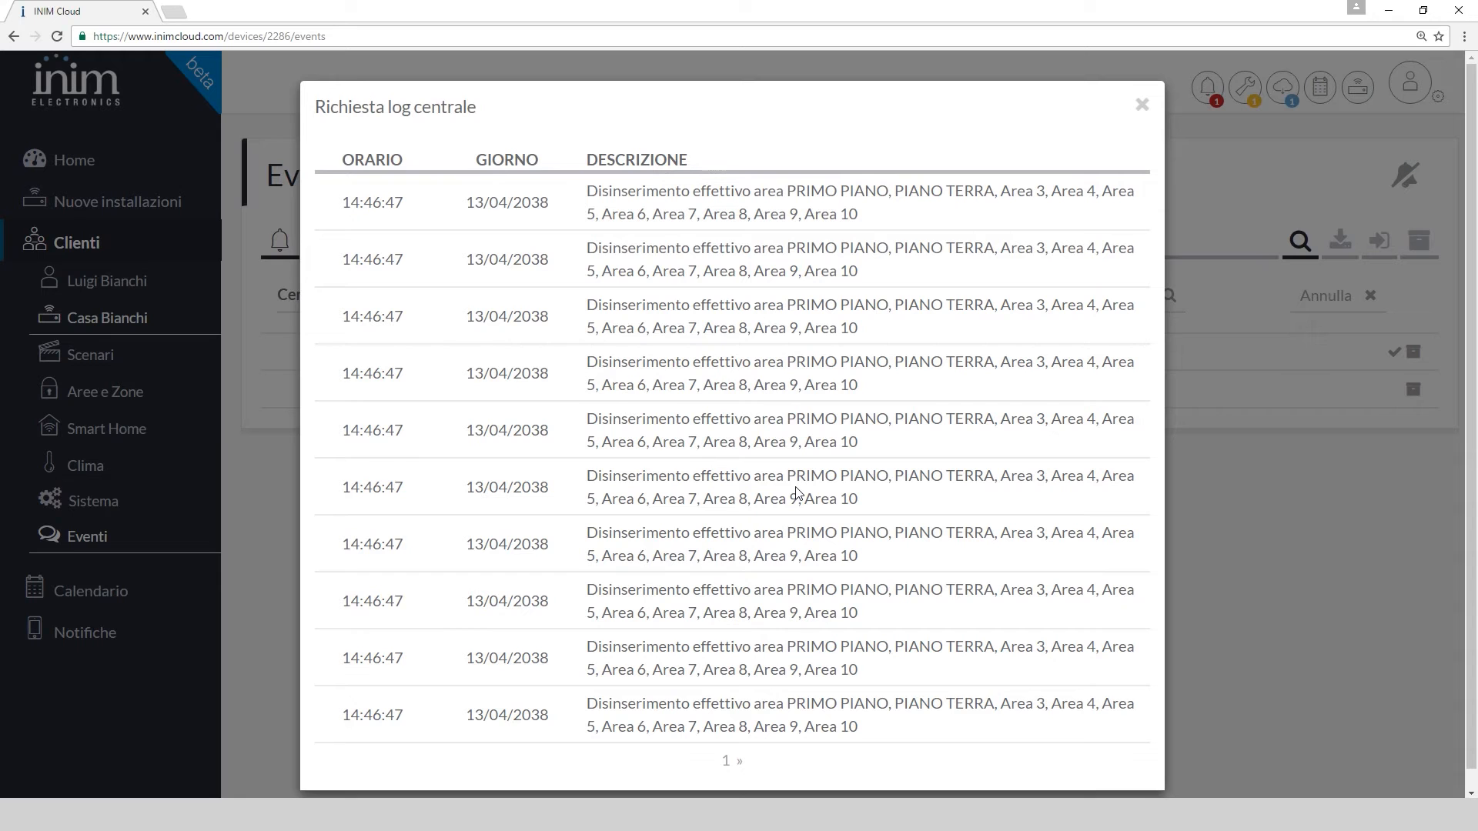
click(1142, 105)
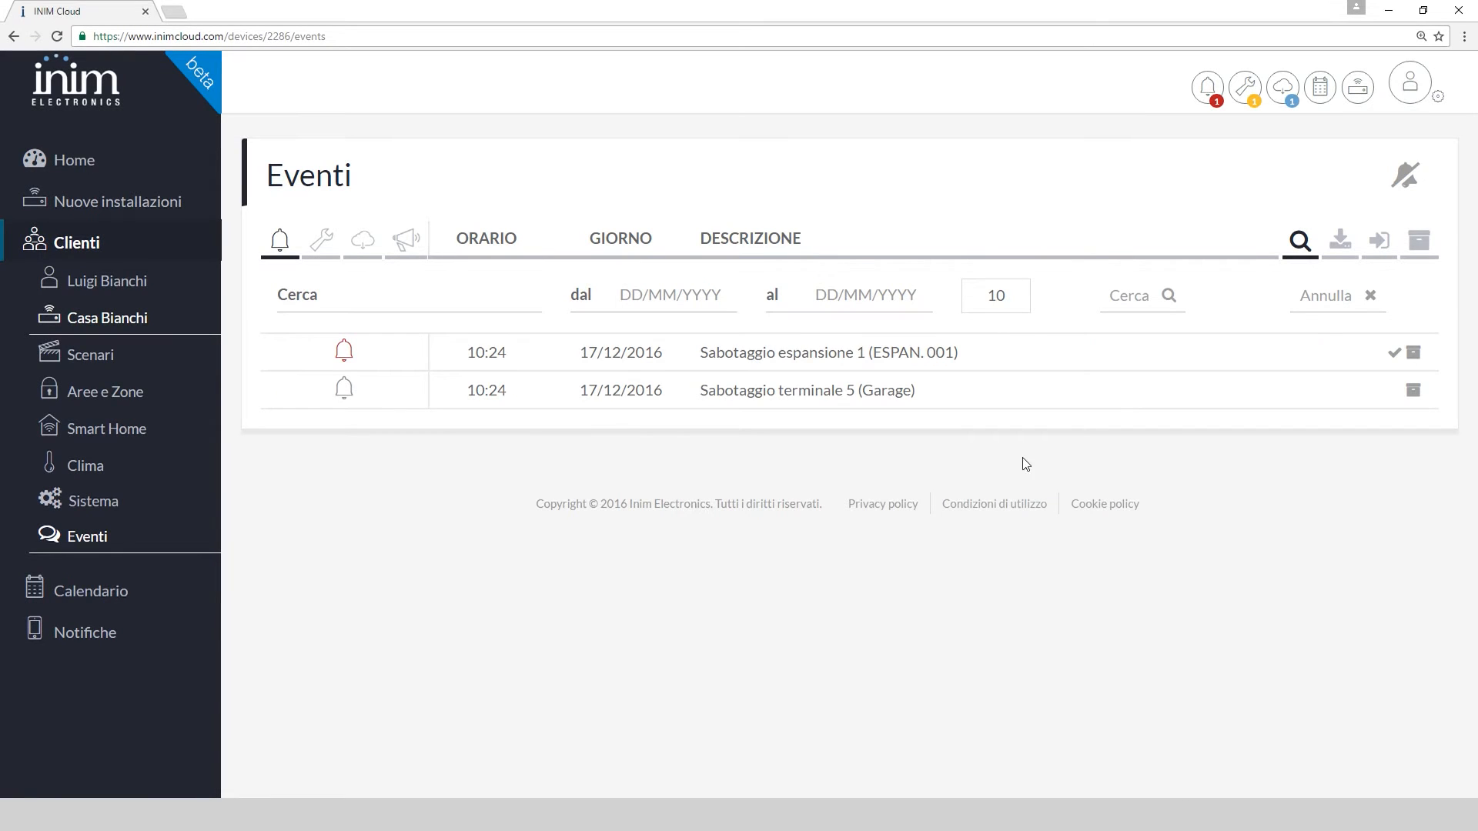
click(85, 163)
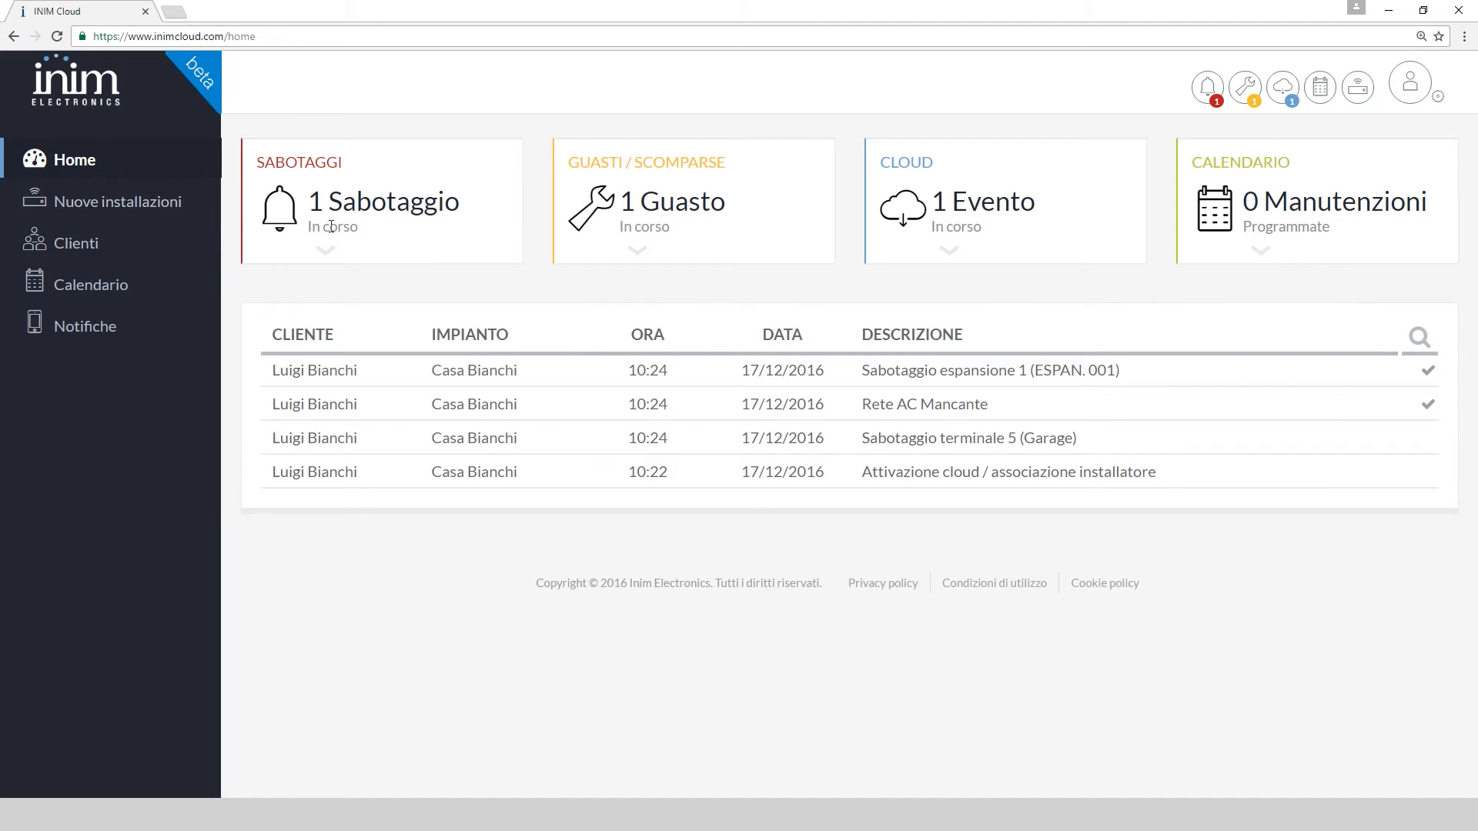
Review the tamper, fault and cloud event lists and acknowledge the ESPAN. 001 tamper
click(324, 251)
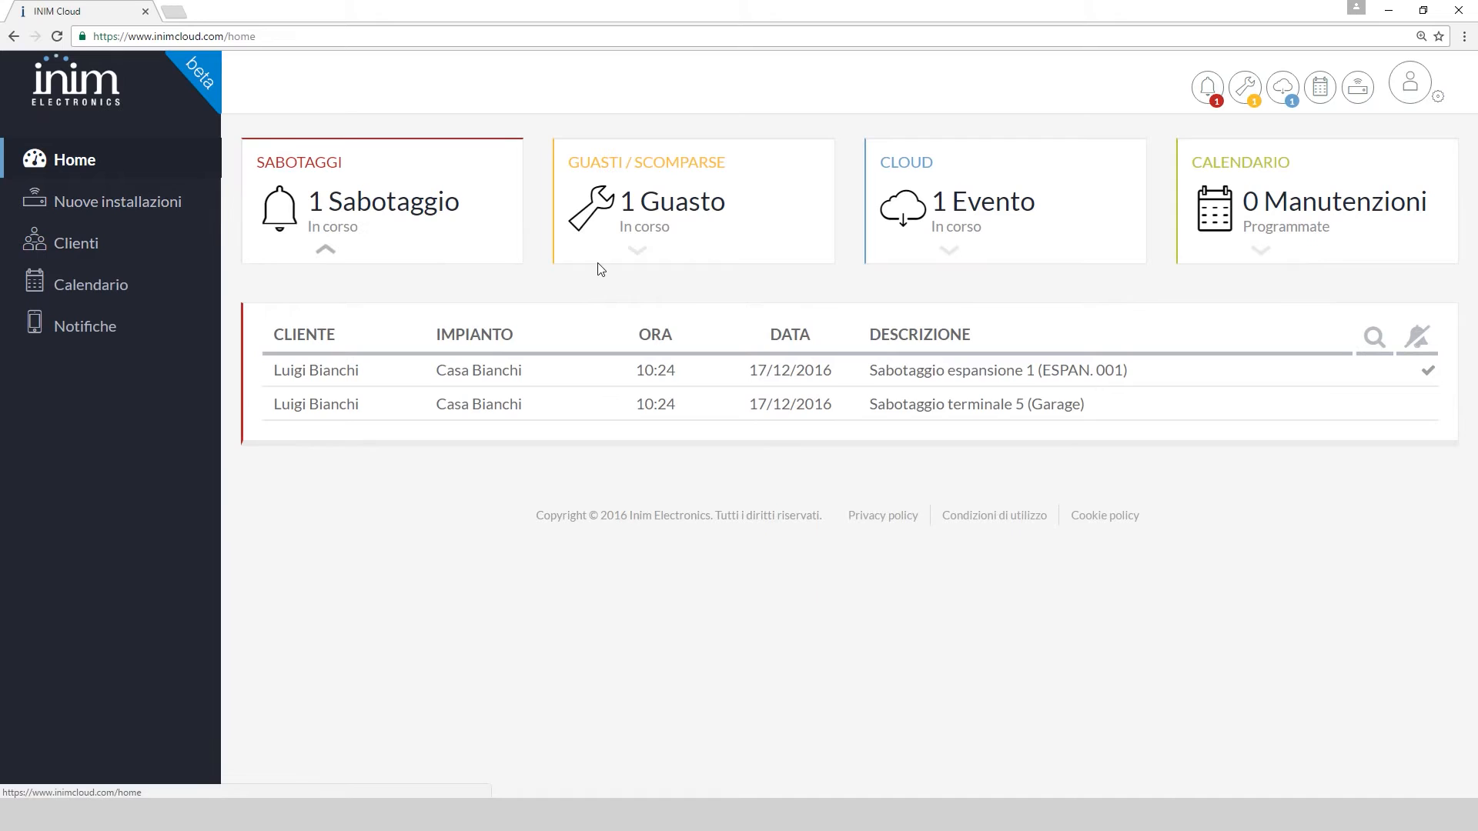
click(638, 252)
click(951, 253)
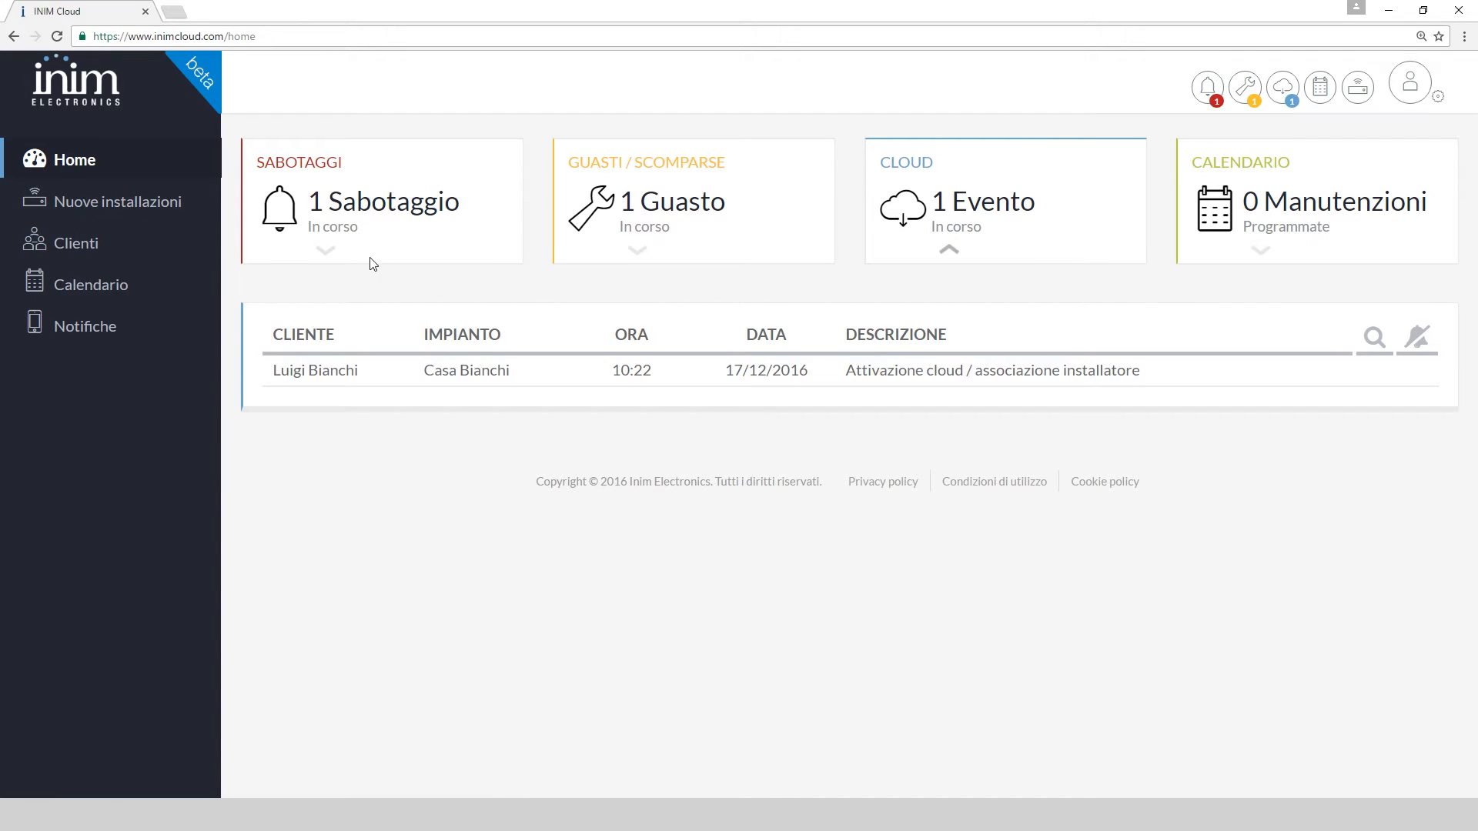
click(326, 252)
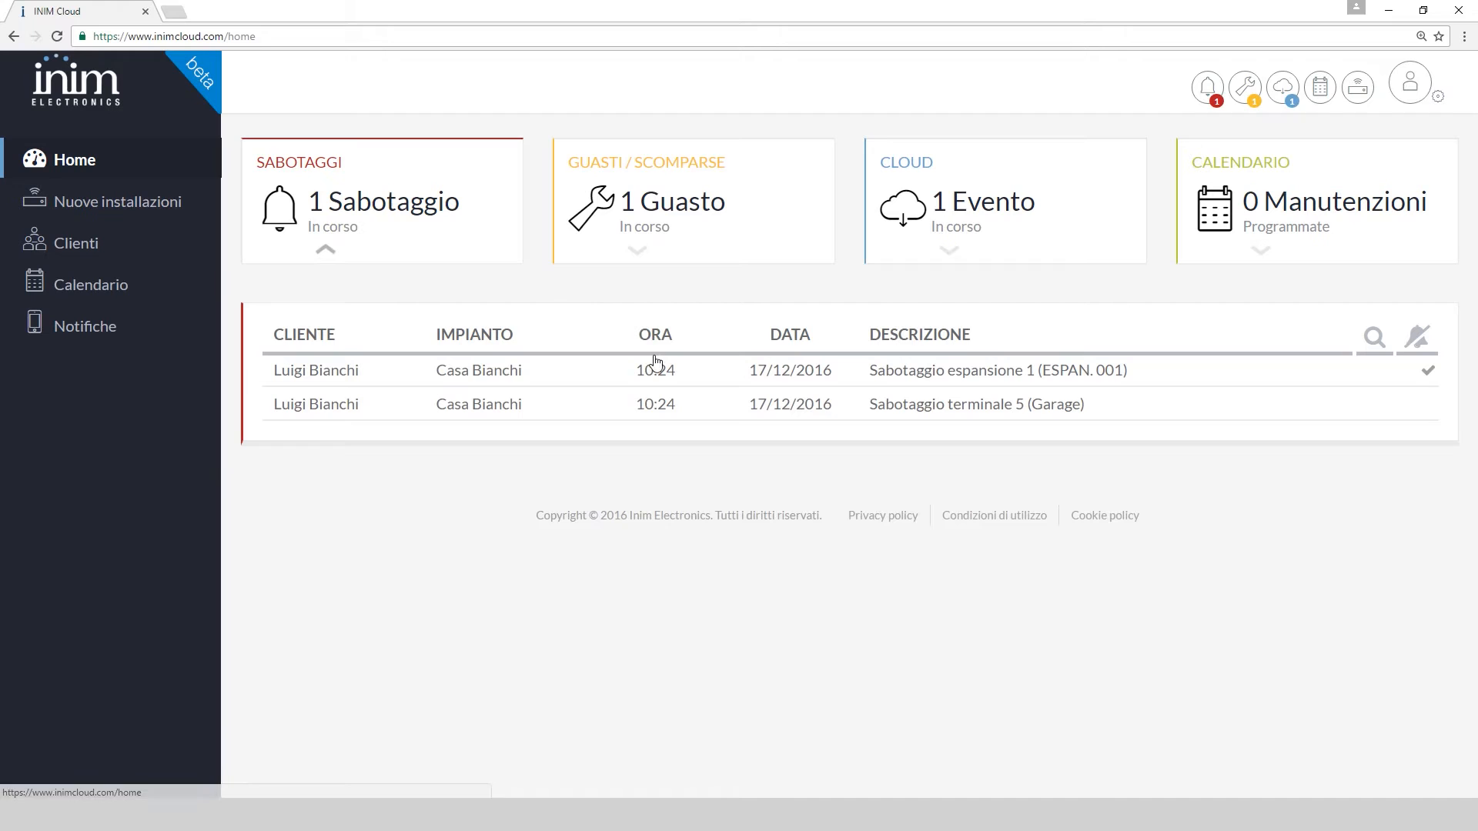
click(1430, 374)
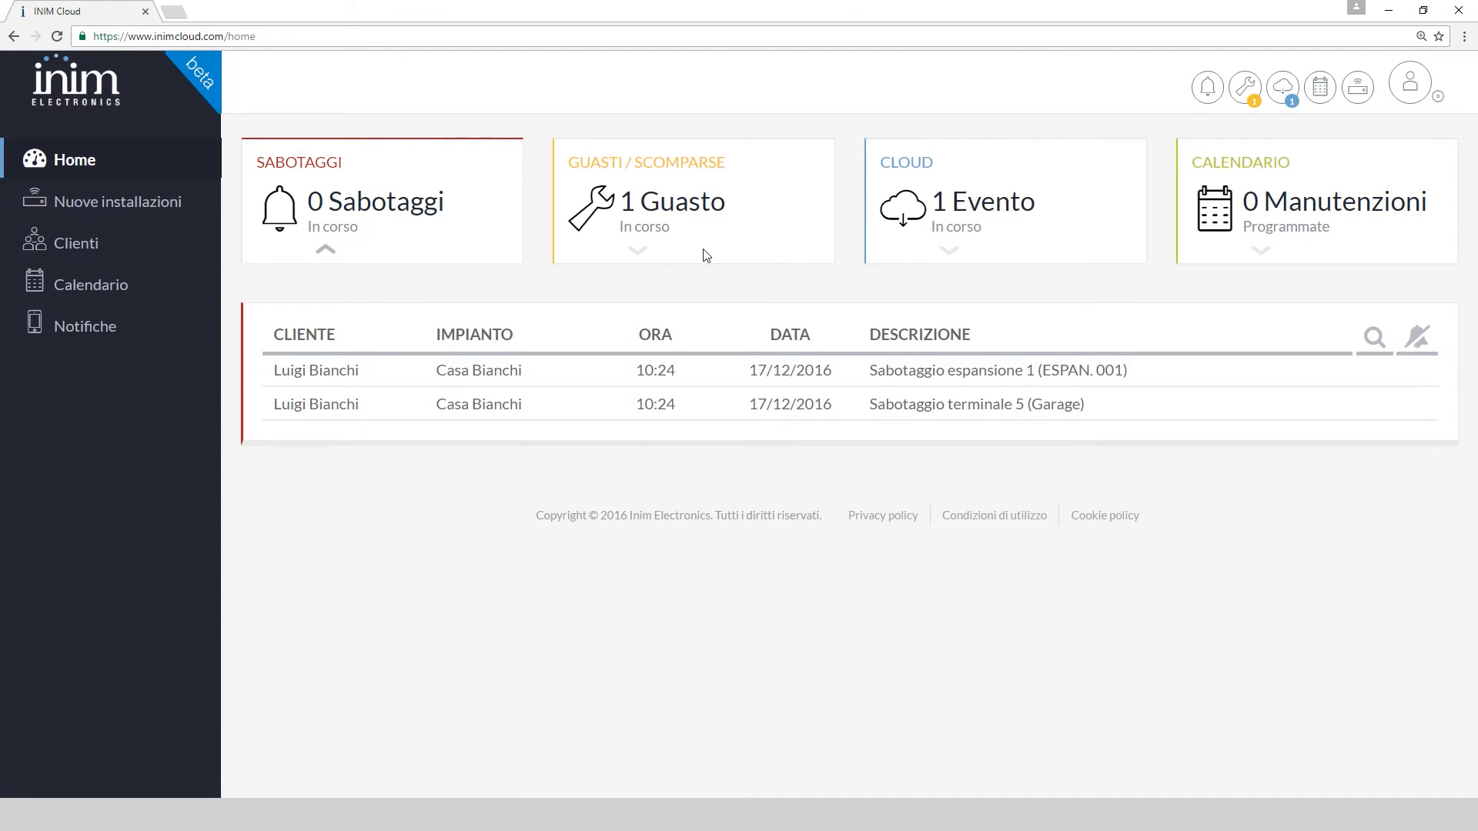
Silence all alarms from the ongoing fault events list
click(637, 251)
click(1427, 341)
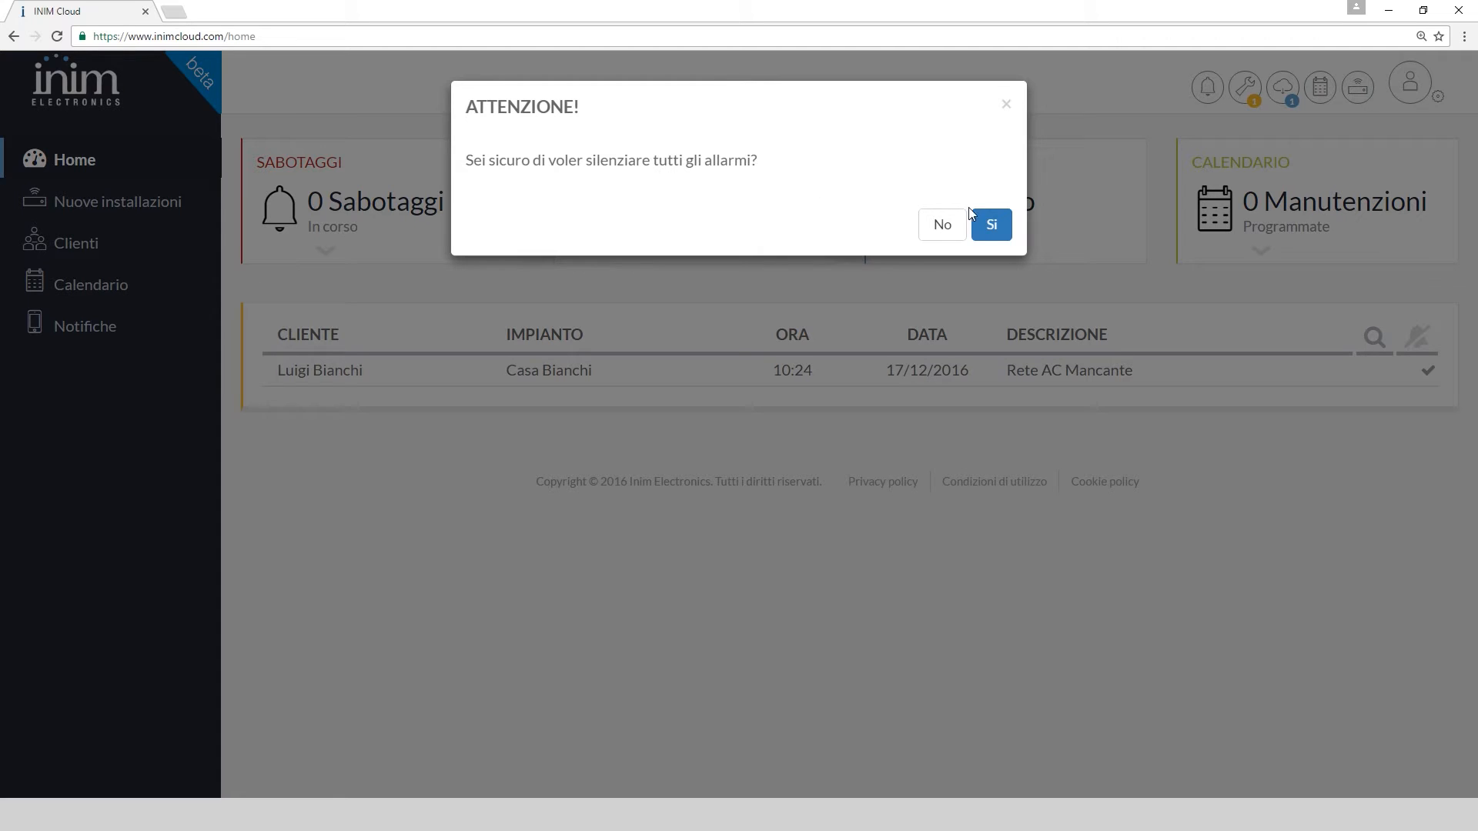
click(993, 228)
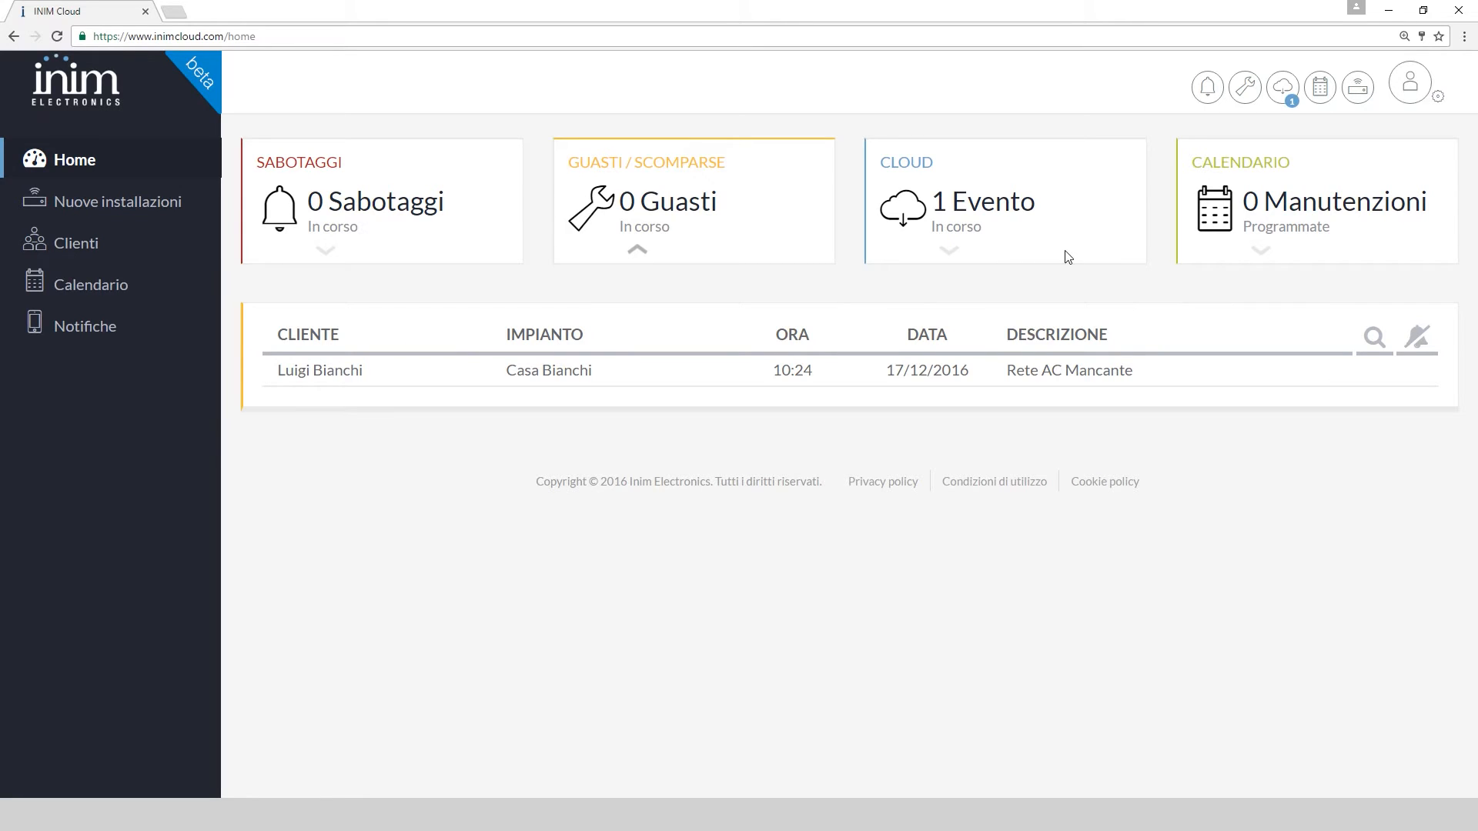
Clear the pending cloud notifications and begin a new entry in the maintenance calendar
click(952, 252)
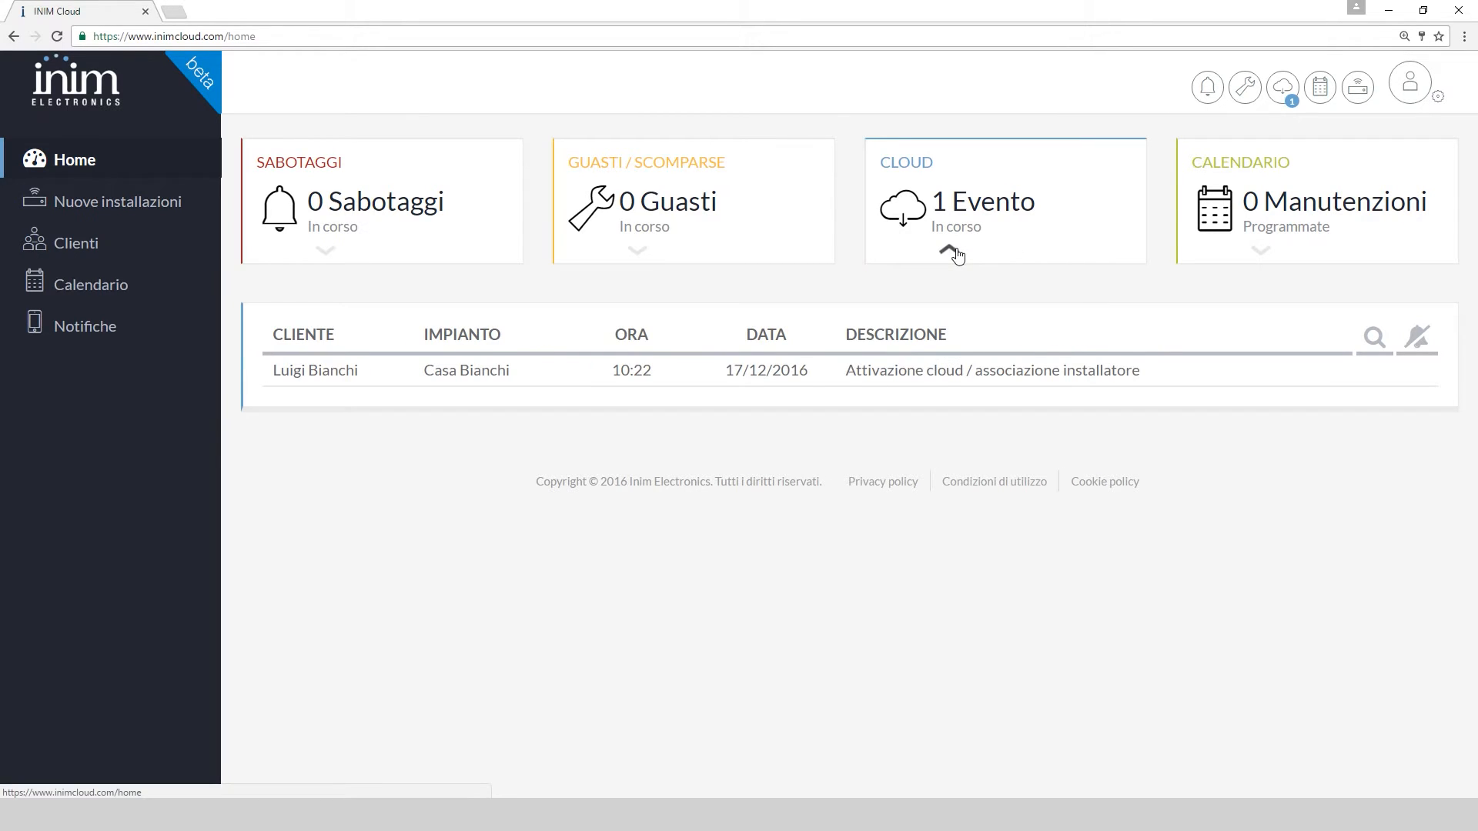
click(1283, 92)
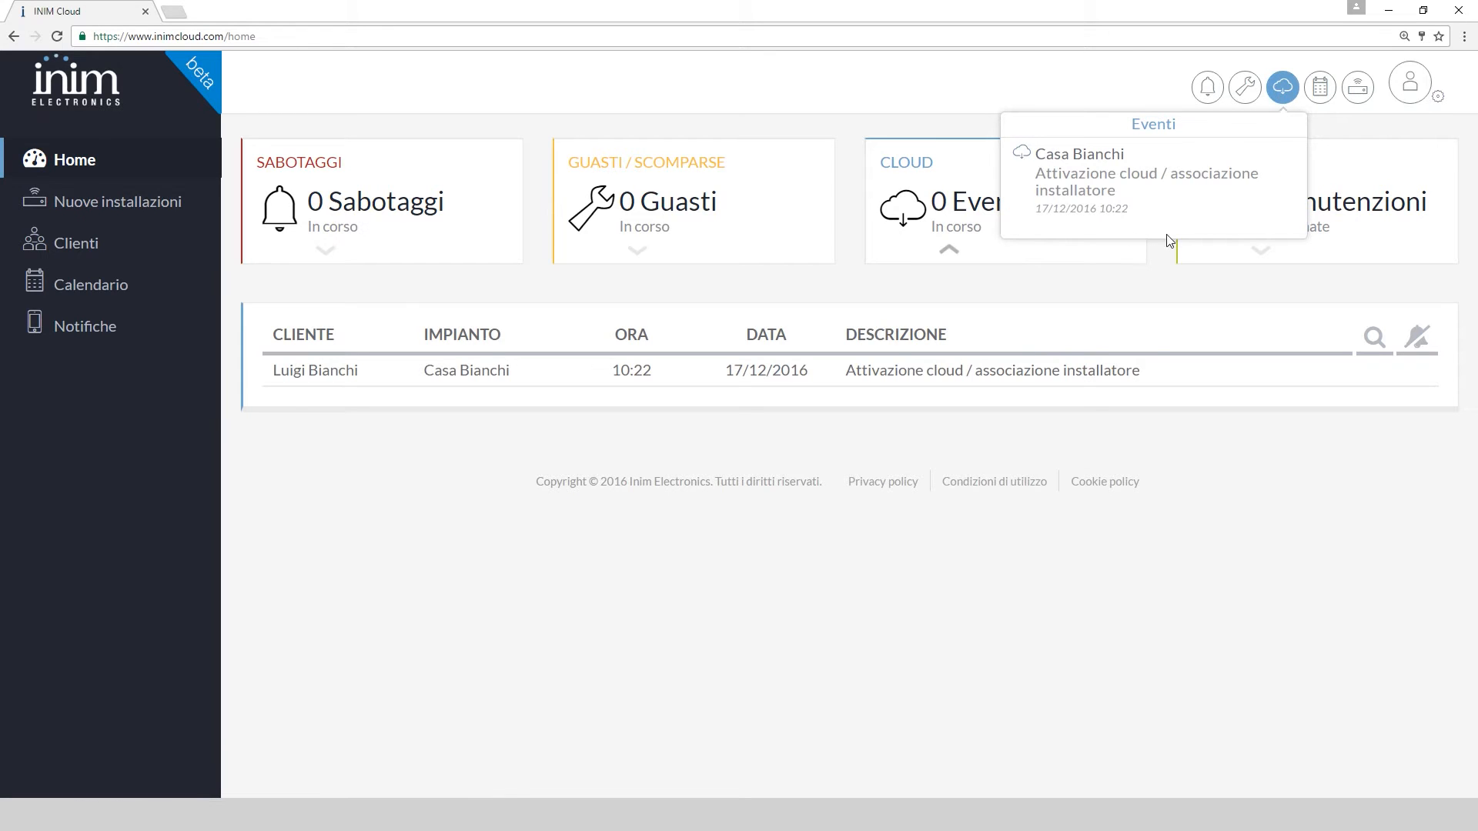
click(1249, 471)
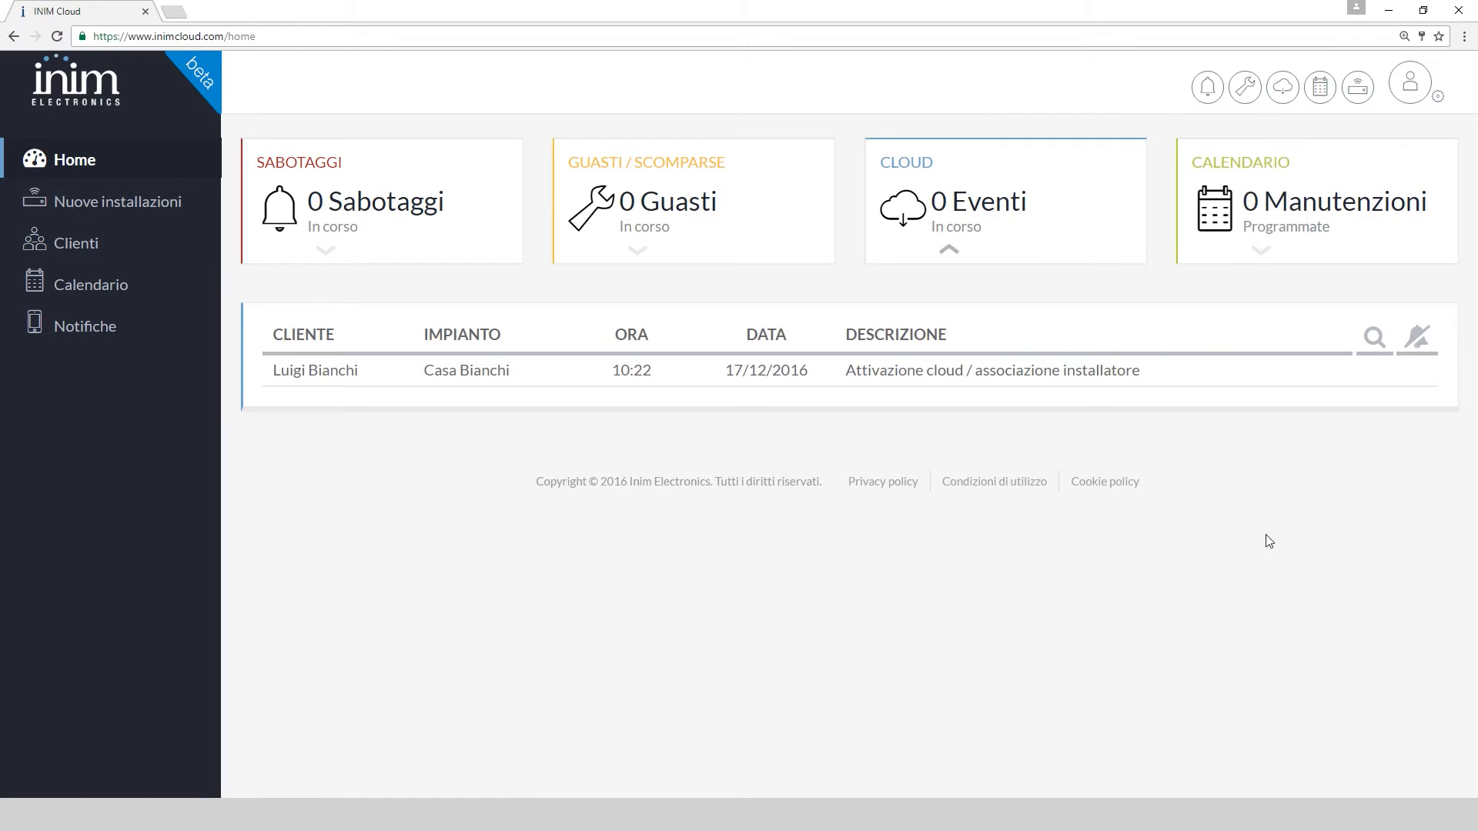
click(152, 293)
click(1201, 286)
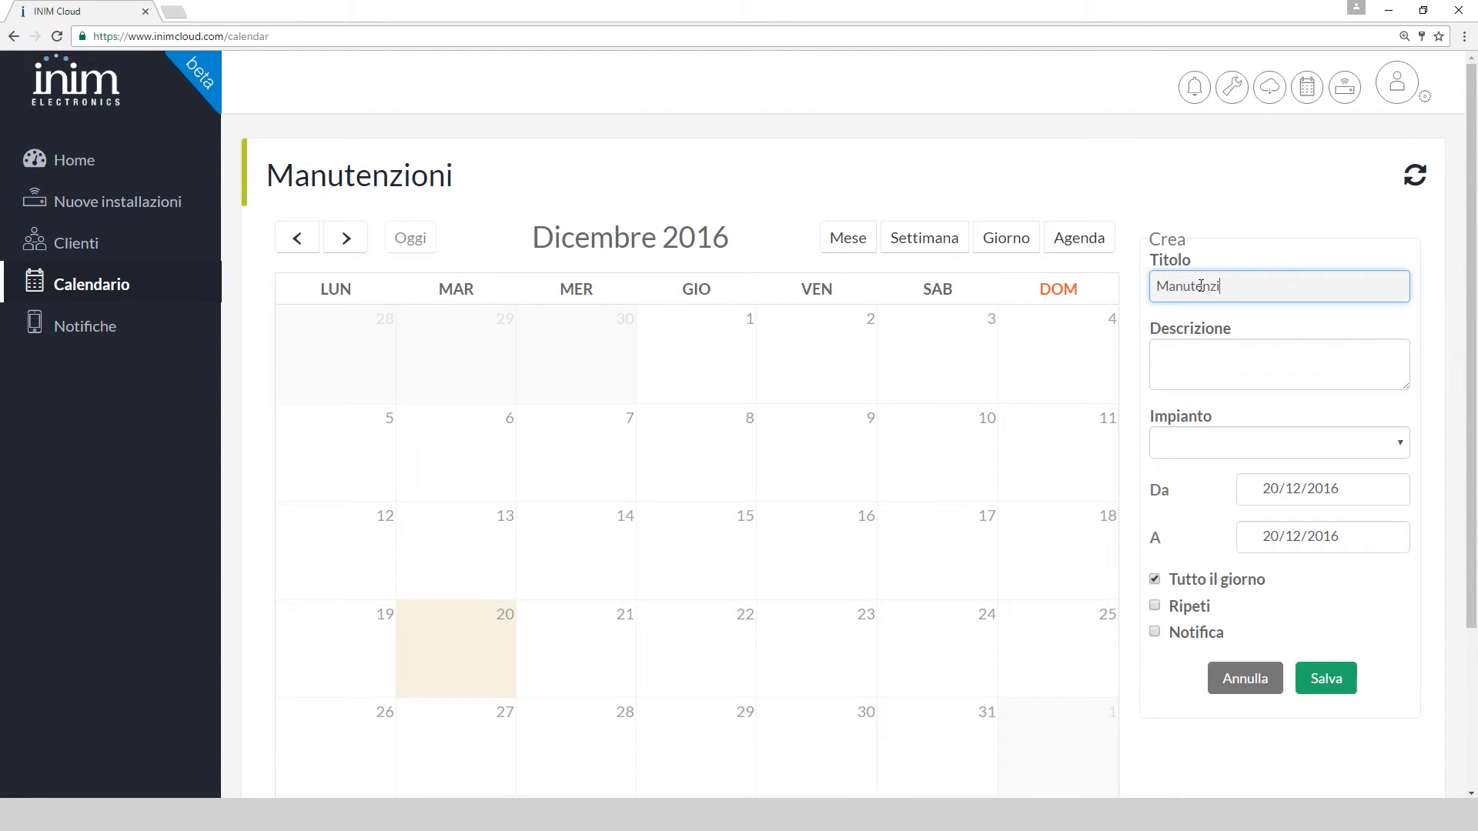
Describe the entry as 'Sostituire batte…', assign it to Casa Bianchi and save it
key(Tab)
text(Sostituire batte)
click(1288, 465)
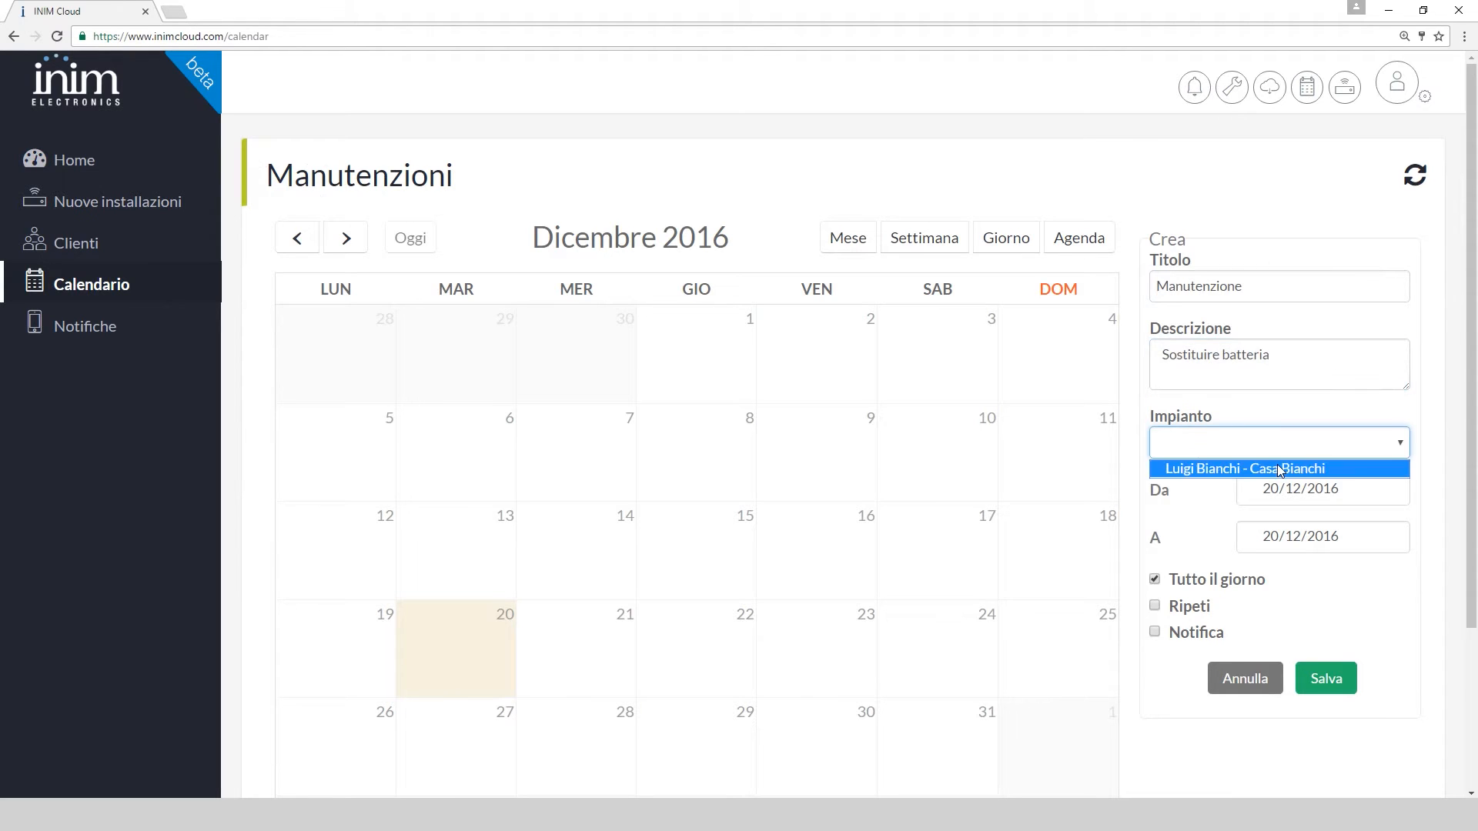
click(1277, 464)
click(1154, 632)
click(1323, 722)
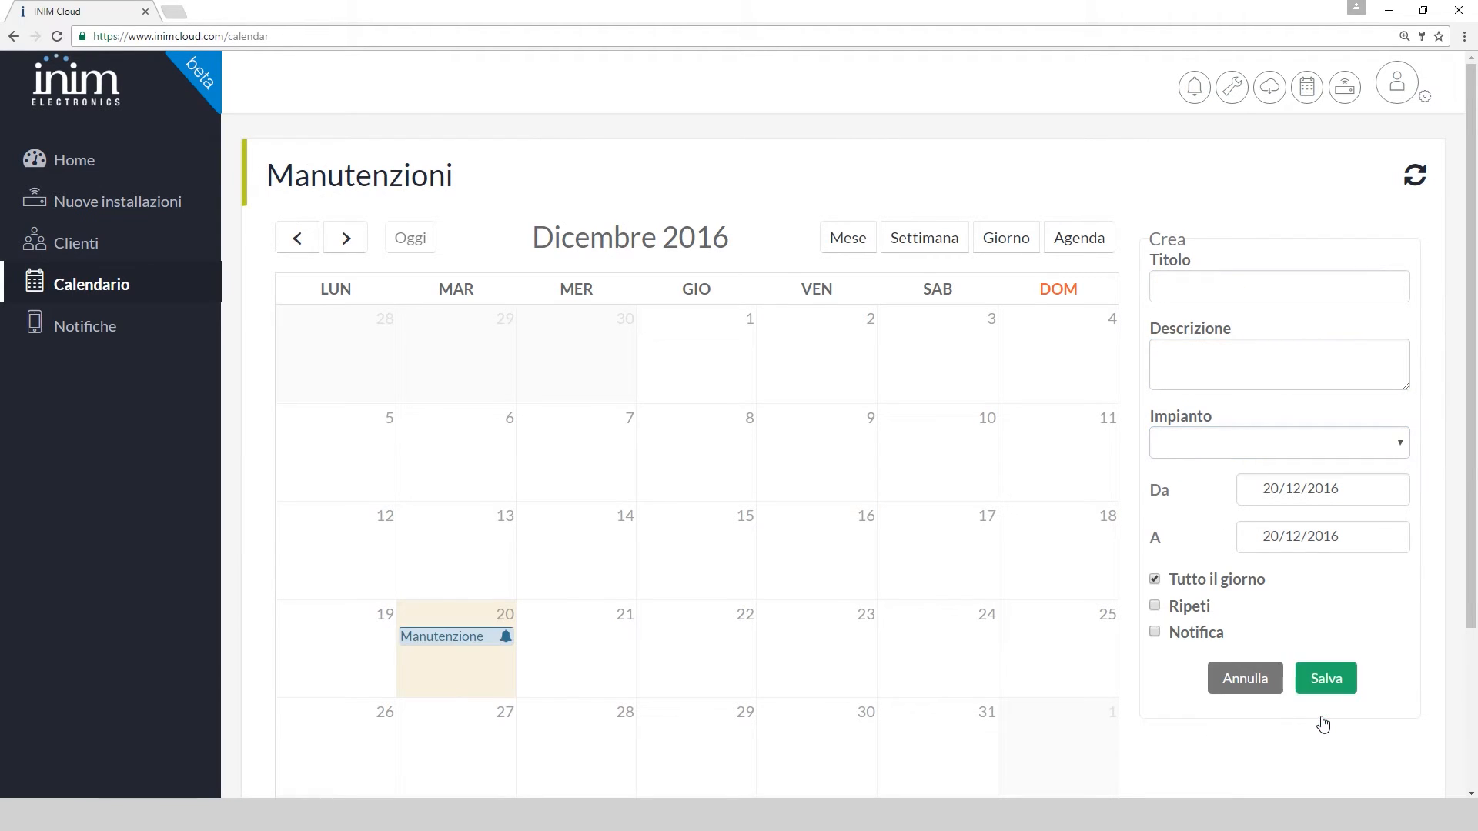
Reopen the 20 December entry, unlock it, turn off its reminder and save, then open Notifiche
click(478, 636)
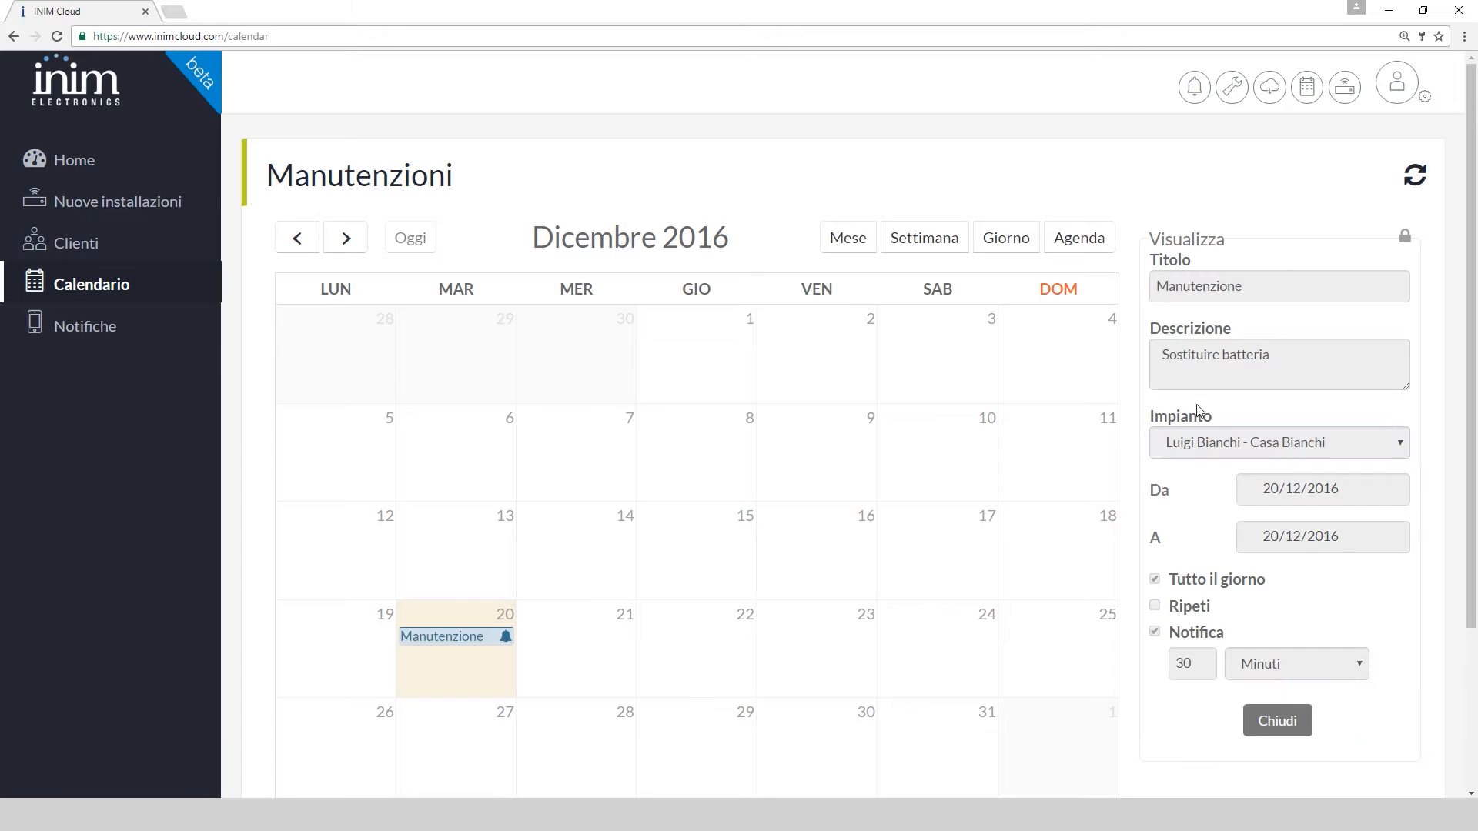
click(1405, 237)
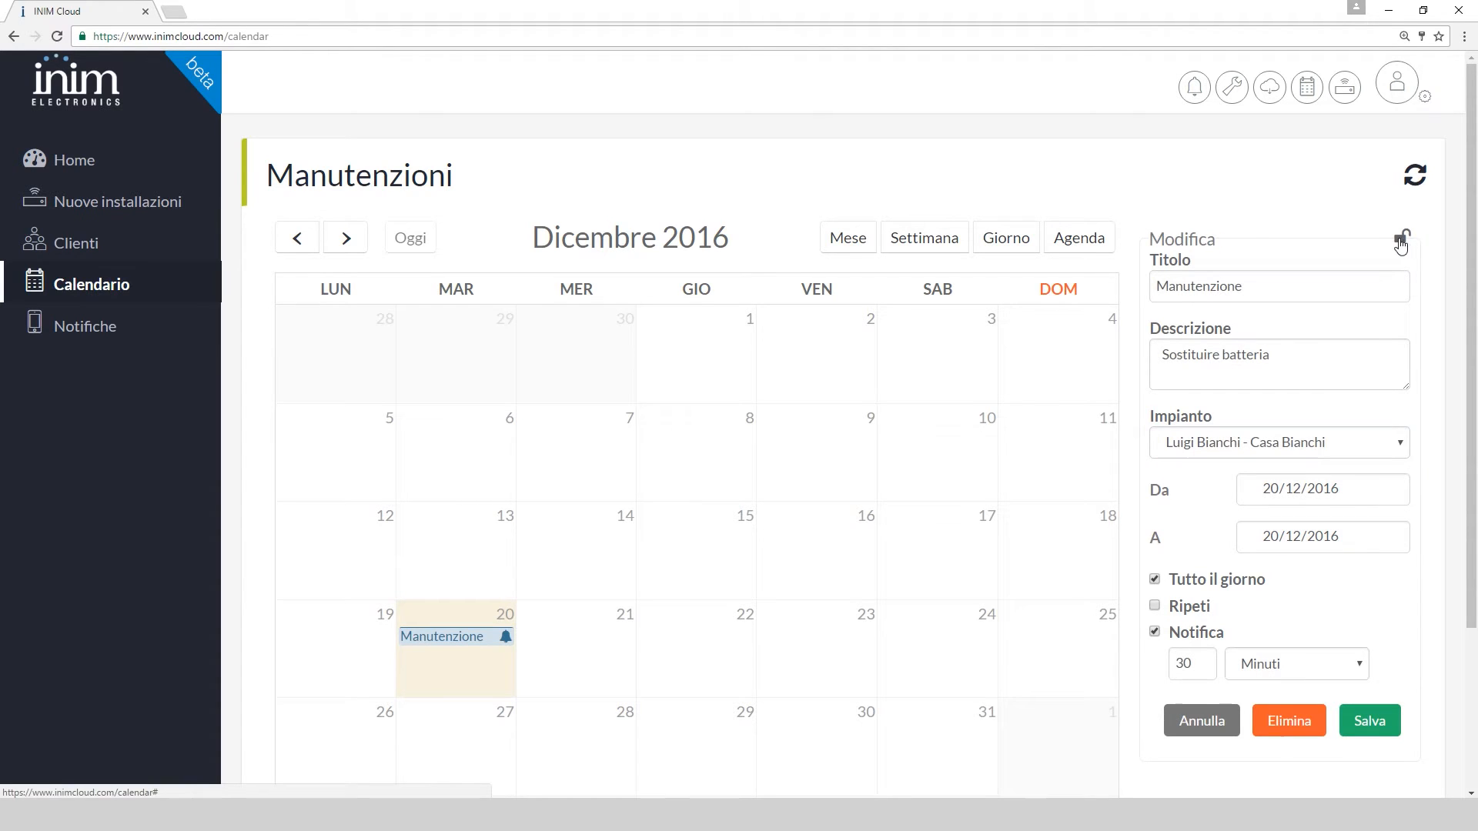
click(1154, 633)
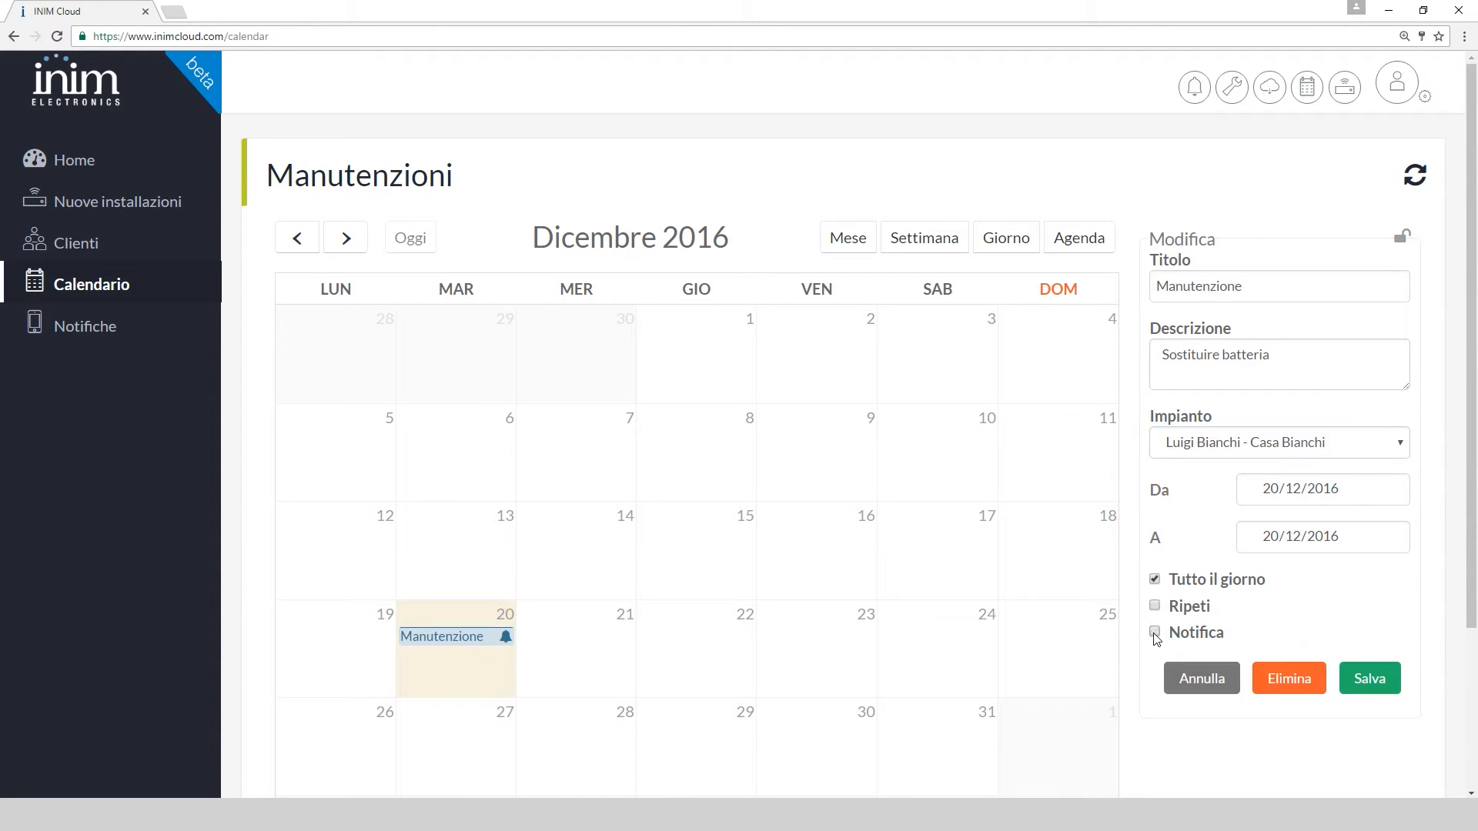
click(1370, 679)
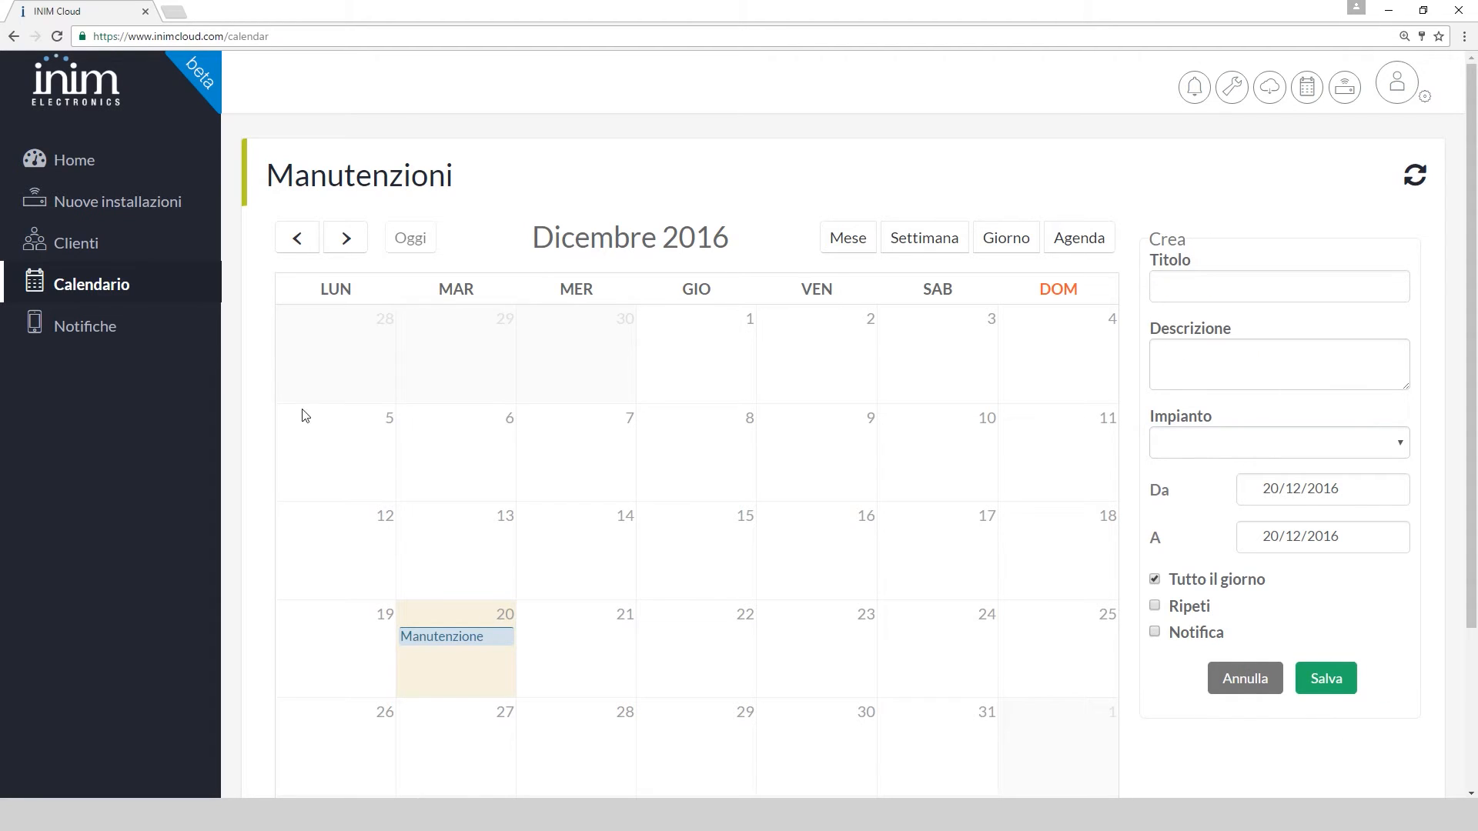
click(105, 330)
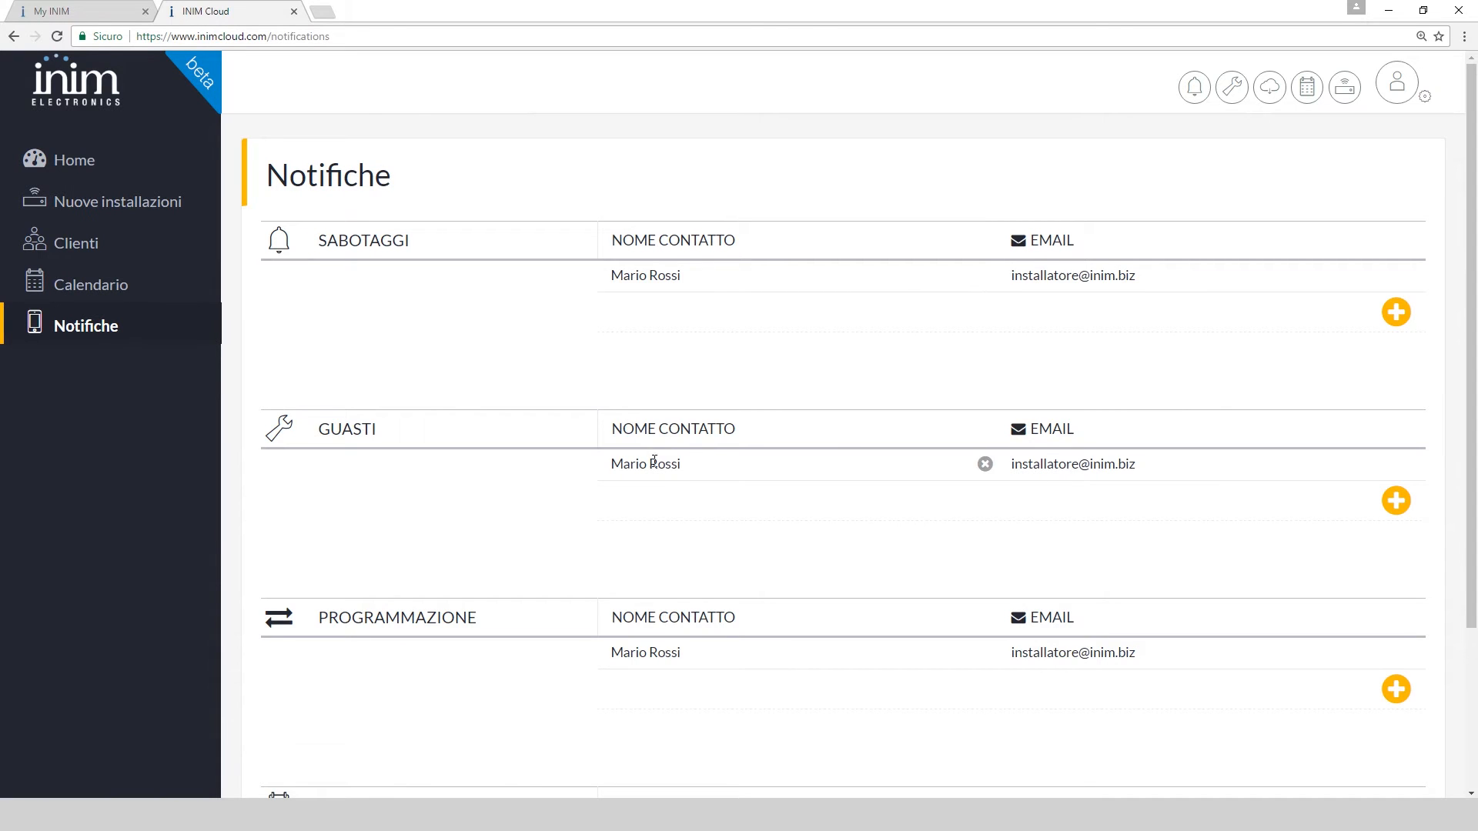
Add a tamper notification contact, then reach Impostazioni Account Personale from the installer profile
click(1395, 317)
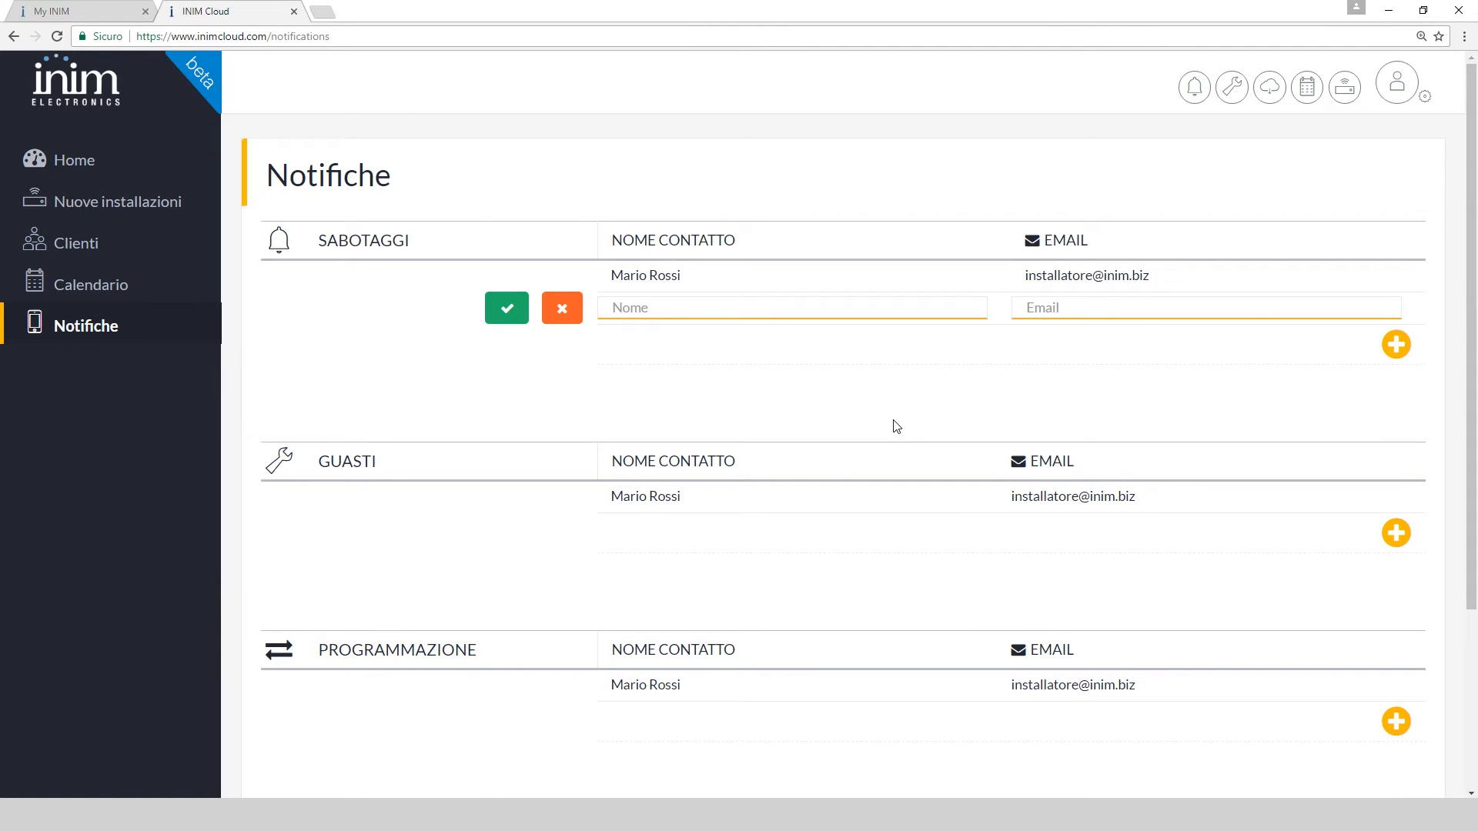
click(119, 162)
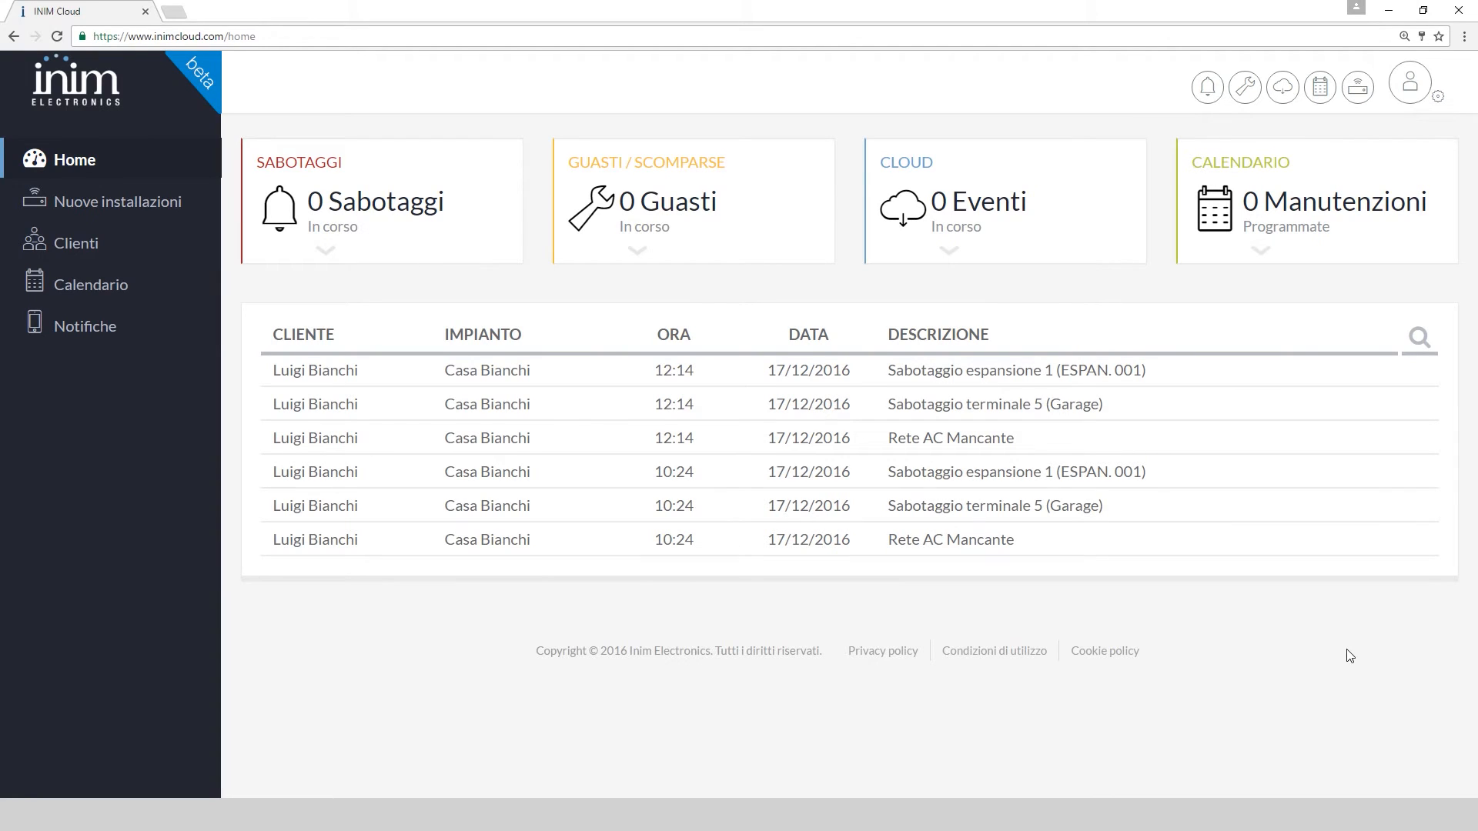
click(1407, 89)
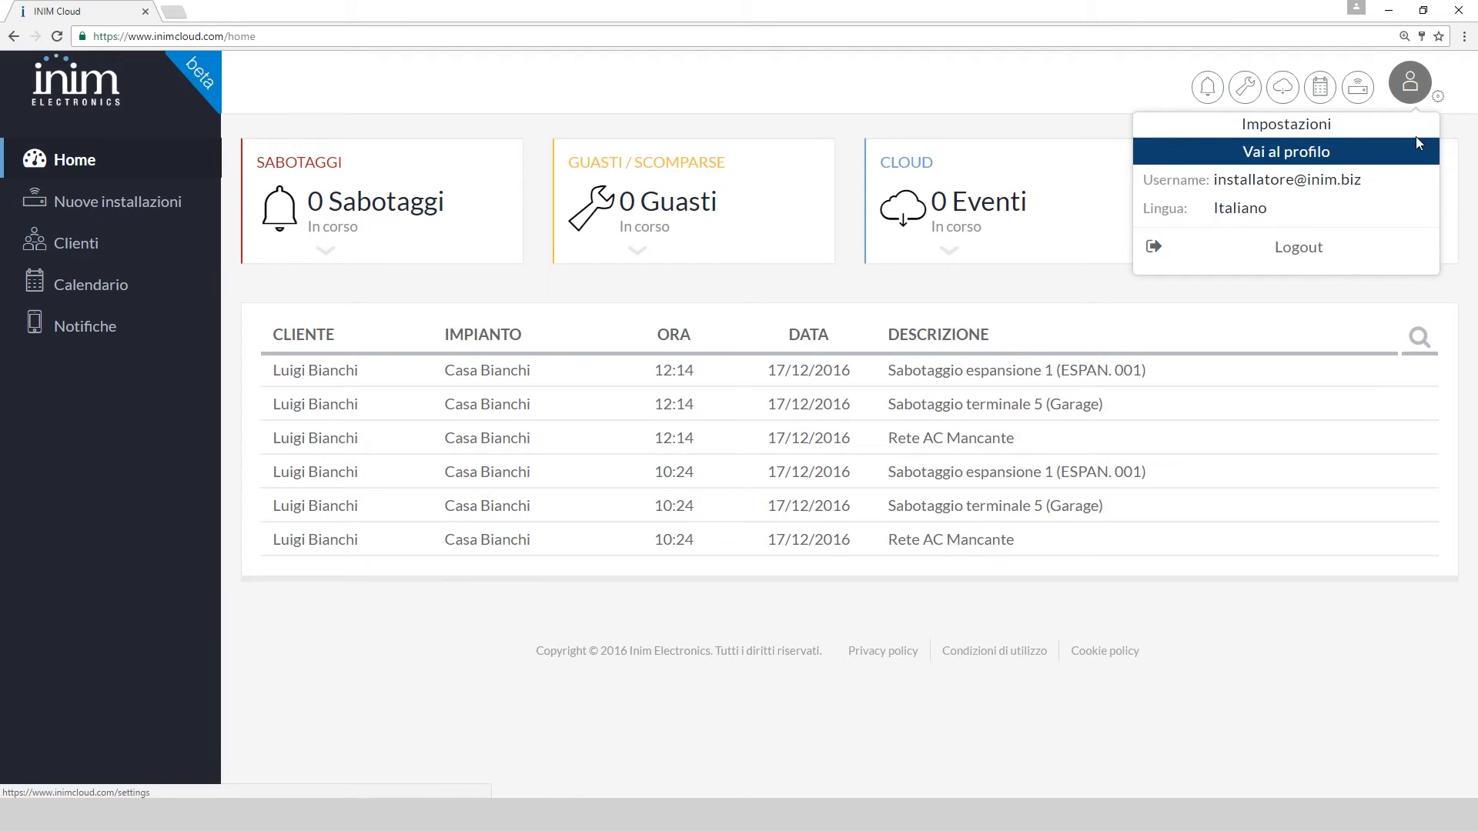
click(1438, 100)
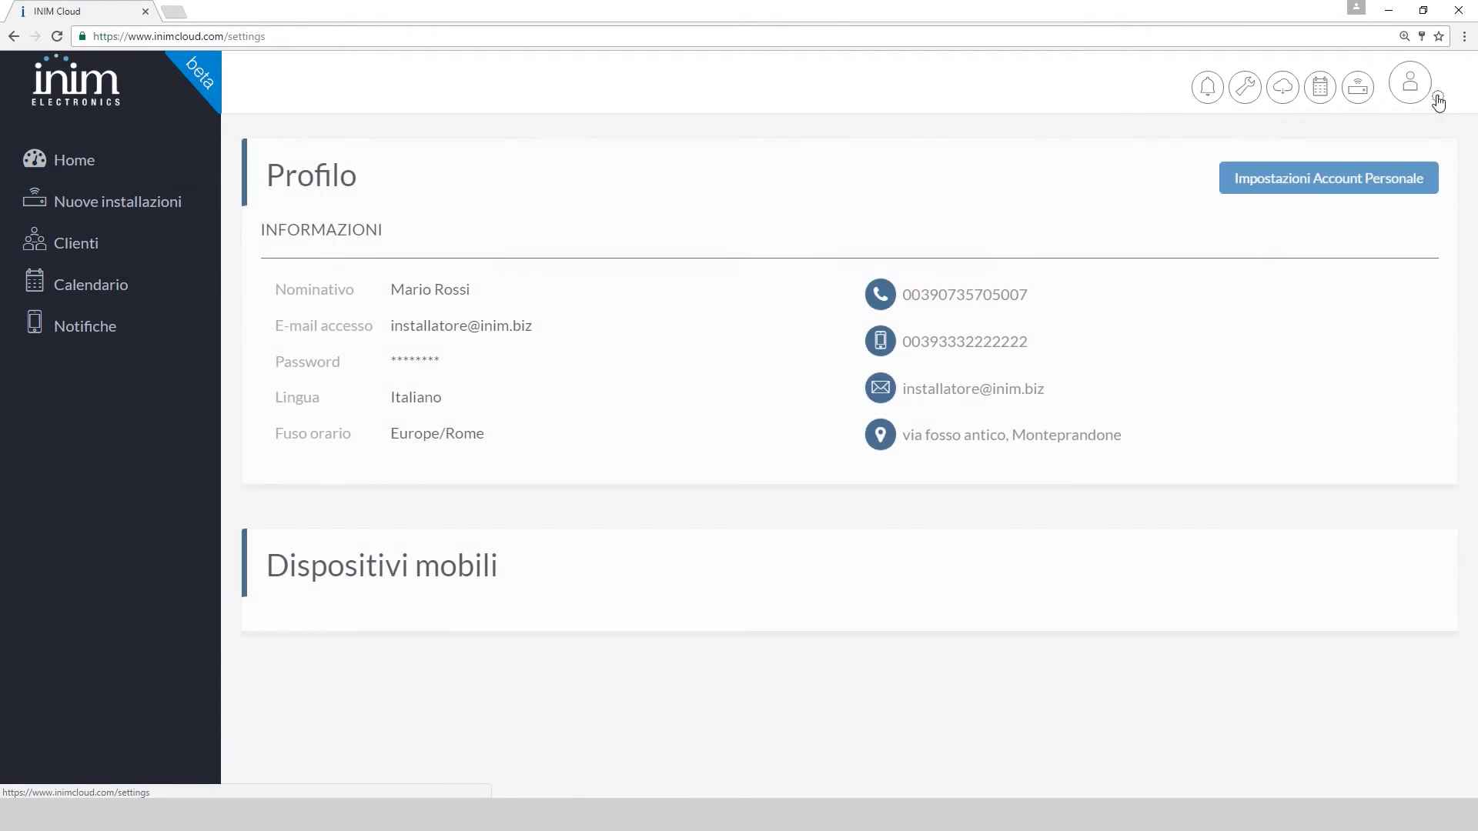
click(1349, 179)
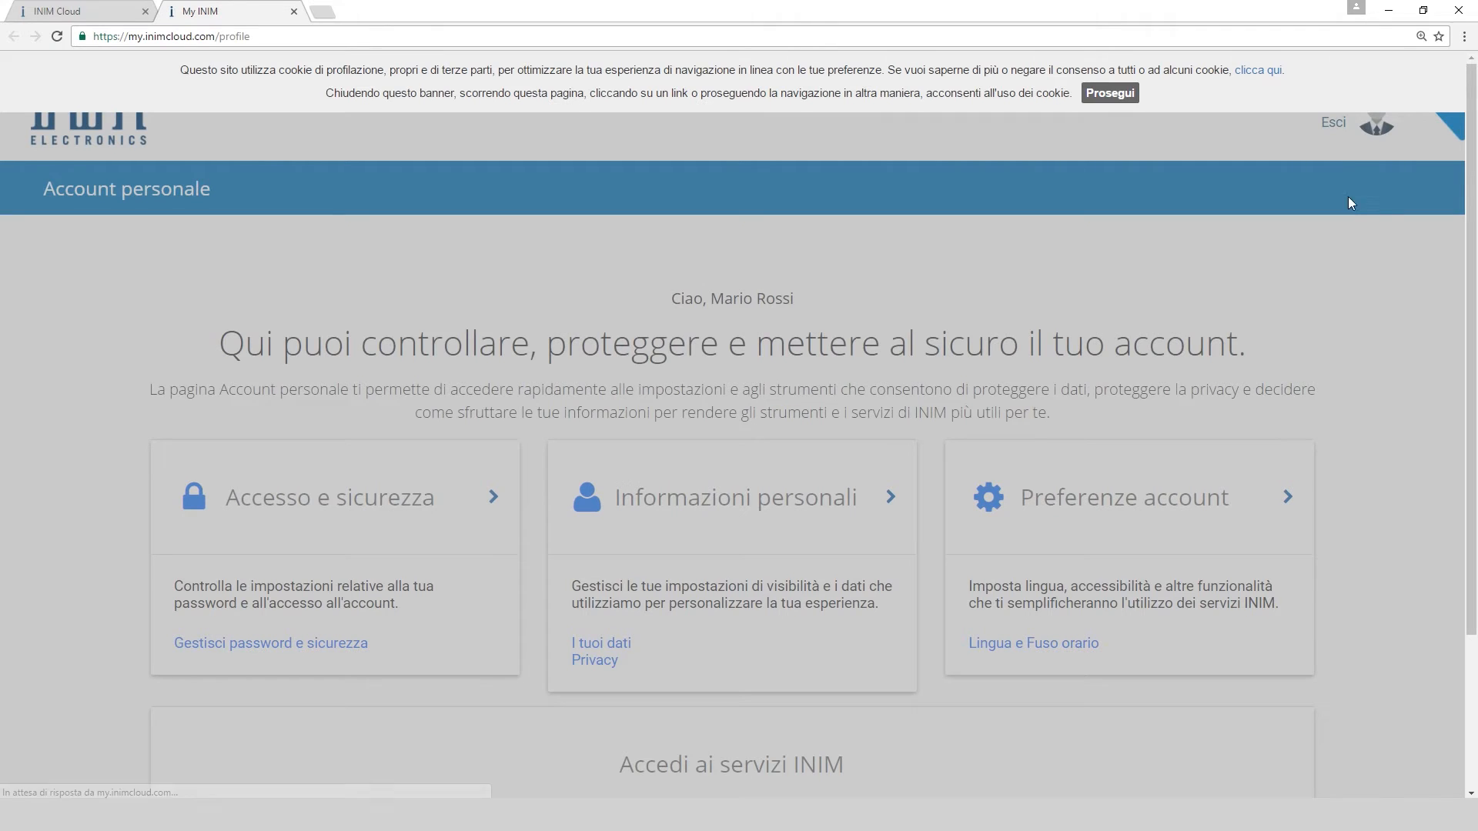
click(1111, 94)
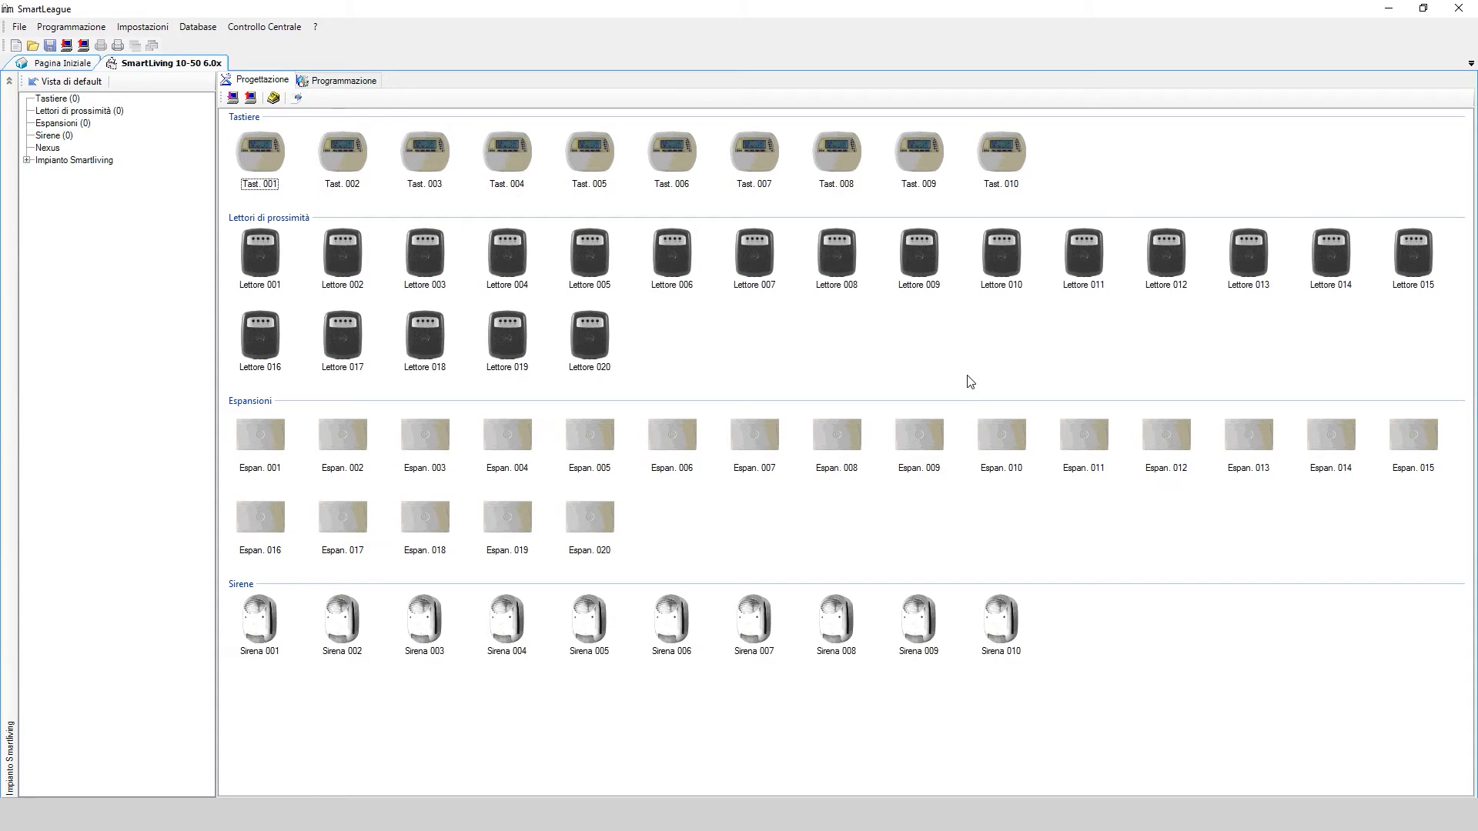
In Dati applicazione, select Connessione via Cloud and log in with the installer account credentials
click(142, 26)
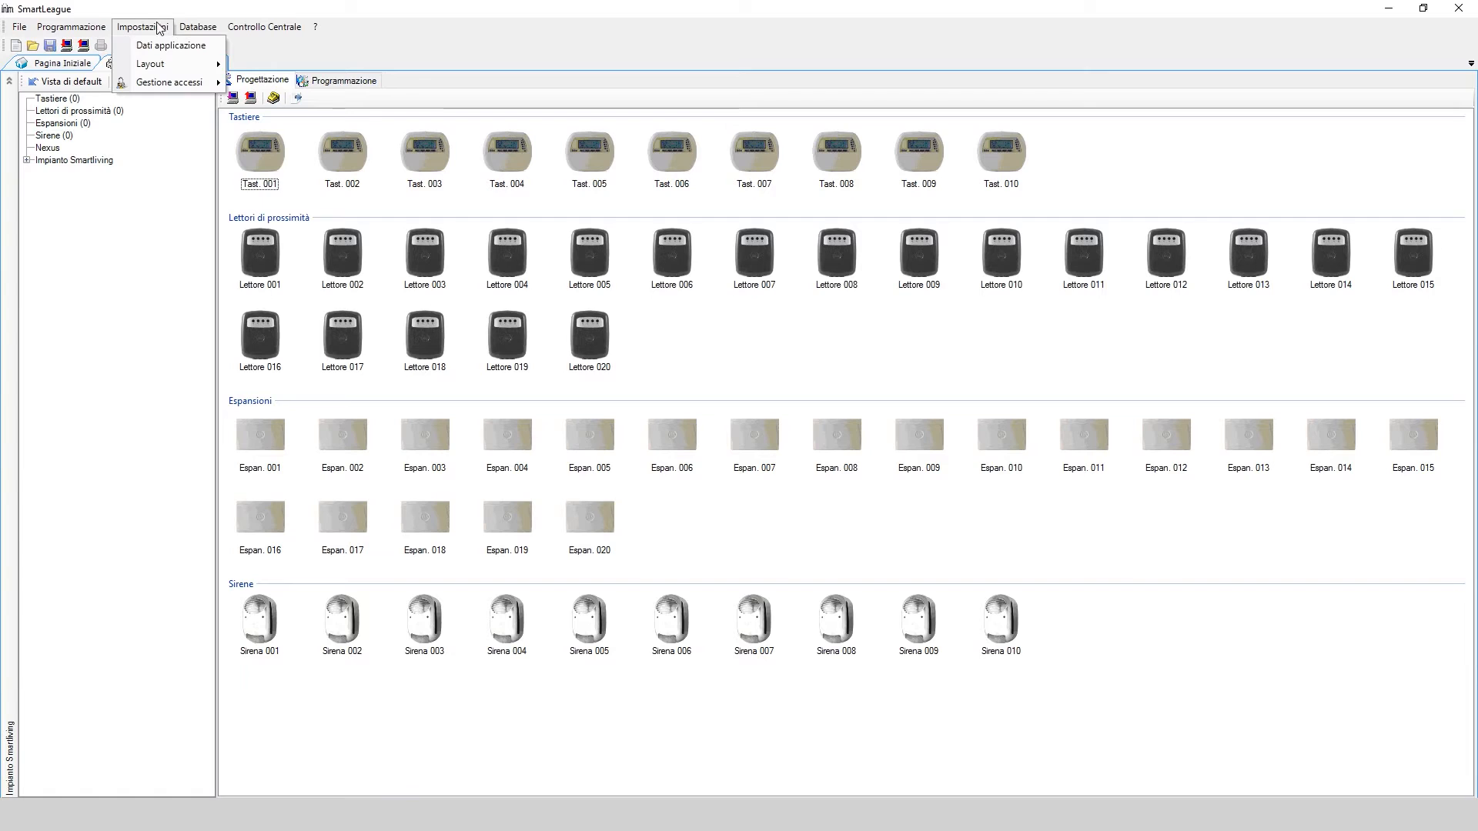
click(158, 46)
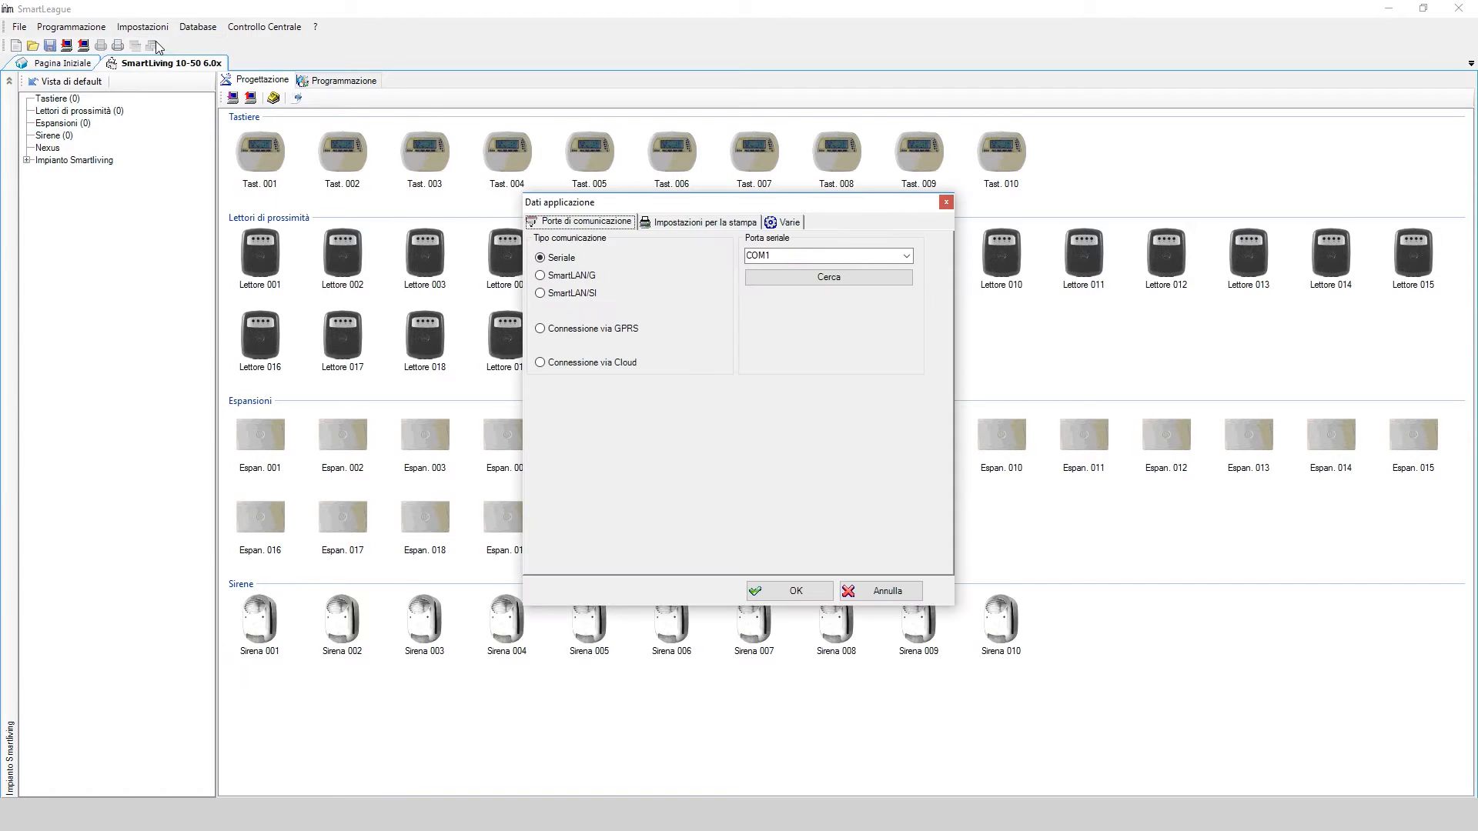
click(594, 367)
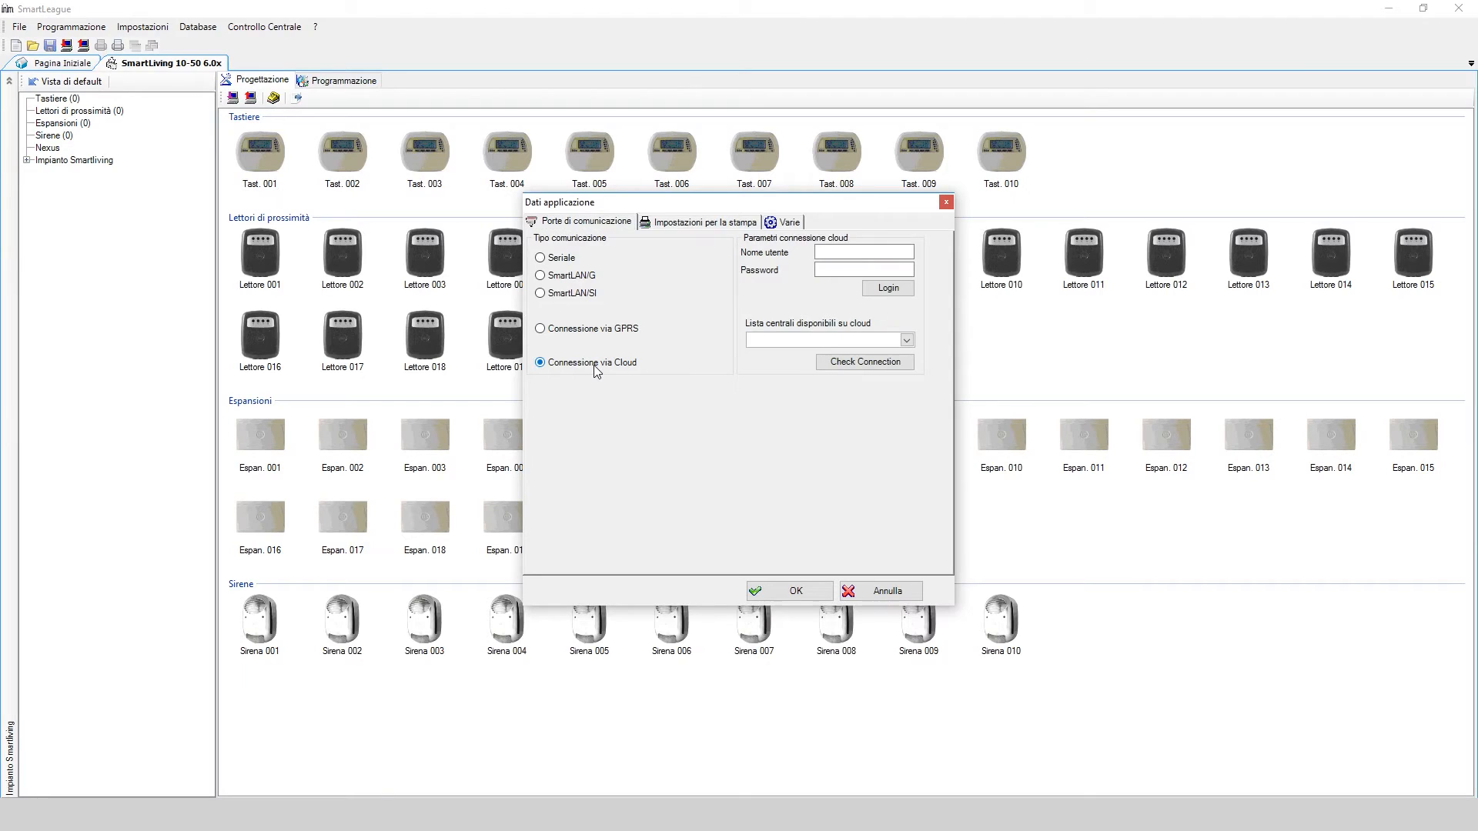
click(841, 252)
key(Tab)
click(874, 289)
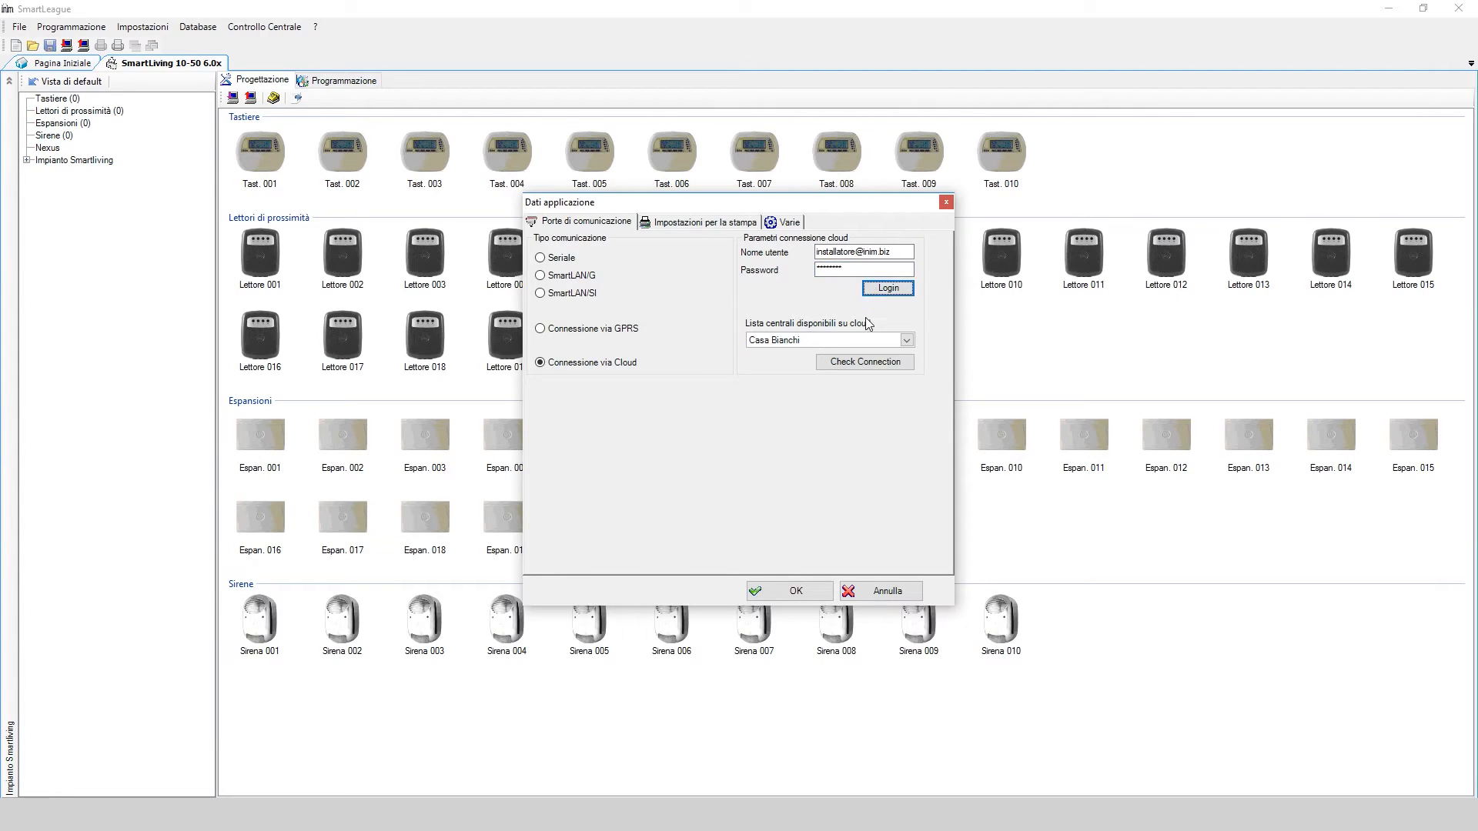
Pick the Casa Bianchi panel, verify cloud and panel connection successfully, and save the settings
click(908, 340)
click(909, 340)
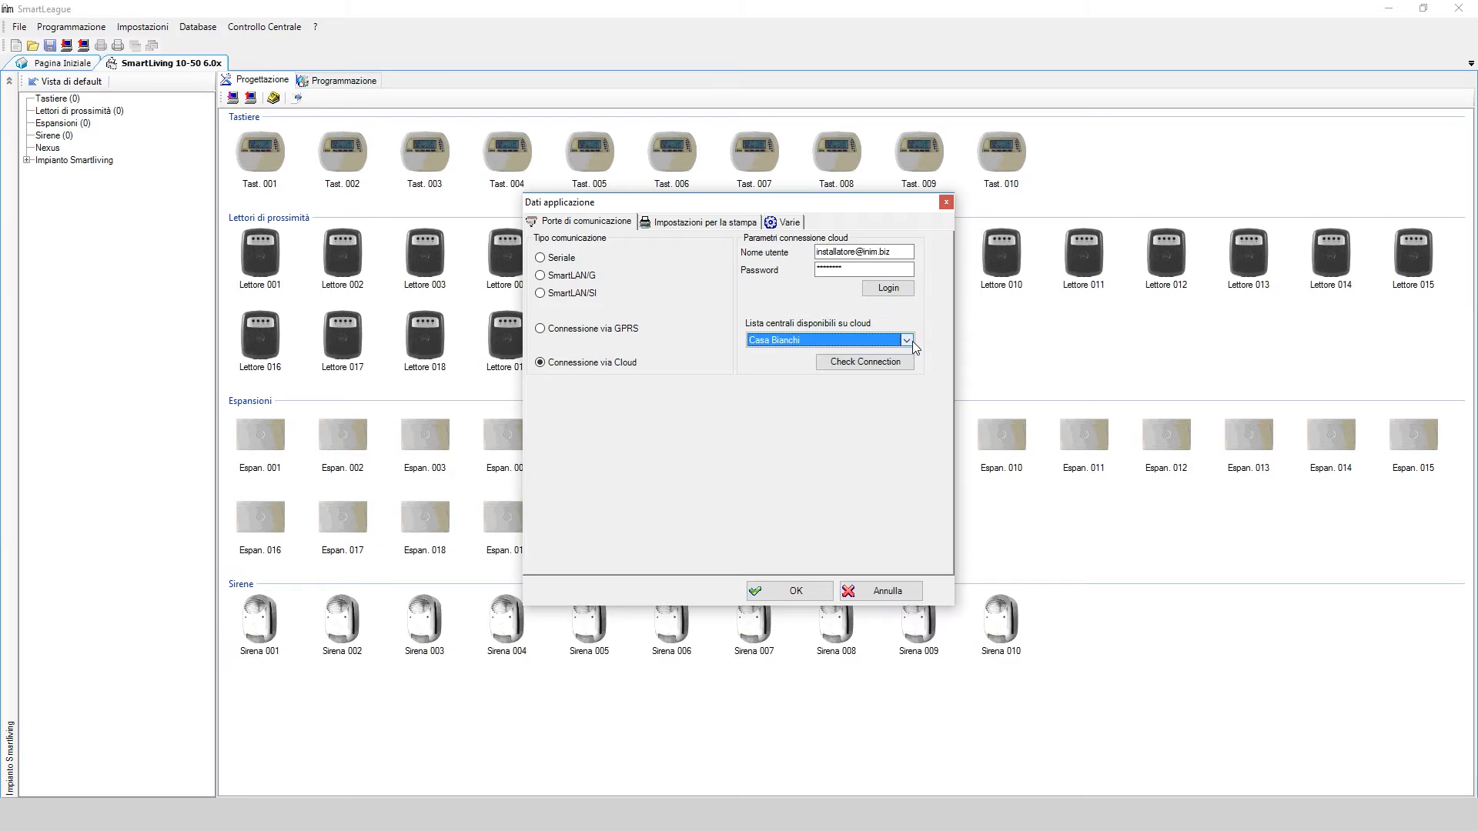
click(893, 363)
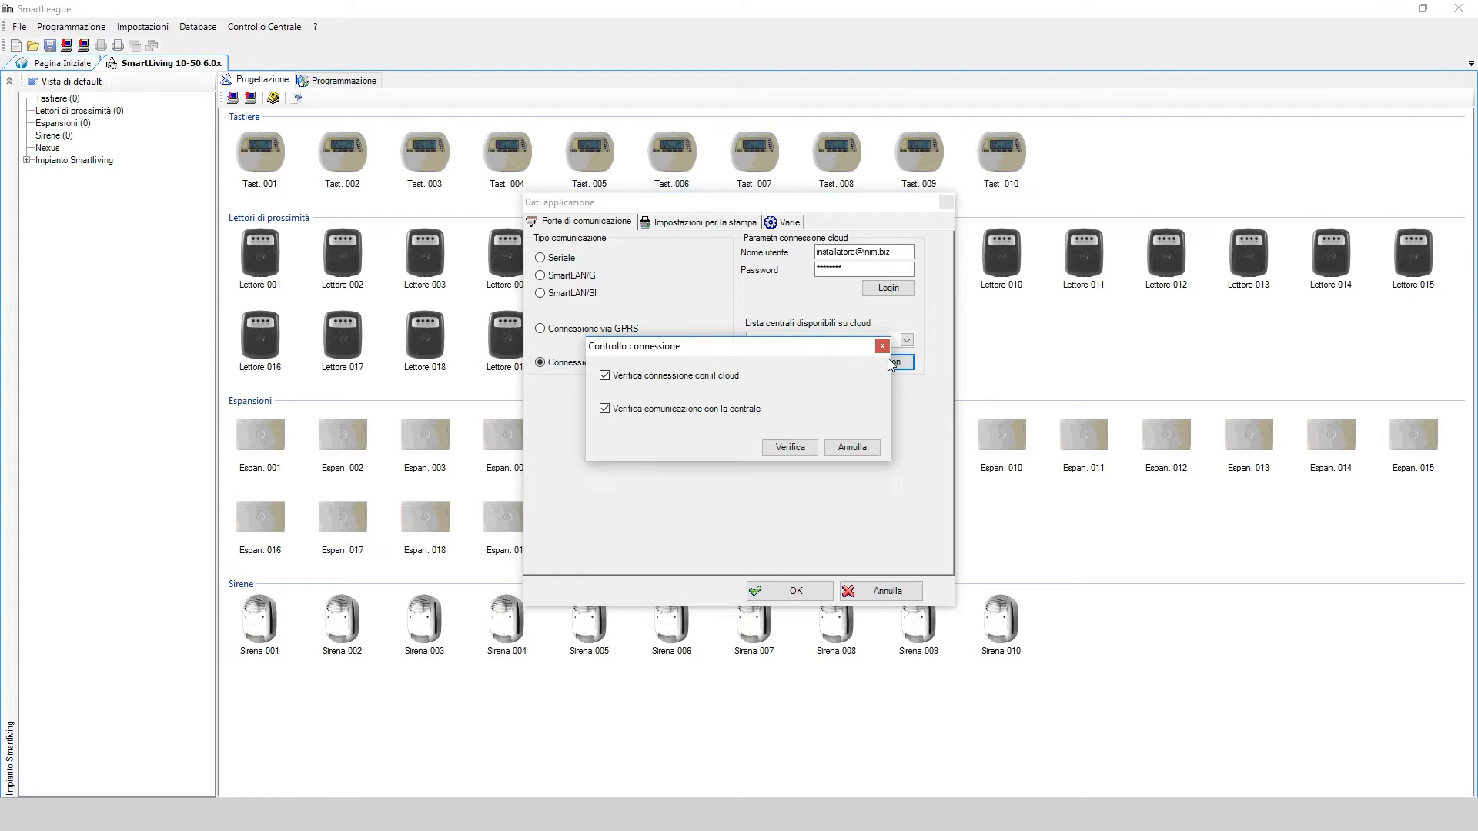
click(791, 447)
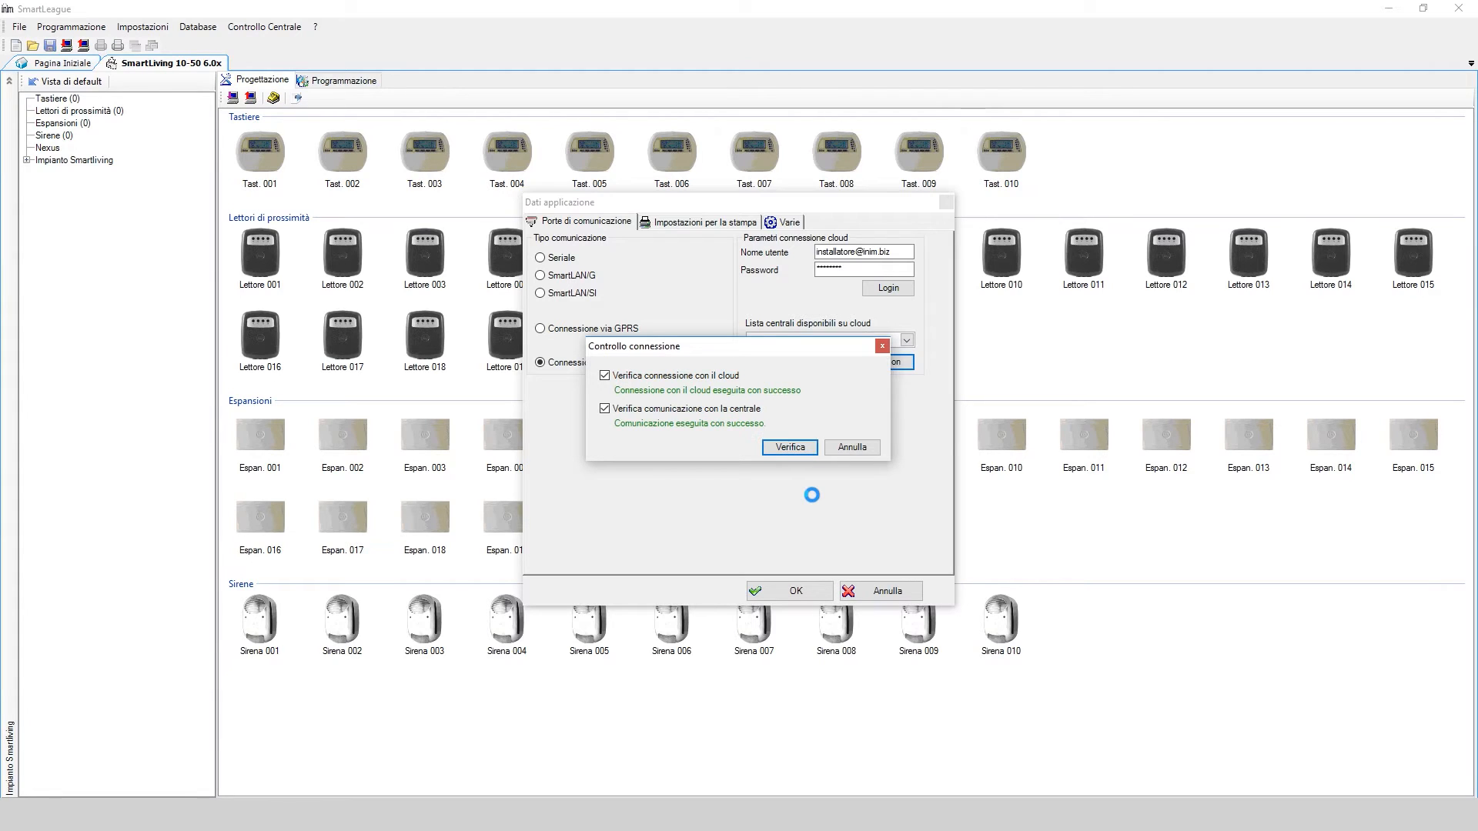
click(854, 447)
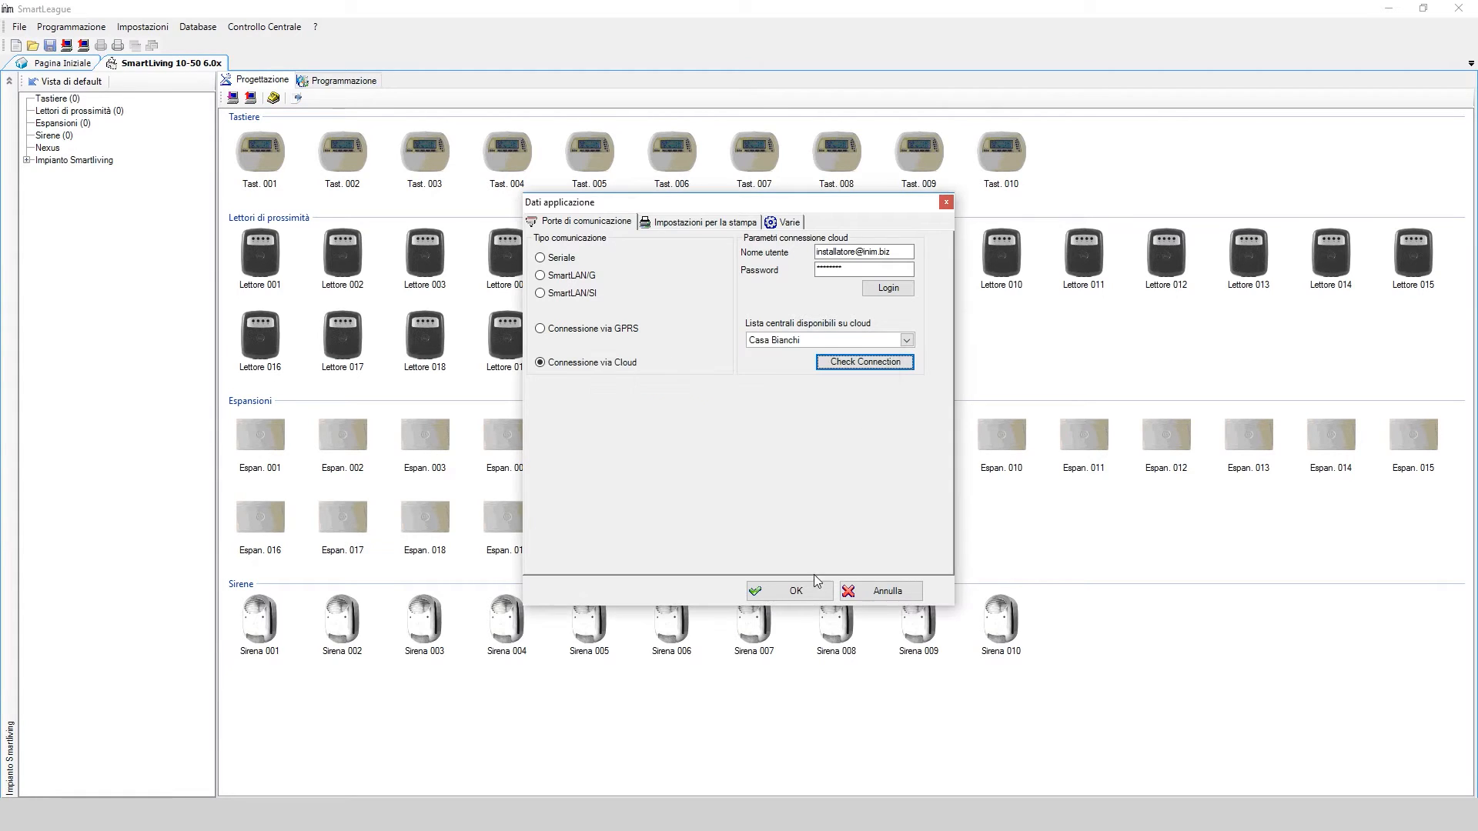
click(797, 592)
Open the SmartLiving Aree section and read the programming from the panel
click(90, 163)
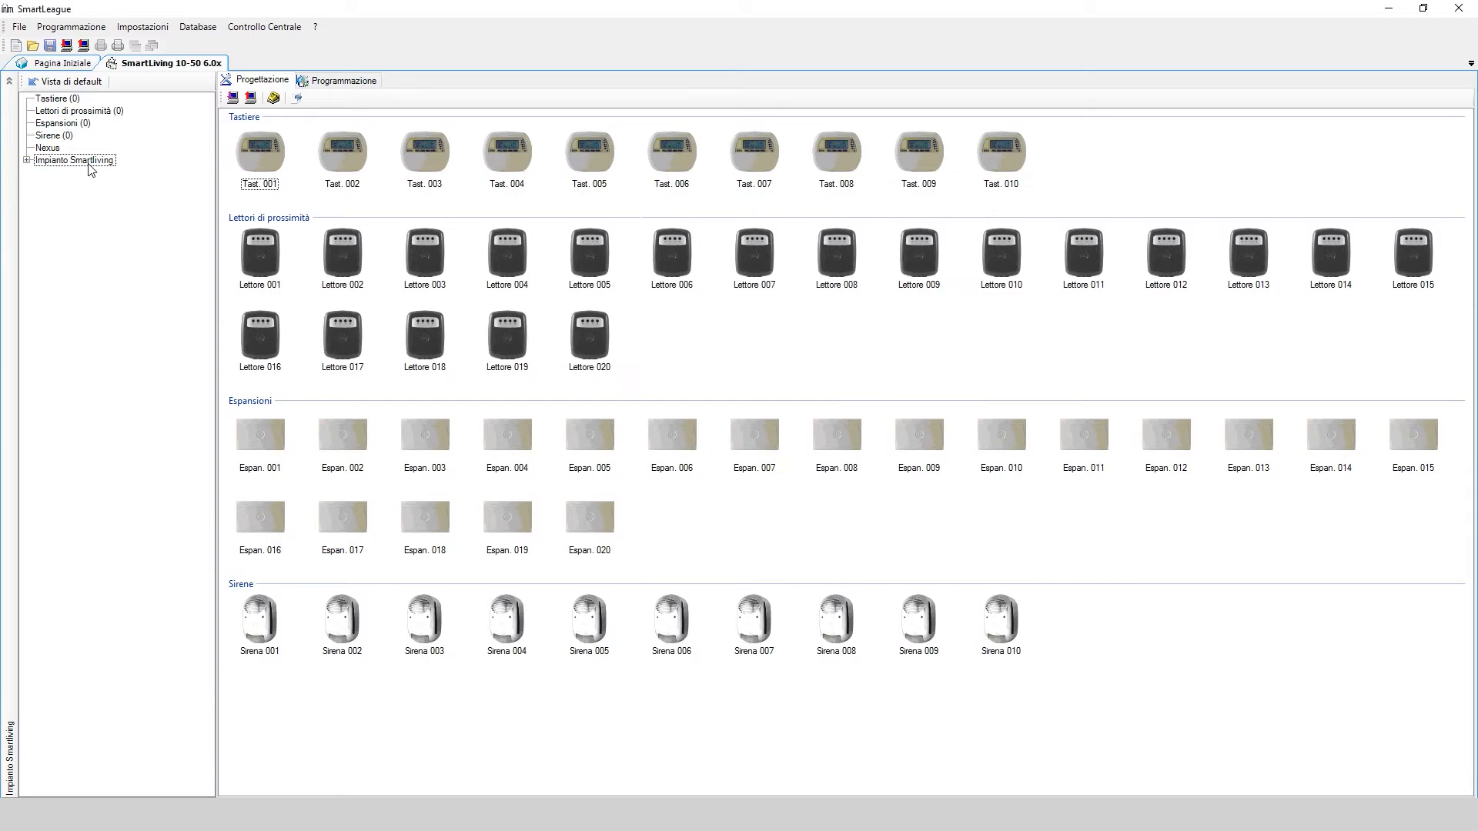
click(27, 160)
click(51, 175)
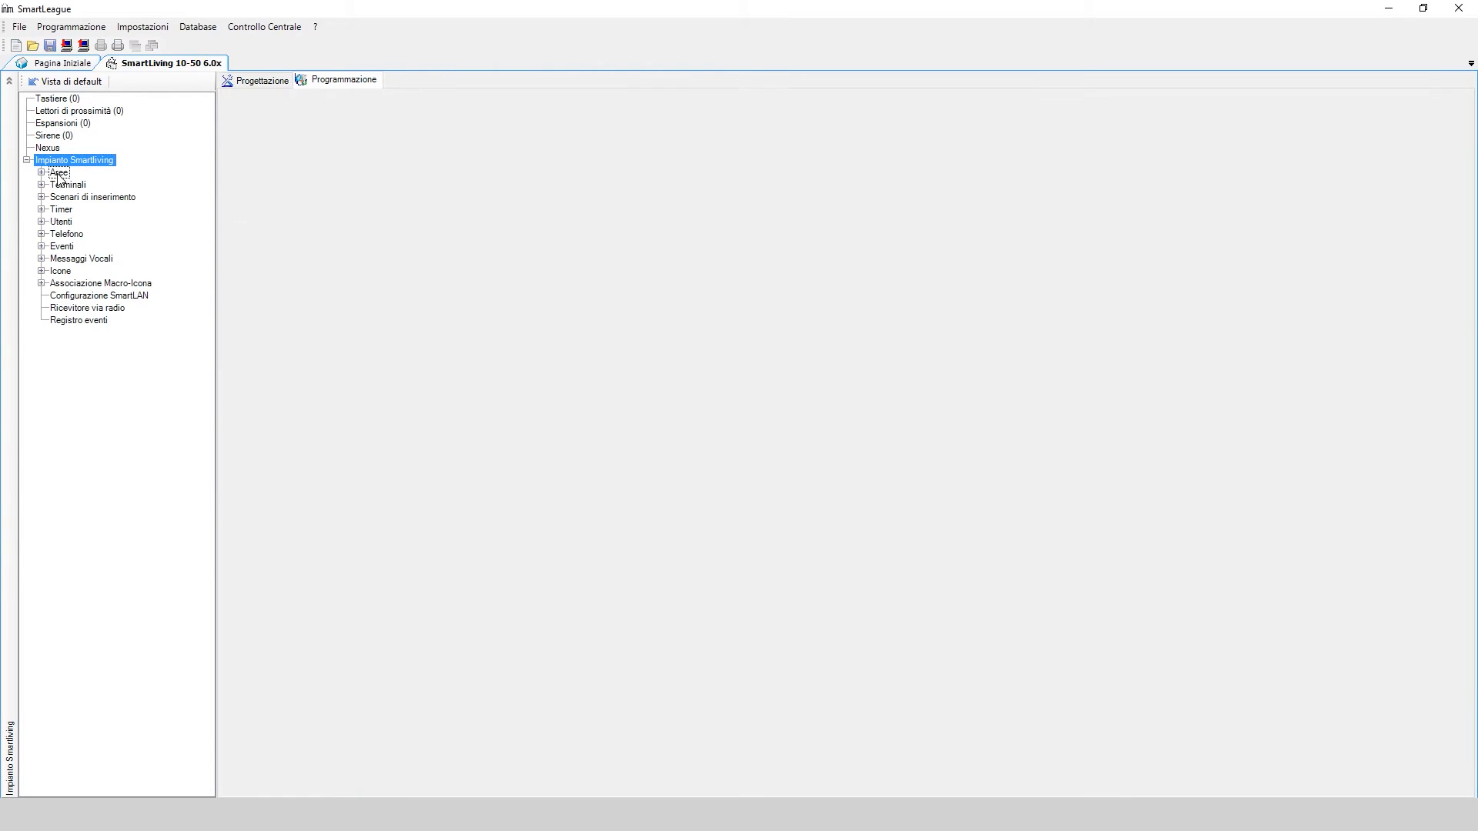
click(233, 98)
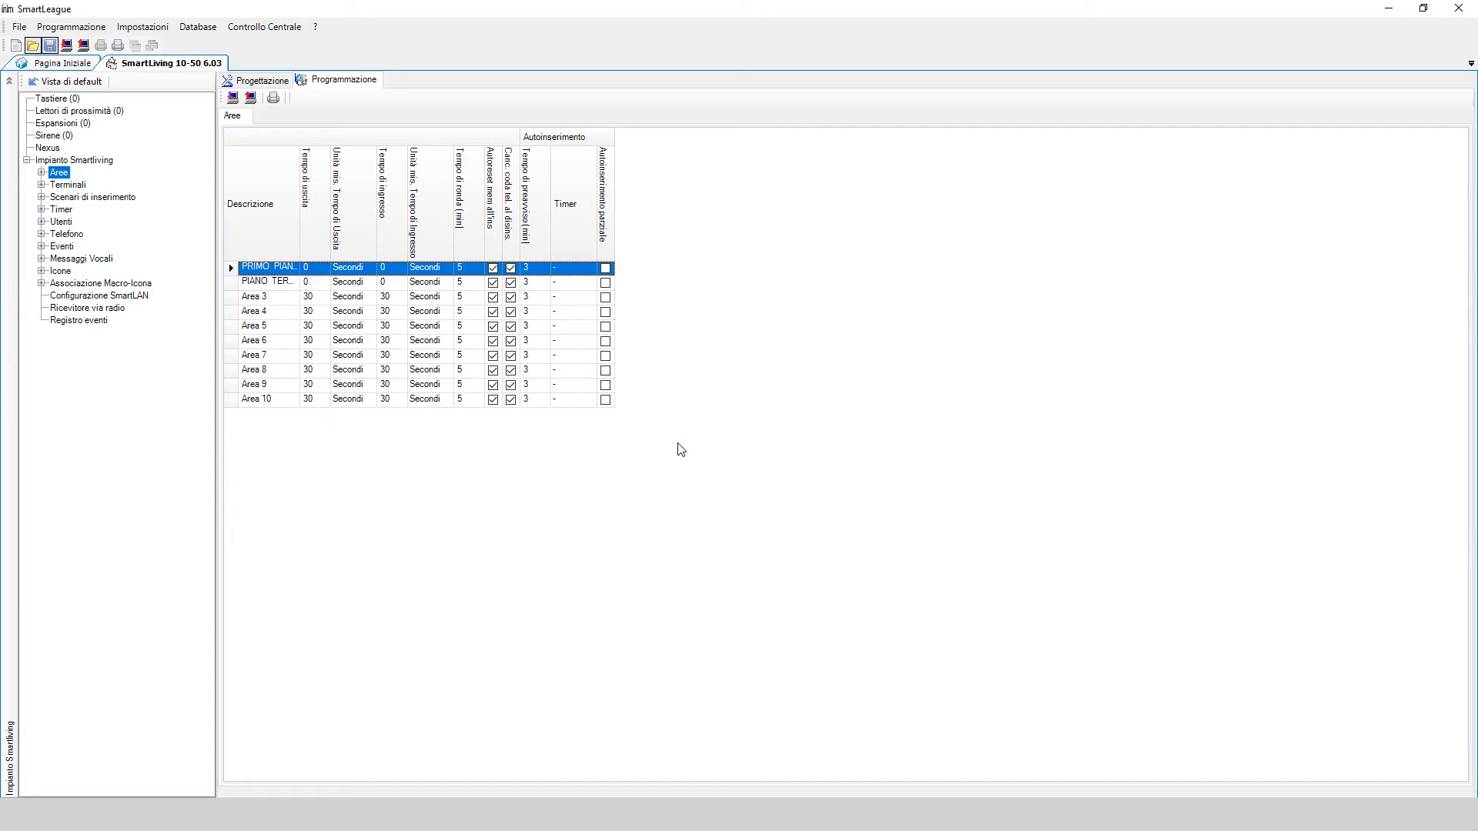
Save the solution with the customer record 'casa Bianchi'
click(50, 46)
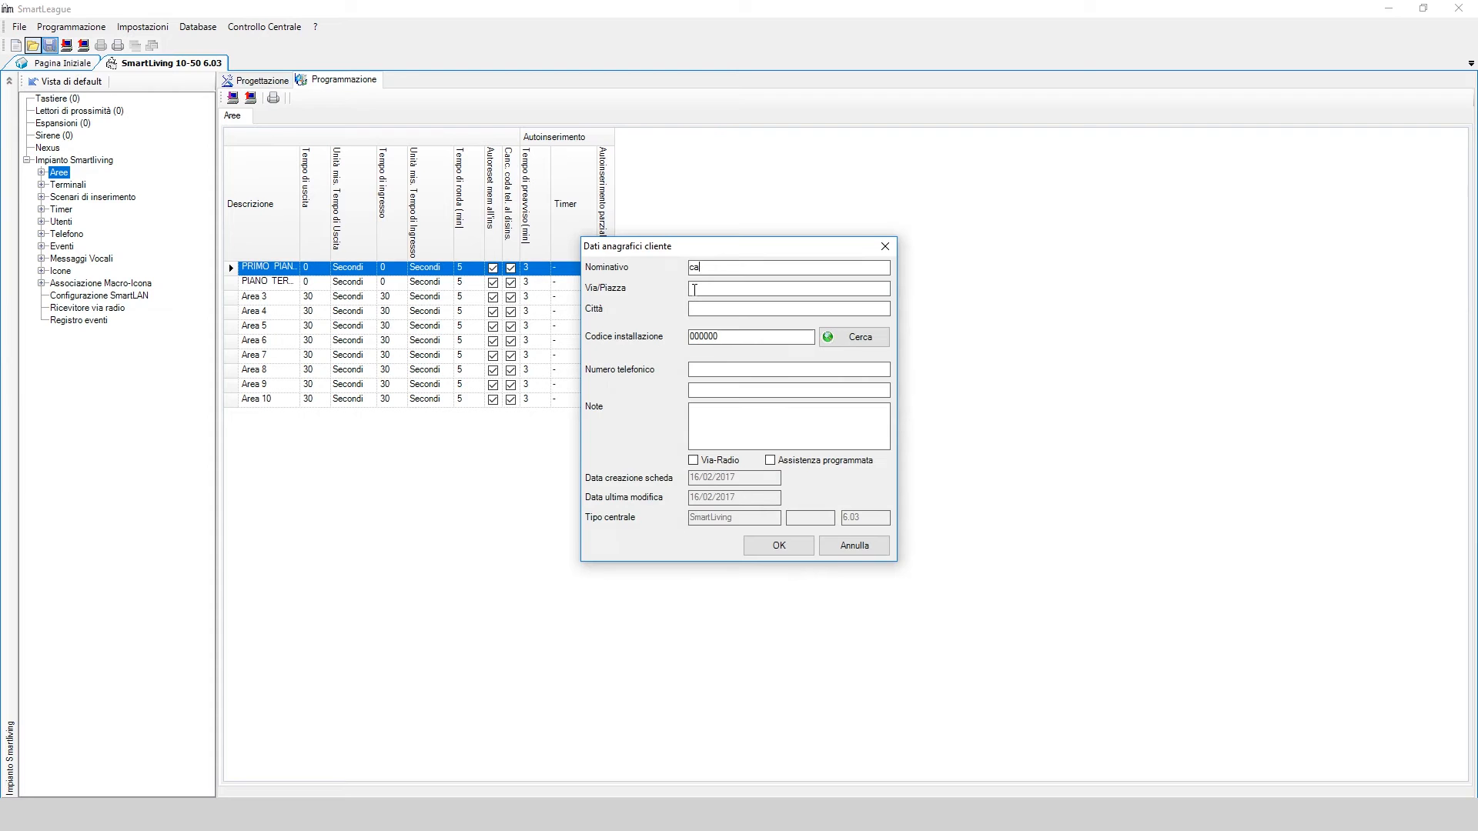
click(778, 545)
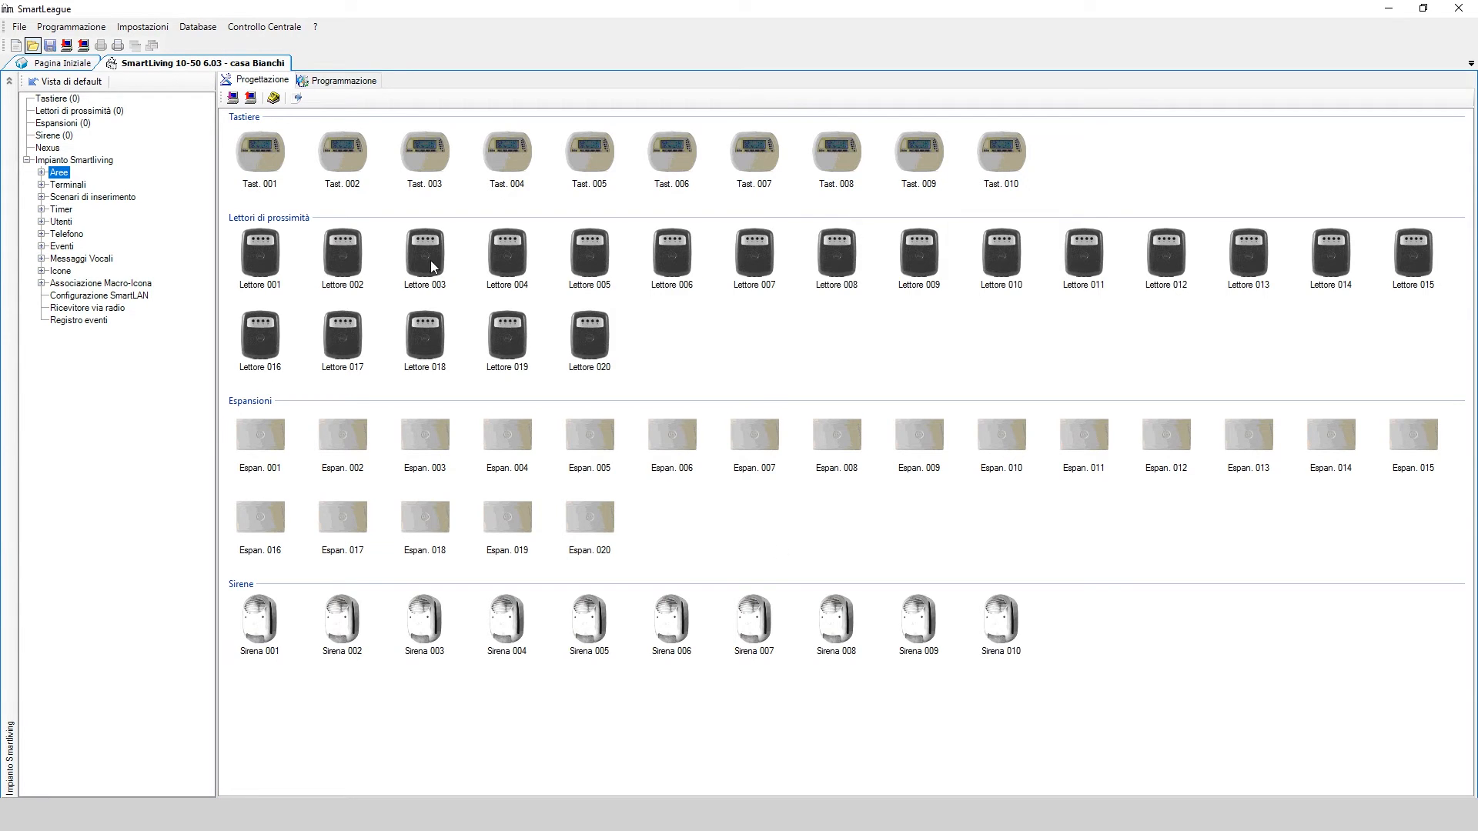
click(213, 30)
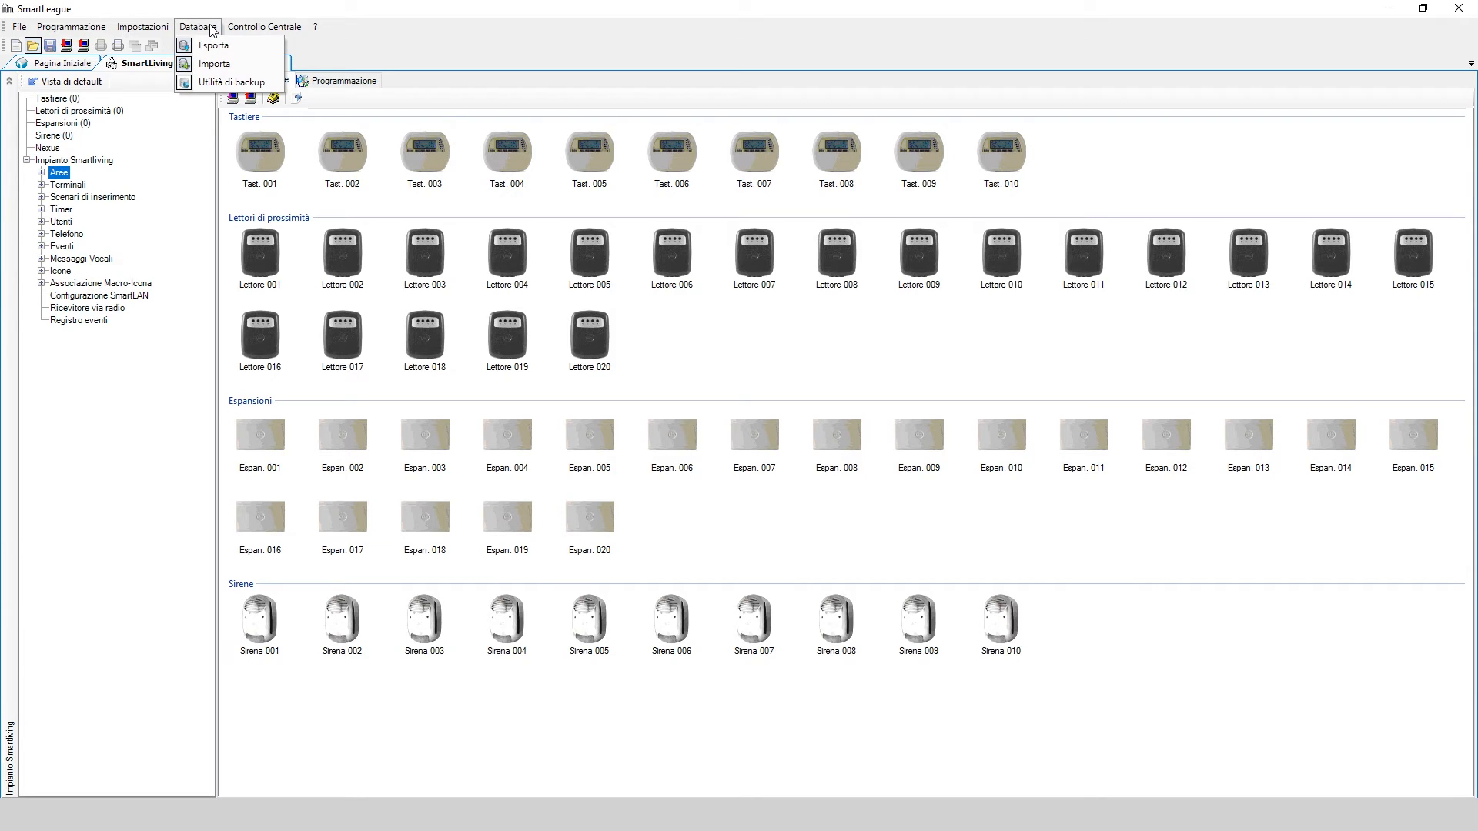
Export the casa Bianchi solution via Salvataggio su Cloud, then close the export window
click(209, 48)
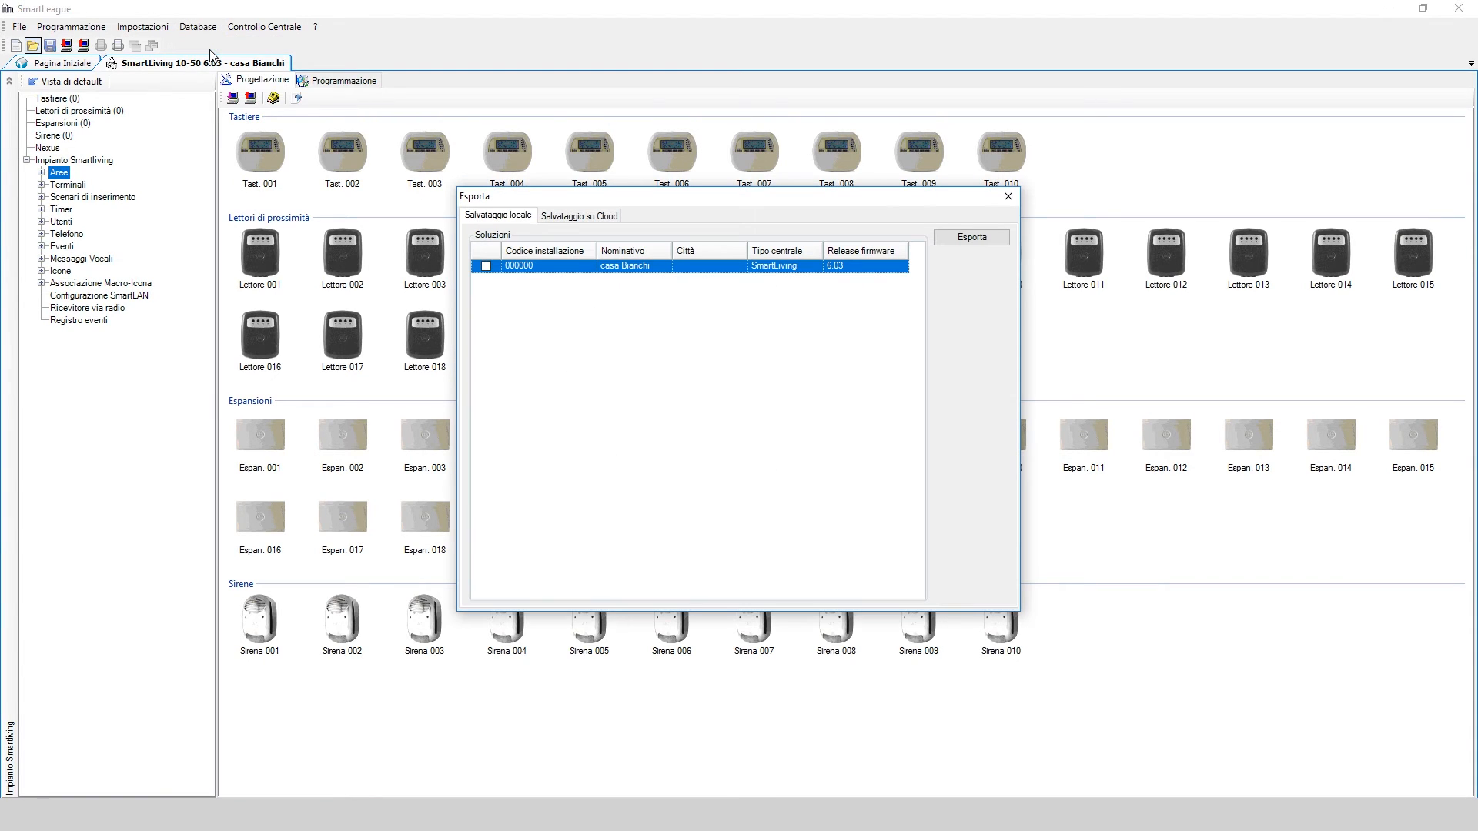
click(582, 216)
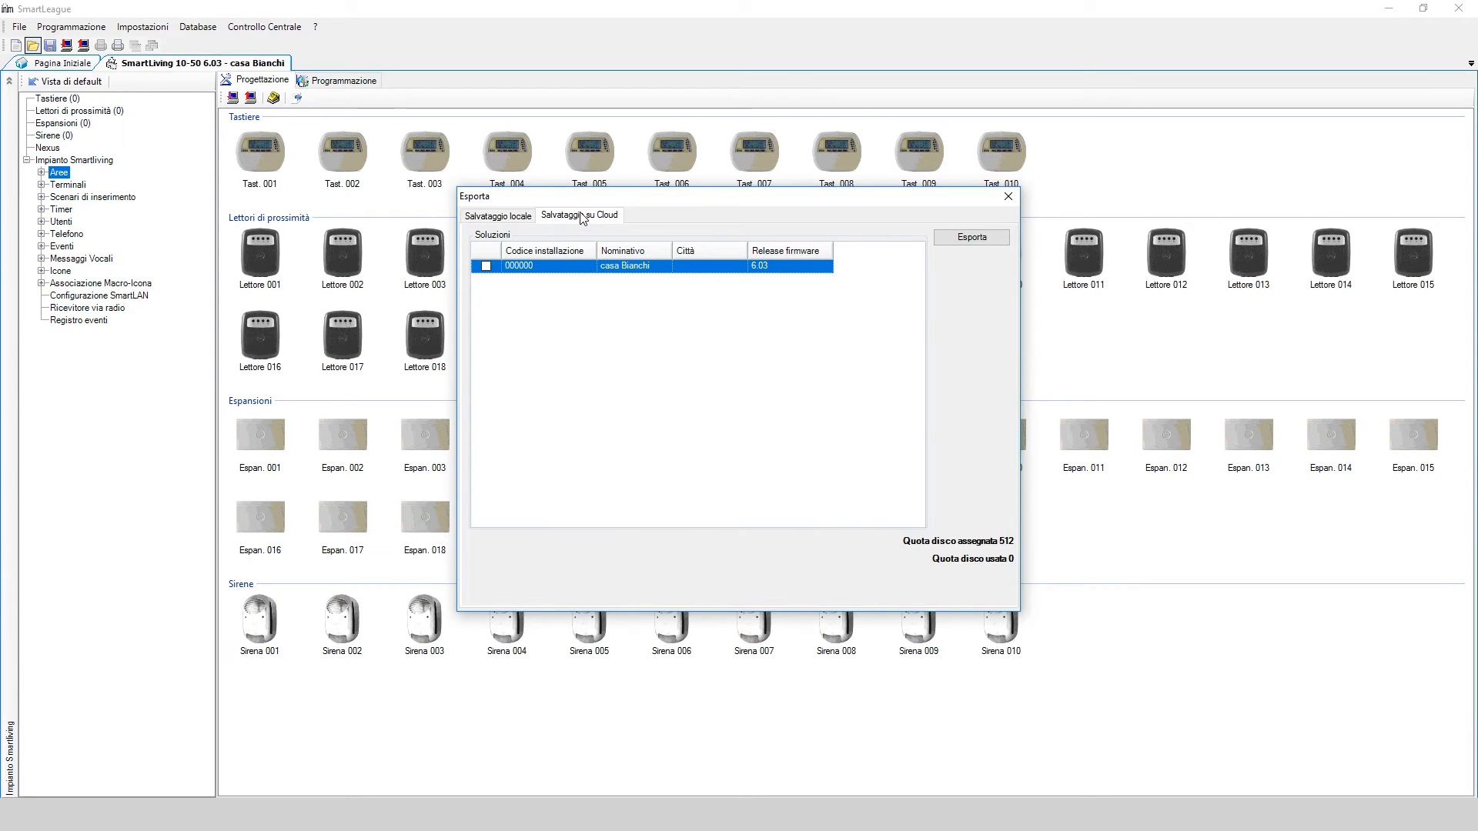
click(486, 266)
click(987, 237)
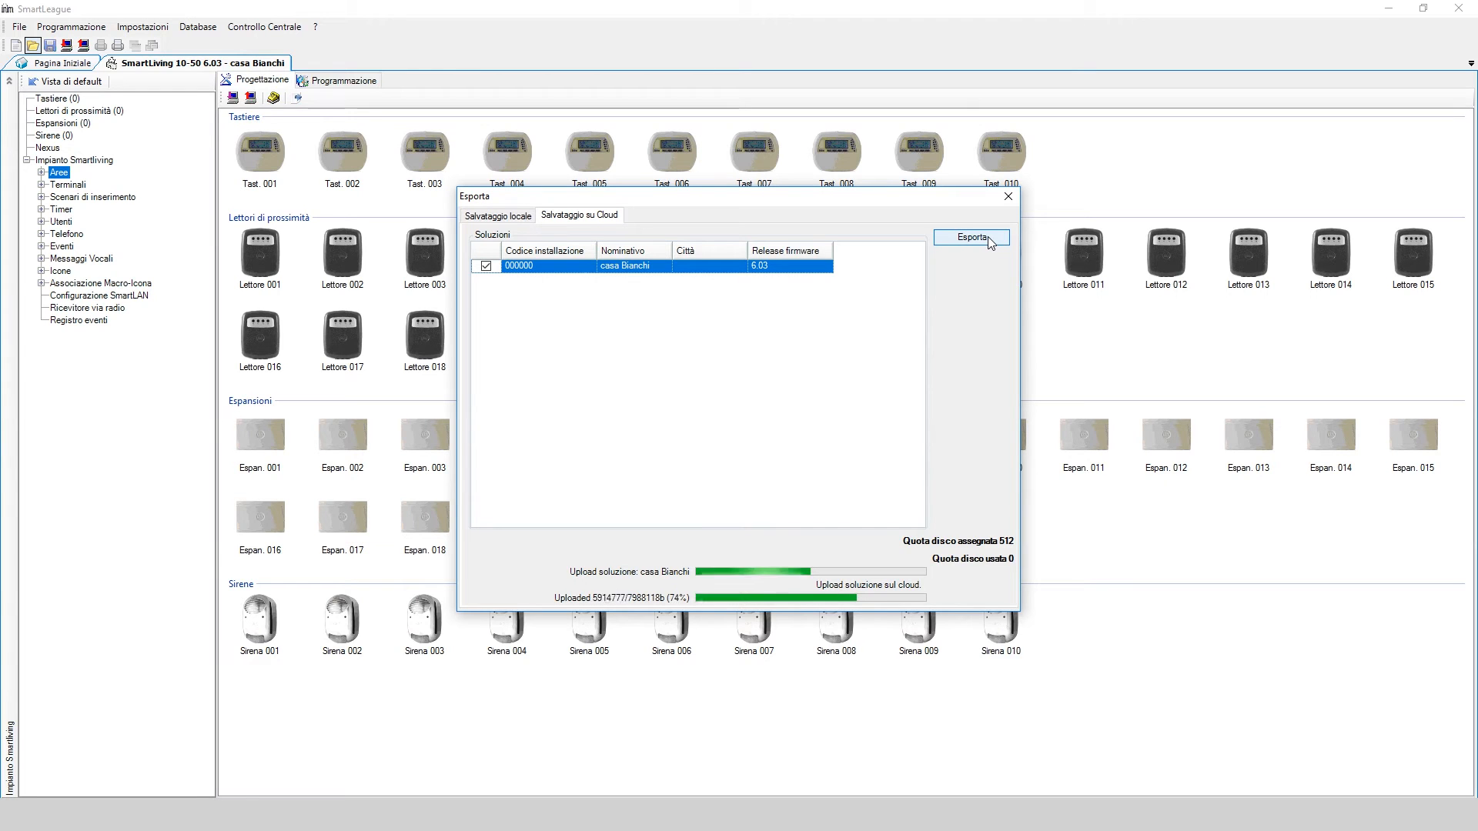
click(1008, 197)
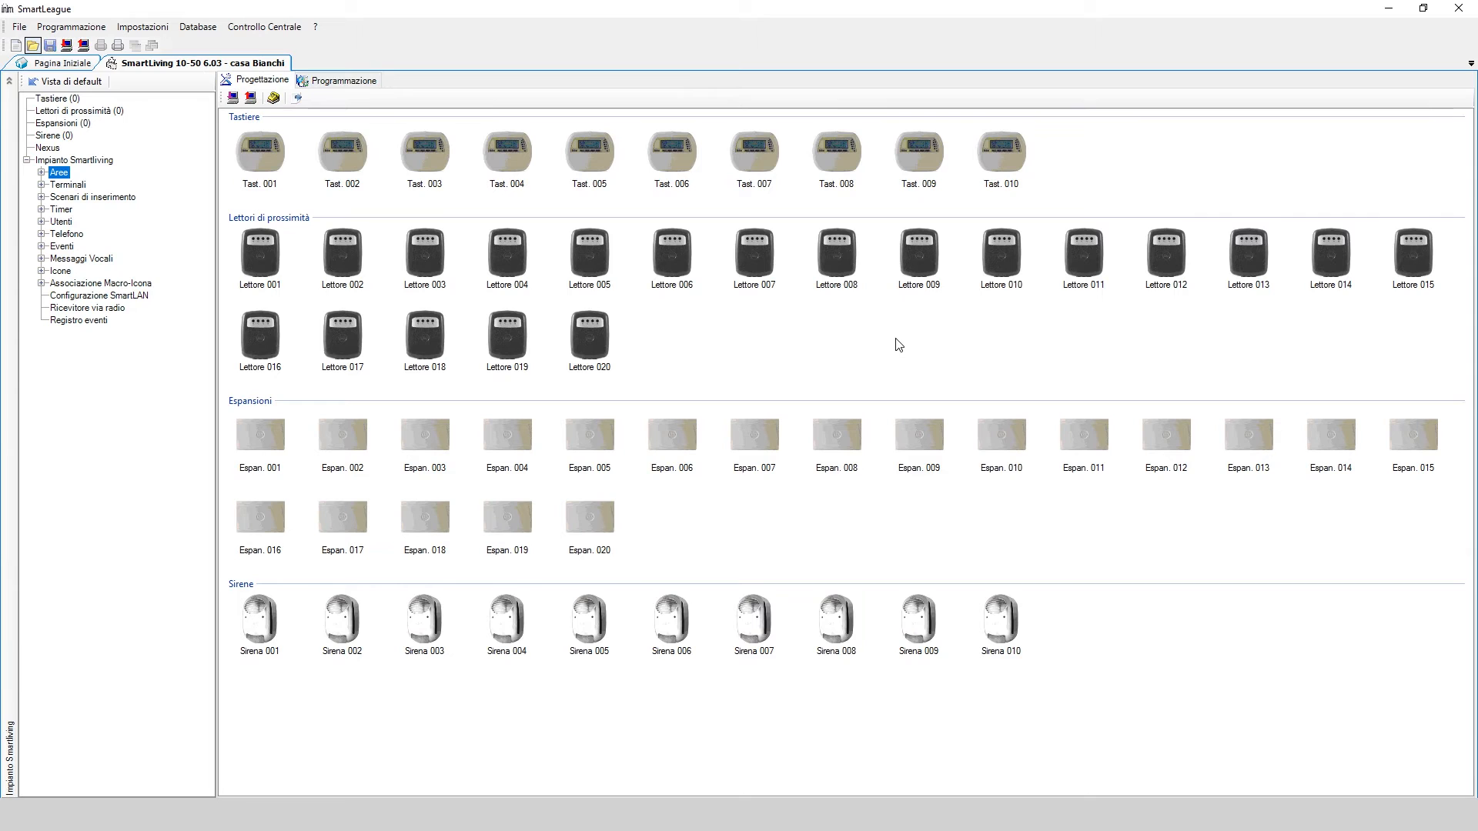
Import the casa Bianchi solution from Caricamento da Cloud into the local database
click(198, 28)
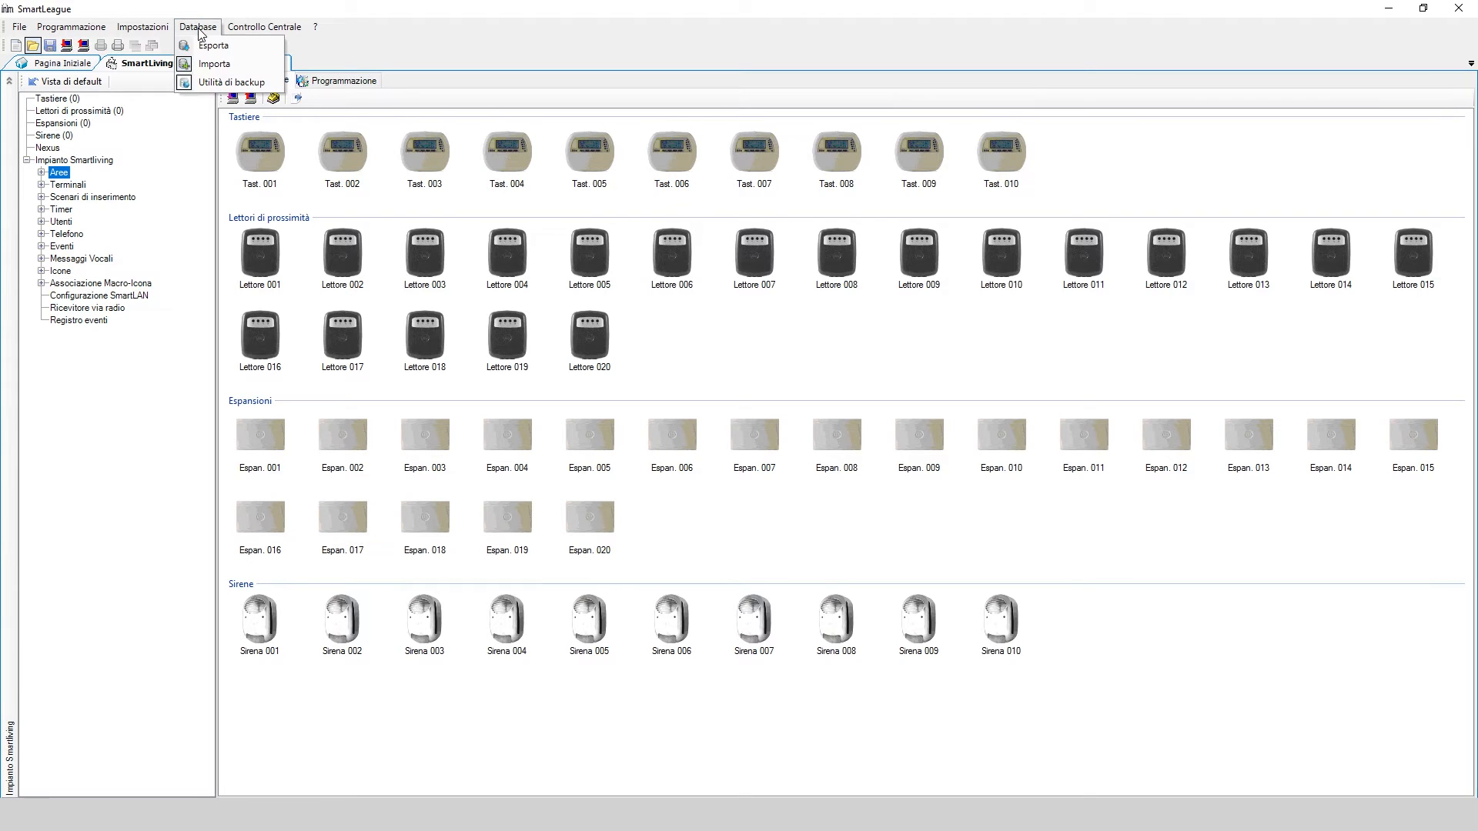
click(225, 68)
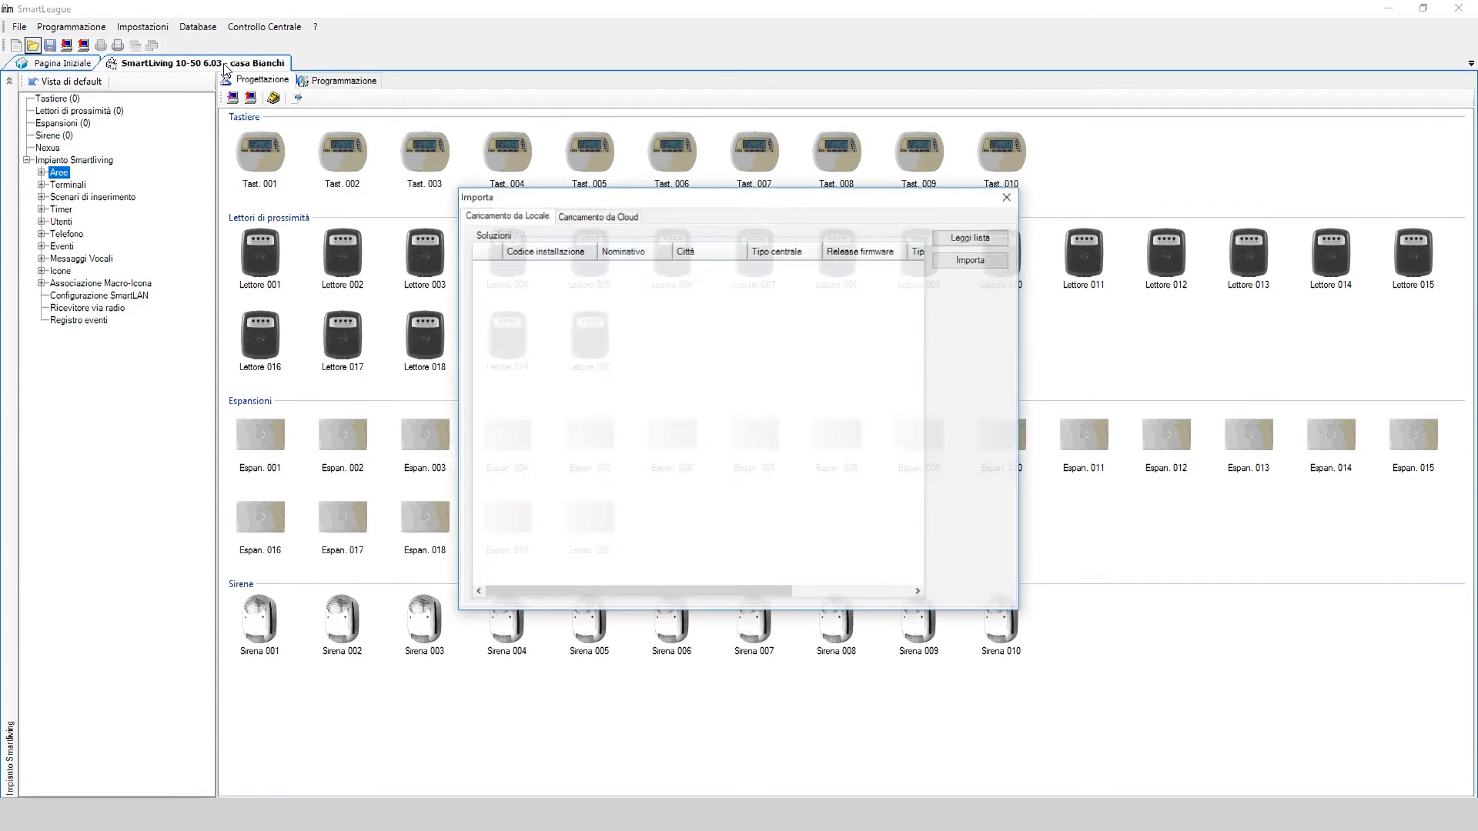
click(617, 219)
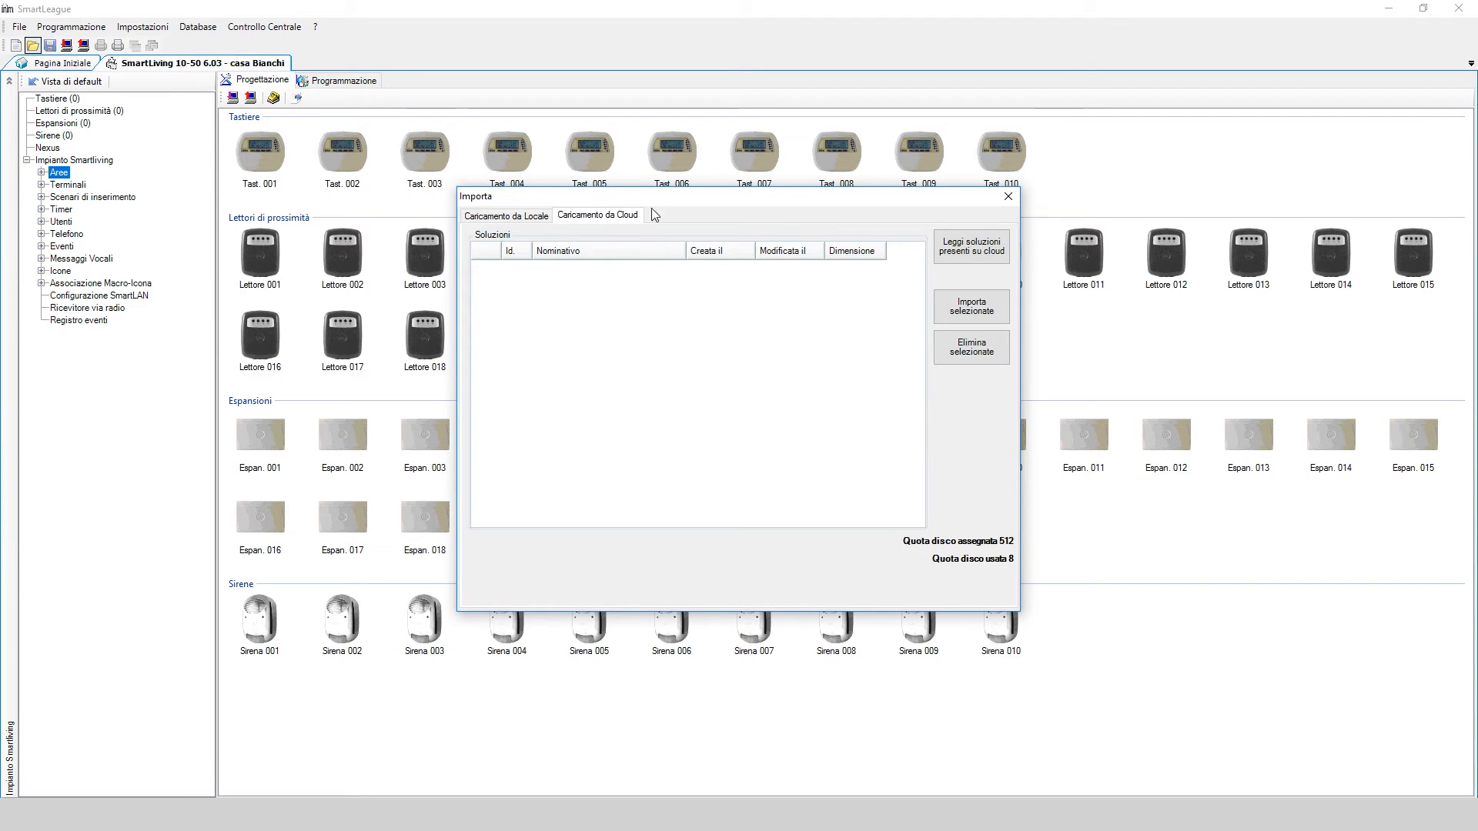
click(974, 252)
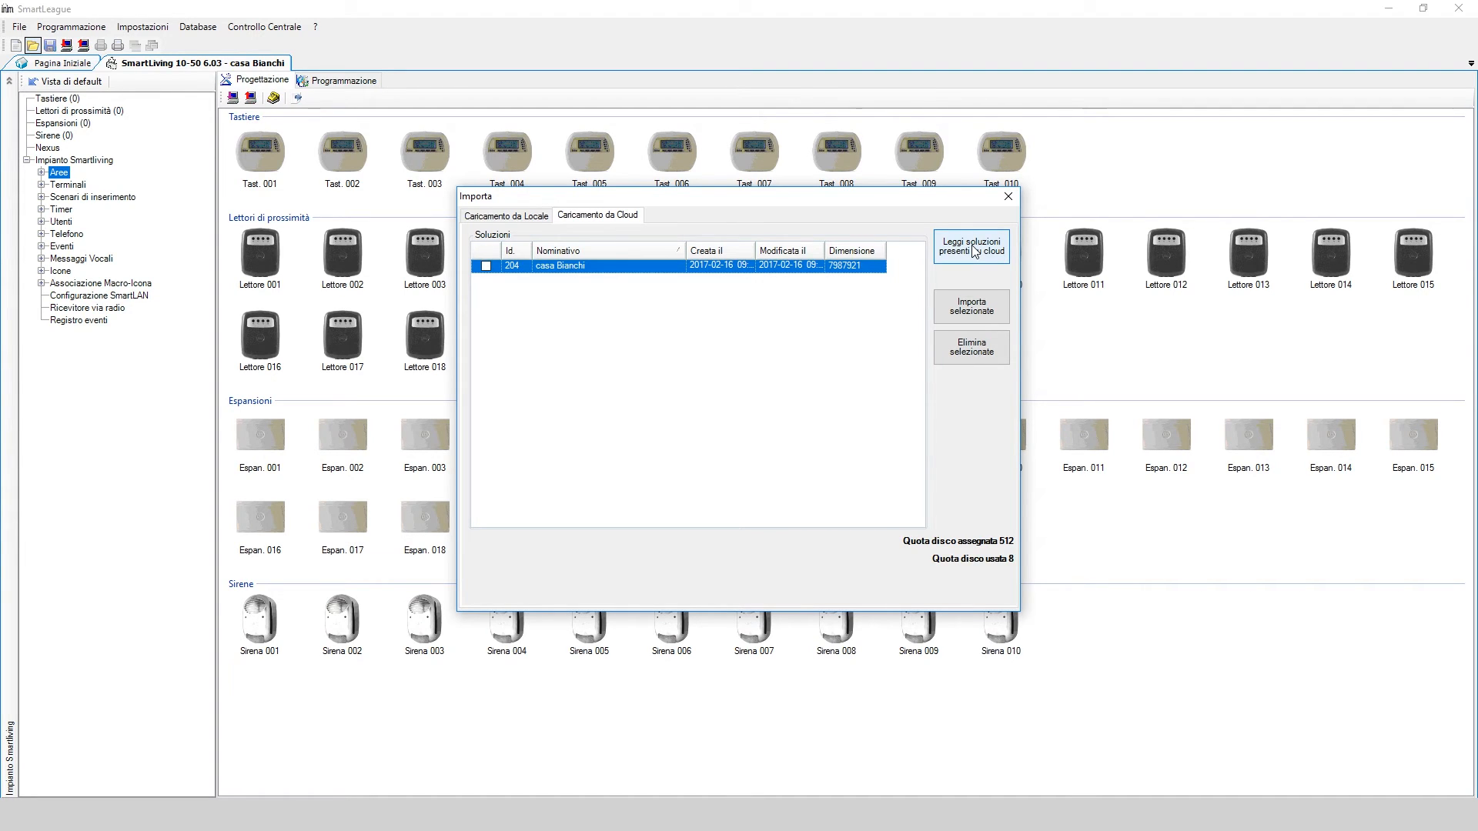
click(485, 266)
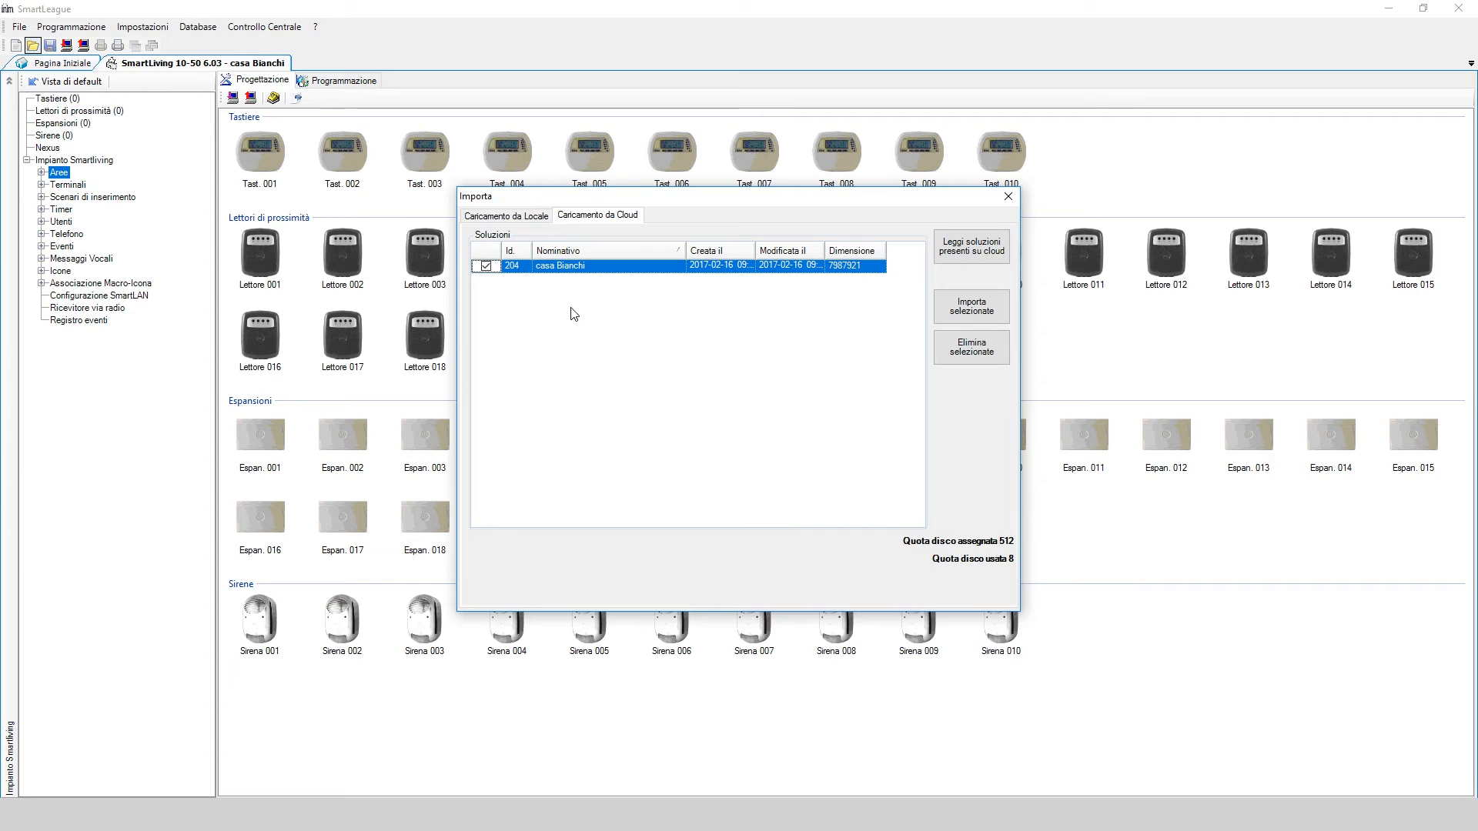
click(961, 312)
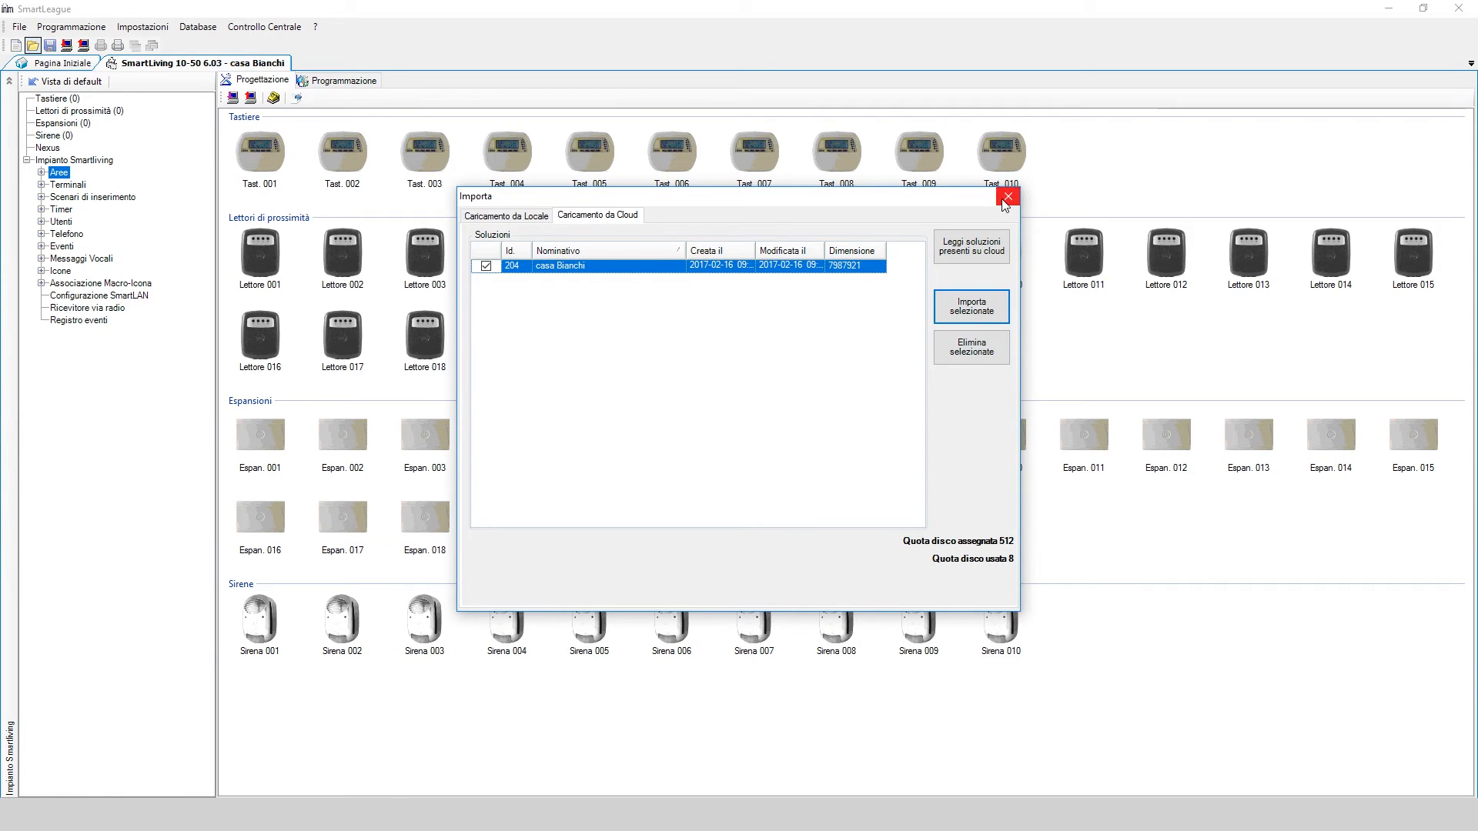
click(1008, 196)
click(32, 45)
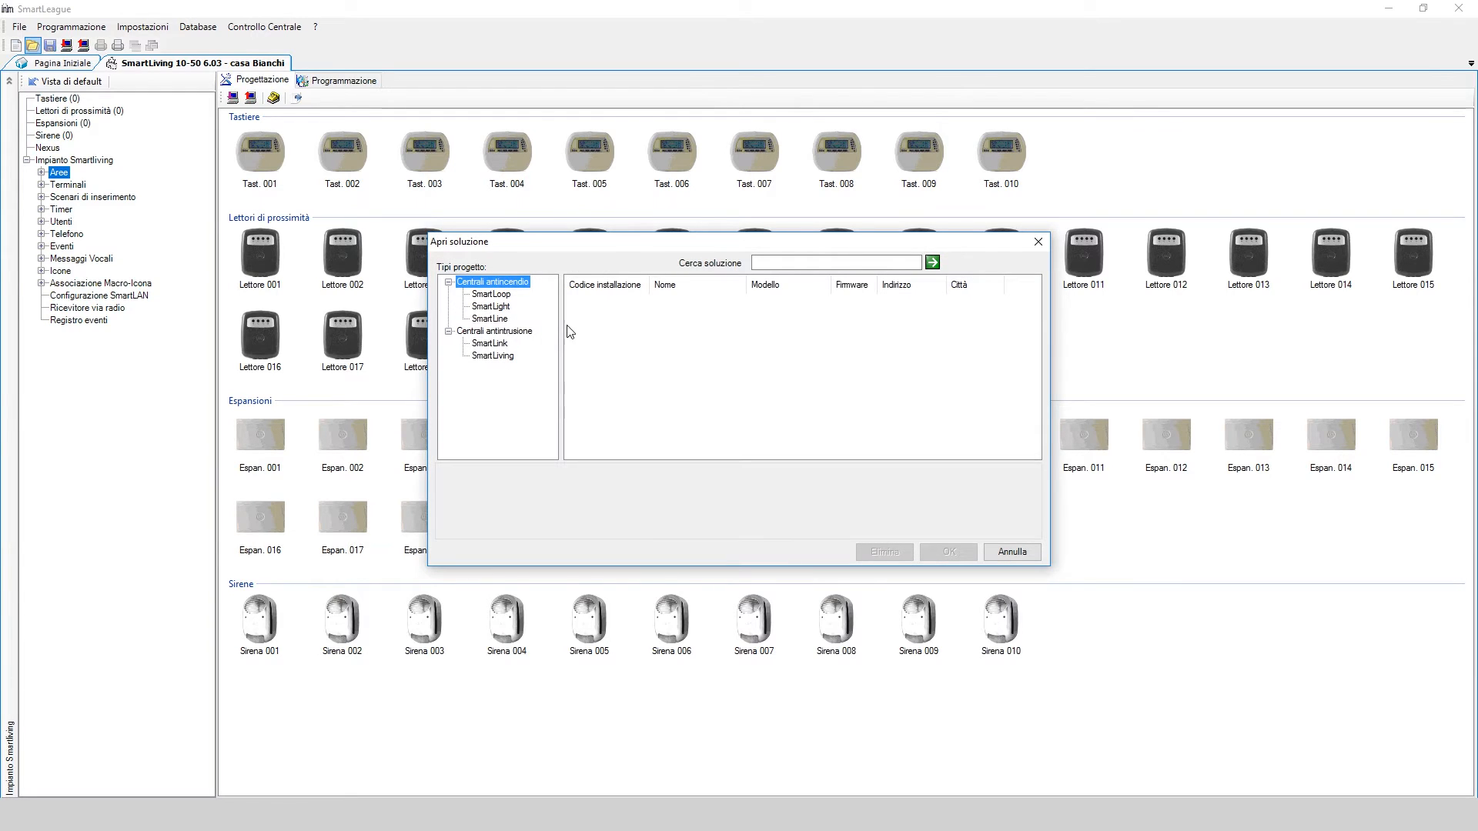
click(510, 359)
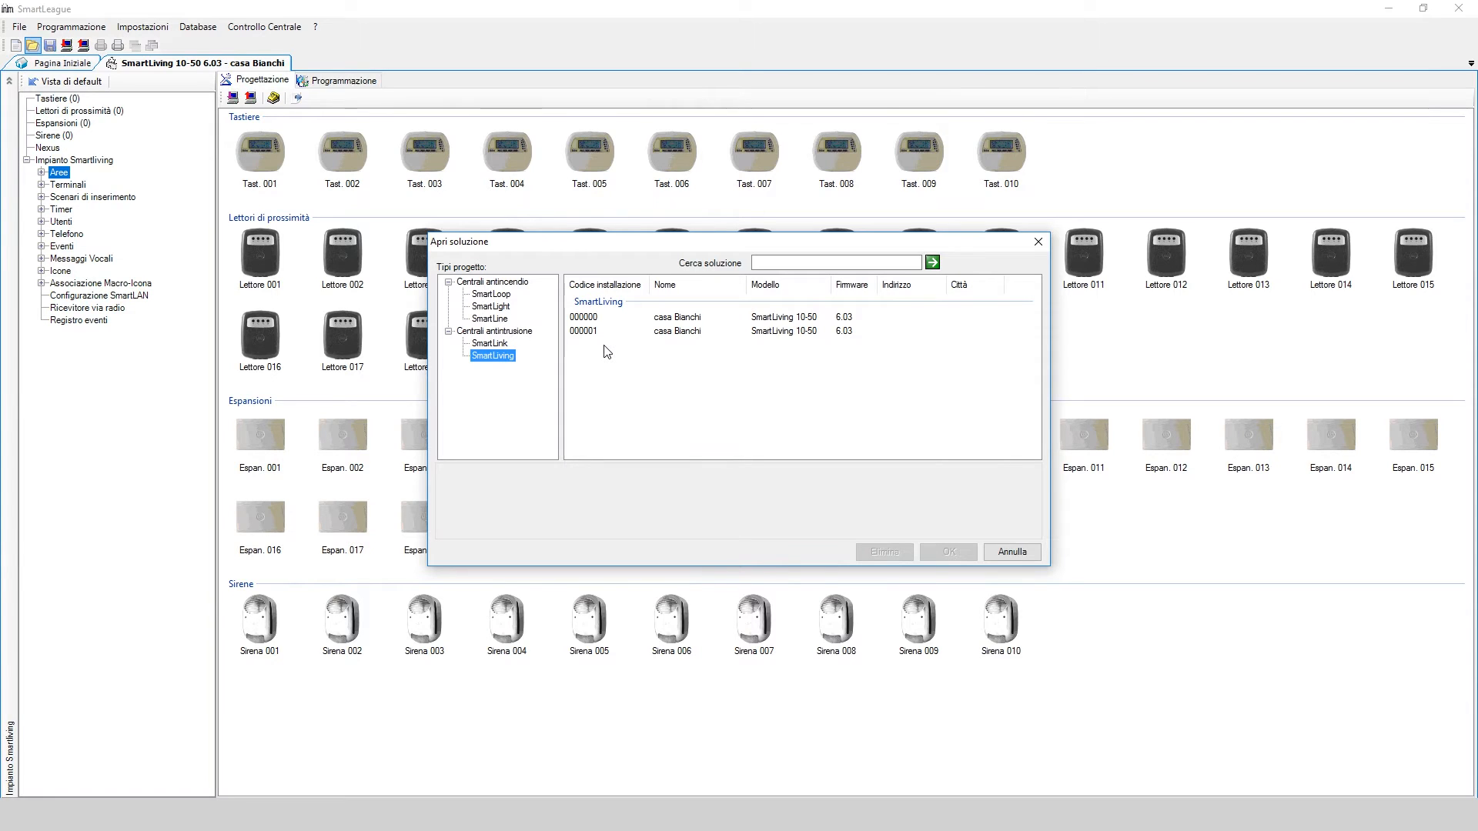
click(1013, 551)
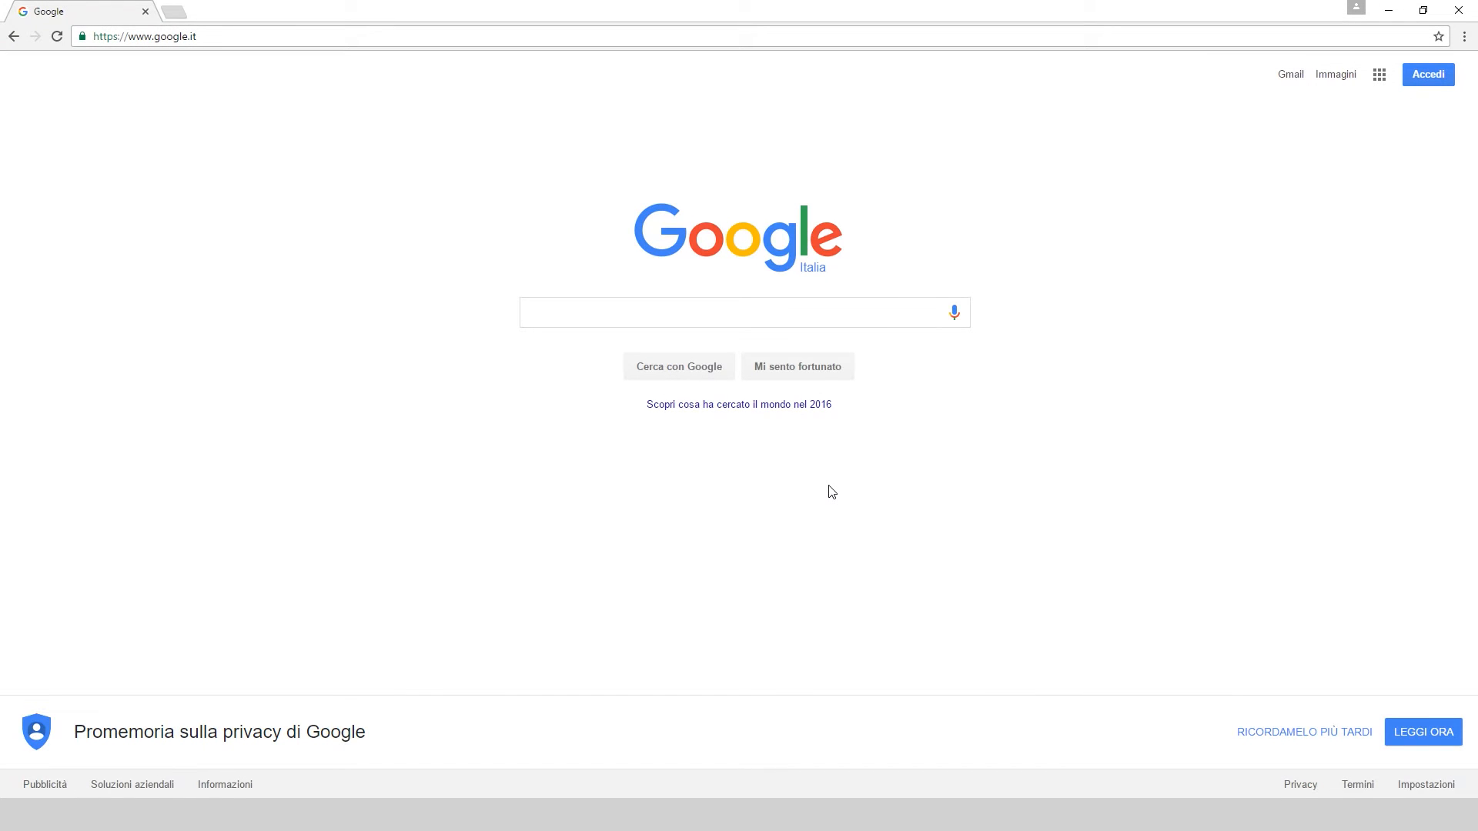
click(368, 34)
text(www.inimcloud.com)
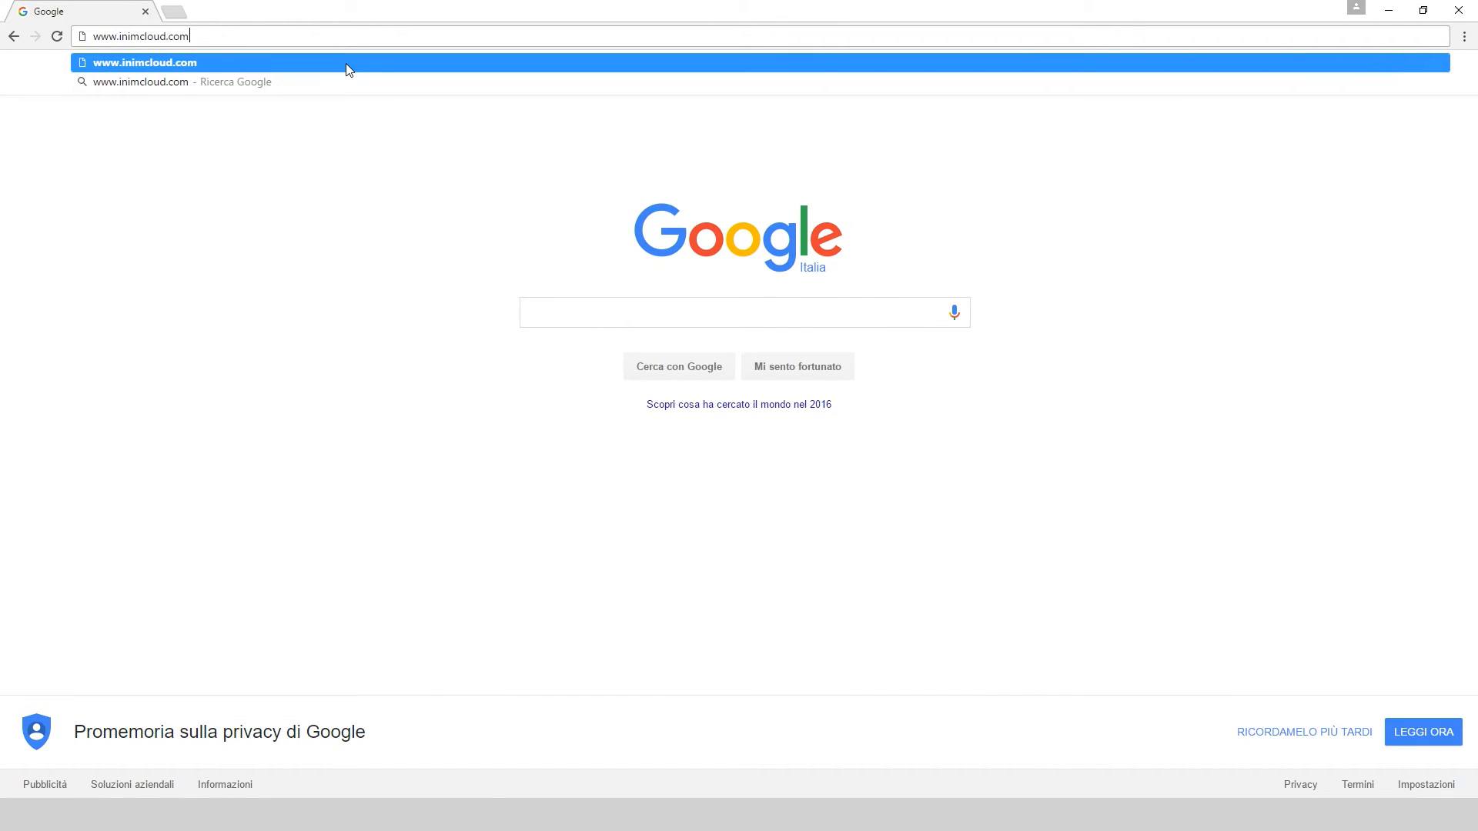
key(Return)
click(1116, 93)
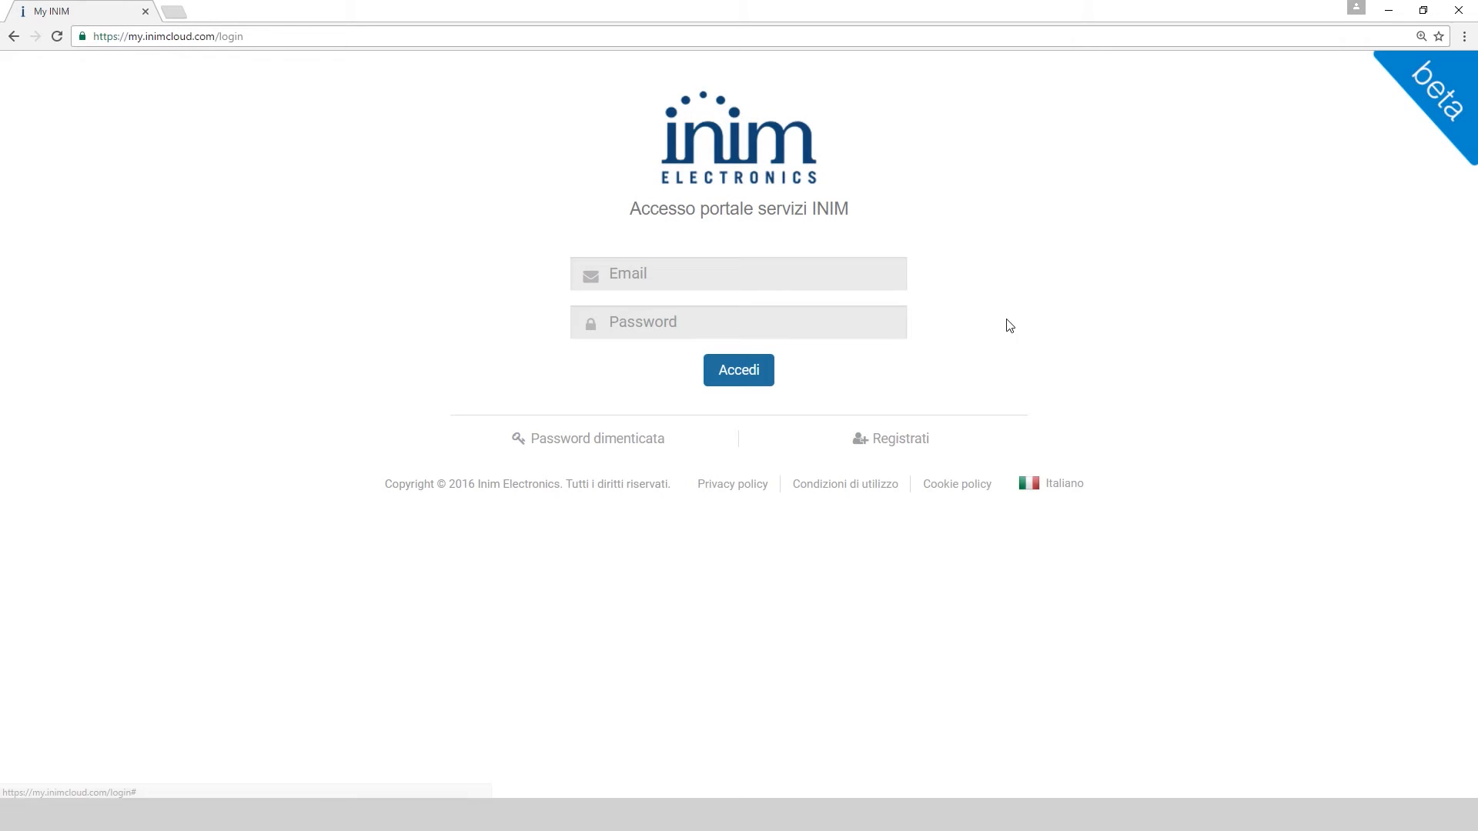
click(901, 441)
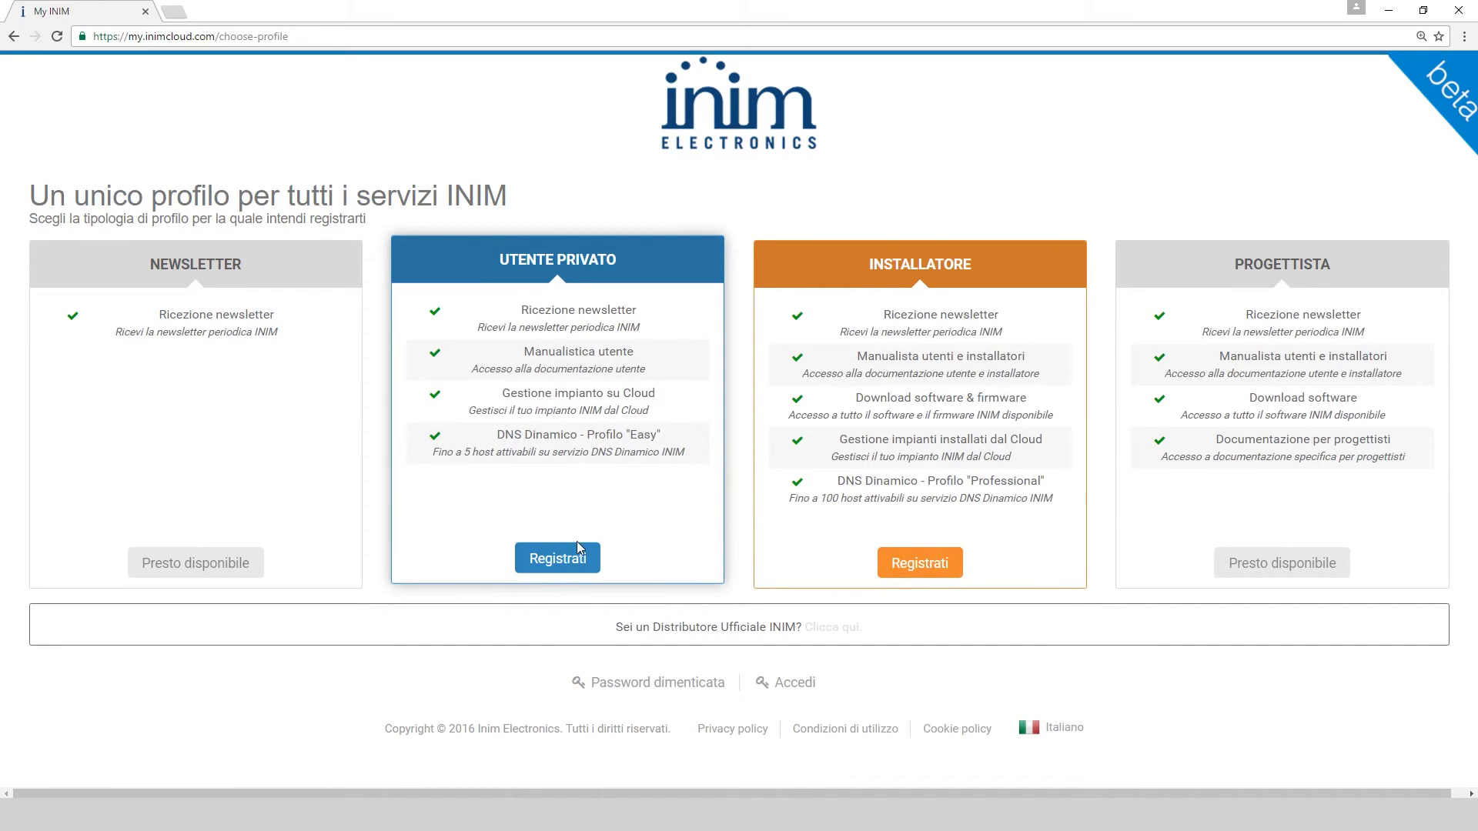
click(574, 568)
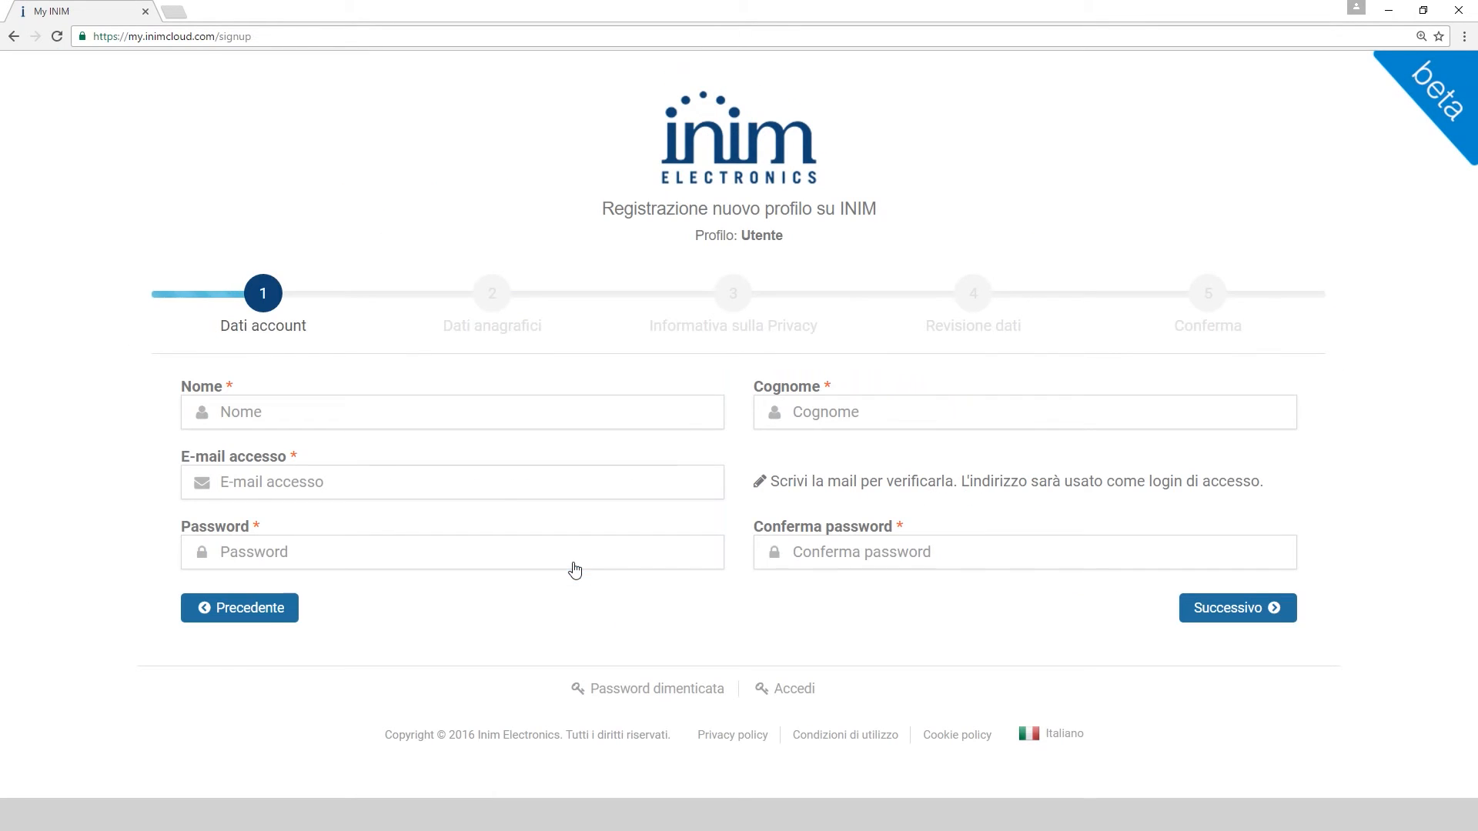
Fill the Dati account step with the user's first name, surname, login e-mail and password
click(407, 412)
key(Tab)
key(Tab)
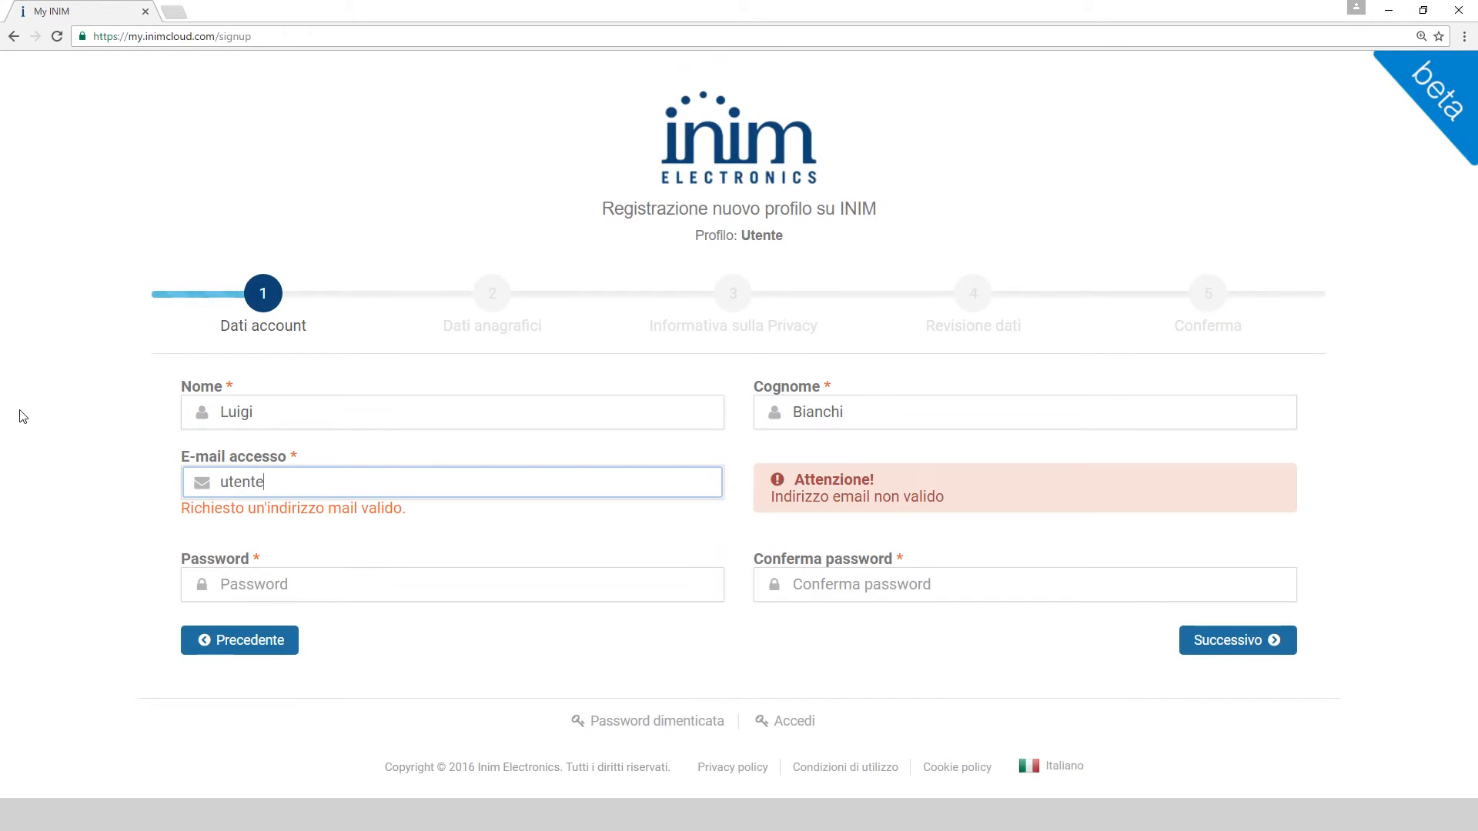
key(Tab)
text(password)
key(Tab)
text(password)
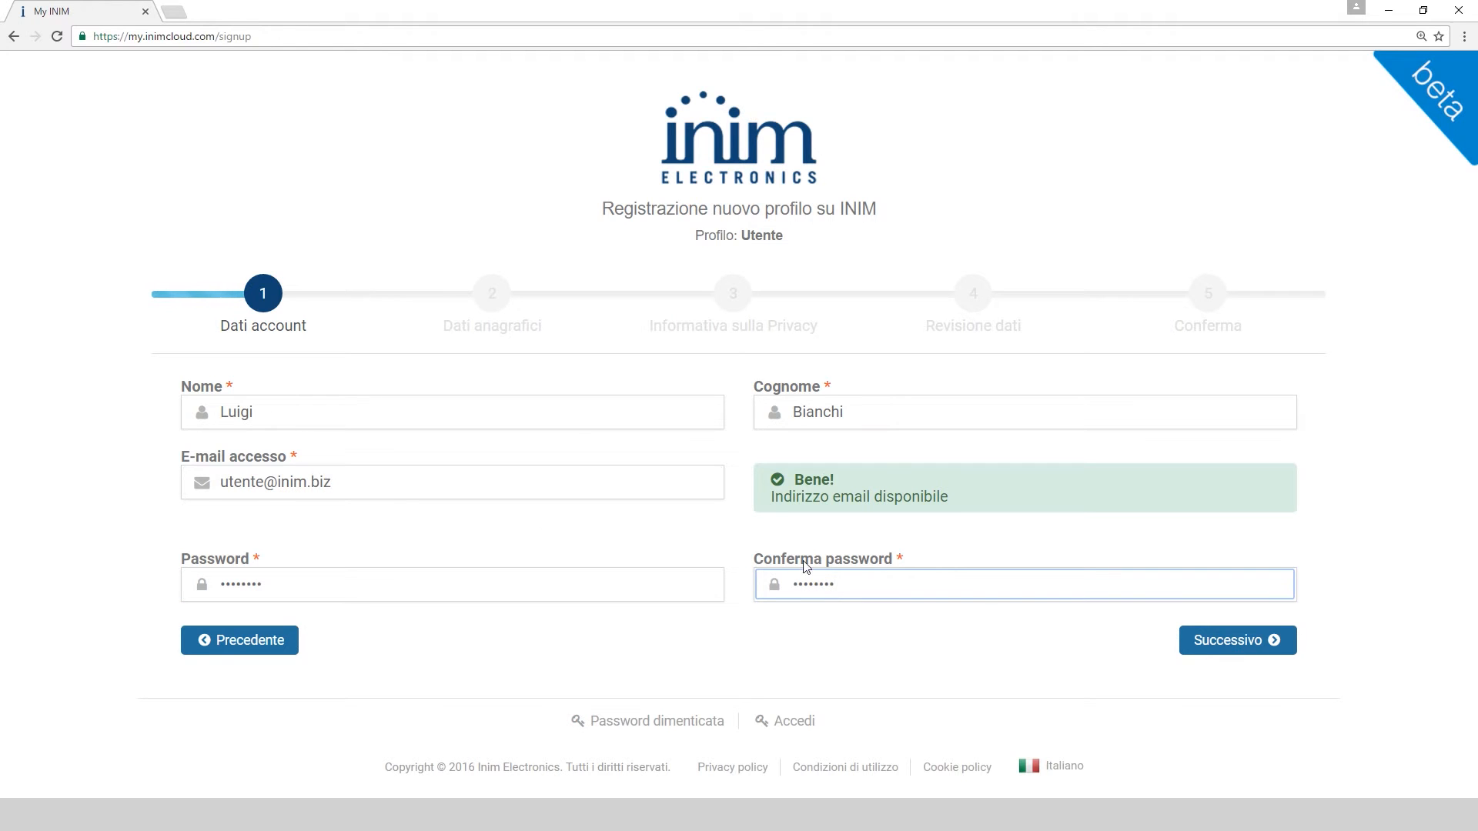
click(1255, 645)
Enter the personal details: province, town, street address, phone and mobile numbers
click(851, 416)
click(847, 521)
click(1140, 416)
scroll(1139, 450, down, 7)
click(1228, 526)
click(867, 485)
text(via Roma)
key(Tab)
text(00390735222222)
key(Tab)
text(00393334444444)
click(1228, 612)
Go through the privacy and data review steps and submit the registration
scroll(1136, 579, down, 2)
scroll(1135, 578, down, 10)
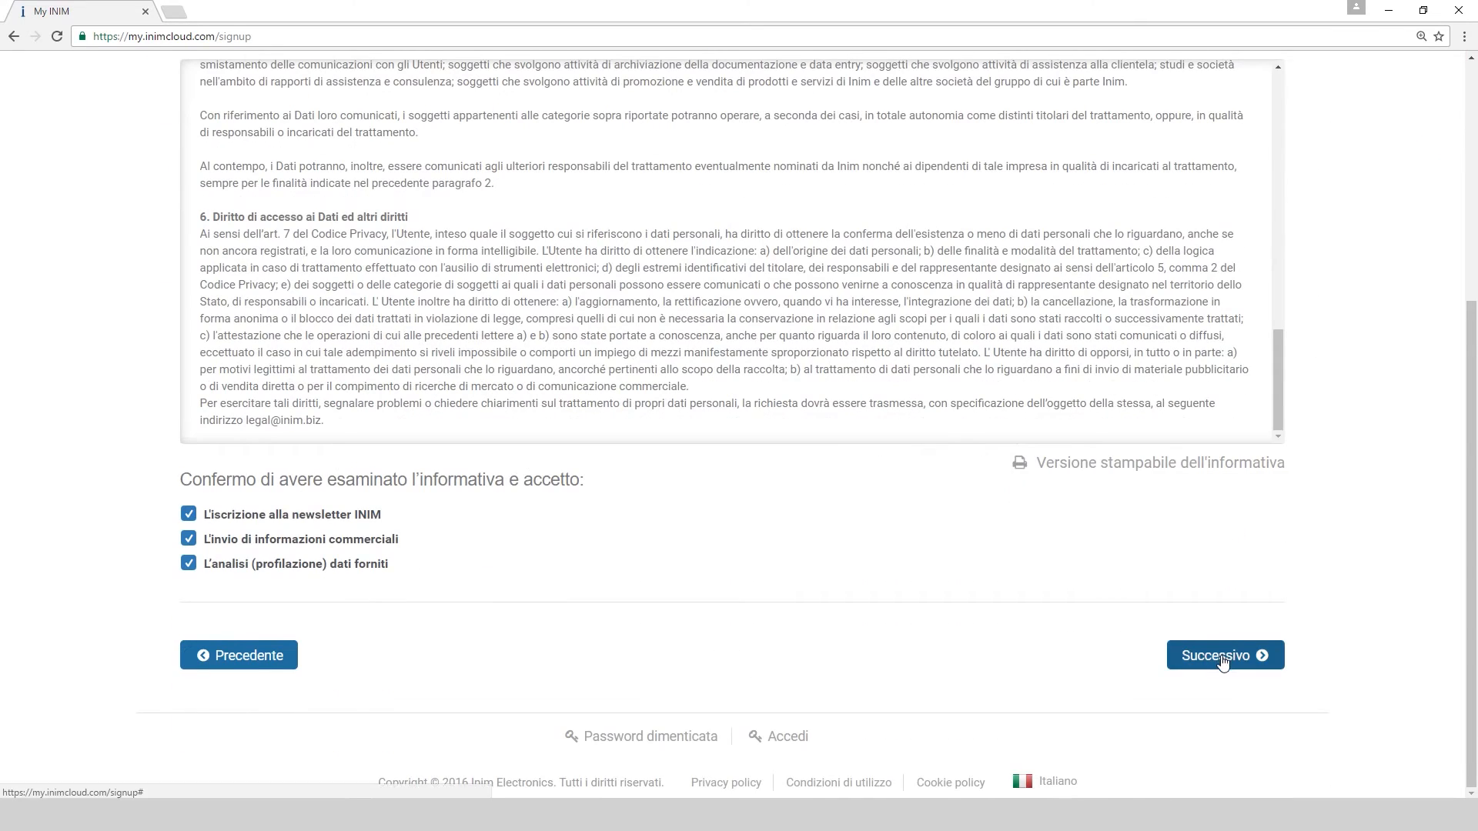
click(1222, 659)
scroll(1110, 567, down, 1)
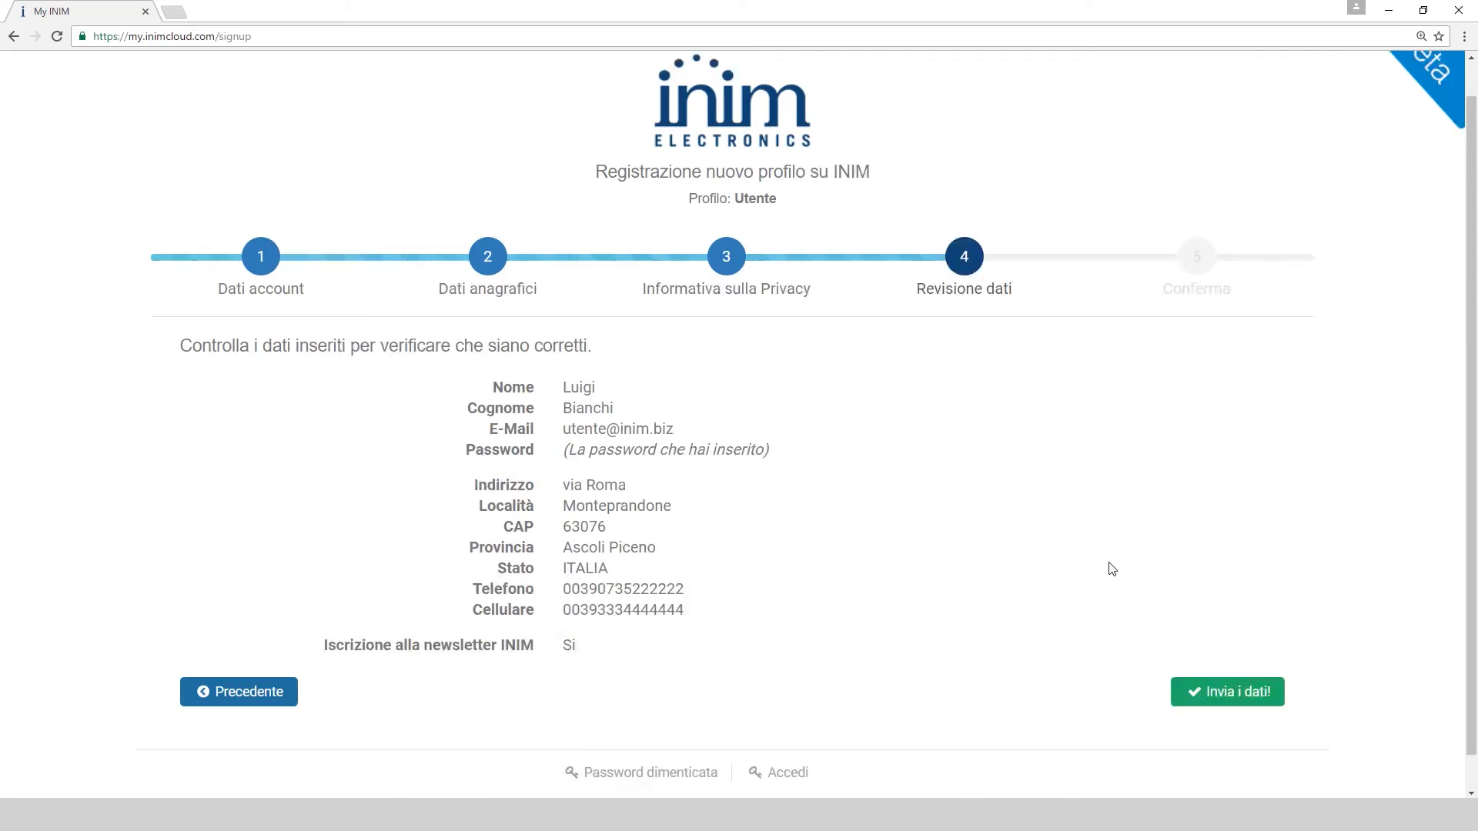
click(1222, 658)
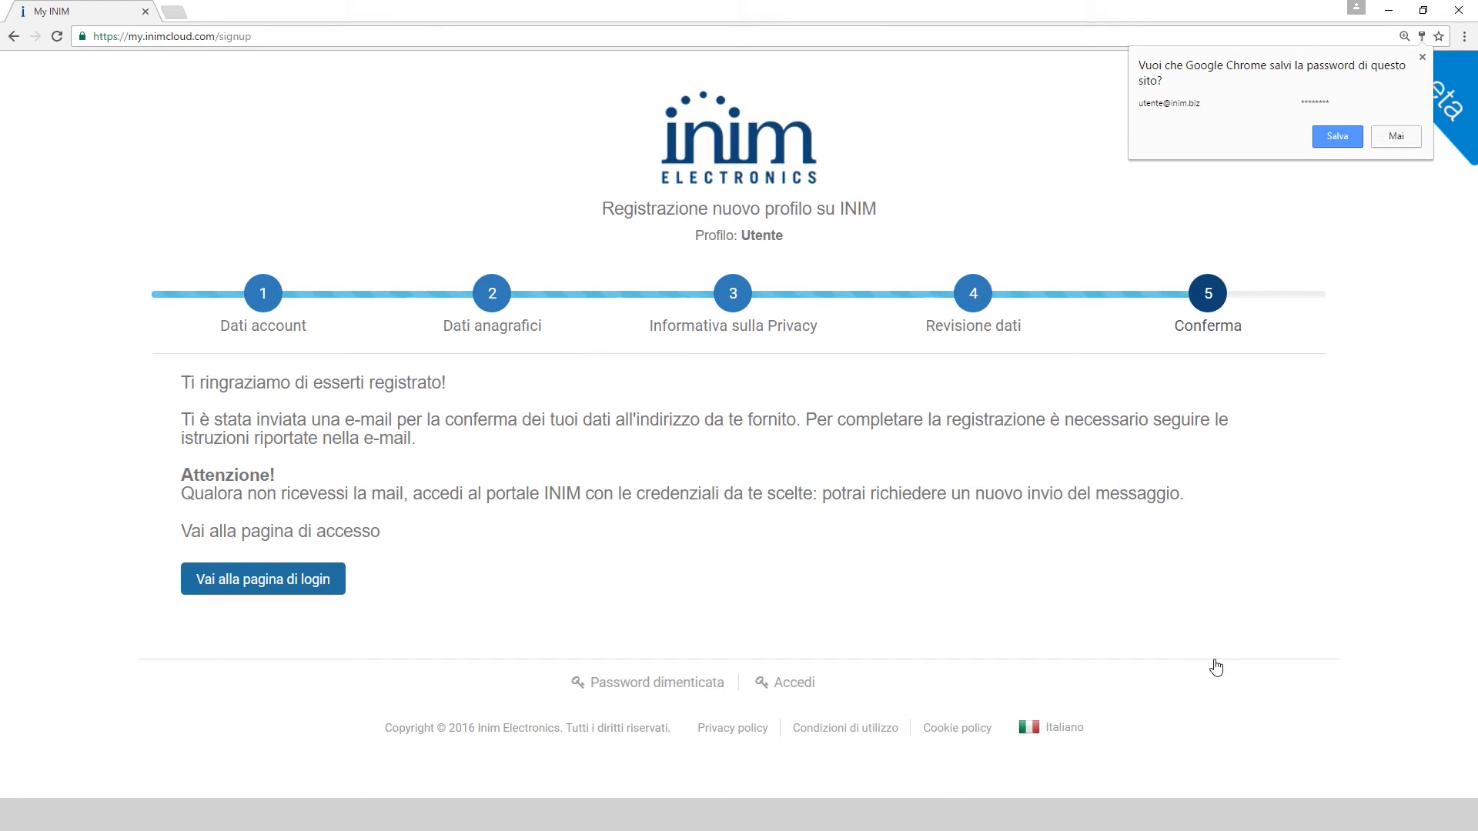
click(1154, 607)
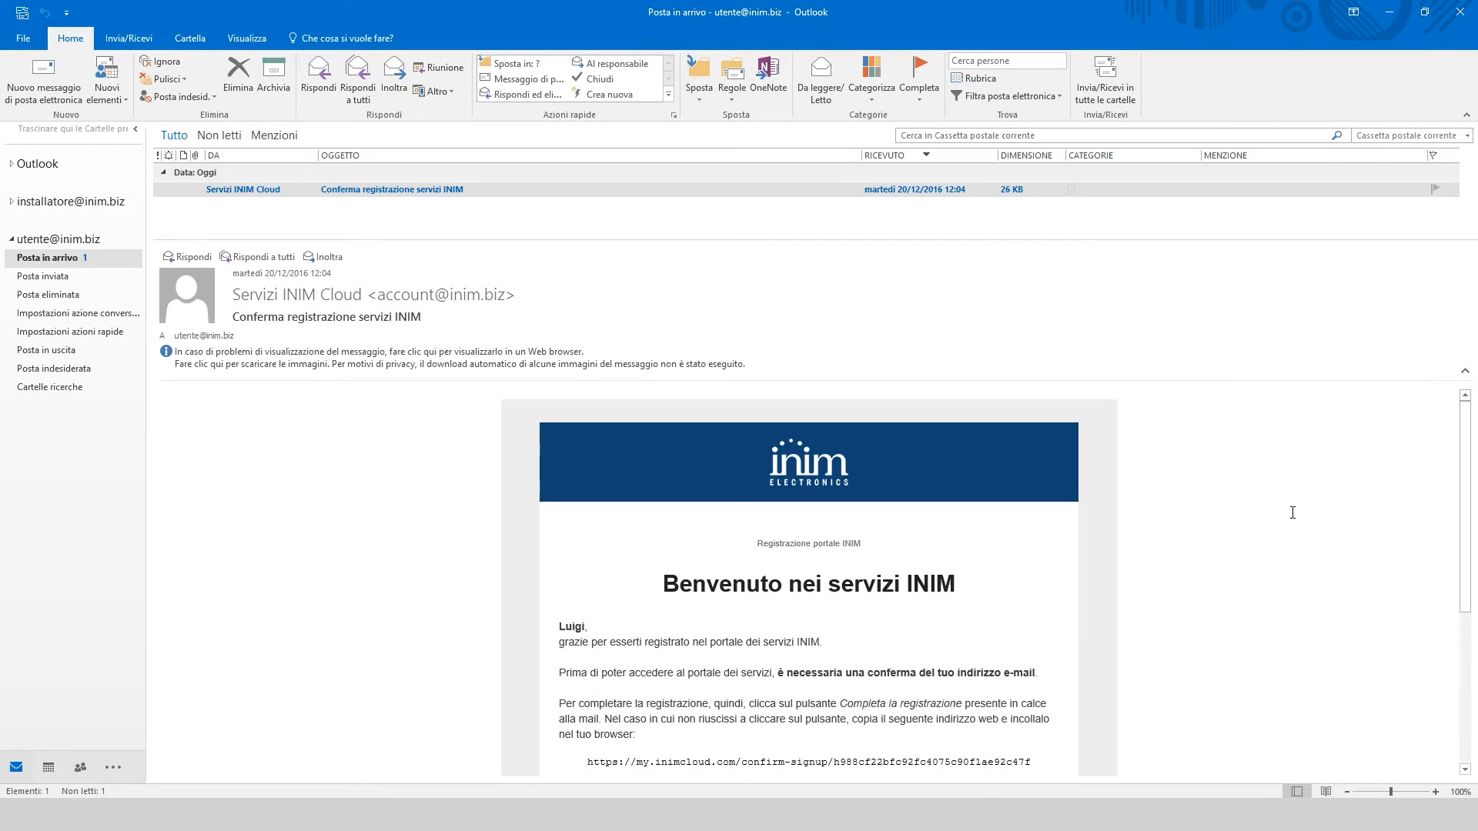
scroll(1252, 505, down, 4)
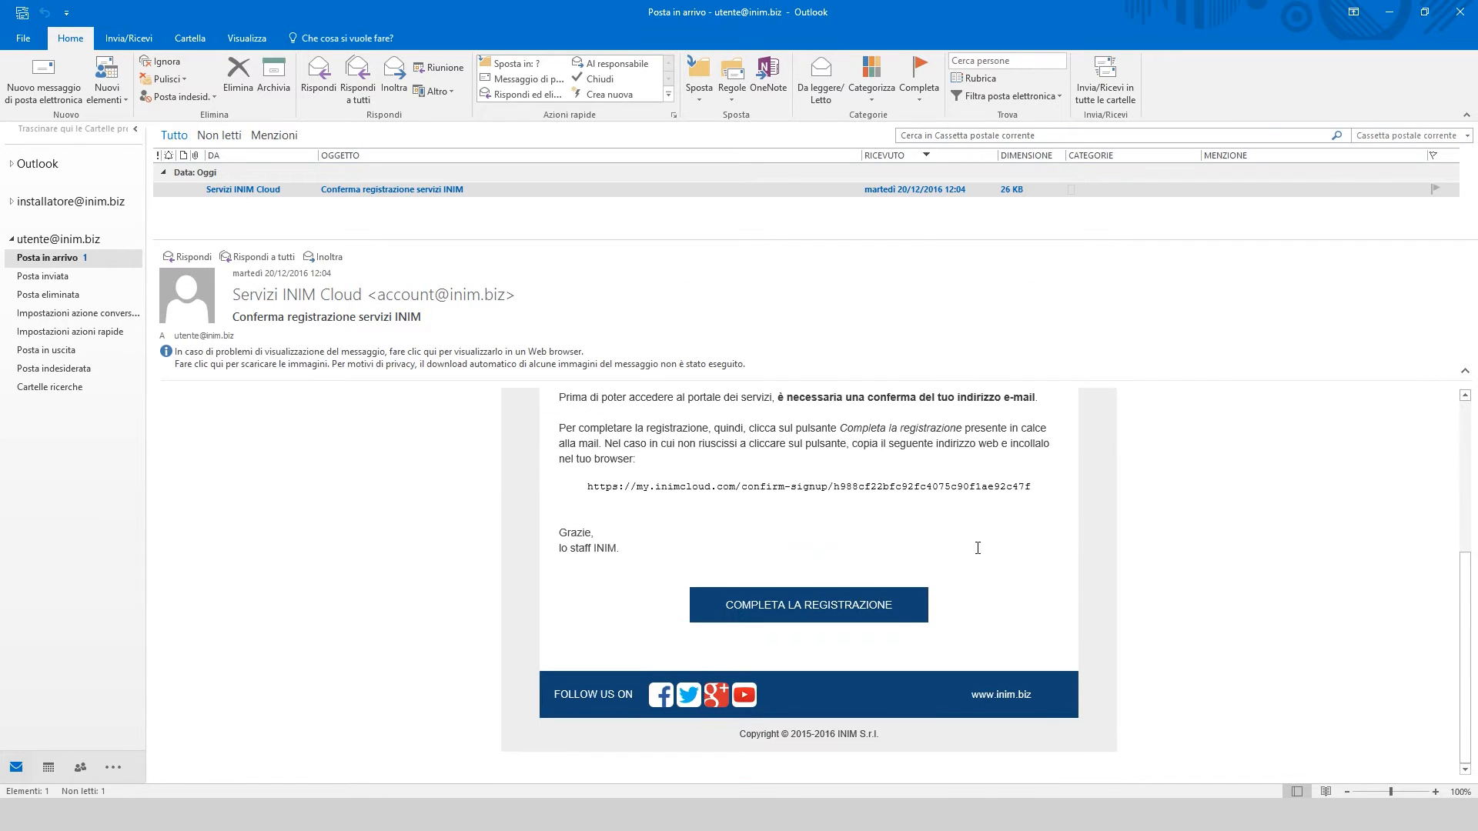
Log in to My INIM with the new user's e-mail and password, then launch INIM Cloud
click(801, 613)
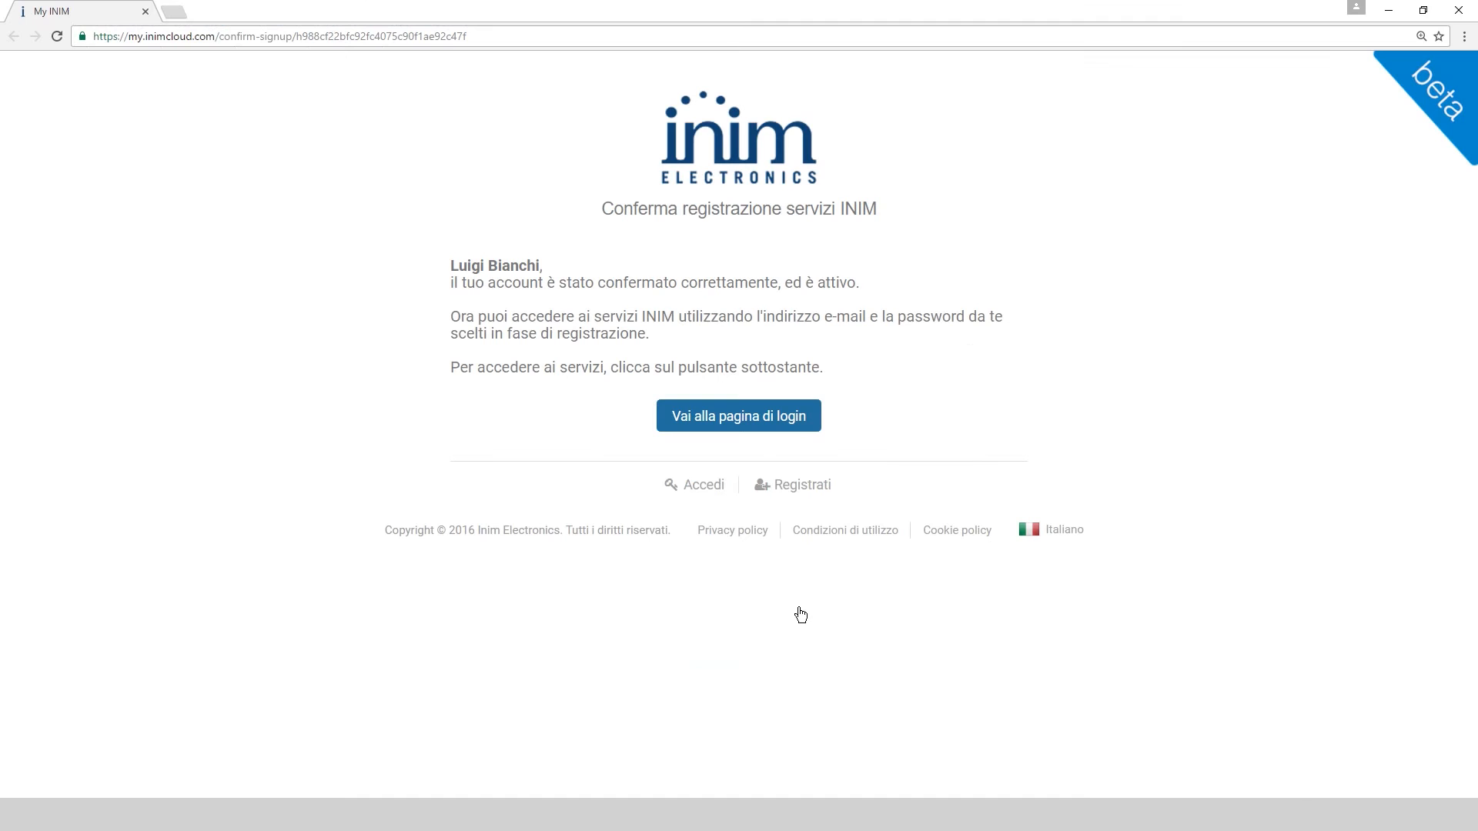
click(762, 422)
click(669, 276)
key(Tab)
text(********)
key(Return)
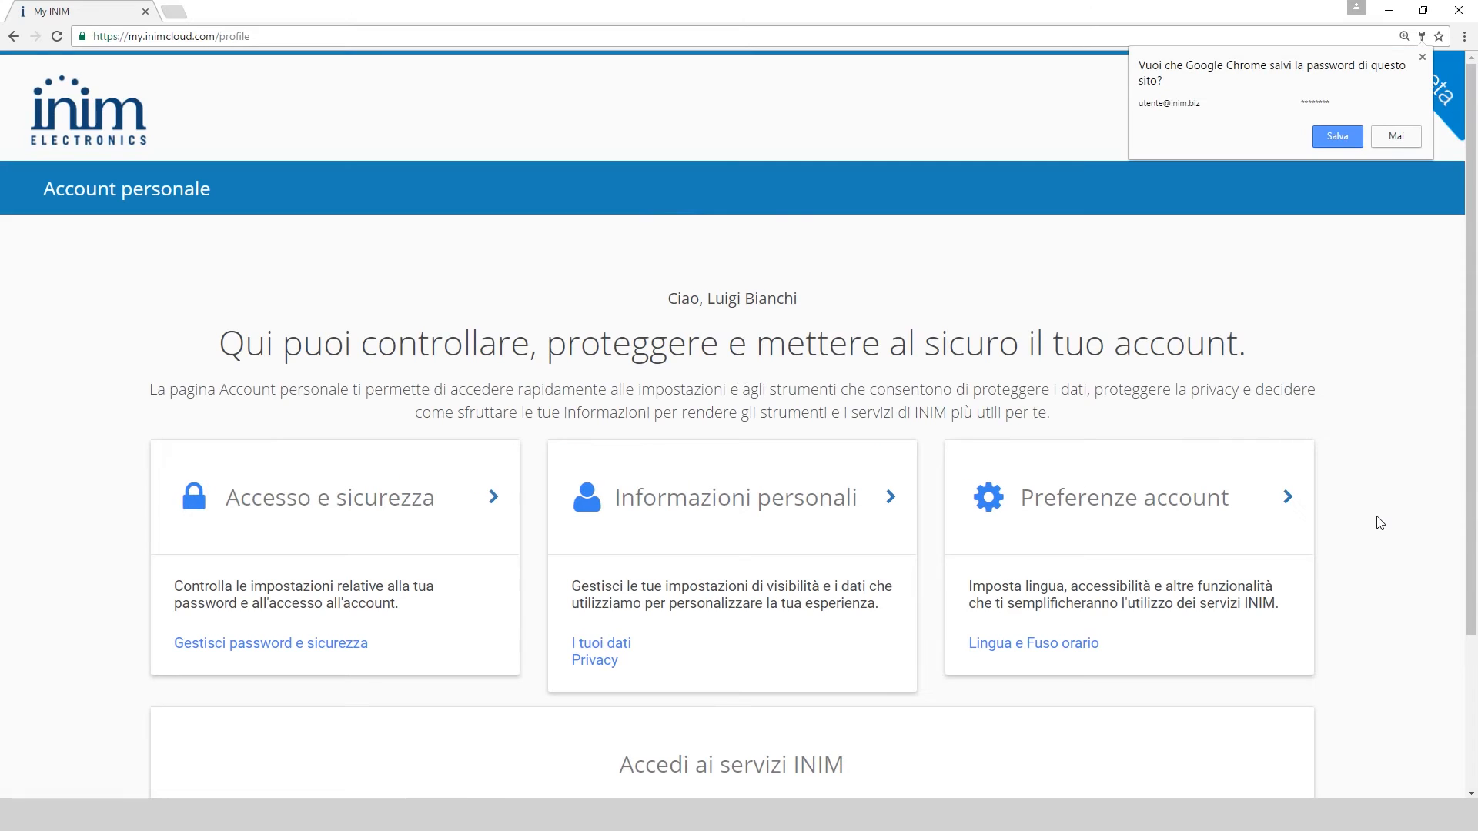
scroll(1398, 372, down, 5)
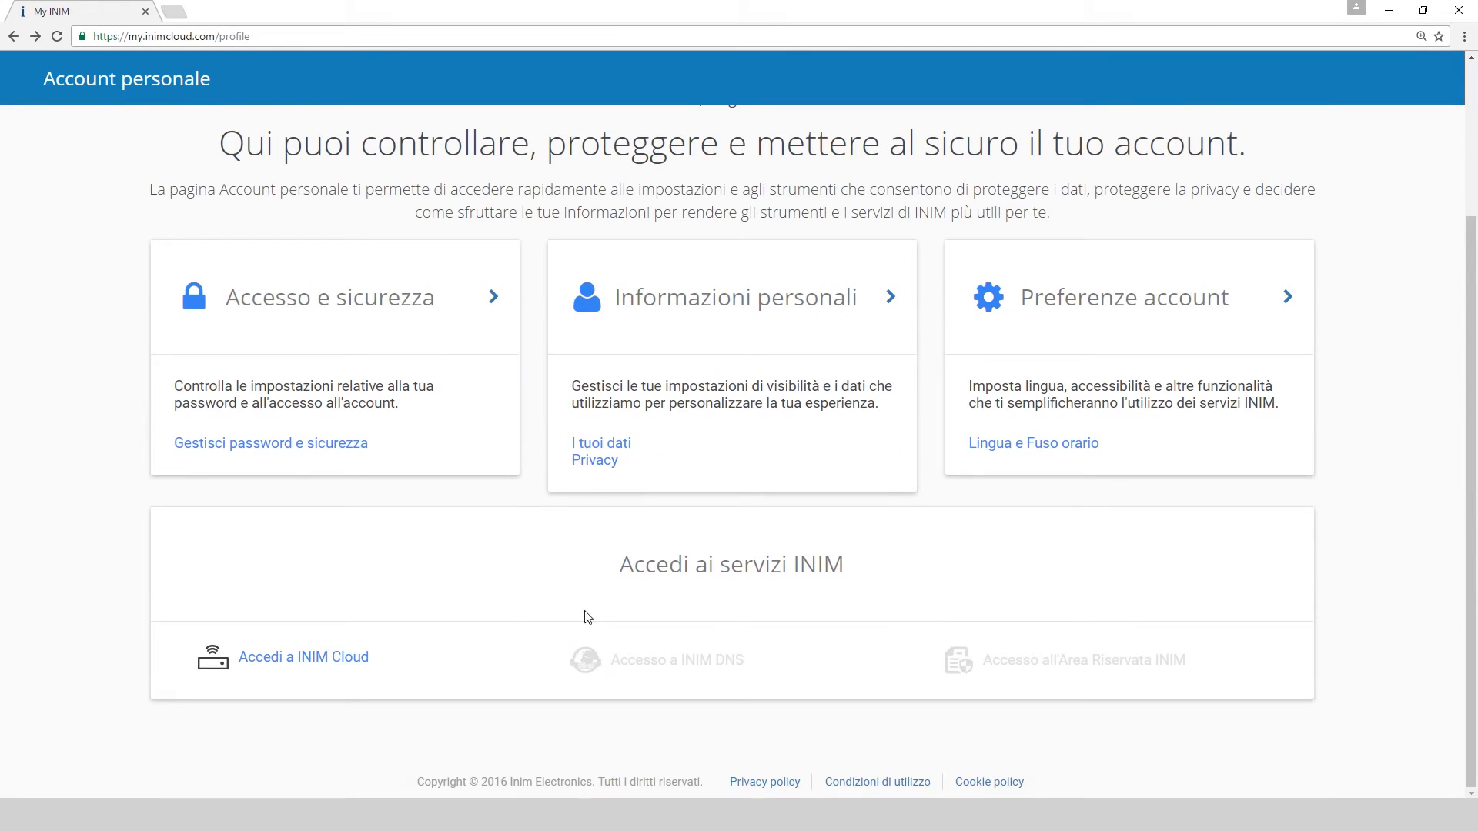
click(343, 658)
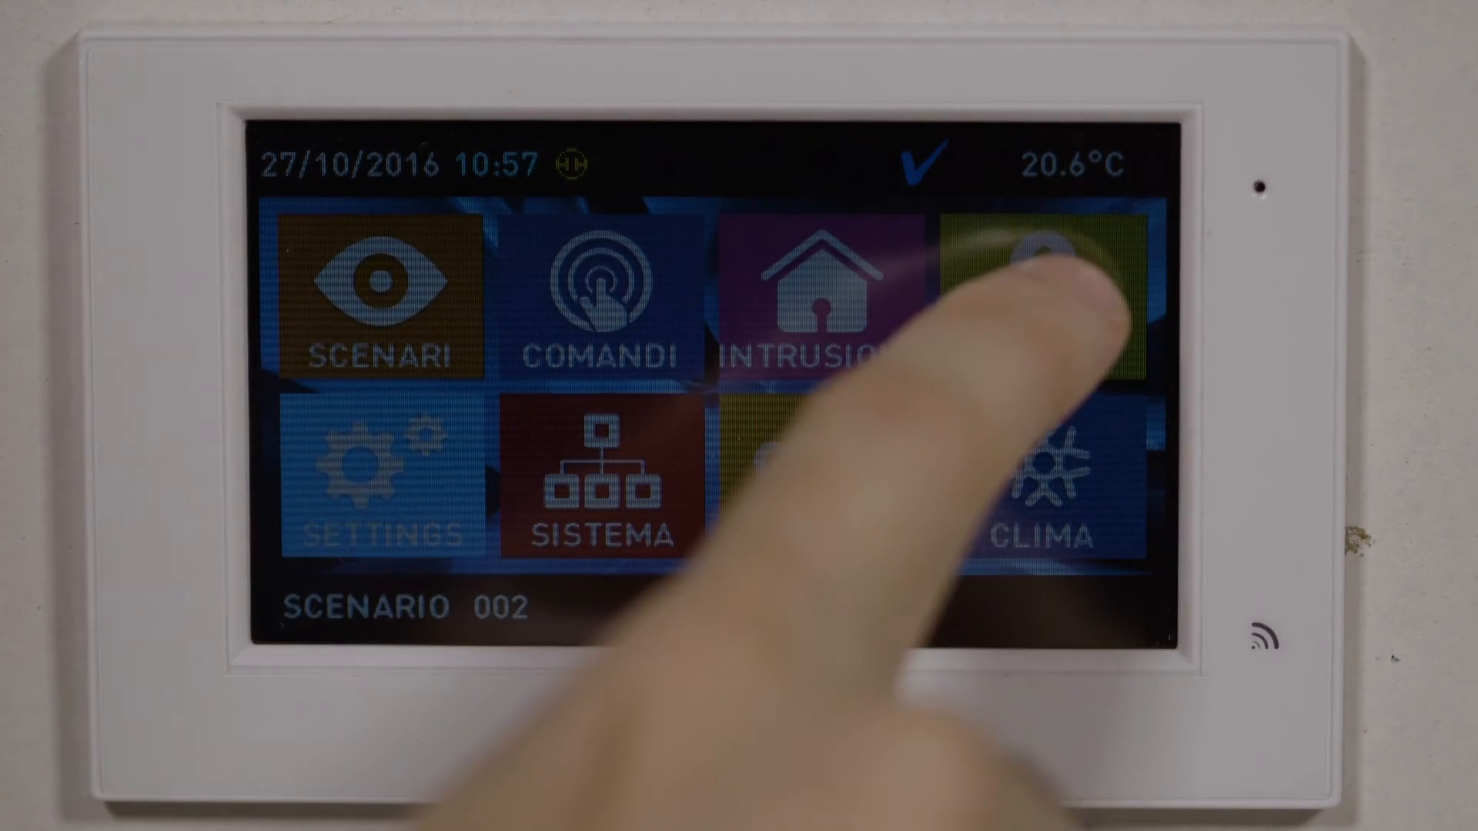
Unlock the keypad menu by entering and confirming the four-digit user code
click(1051, 285)
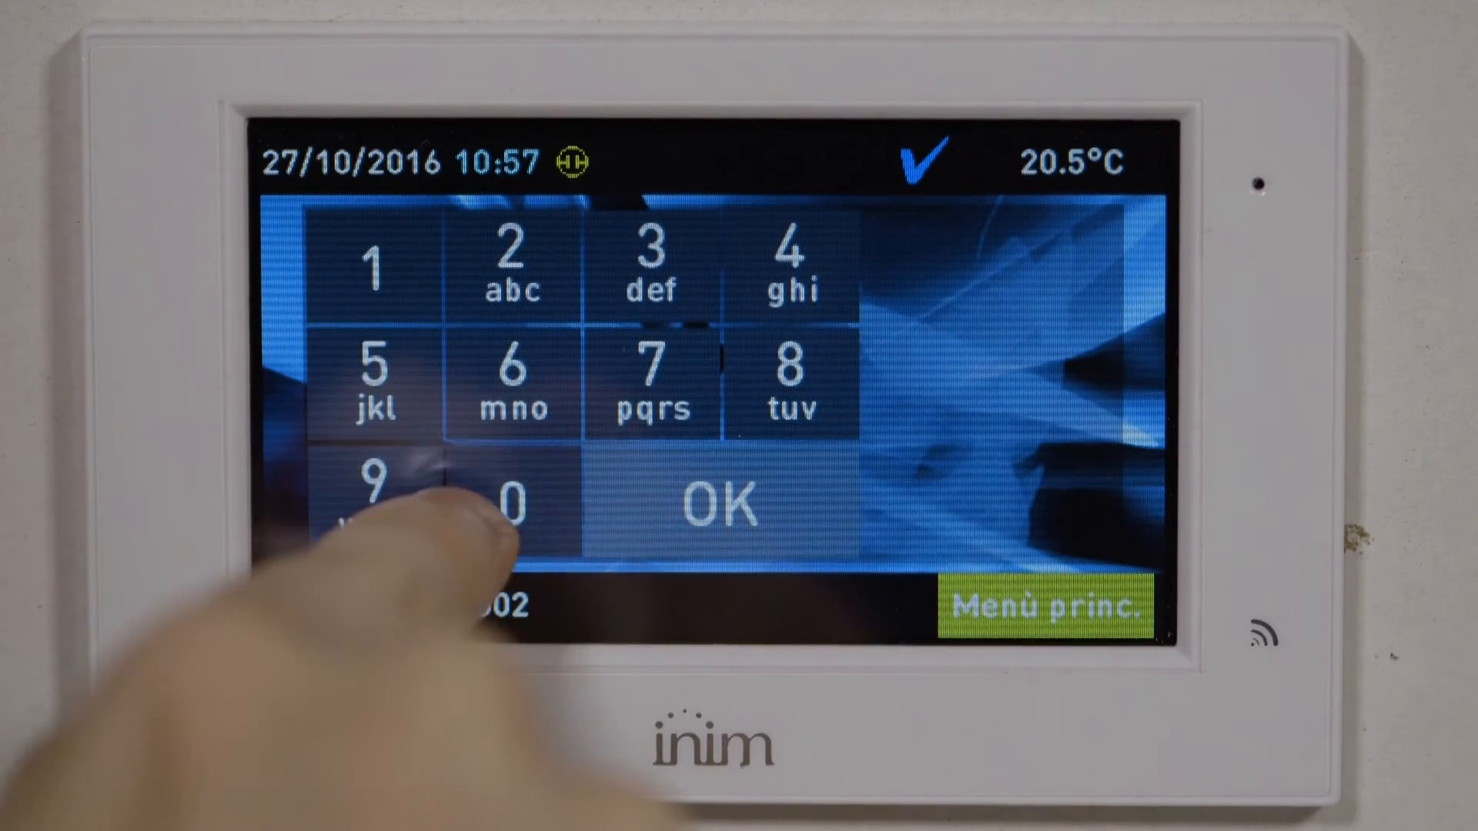
click(512, 501)
click(512, 500)
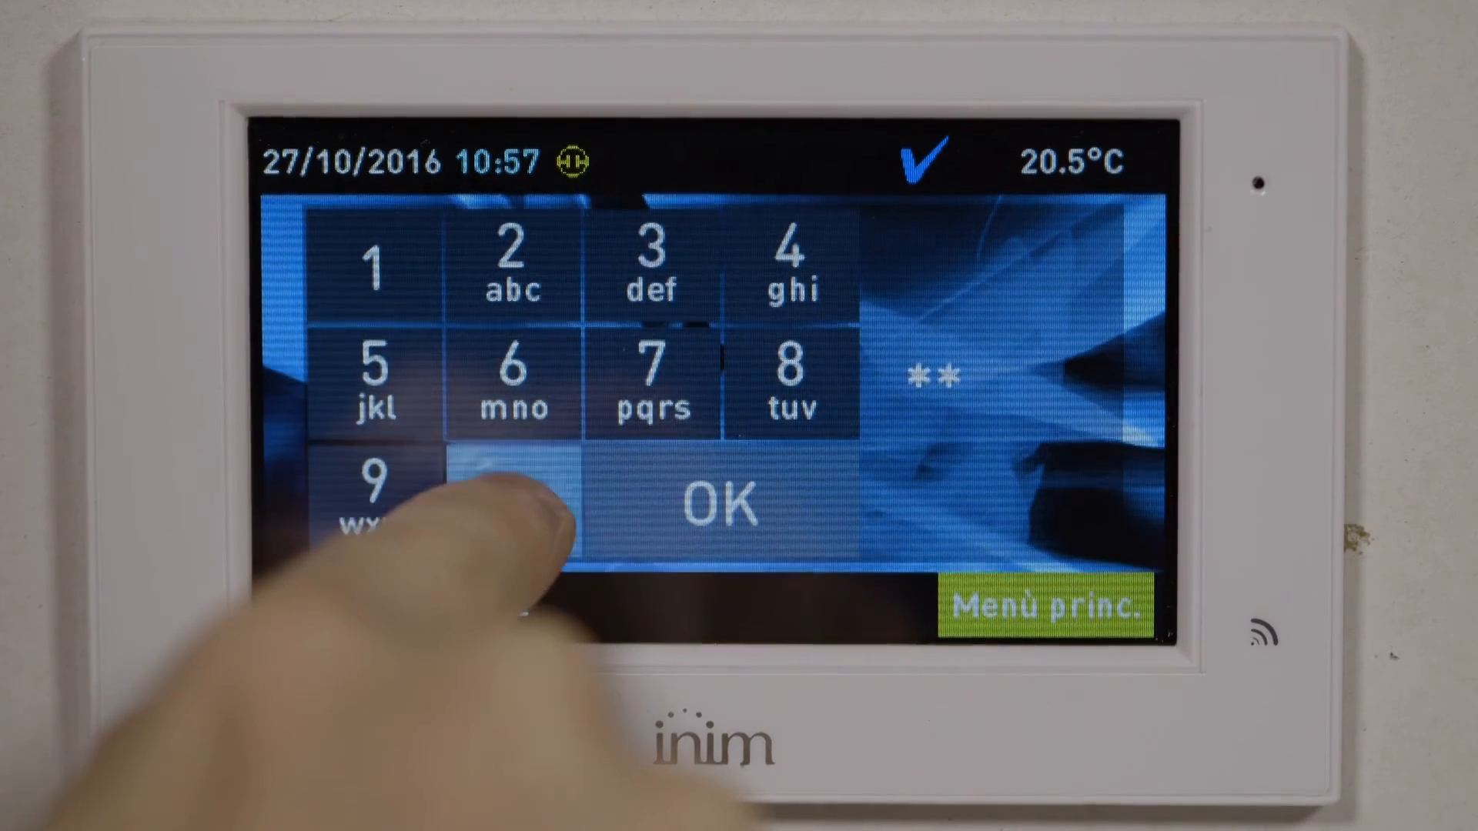
click(373, 265)
click(512, 500)
click(719, 504)
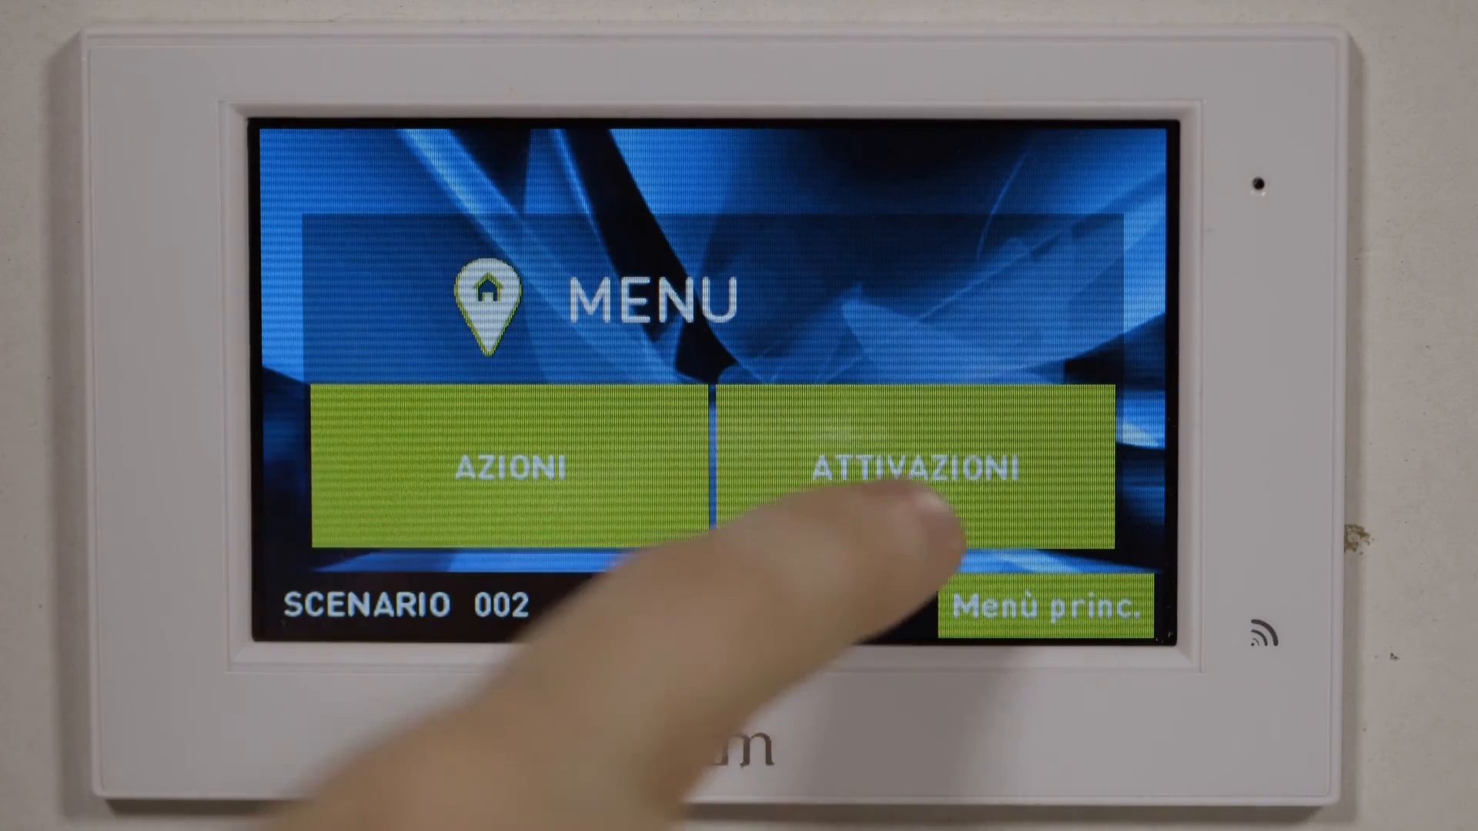
In ATTIVAZIONI, scroll down to Registraz. cloud and run it with ESEGUI
click(908, 461)
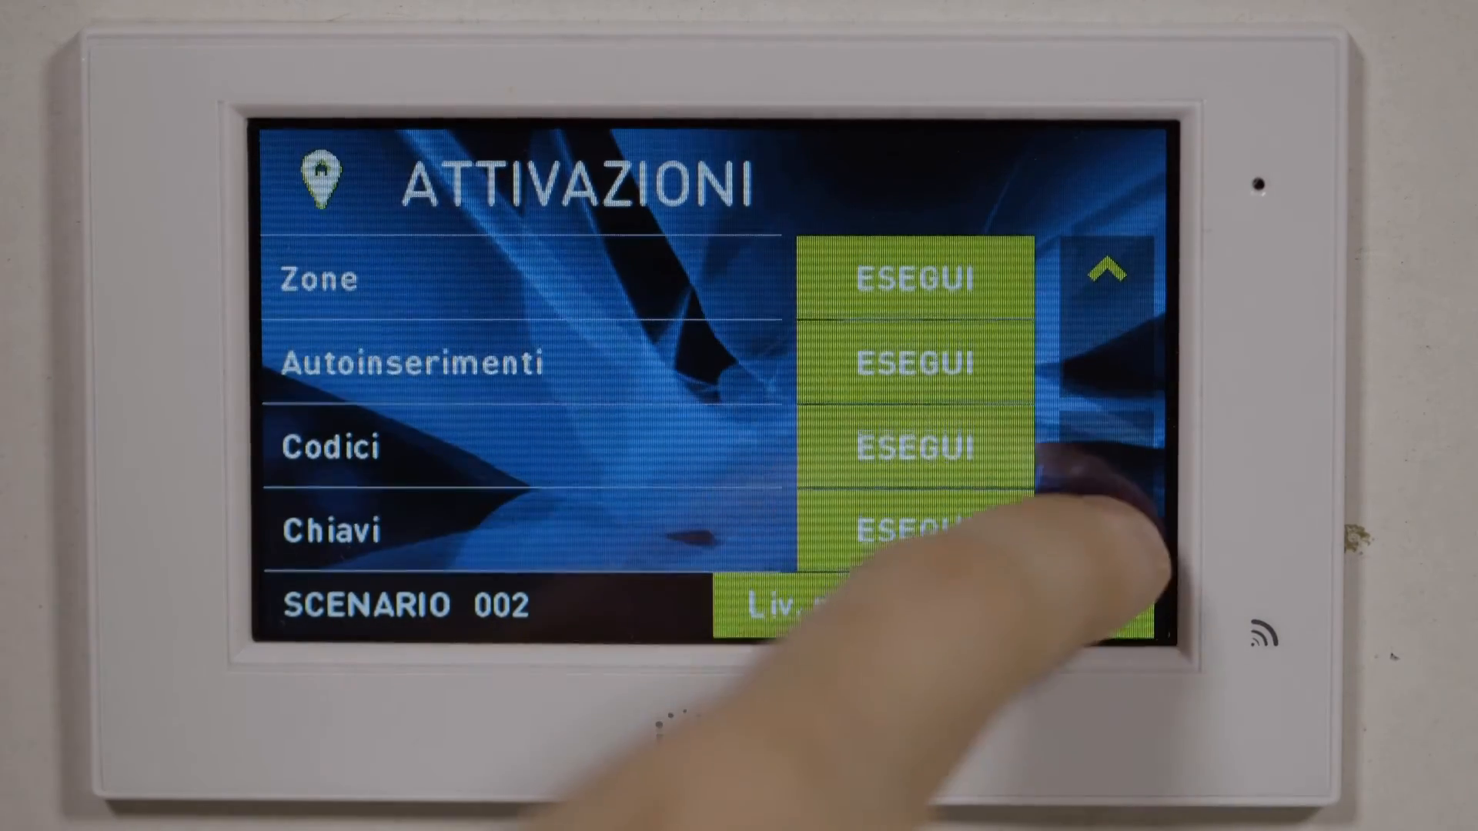
click(1109, 500)
click(1109, 501)
click(1108, 500)
click(1108, 500)
click(1108, 501)
click(1108, 500)
click(1109, 501)
click(1109, 500)
click(1109, 500)
click(1109, 500)
click(1108, 531)
click(1108, 531)
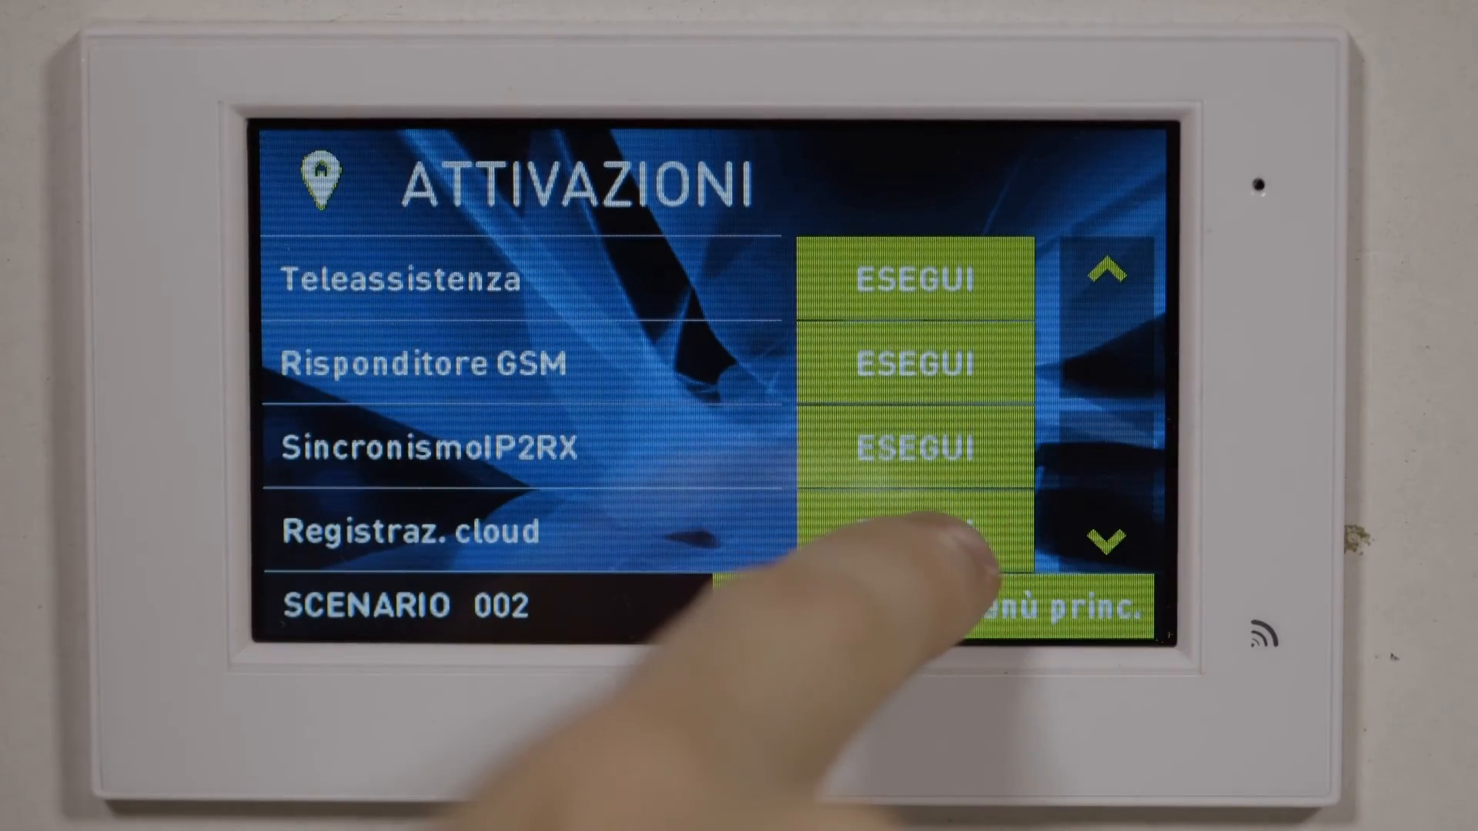
click(947, 531)
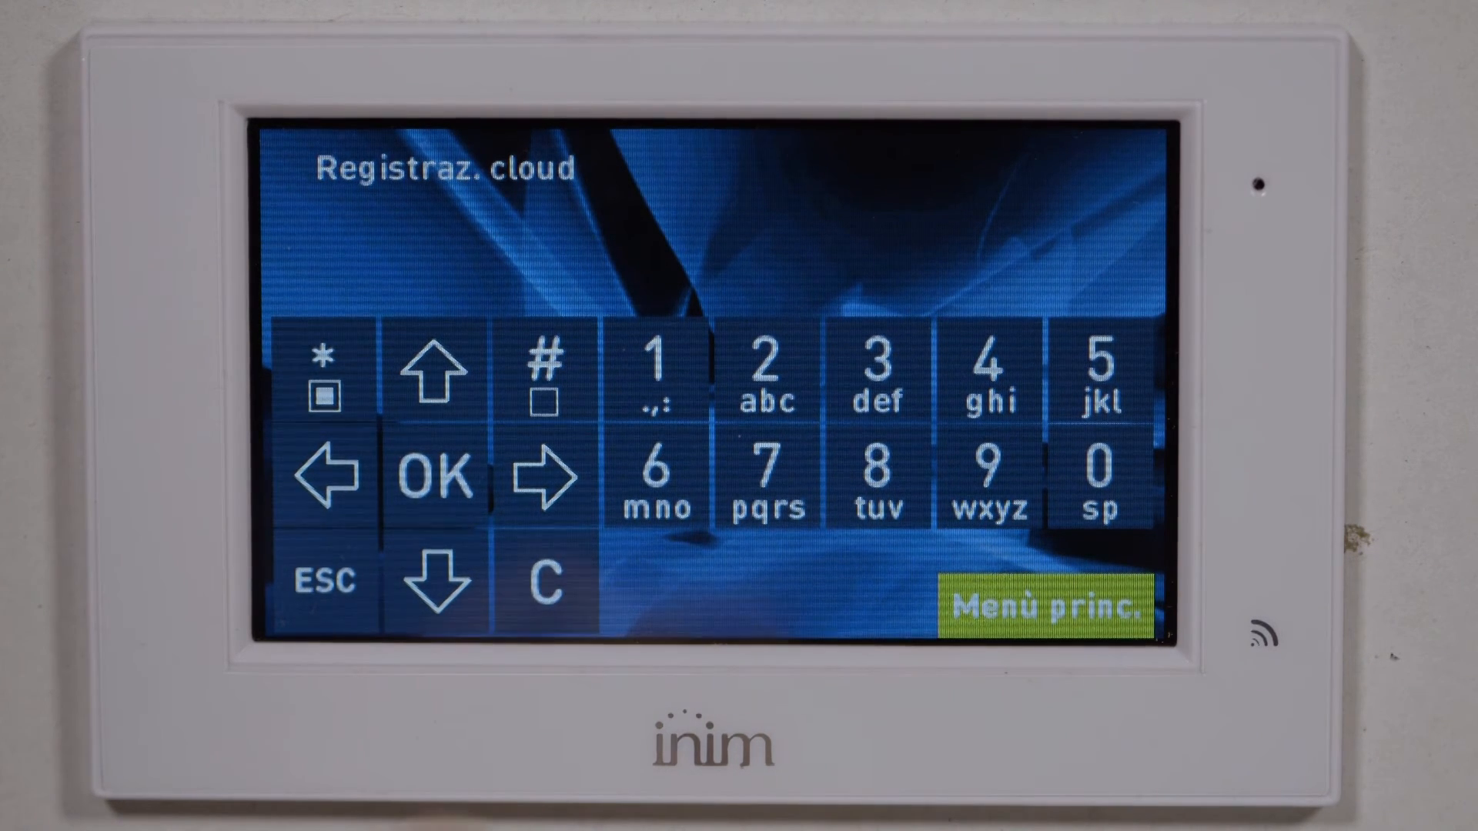
Key in the cloud association code and confirm it with OK
click(878, 369)
click(1101, 370)
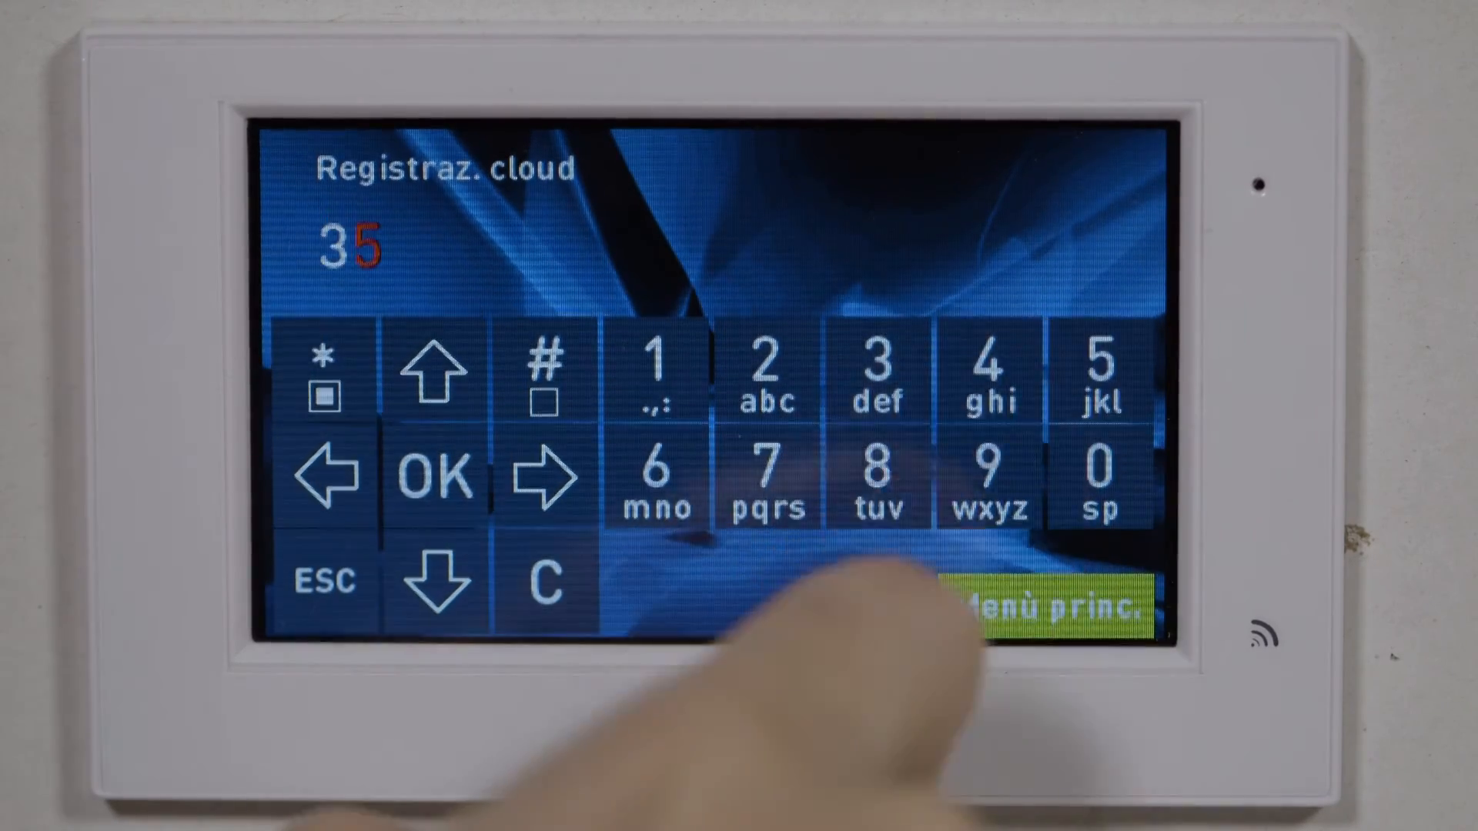
click(655, 478)
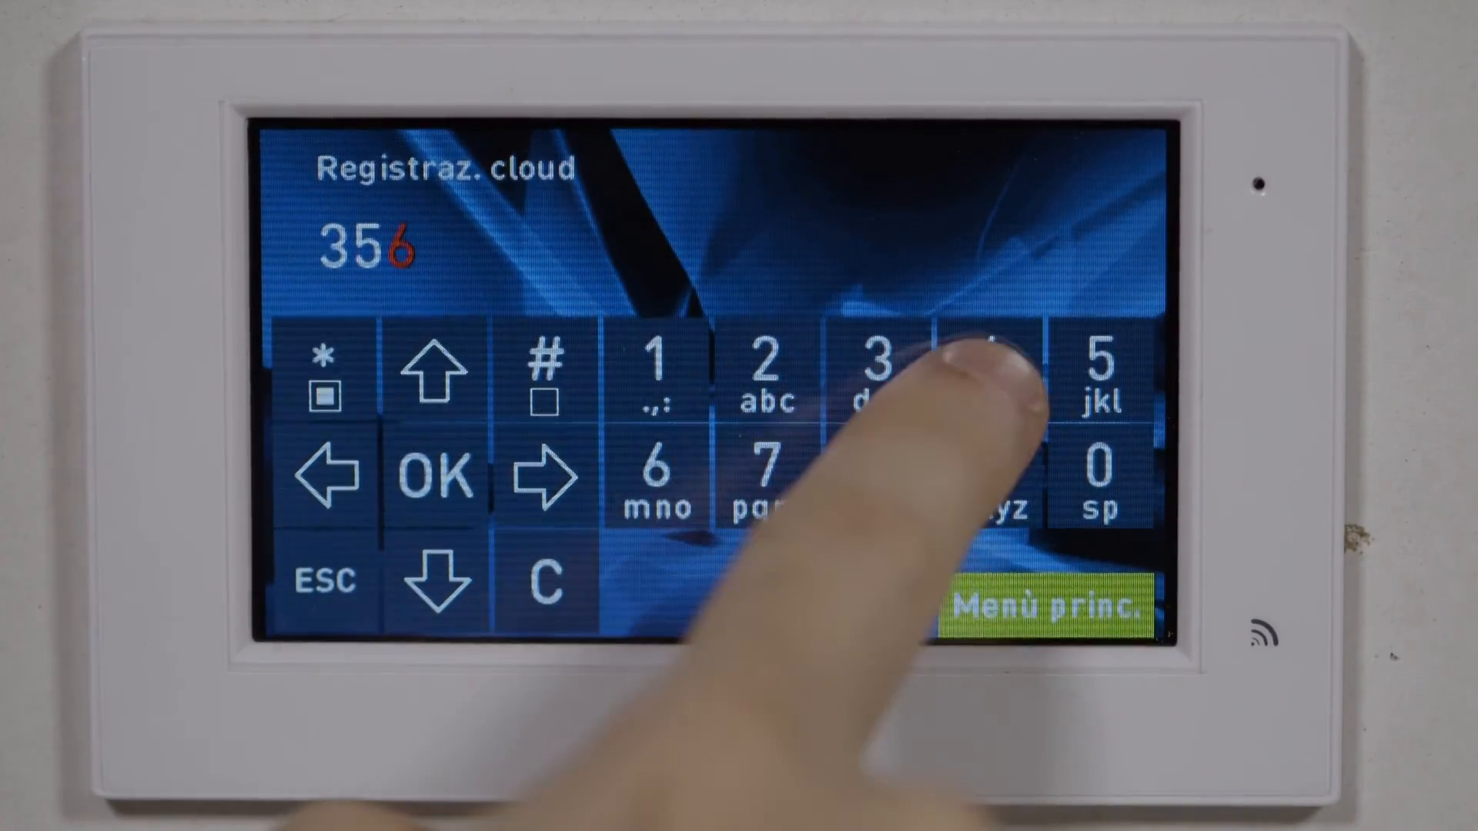
click(989, 369)
click(656, 369)
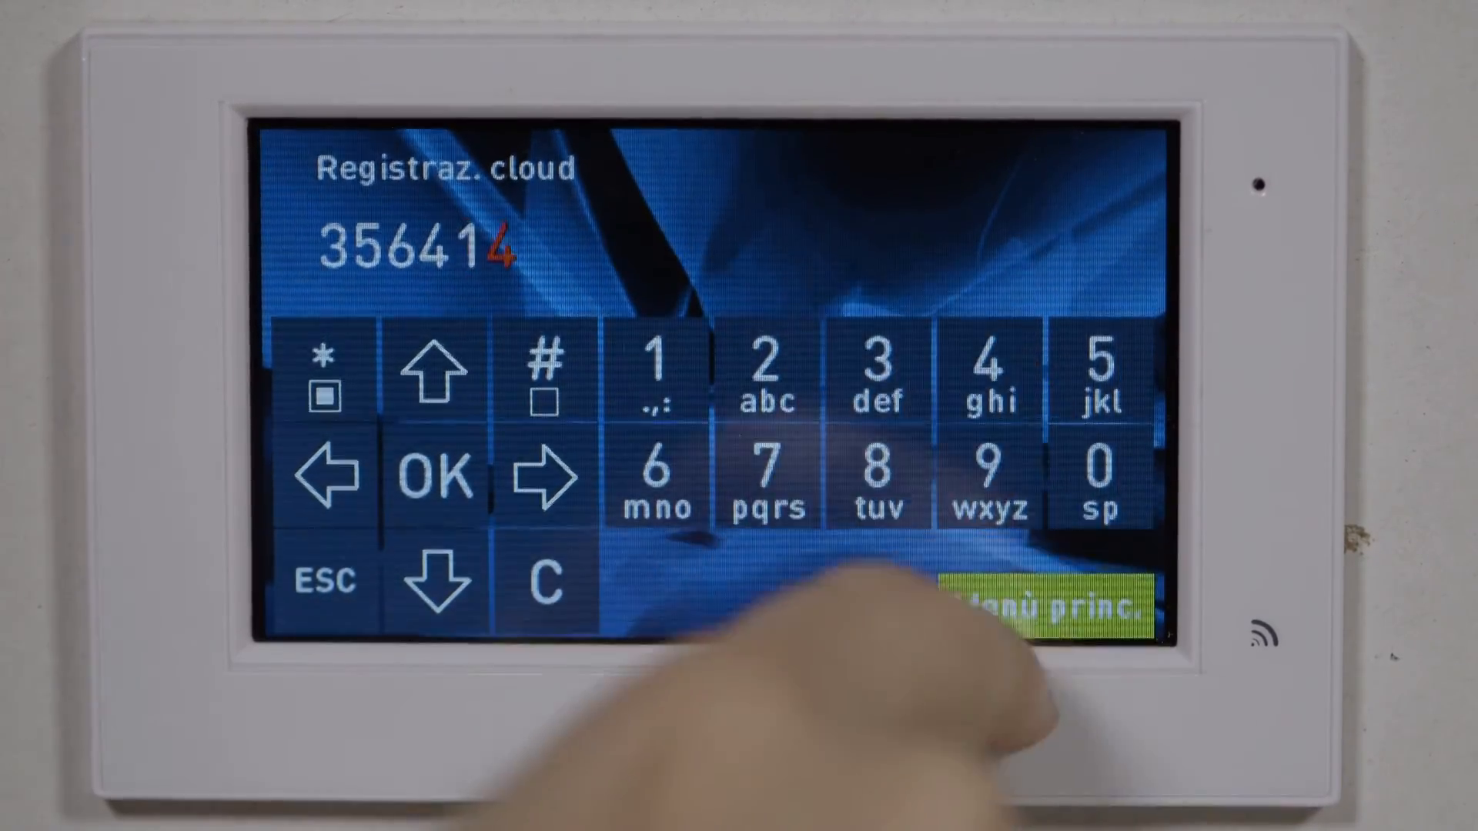
click(435, 473)
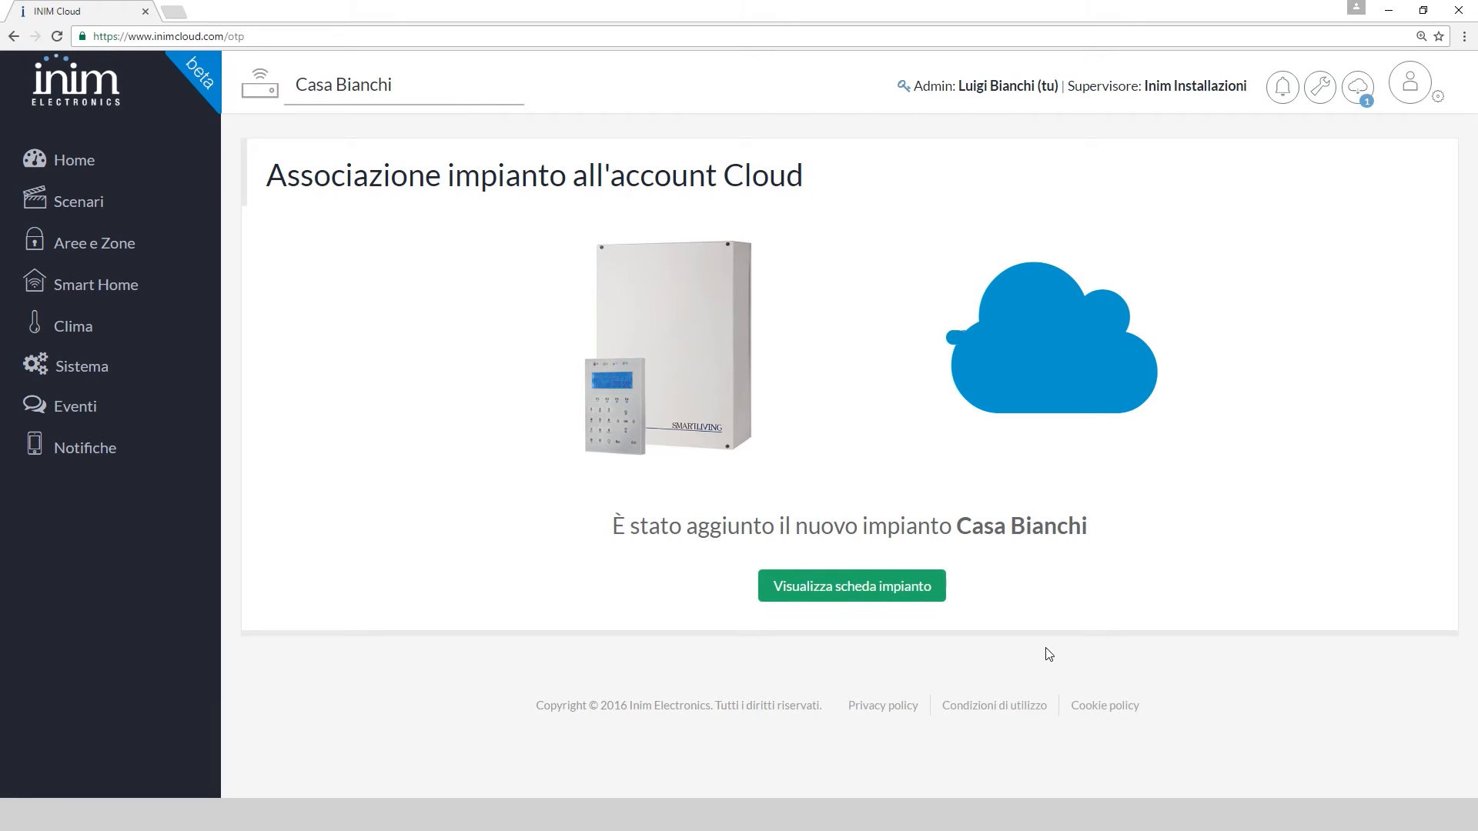
Open the Casa Bianchi system card and unlock it with its system PIN
click(867, 588)
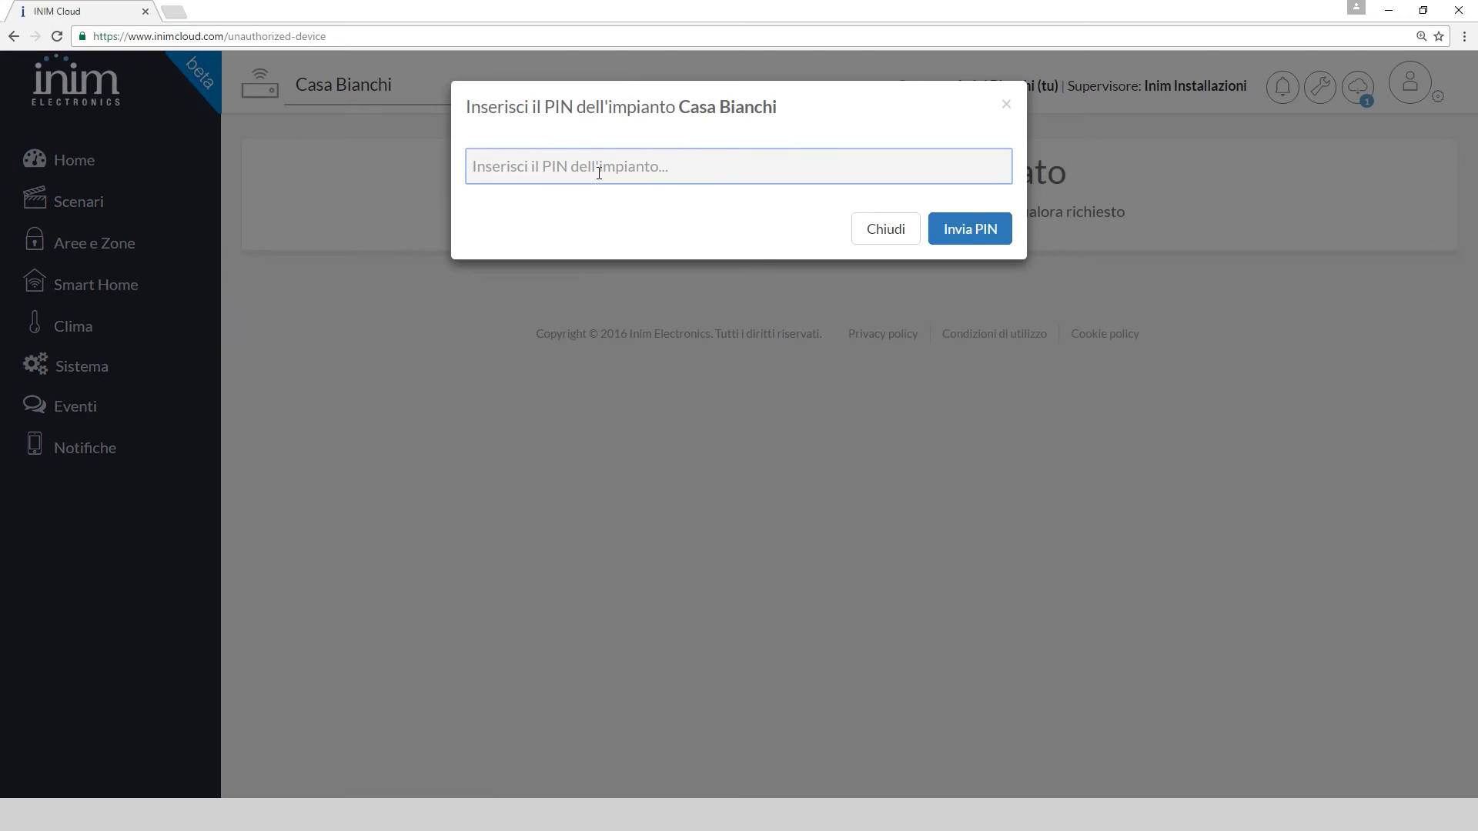
text(12)
key(Return)
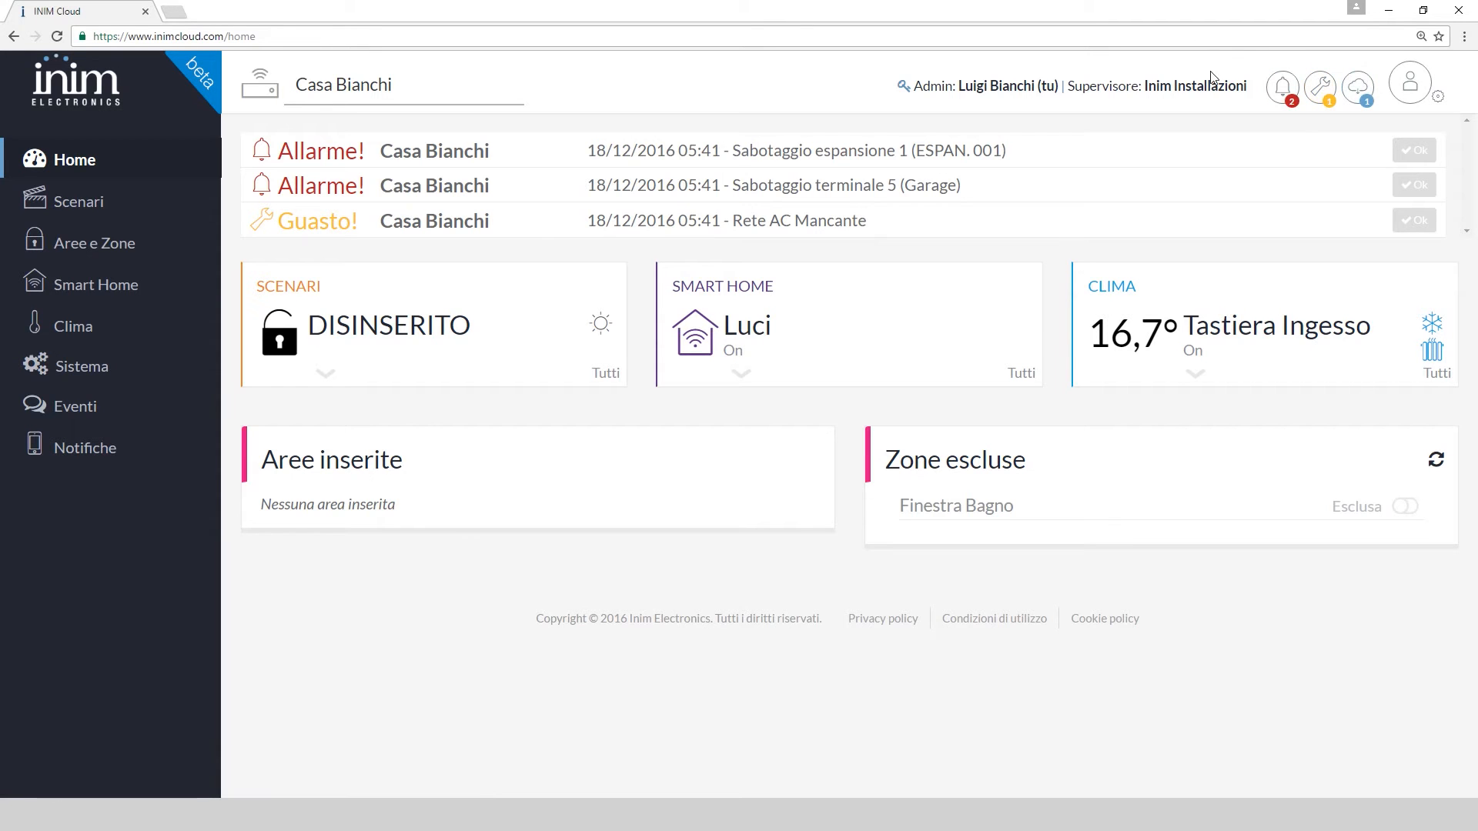
Browse the Scenari, Aree e Zone, Smart Home, Clima and Sistema sections
click(69, 203)
click(84, 260)
click(88, 286)
click(87, 336)
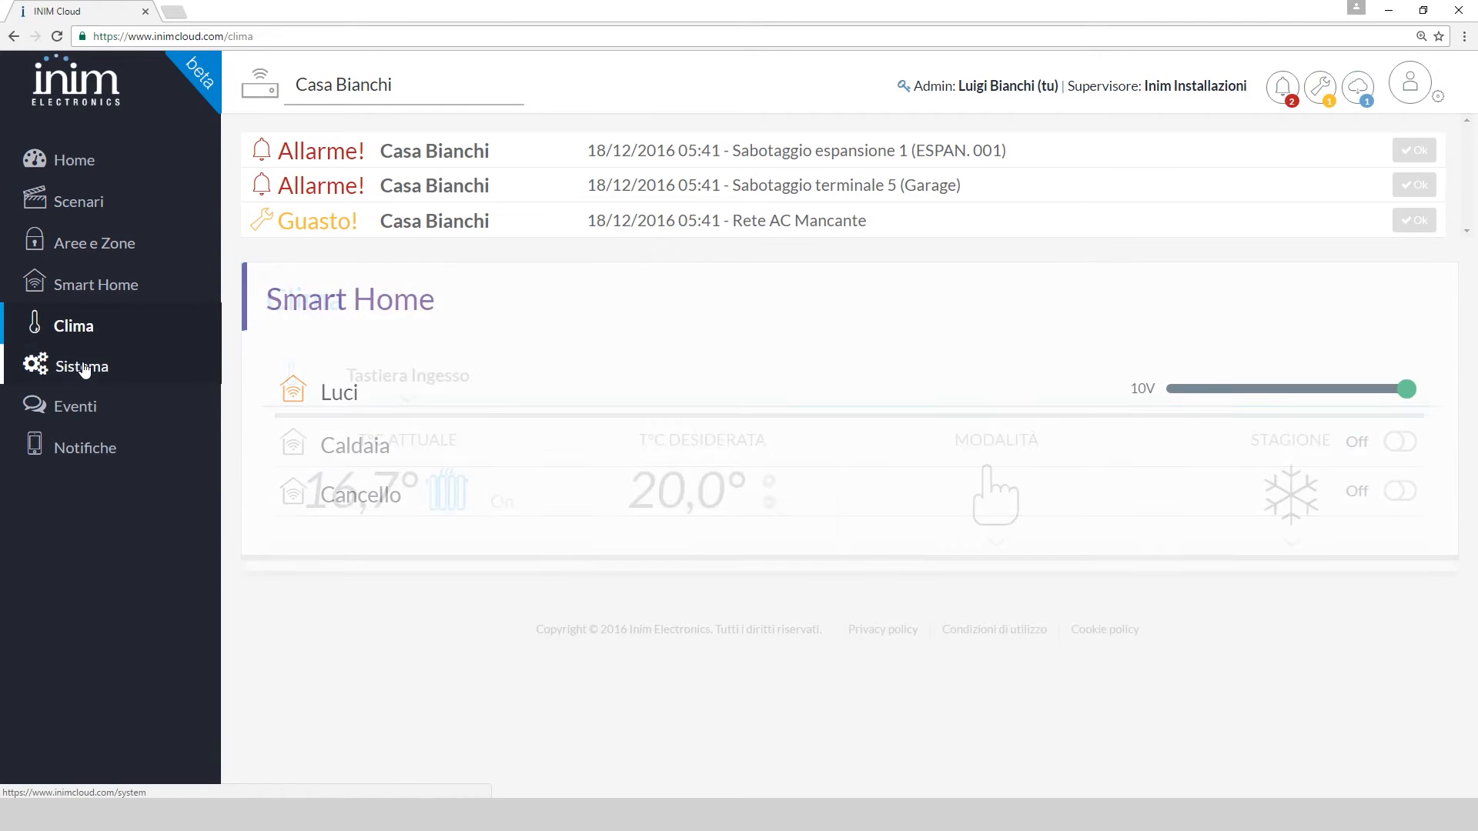
click(85, 369)
In the Eventi log, acknowledge the Rete AC Mancante fault
click(93, 406)
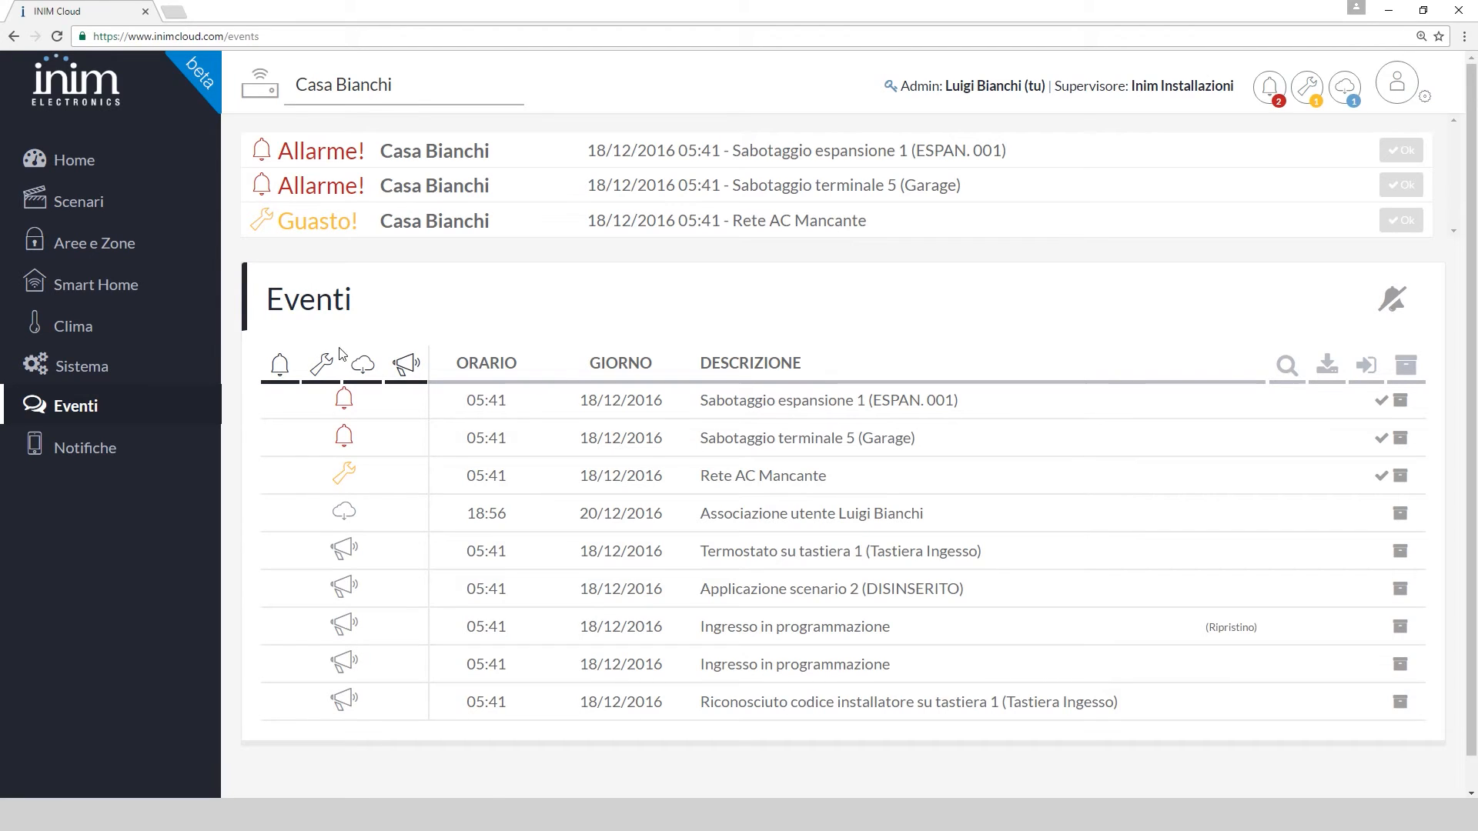
click(328, 369)
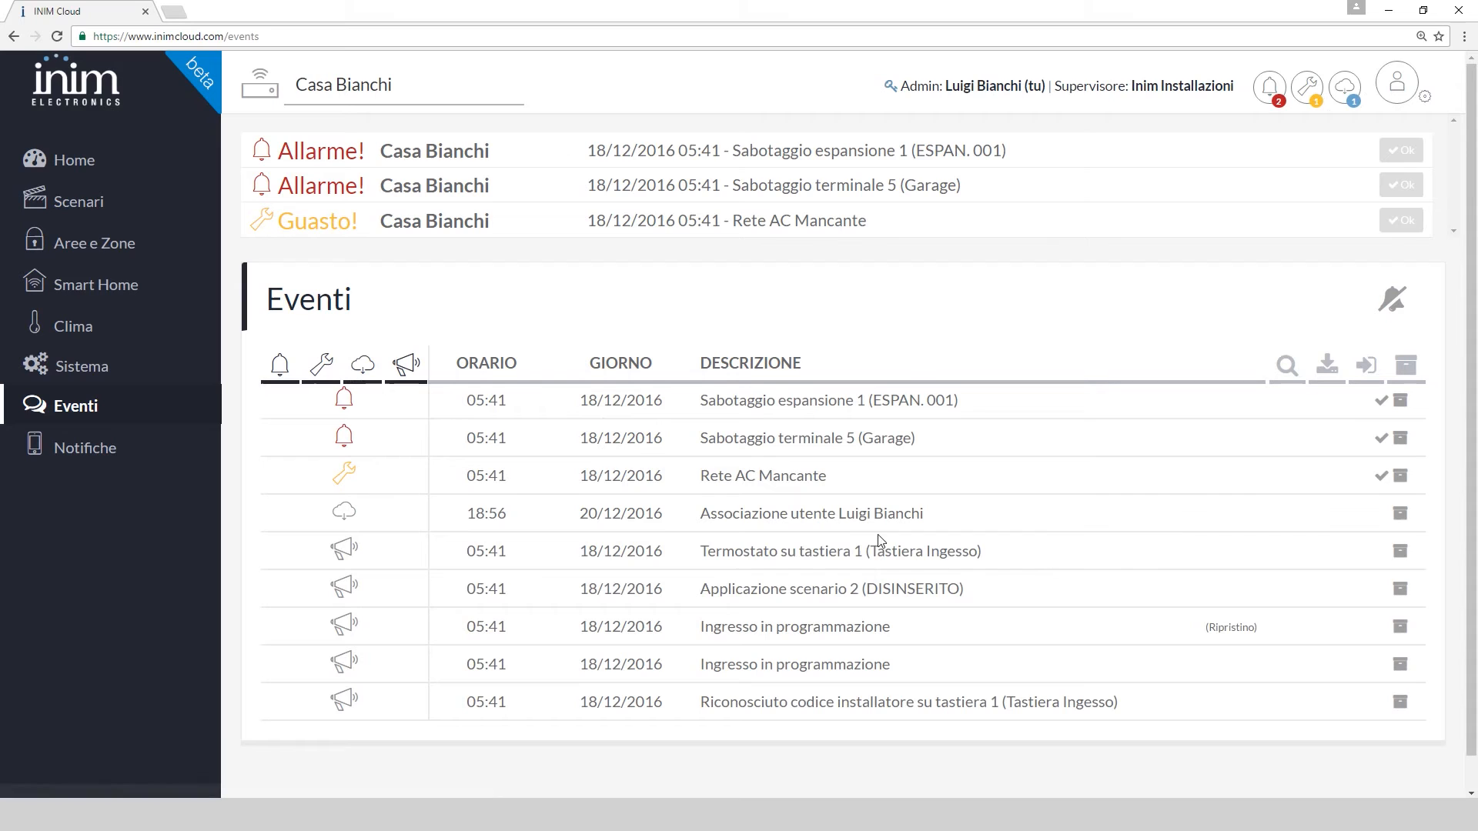
click(1382, 478)
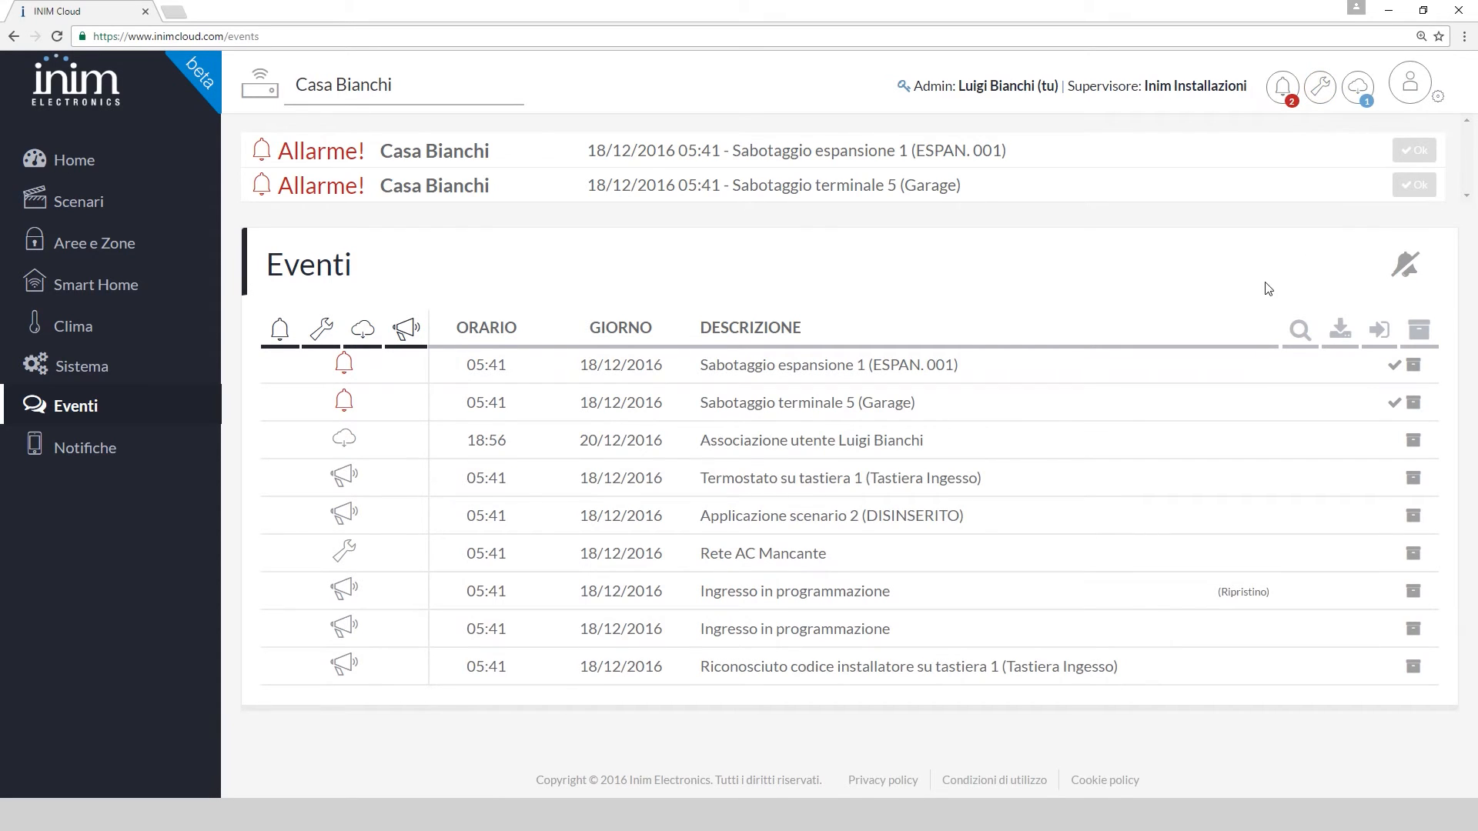
Silence all Casa Bianchi alarms and glance at the cloud events summary
click(1404, 267)
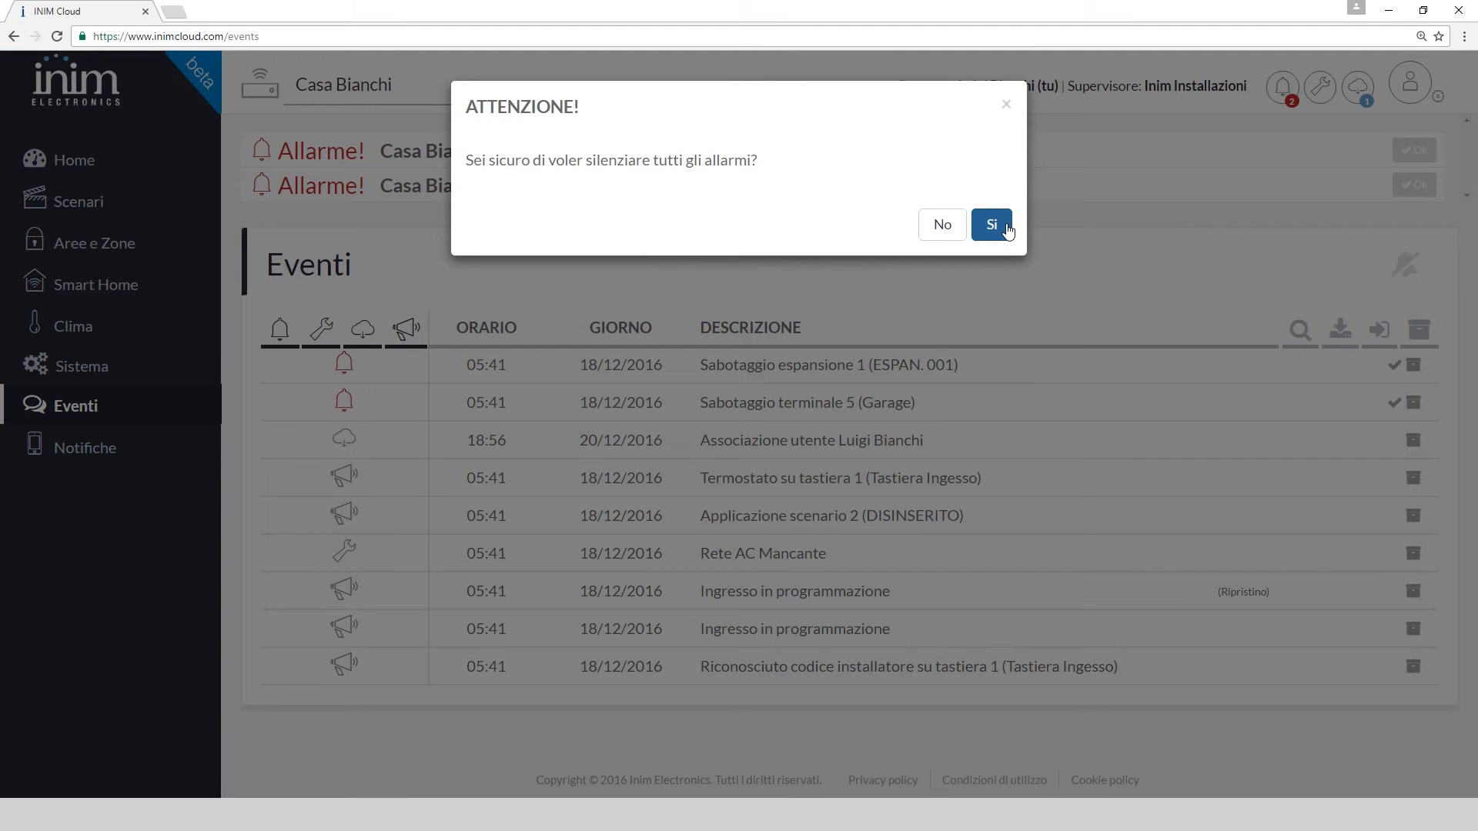
click(991, 225)
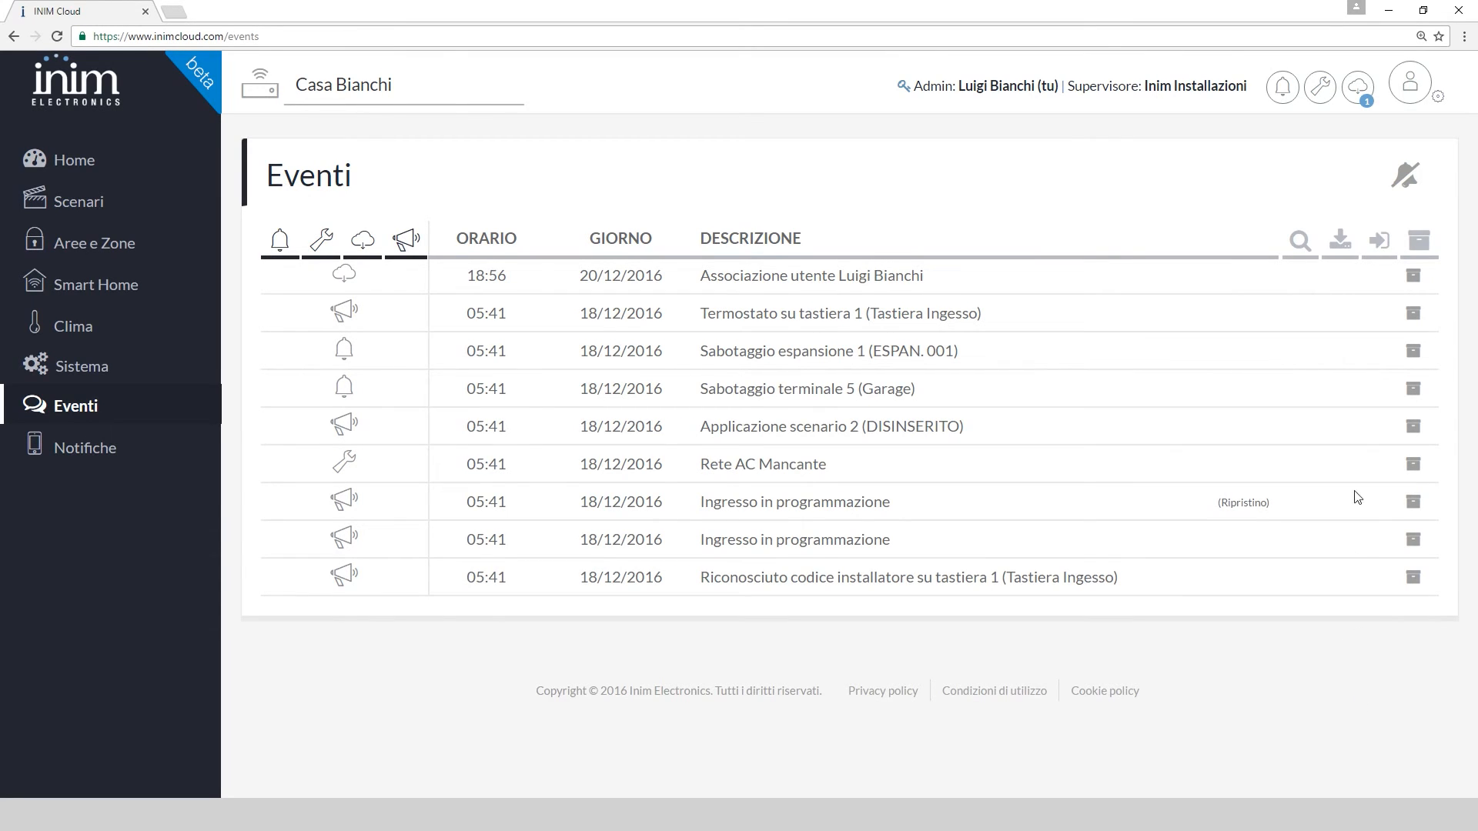
click(1360, 92)
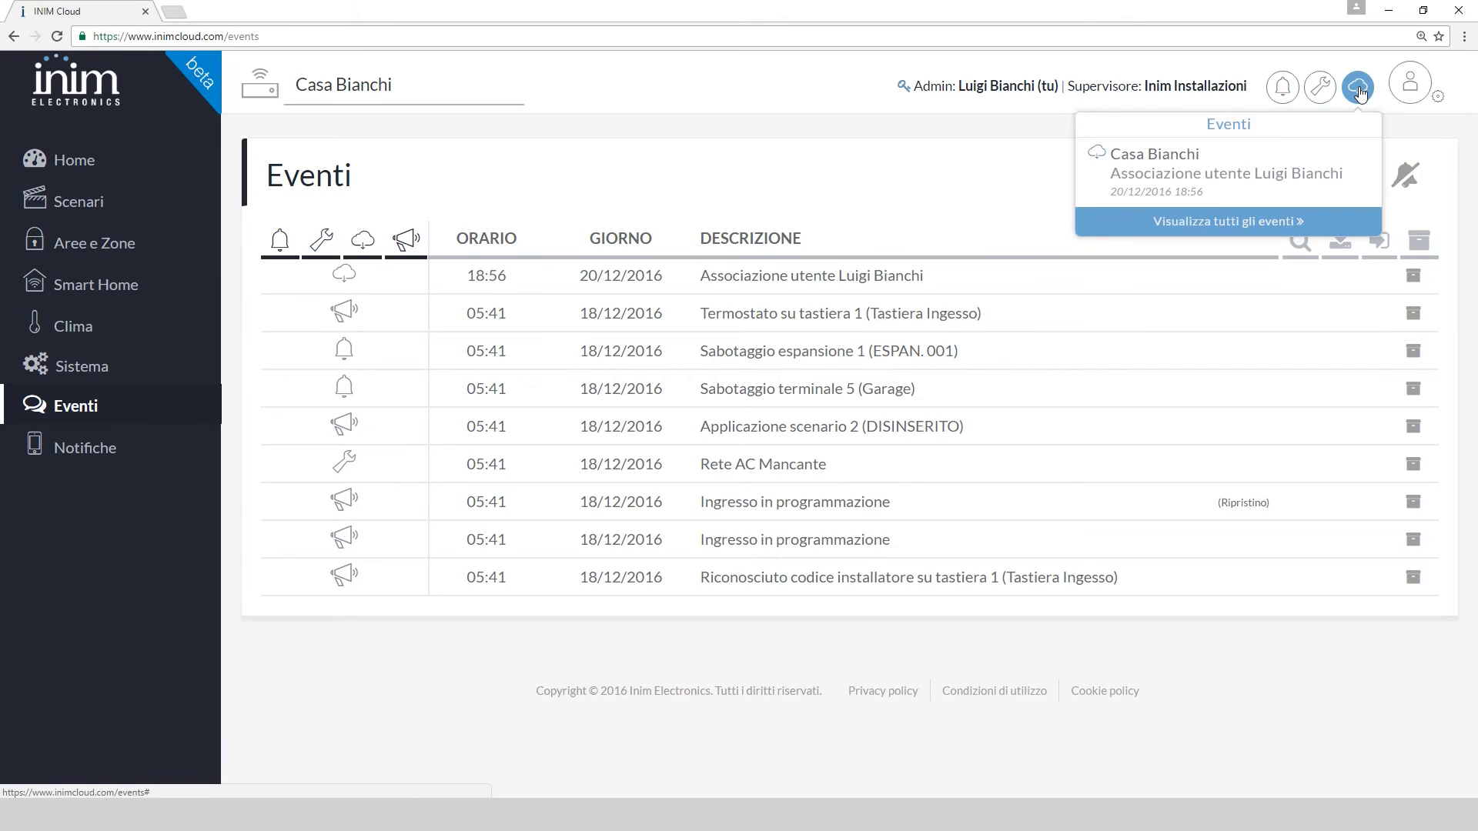
click(1359, 92)
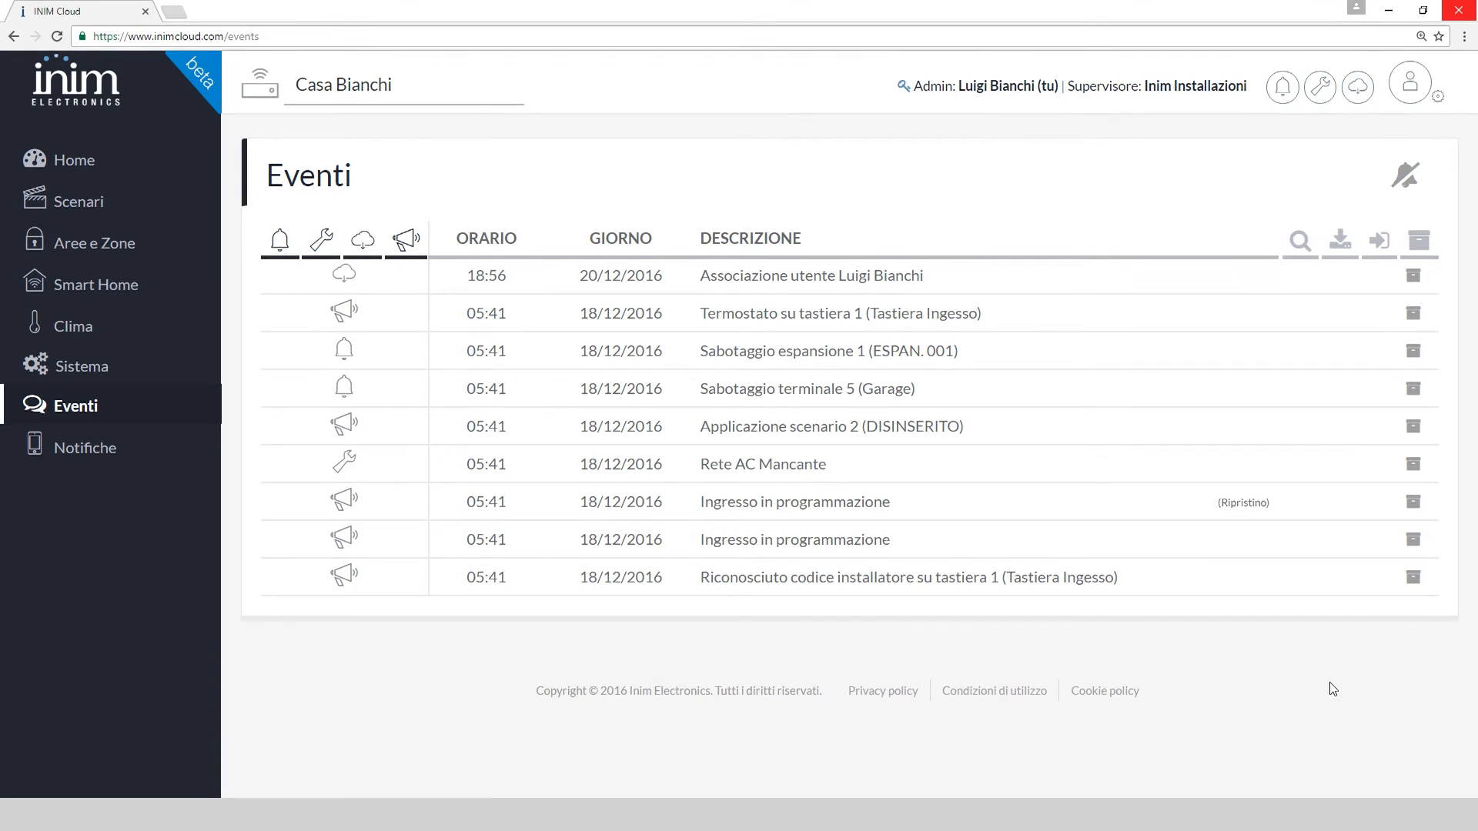
Request the panel's own event log through Richiesta log centrale
click(1301, 242)
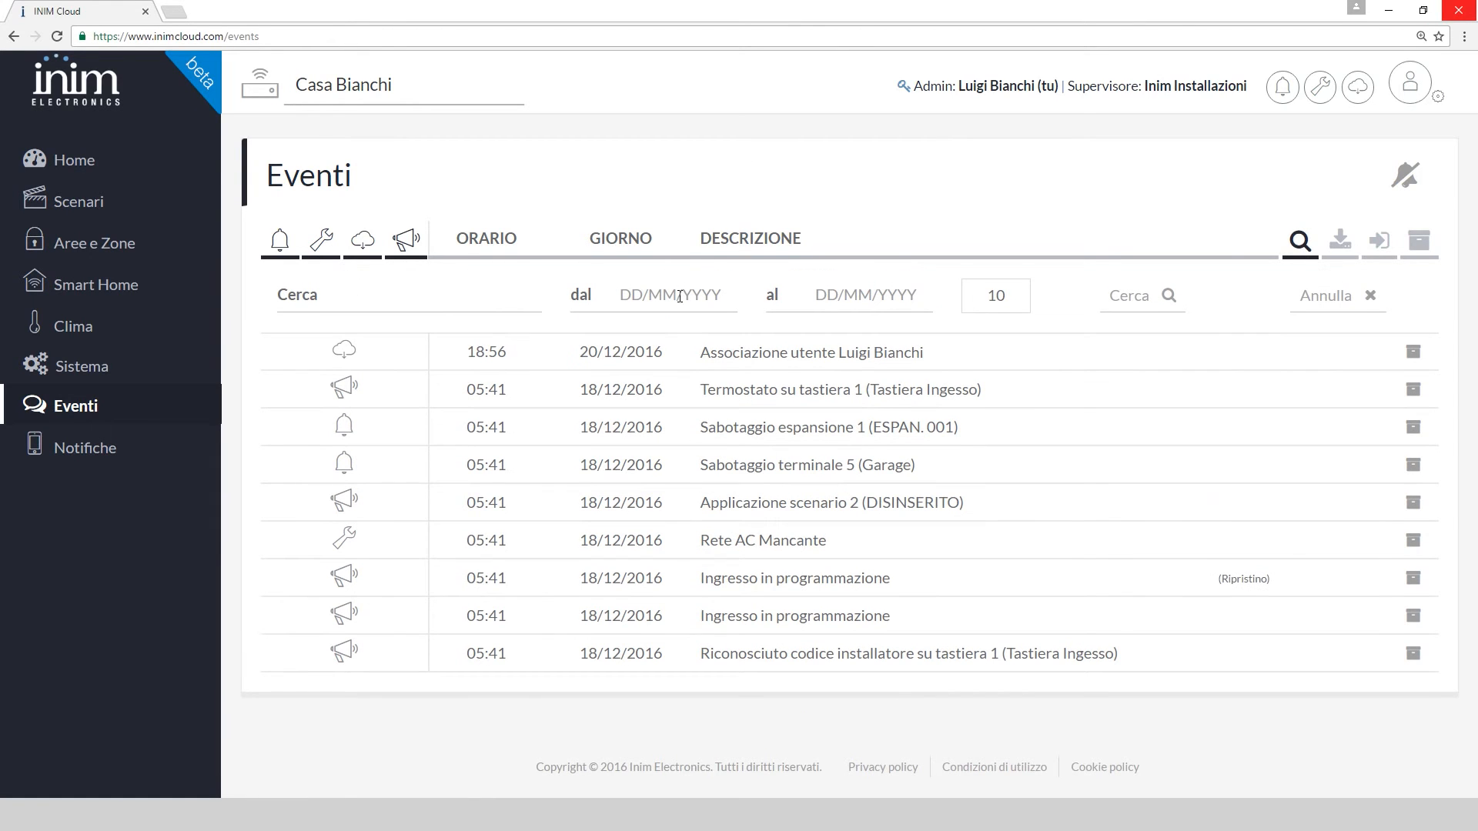
click(1298, 243)
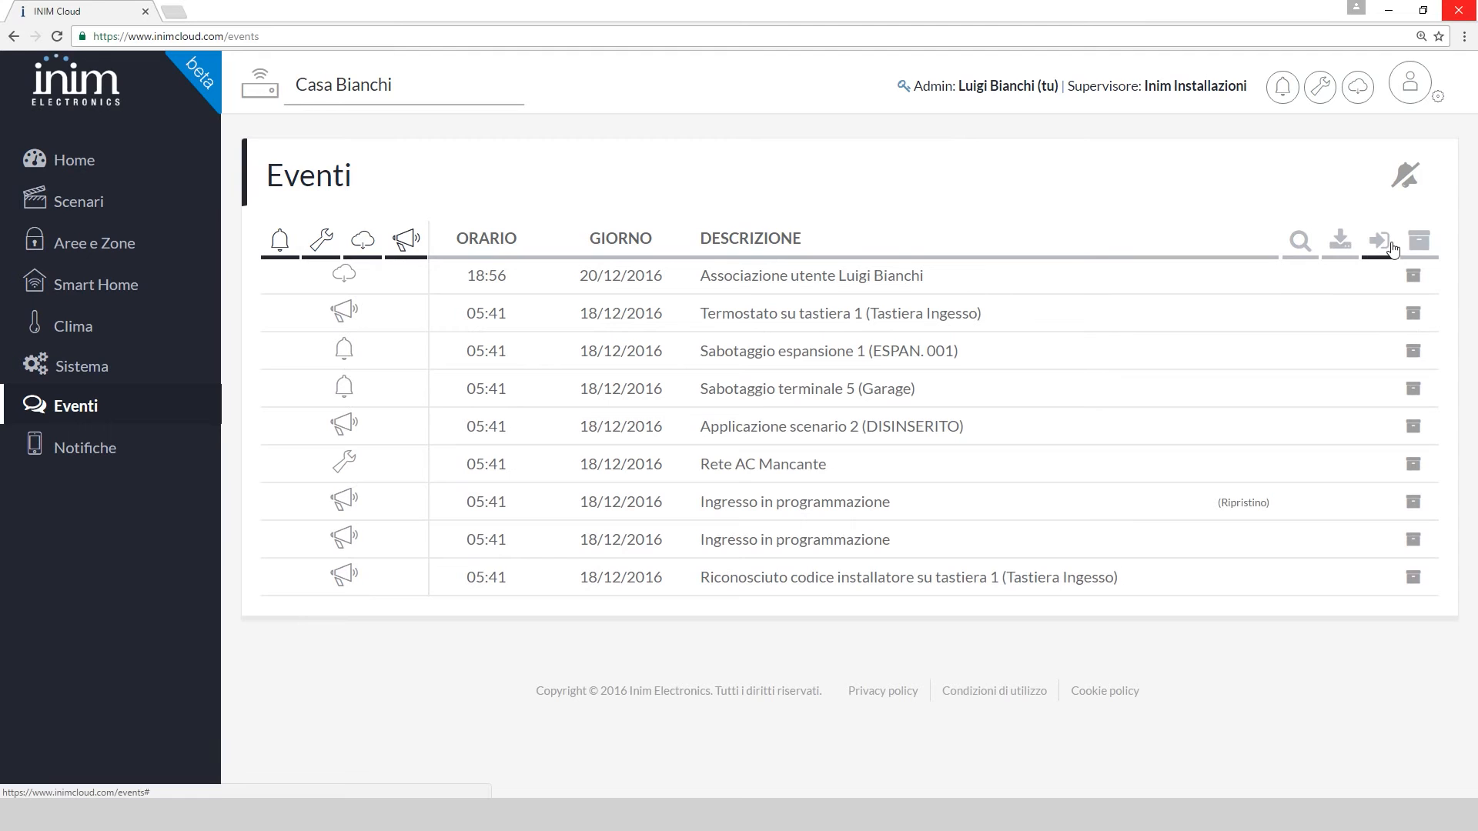
click(1383, 245)
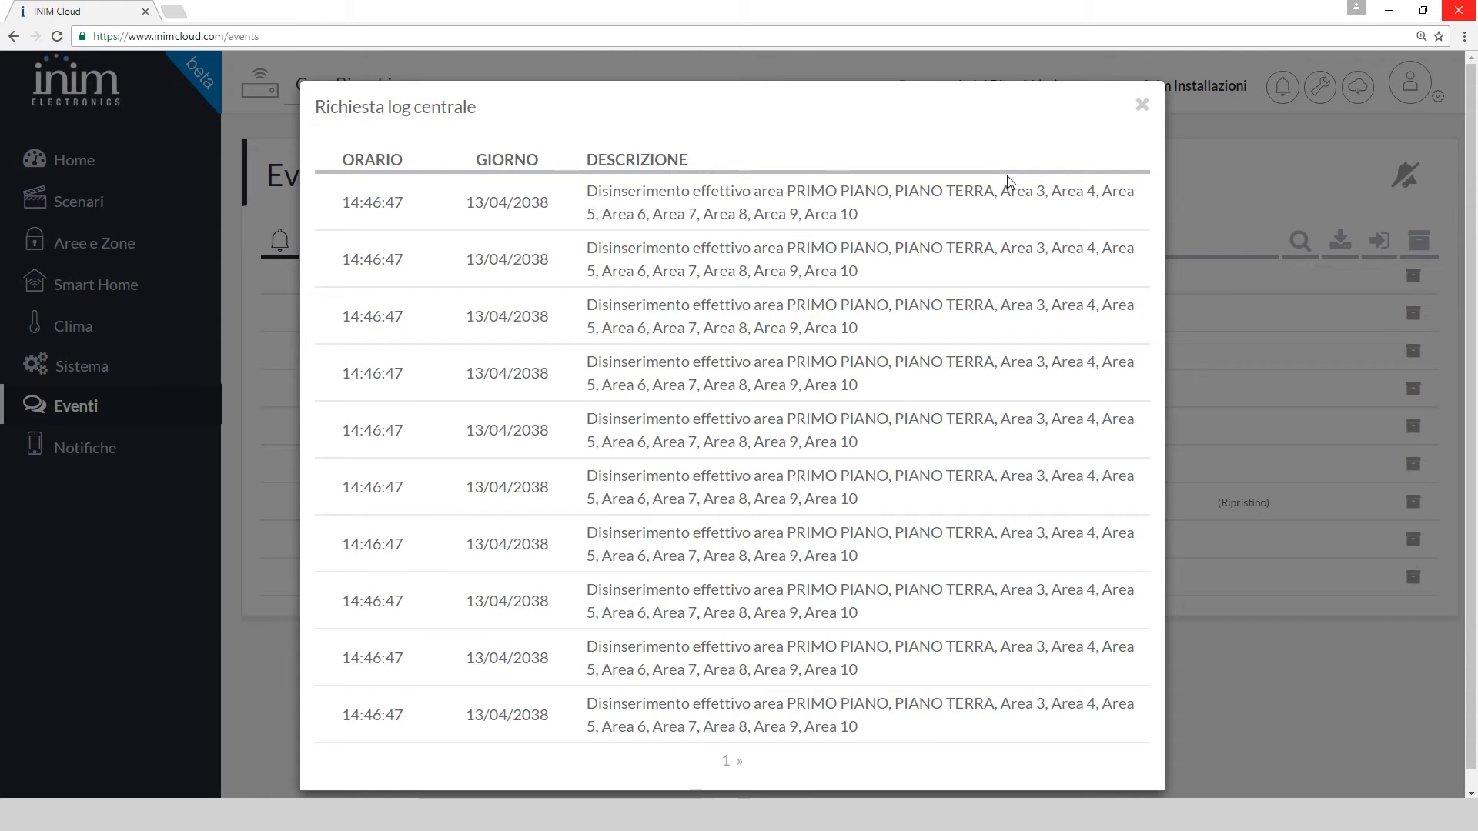
Close the panel log and archive the installer-code recognition event
click(1143, 106)
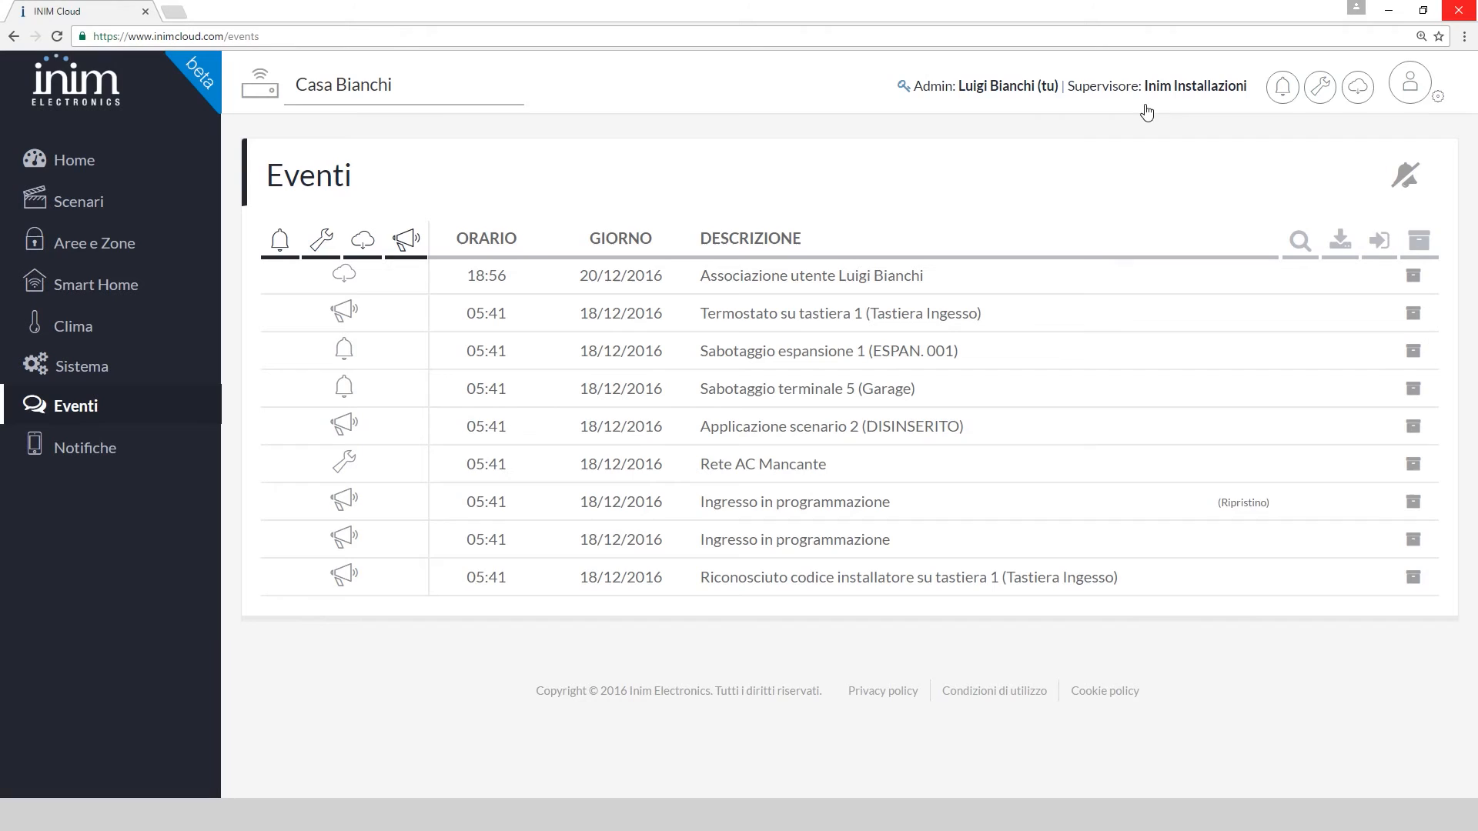
click(1413, 583)
click(991, 248)
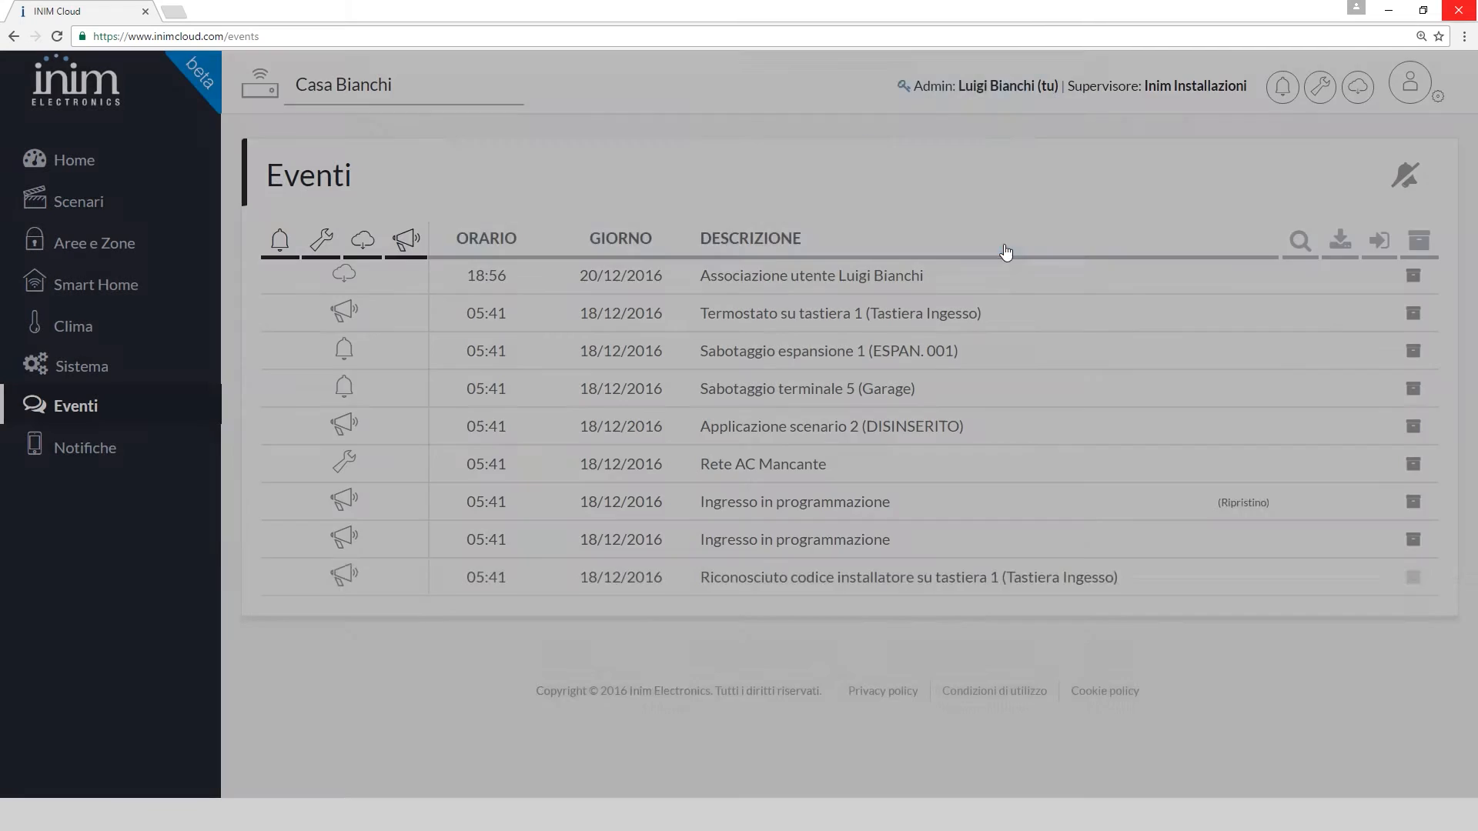
Check the archived events view, then return to the Home dashboard
click(1420, 243)
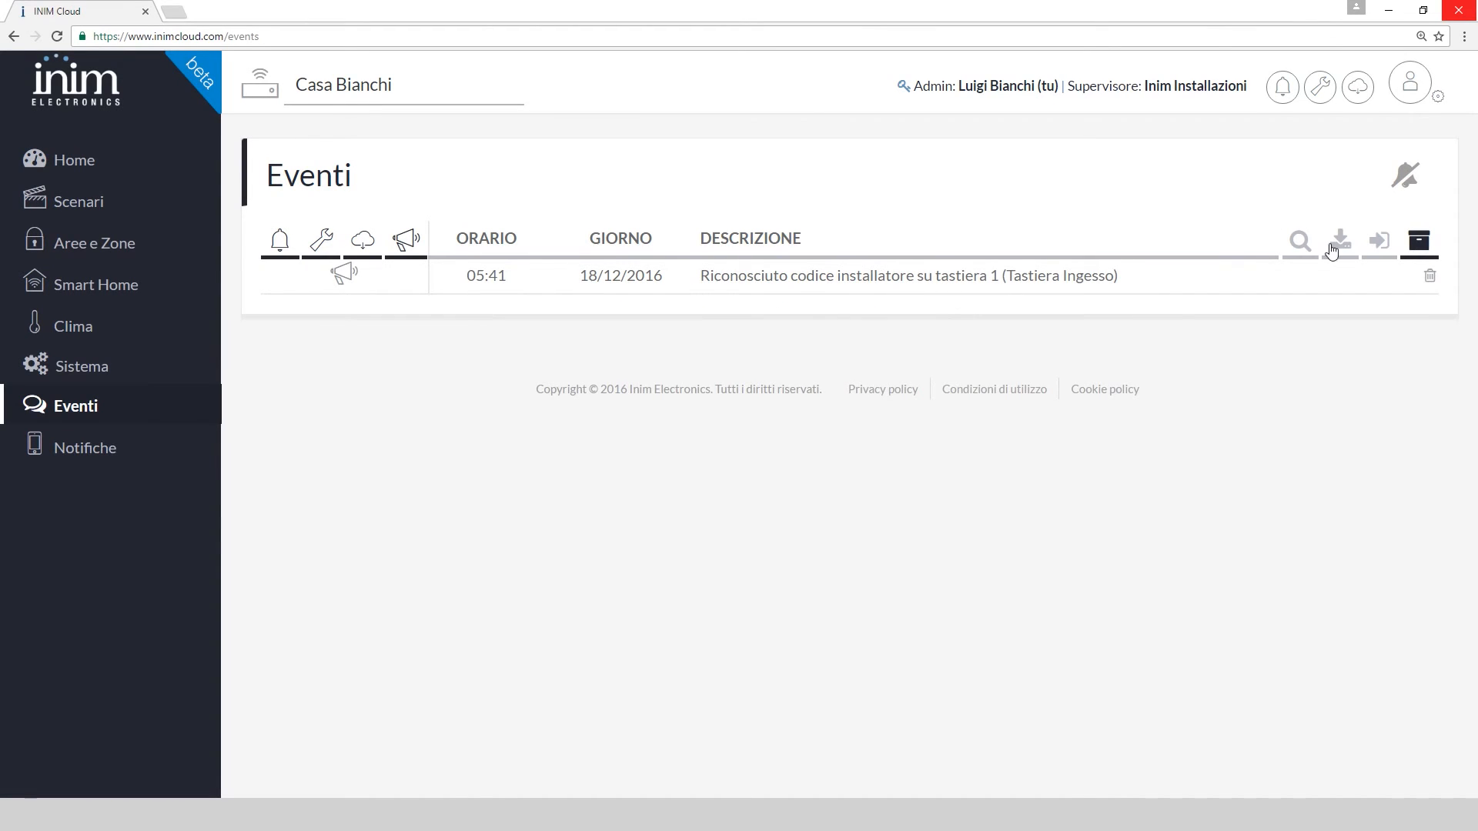
click(1418, 242)
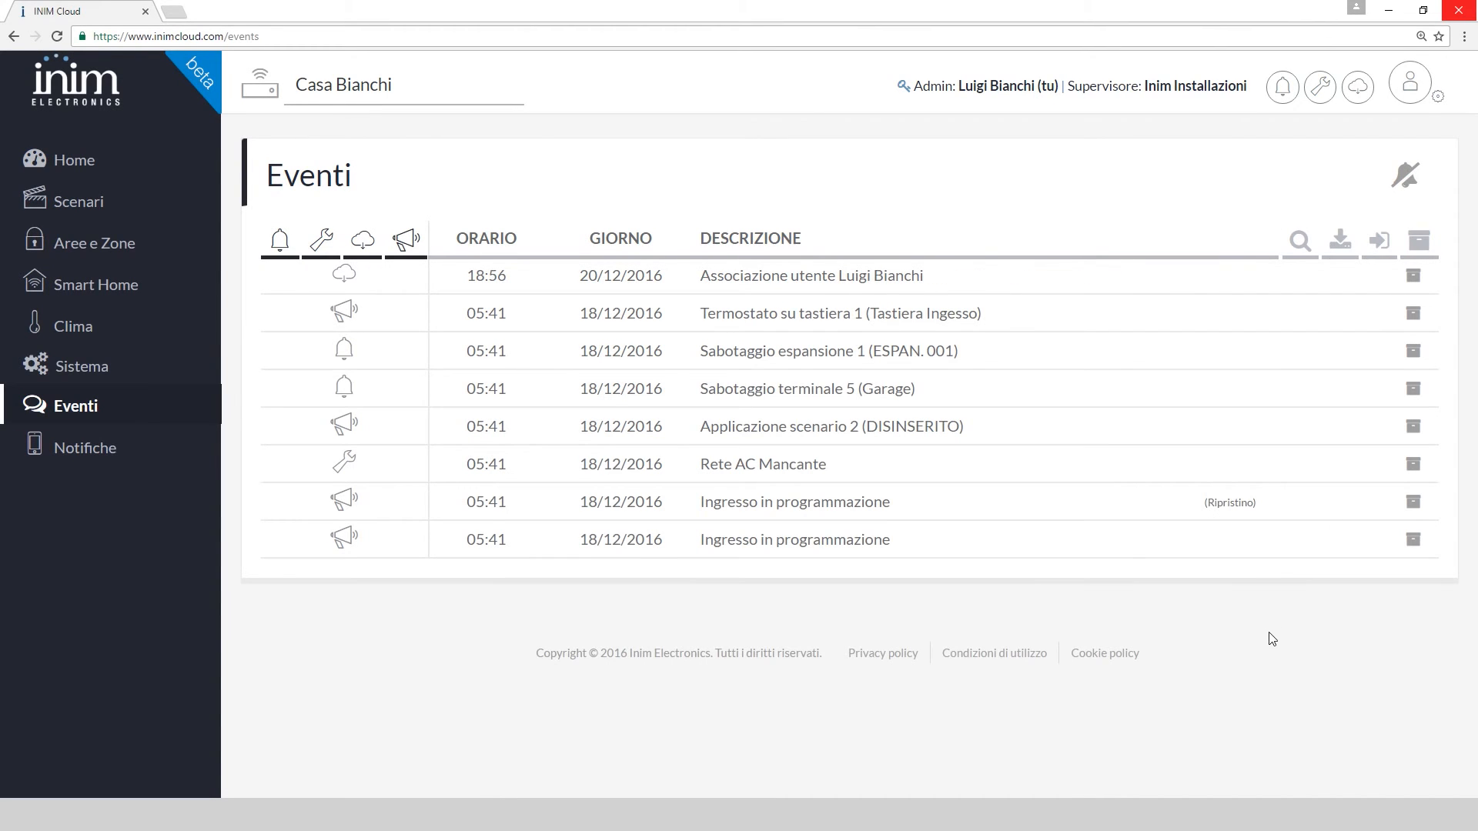
click(108, 154)
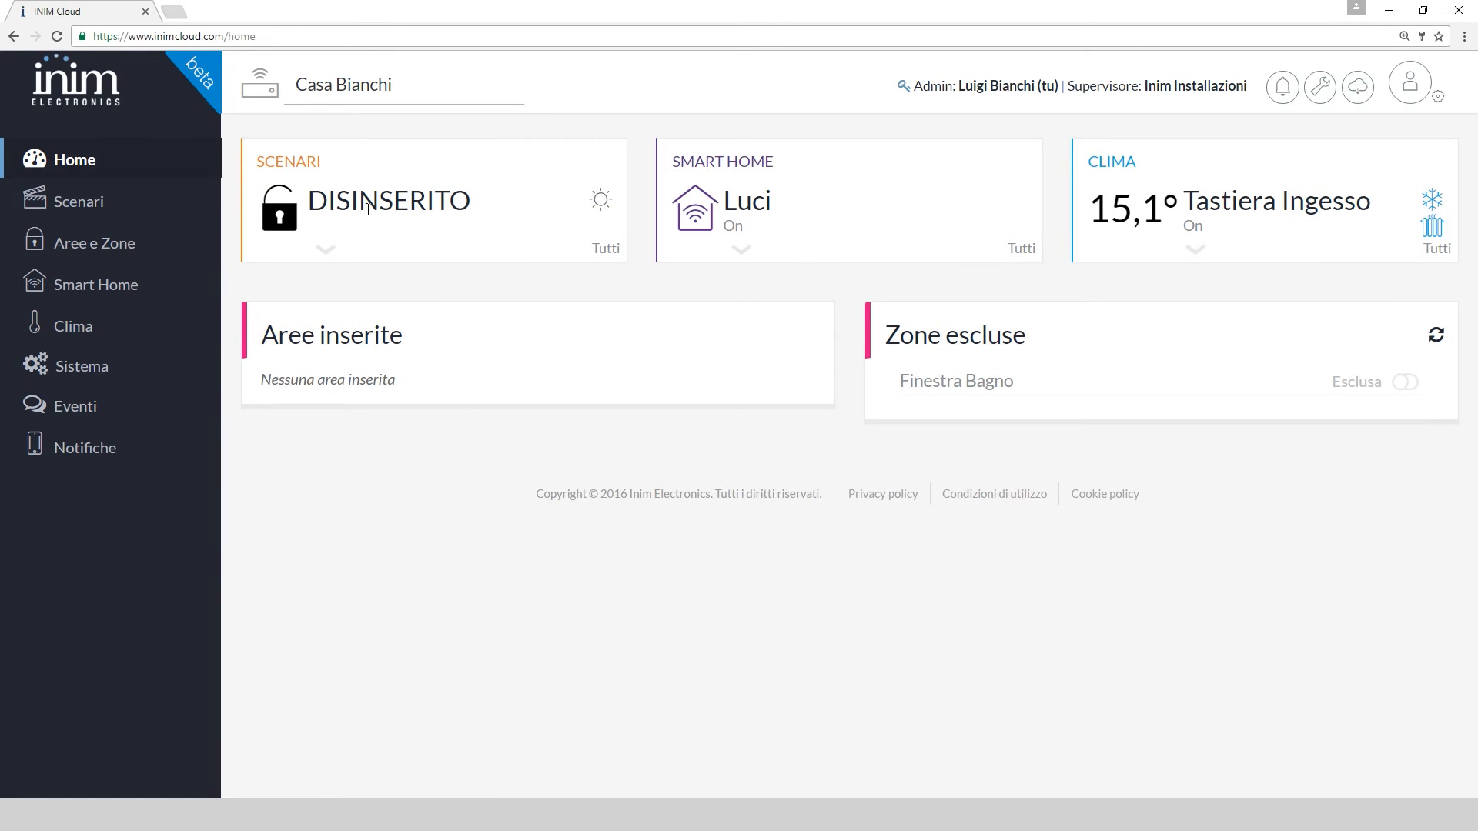
Expand and collapse the Scenari, Smart Home and Clima summaries on Home, then open Scenari
click(328, 253)
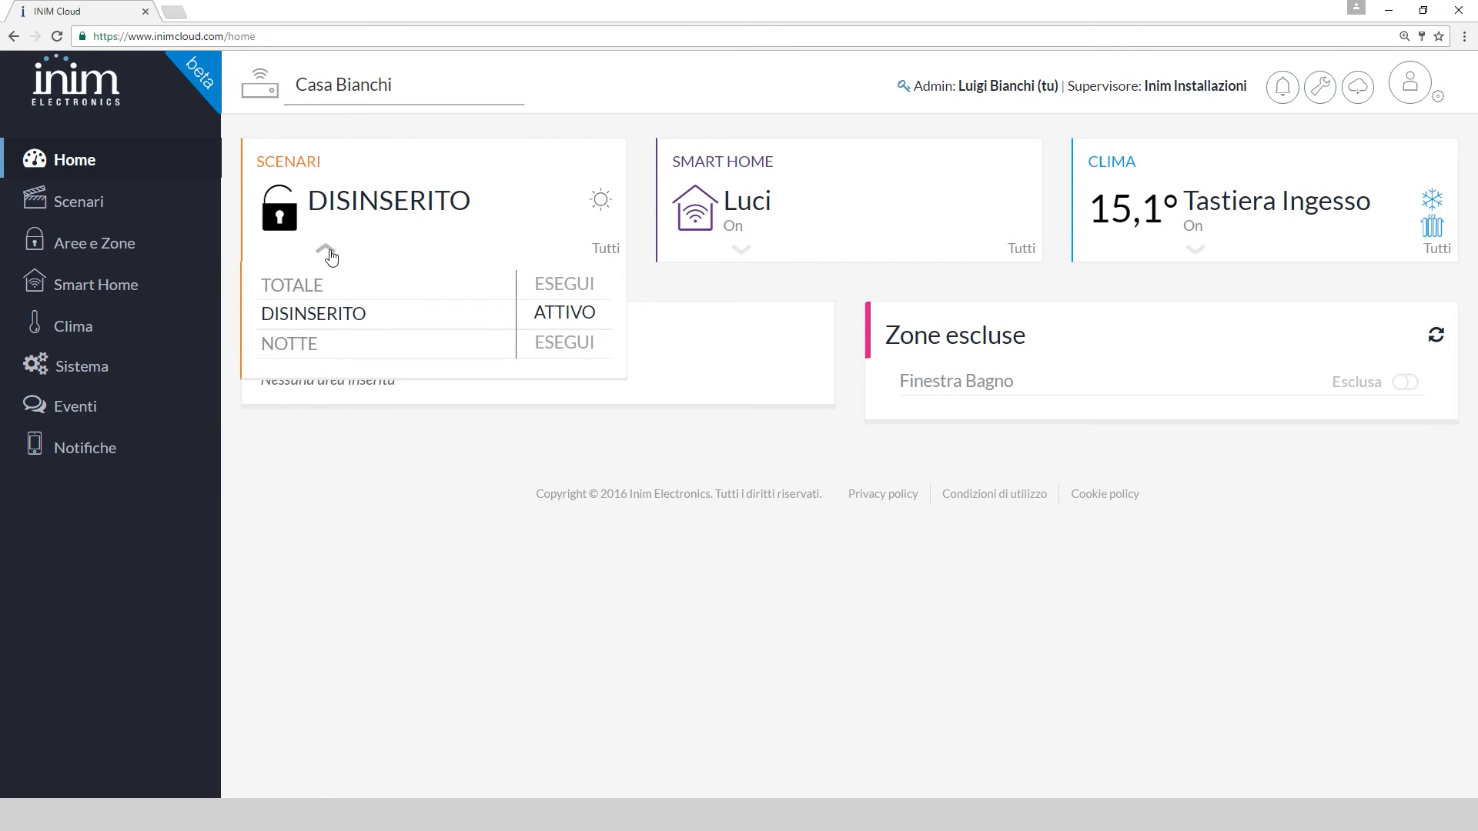
click(329, 254)
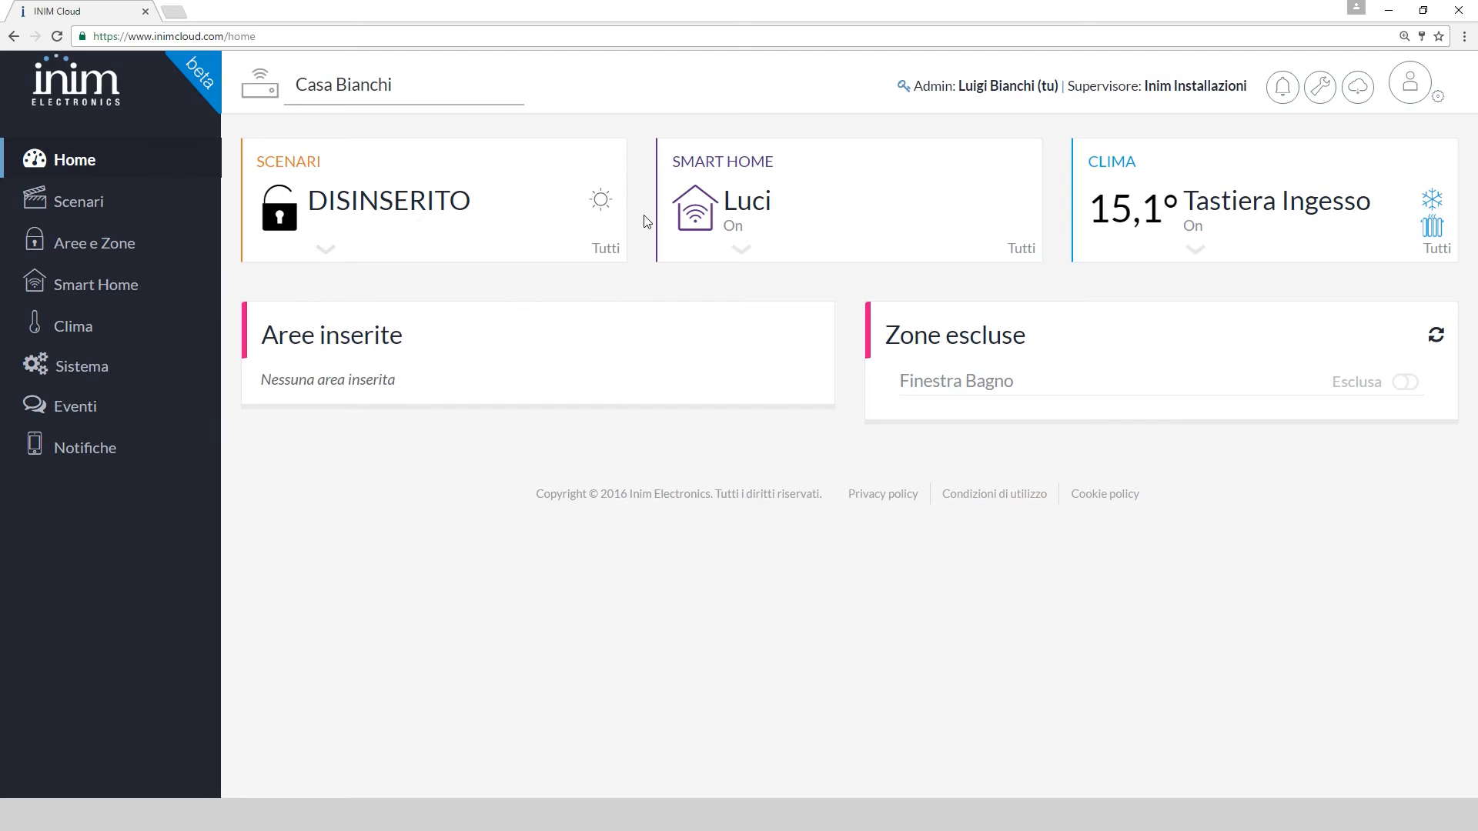
click(743, 251)
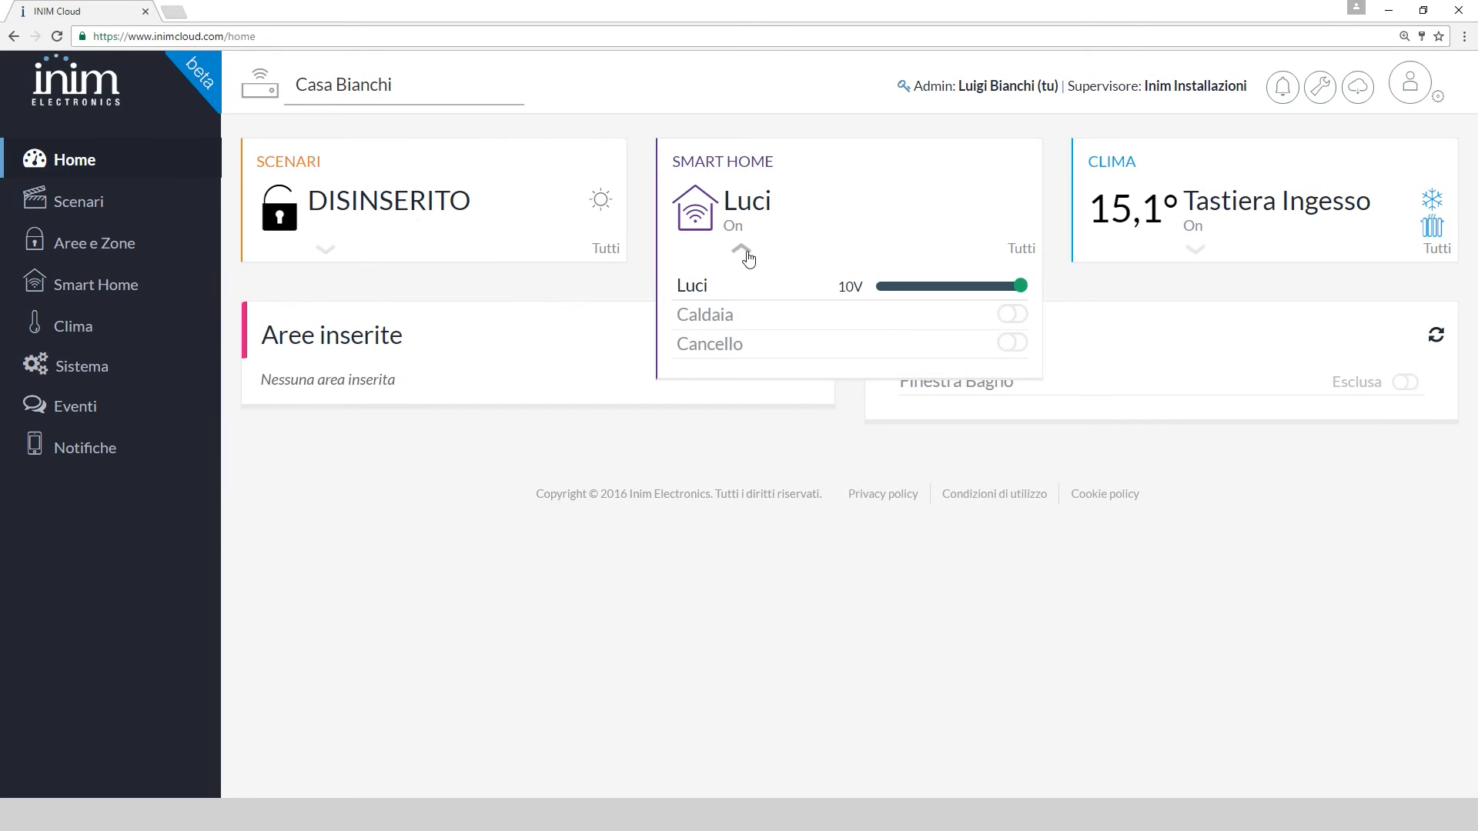
click(743, 251)
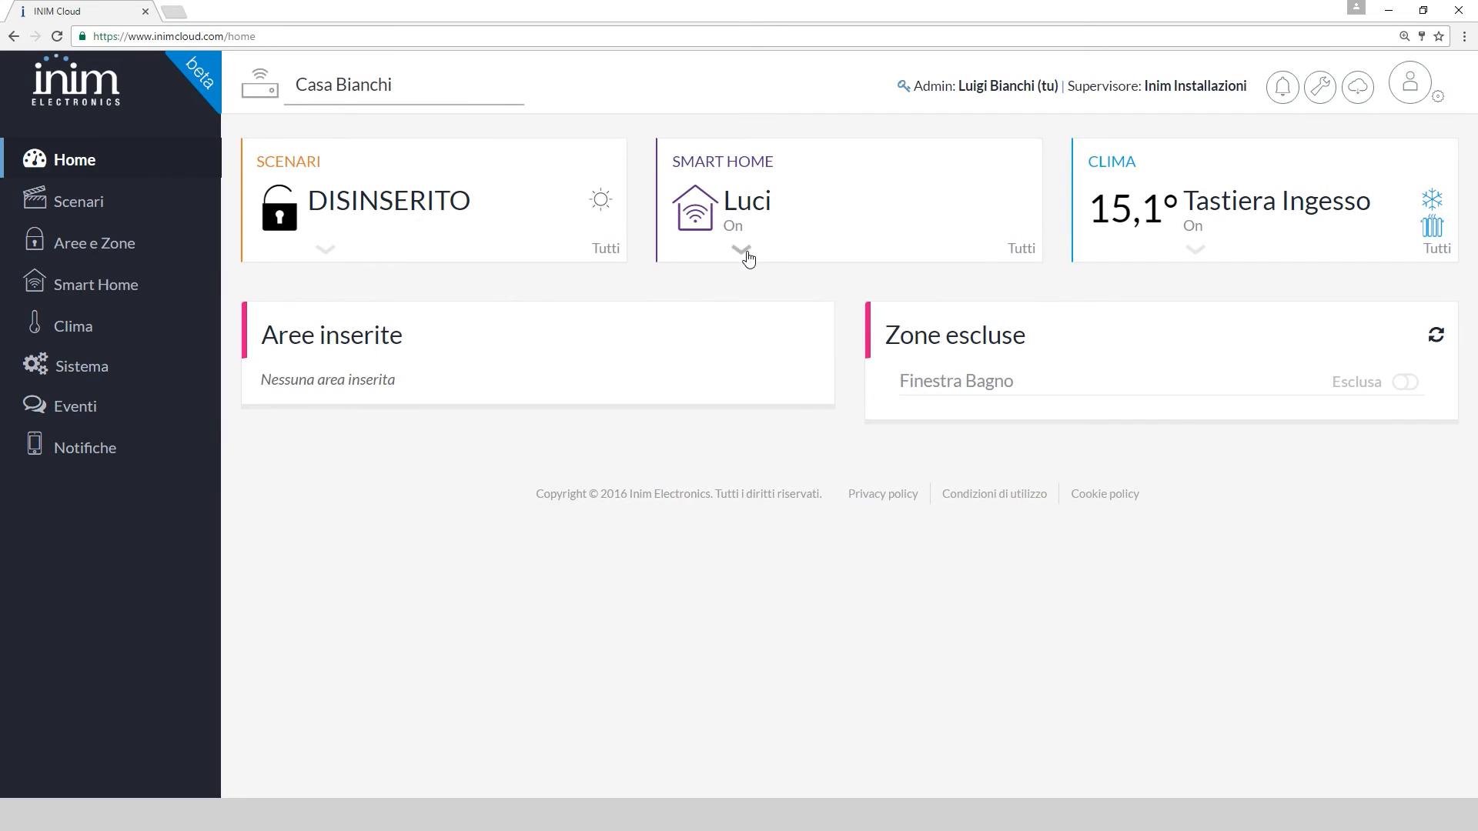
click(1196, 250)
click(1197, 253)
click(98, 215)
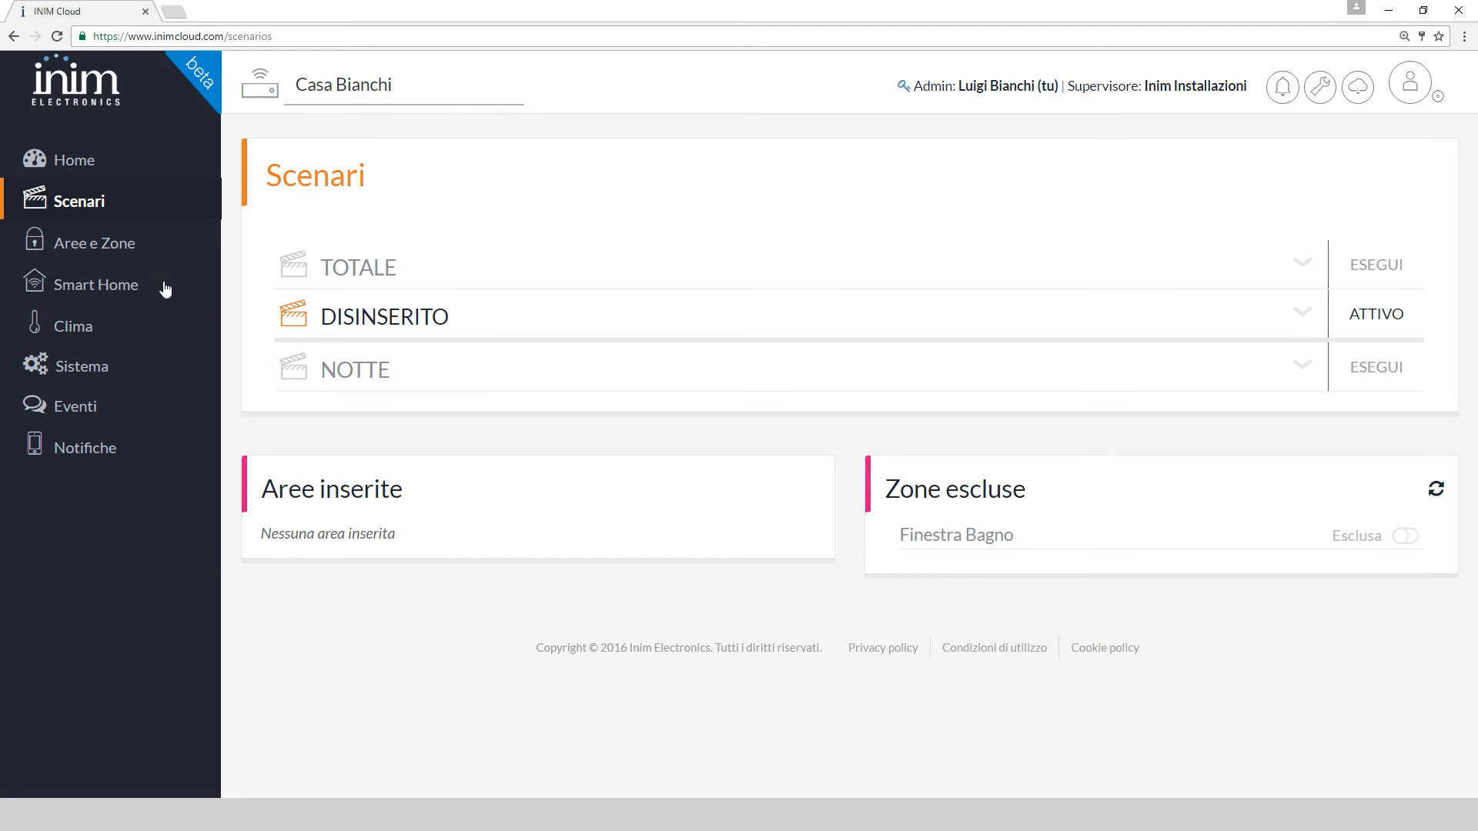
Expand the PRIMO PIANO and PIANO TERRA zone lists in Aree e Zone, then open Smart Home
click(131, 255)
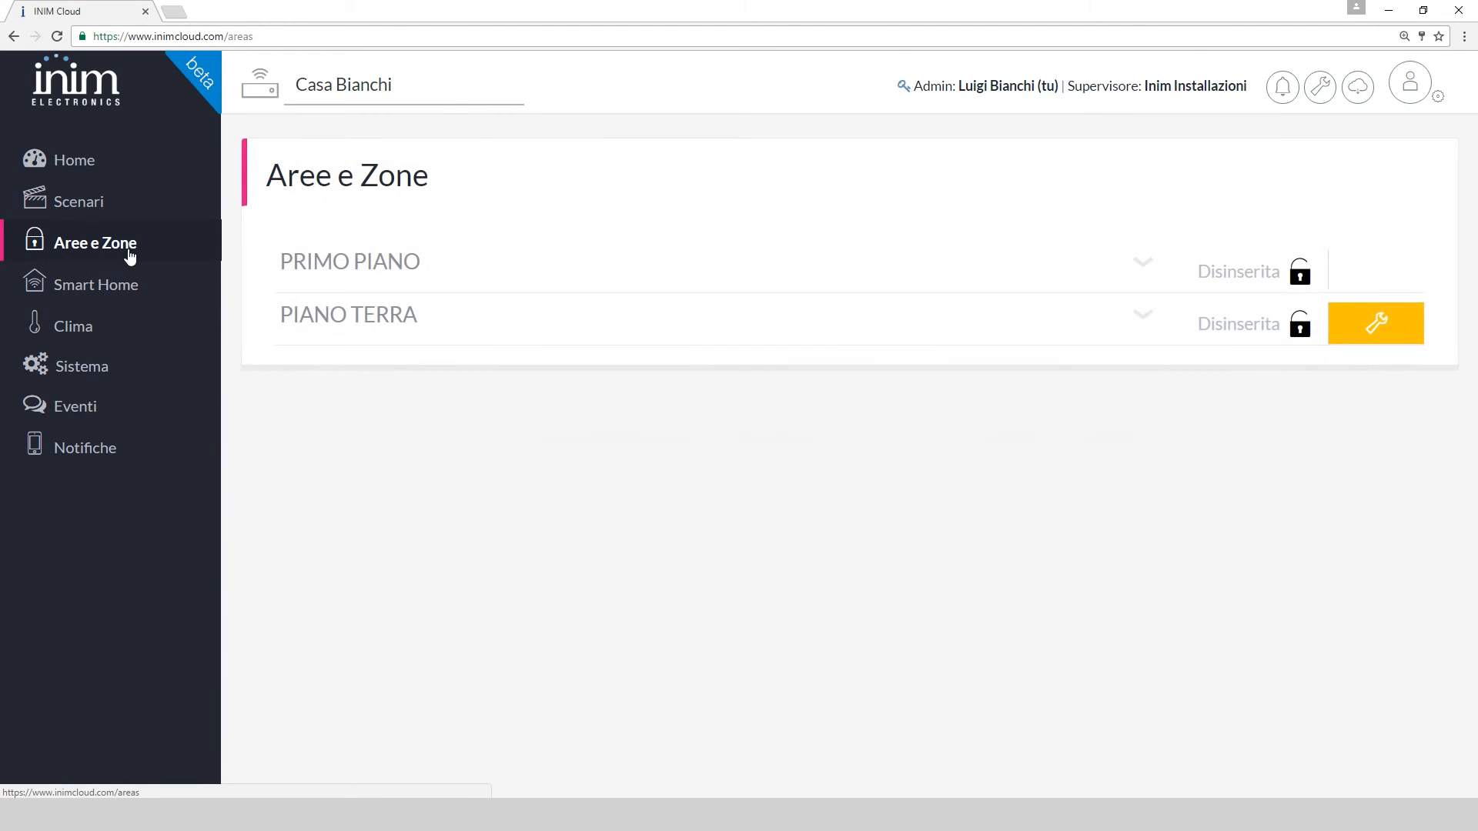
click(1143, 268)
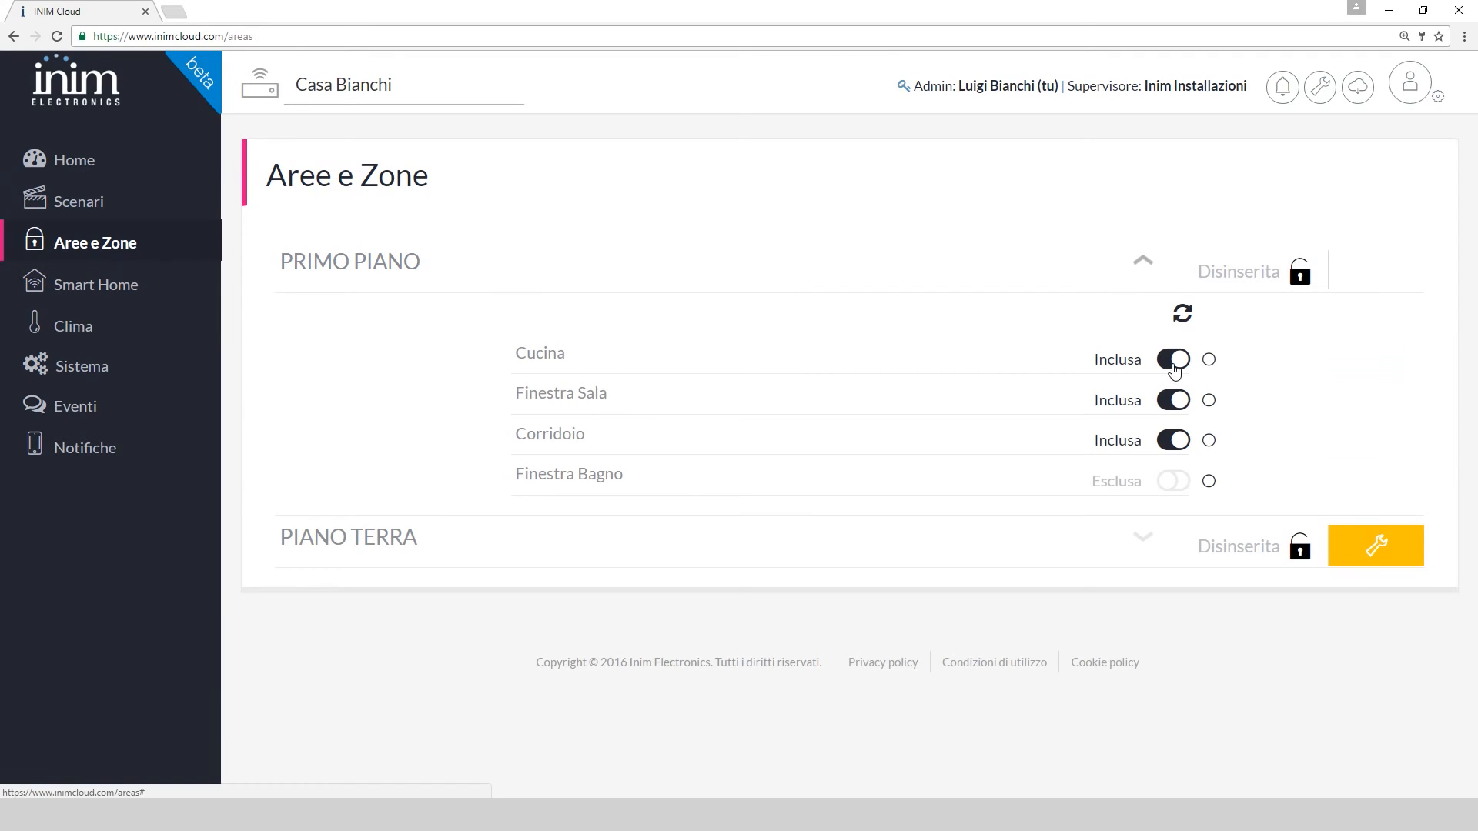
click(1141, 544)
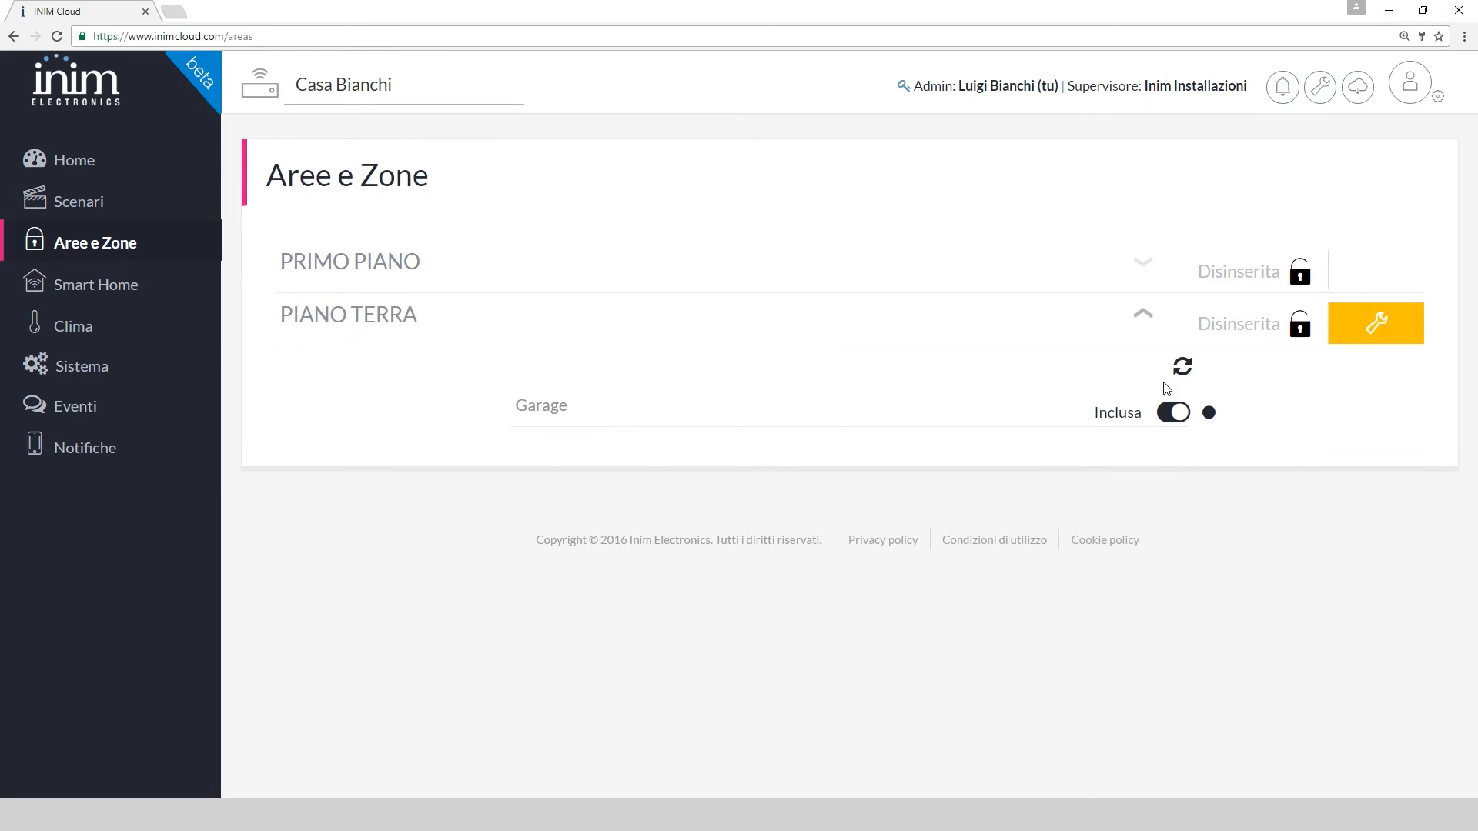
click(1143, 316)
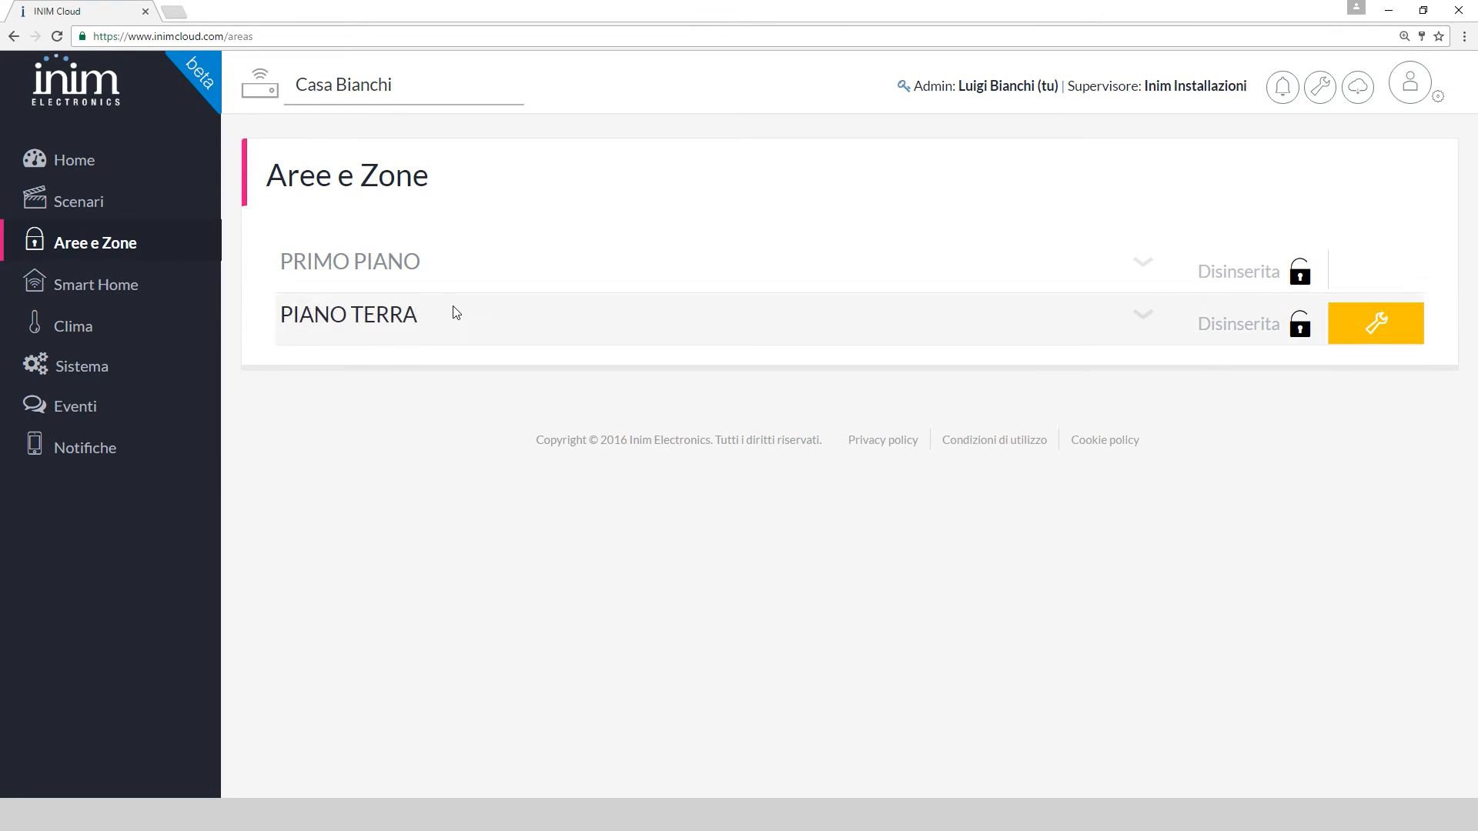
click(78, 297)
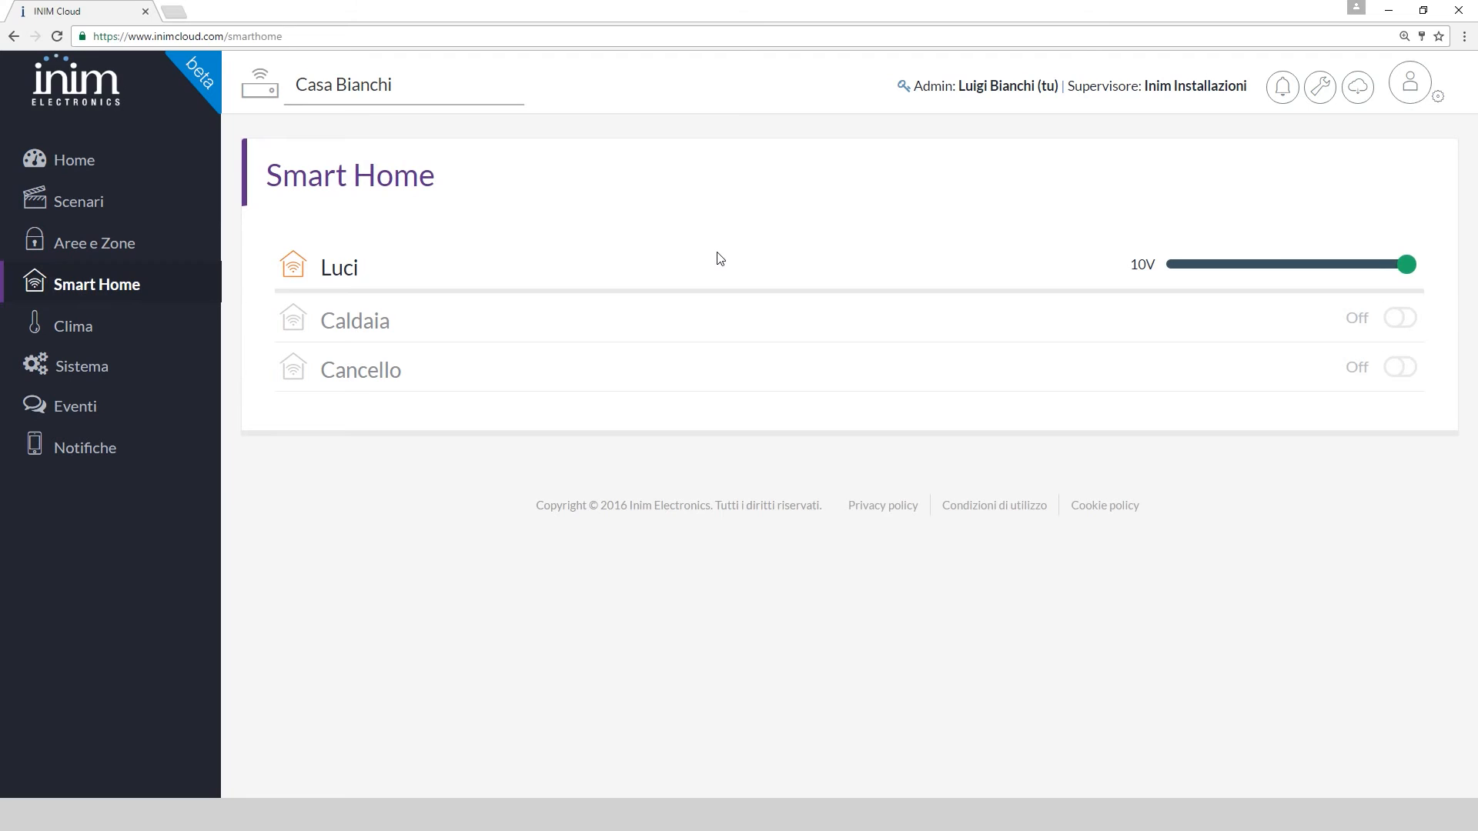
Move the Luci dimmer back to 10V, toggle Caldaia, then open Clima
click(1294, 263)
drag(1295, 263, 1428, 275)
click(1395, 320)
click(124, 331)
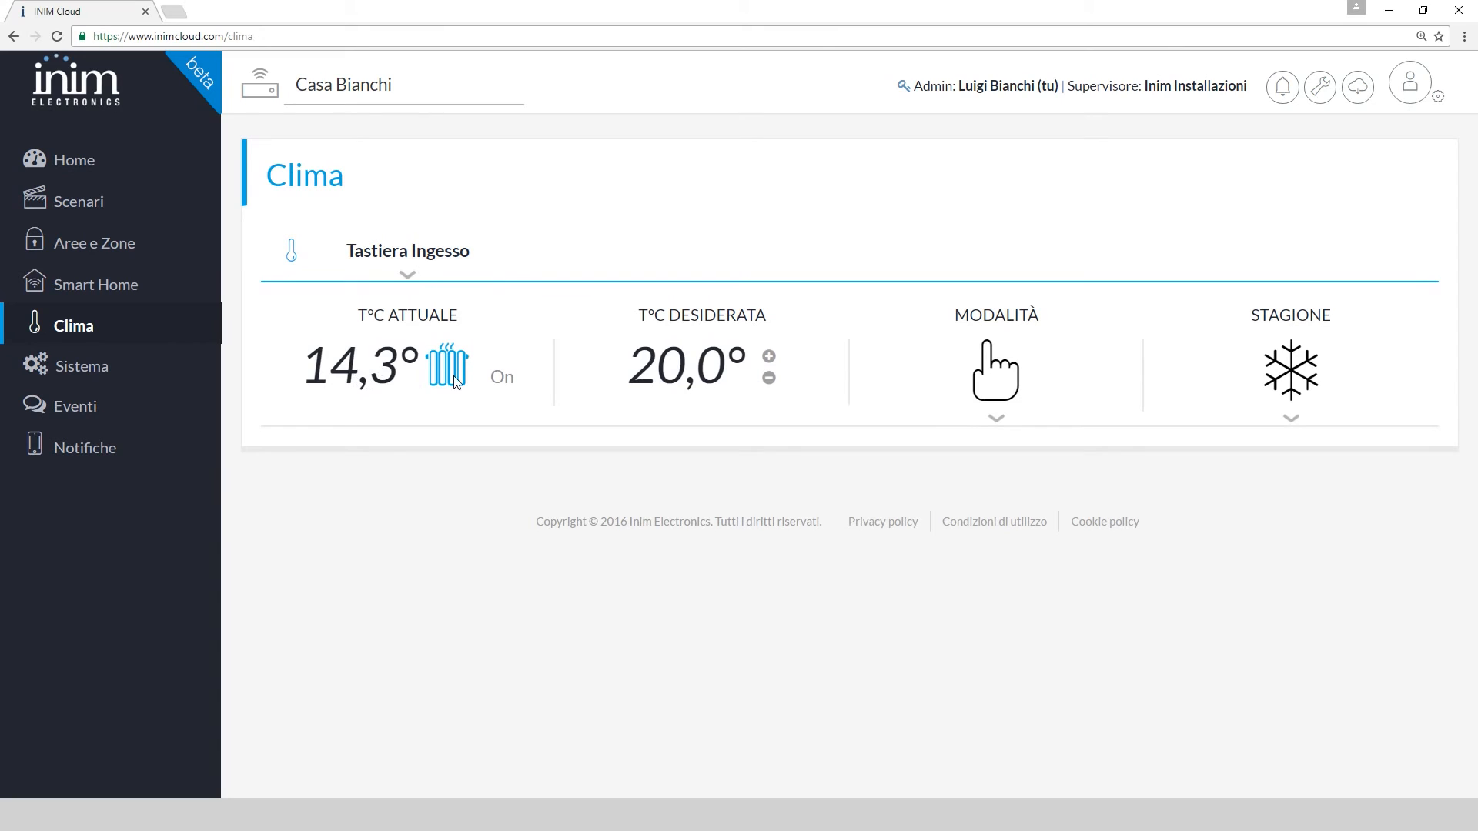
Raise the Tastiera Ingesso T°C Desiderata setpoint six steps with the + button
click(769, 357)
click(769, 357)
click(769, 358)
click(769, 358)
click(769, 359)
click(769, 358)
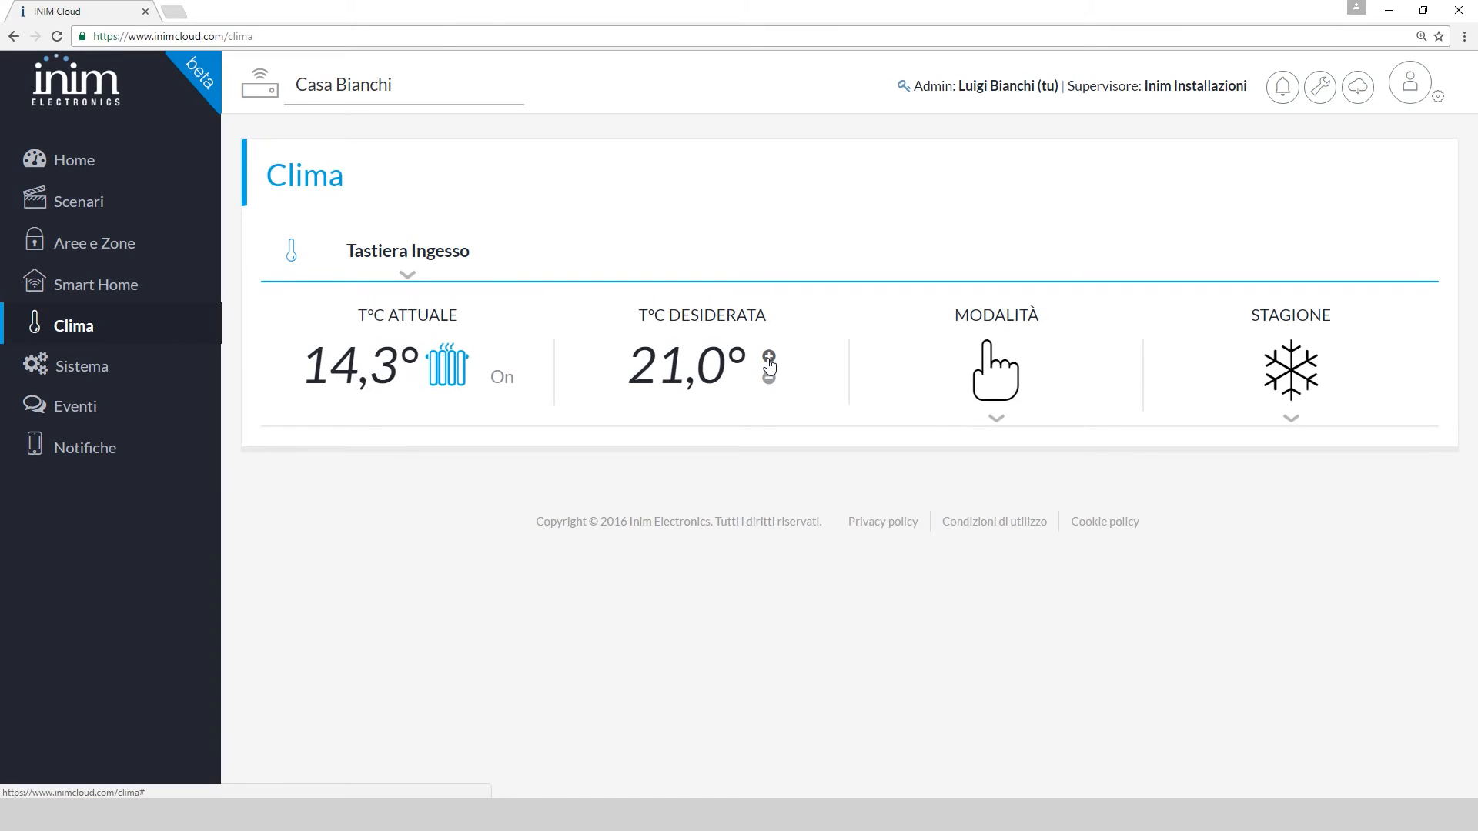
Switch to Giornaliero mode and save a daily program with hour 10 at 25,6°, keeping winter season
click(997, 420)
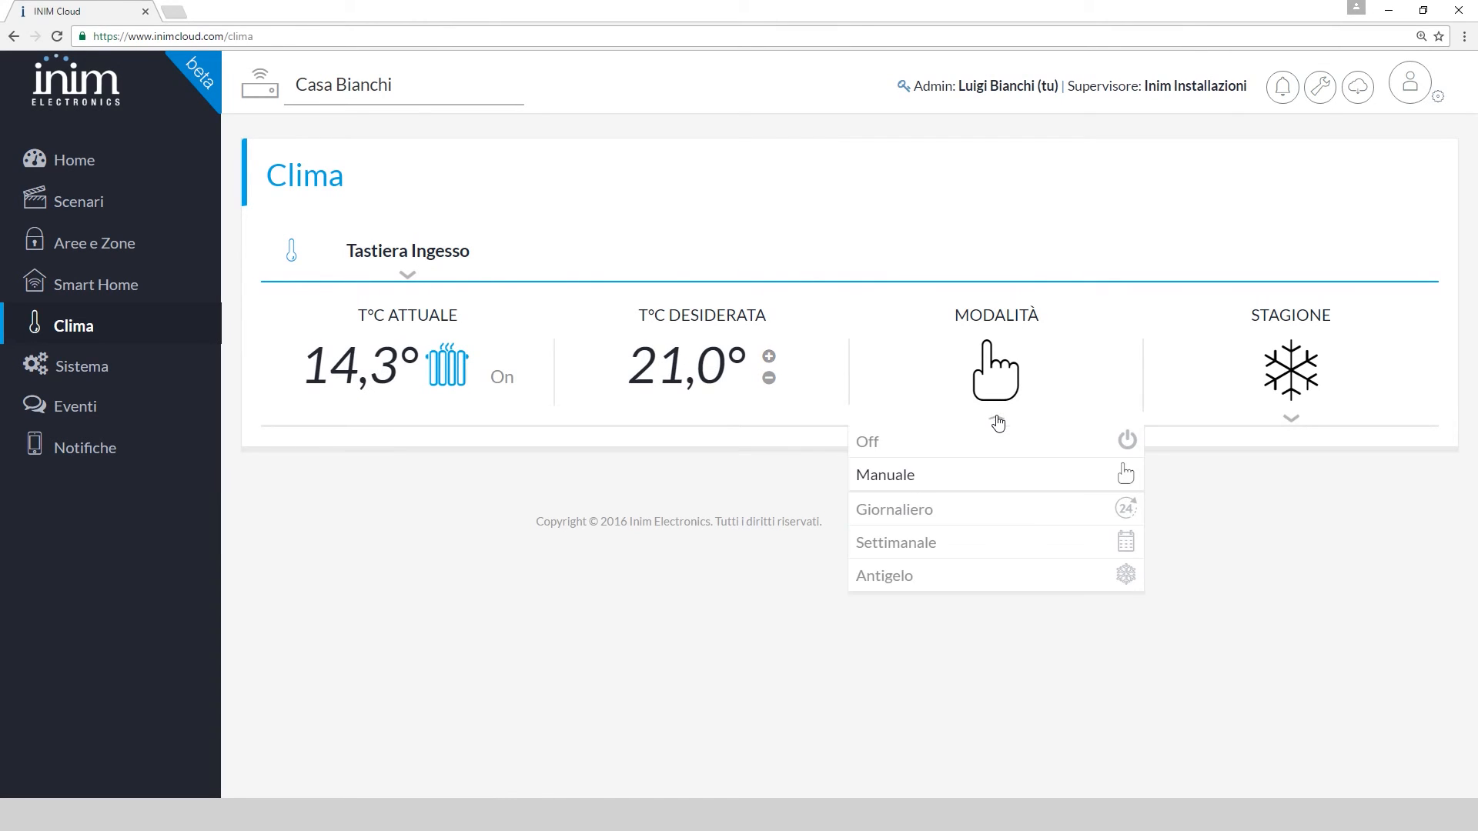
click(946, 514)
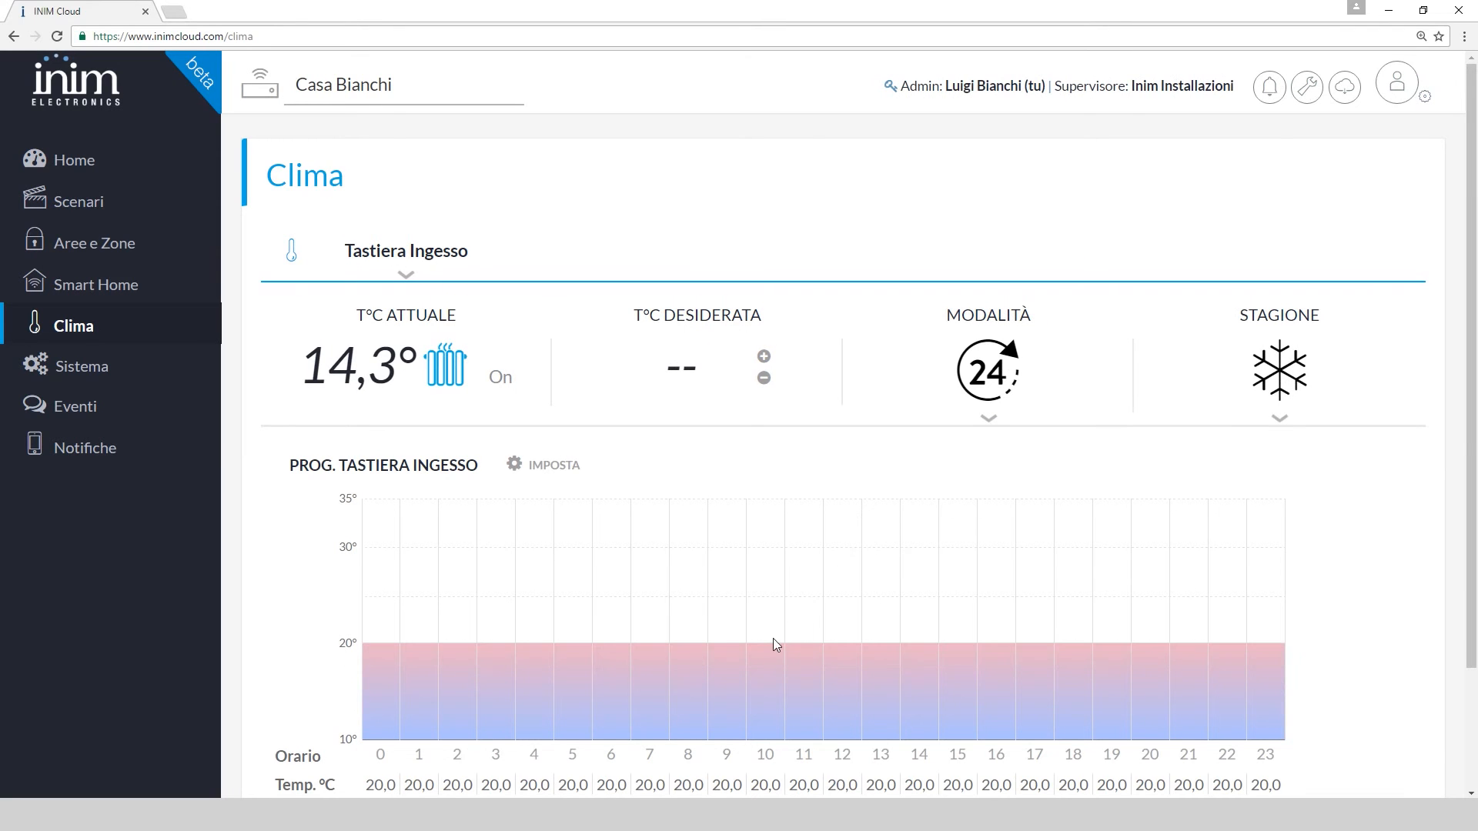
click(543, 467)
drag(767, 655, 767, 601)
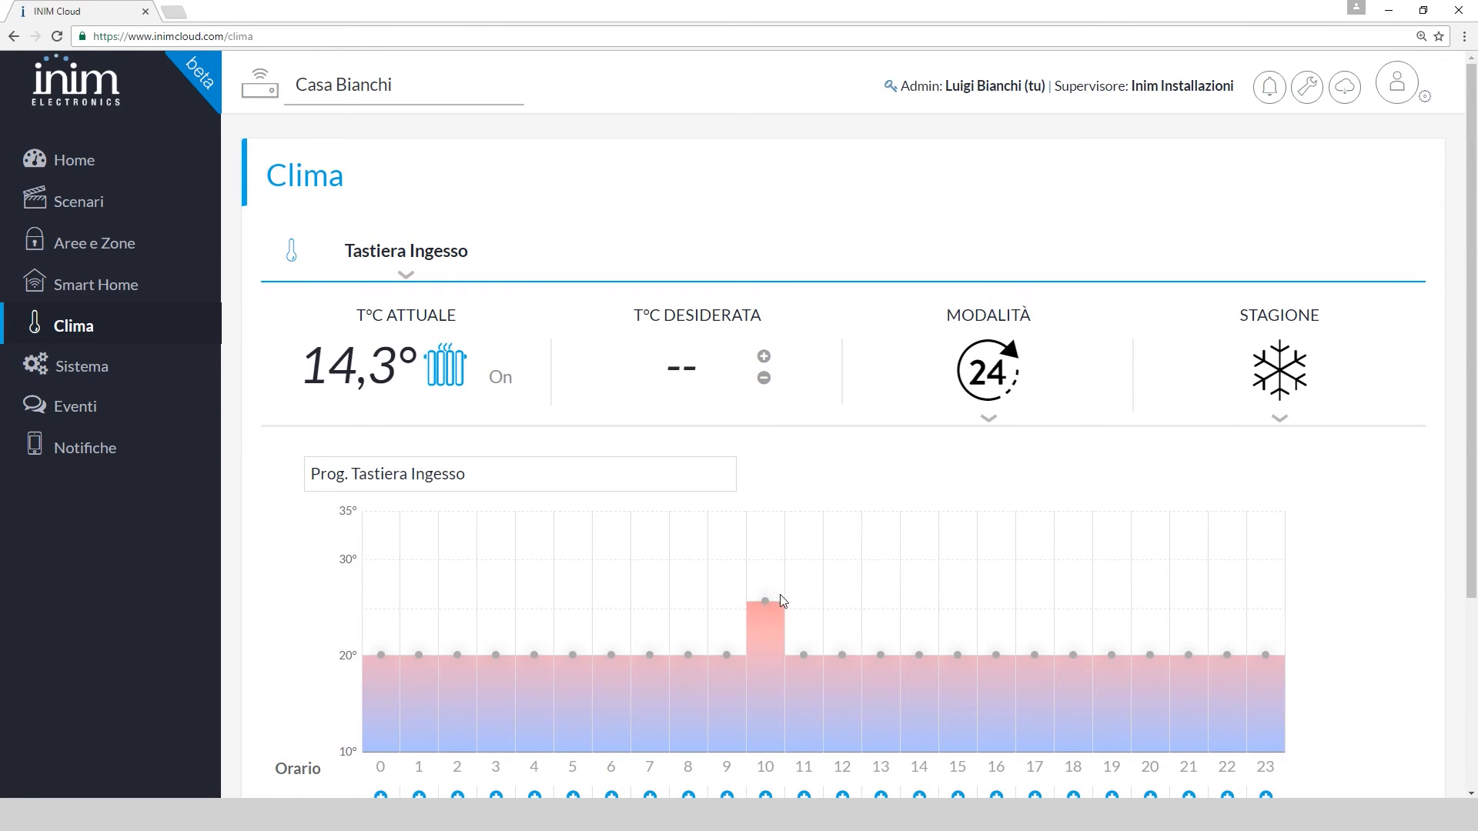
scroll(779, 596, down, 3)
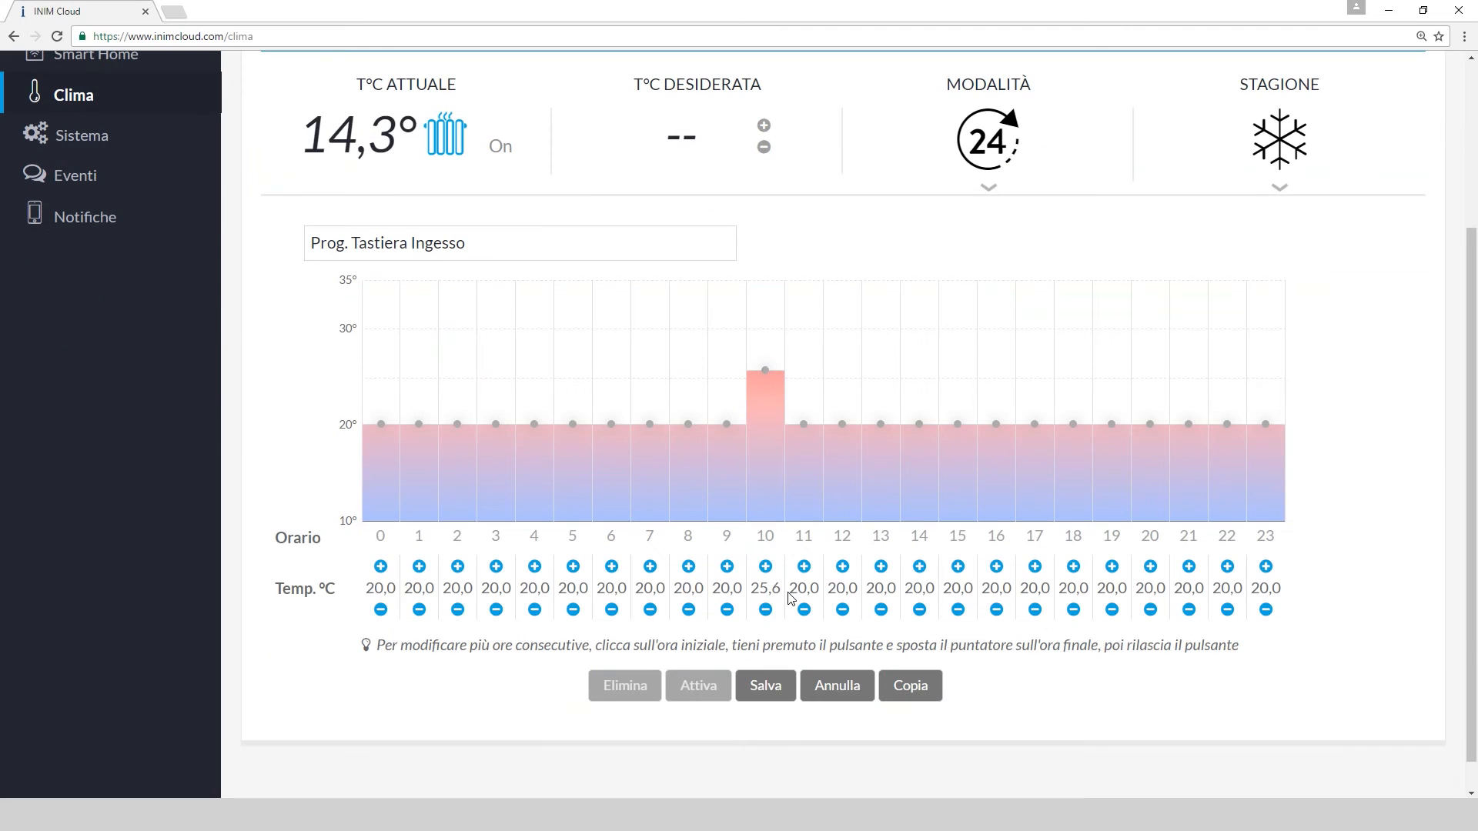
click(772, 693)
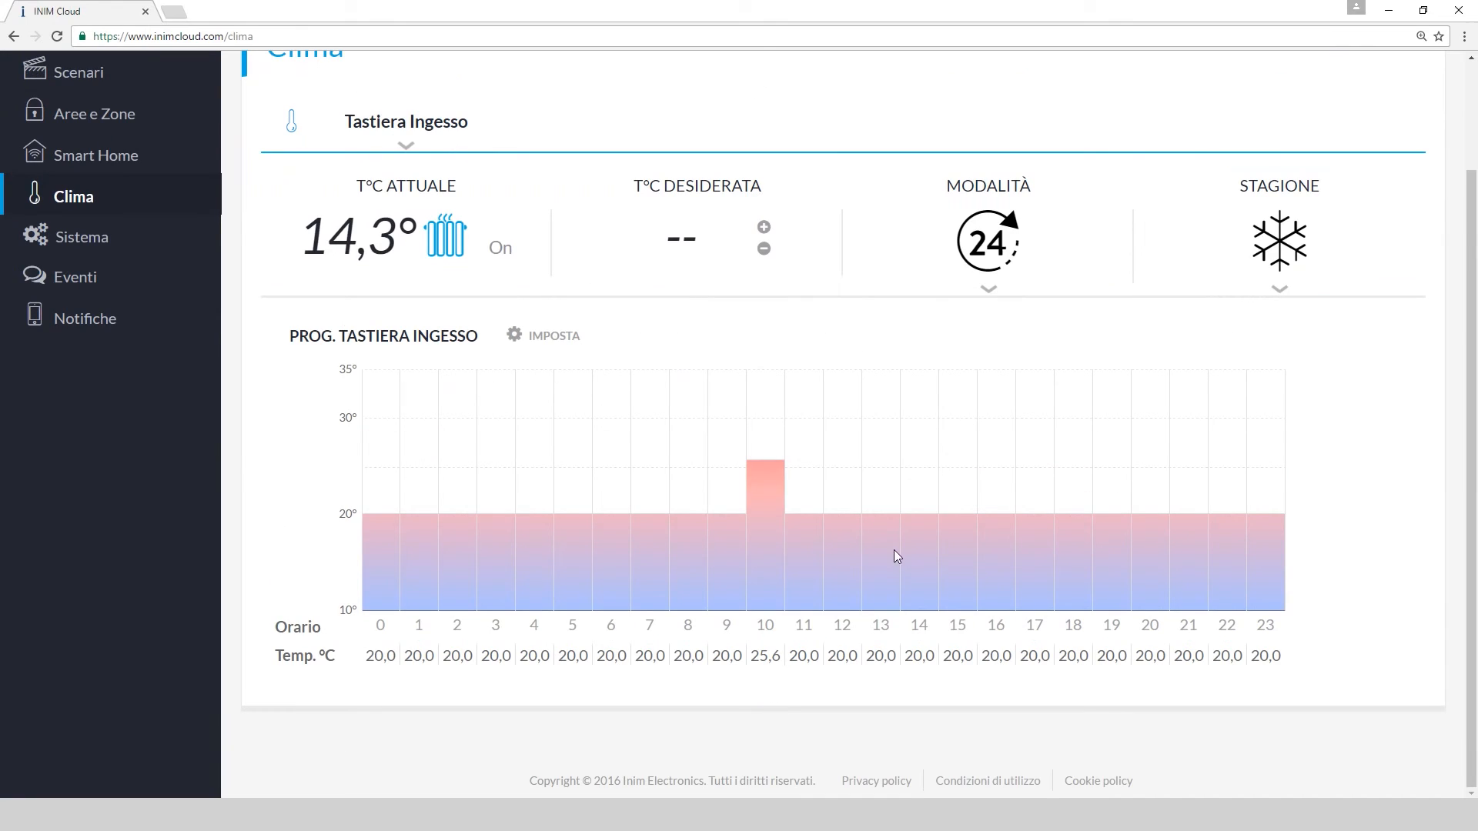
click(1280, 291)
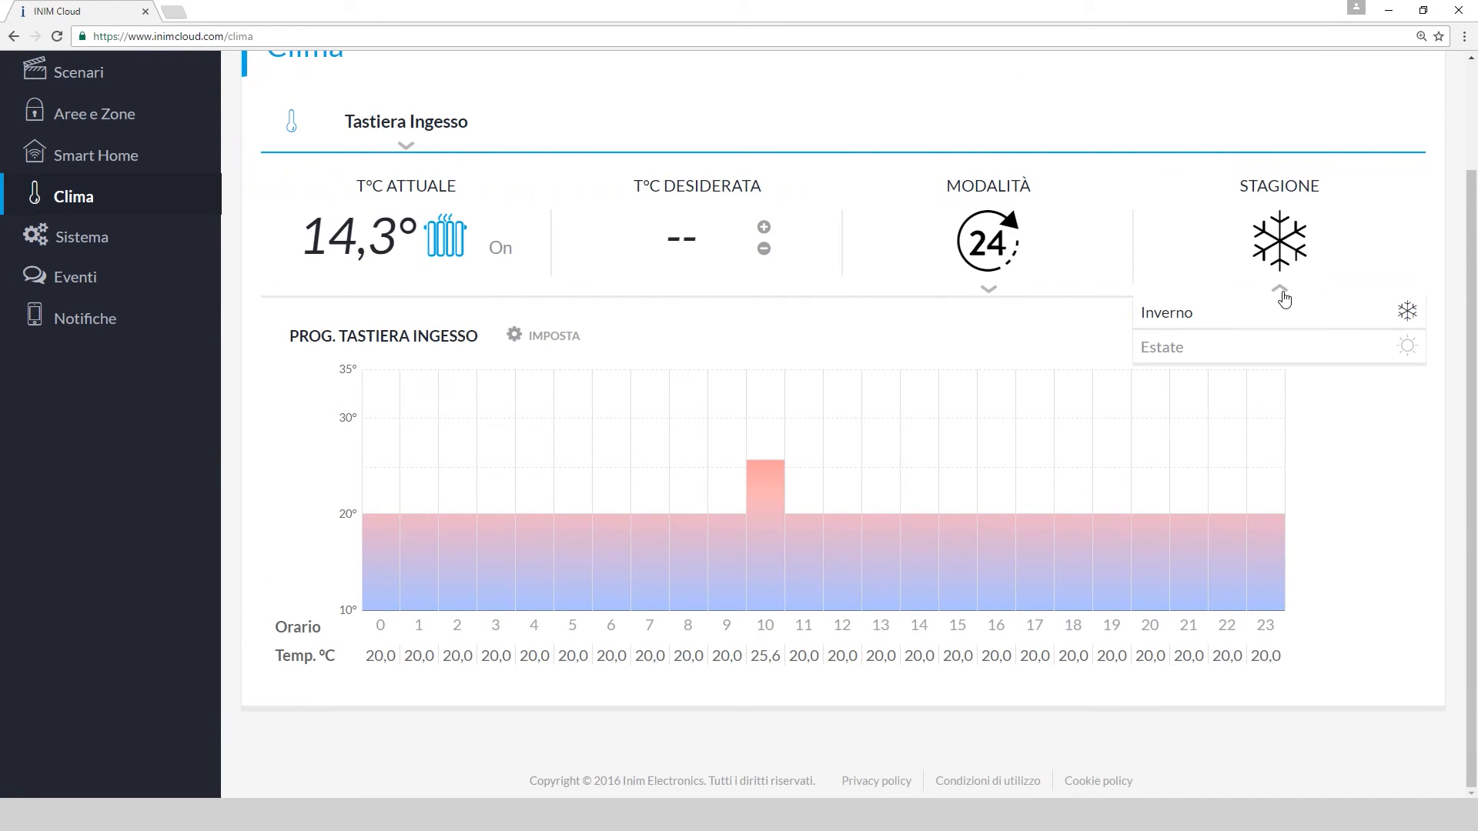
click(1283, 295)
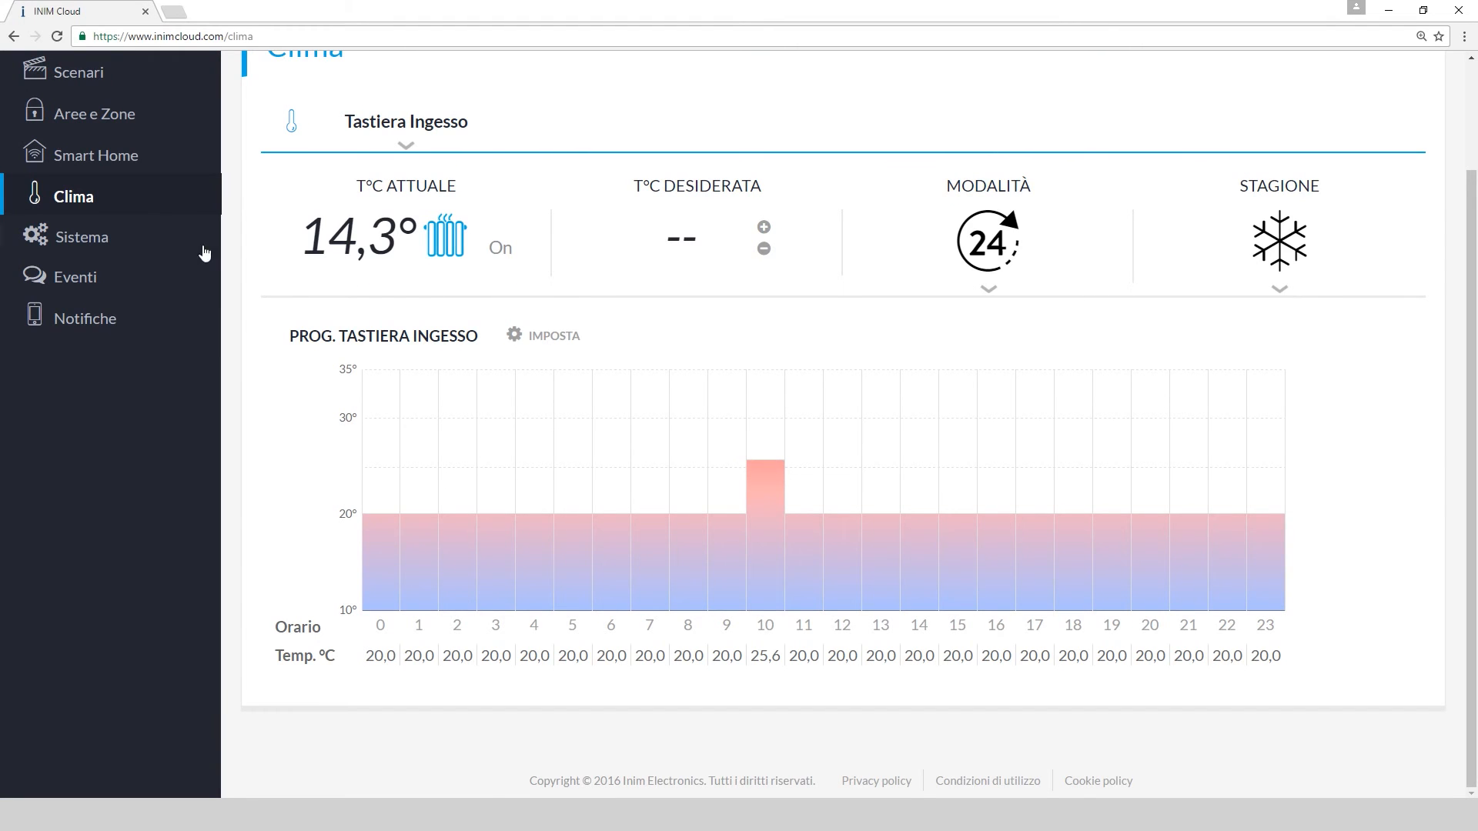
Check the Centrale's 13.42 V supply voltage on the Sistema page, then go to Notifiche
click(160, 243)
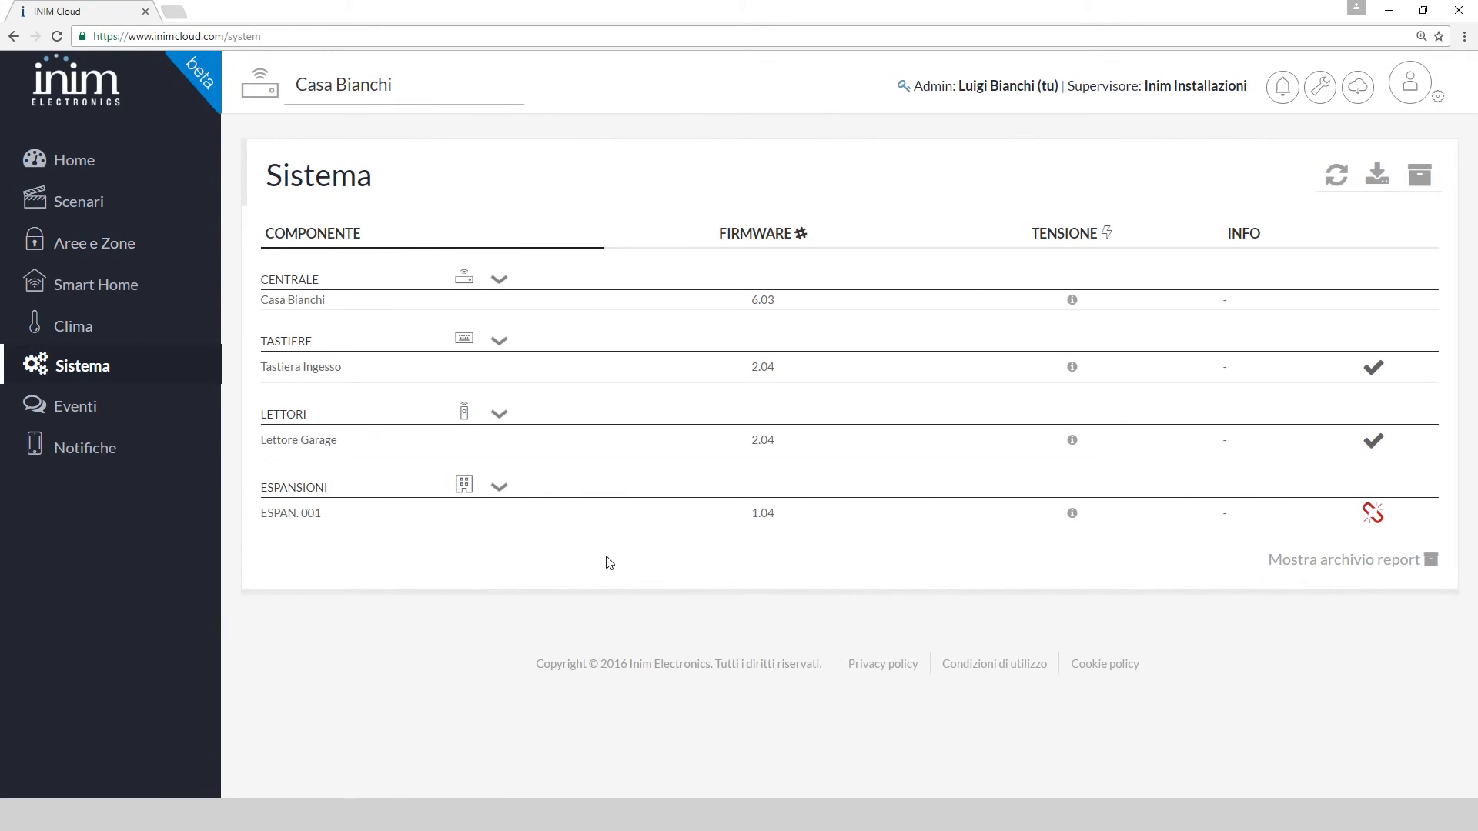
click(1072, 302)
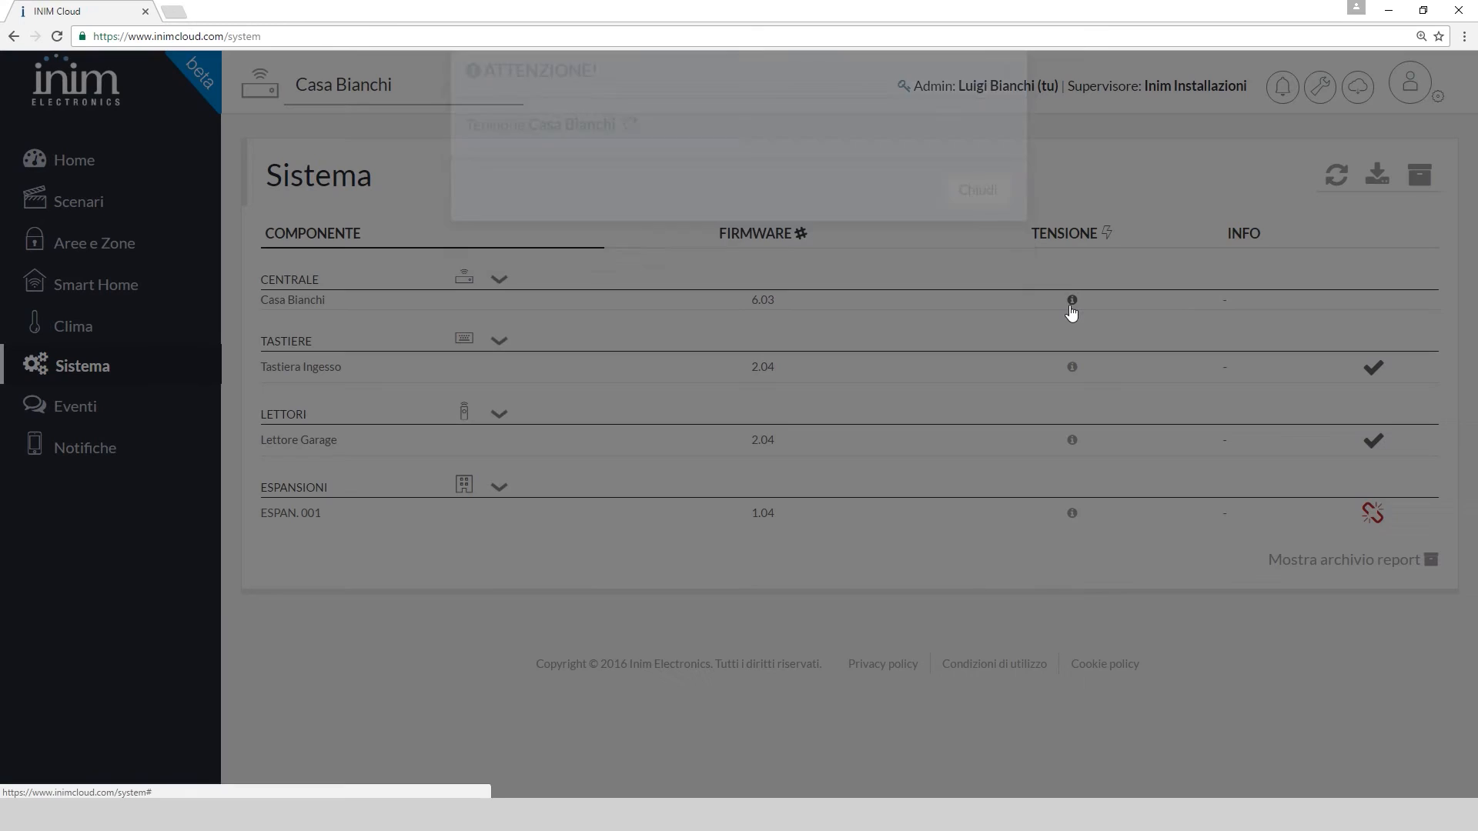
click(983, 229)
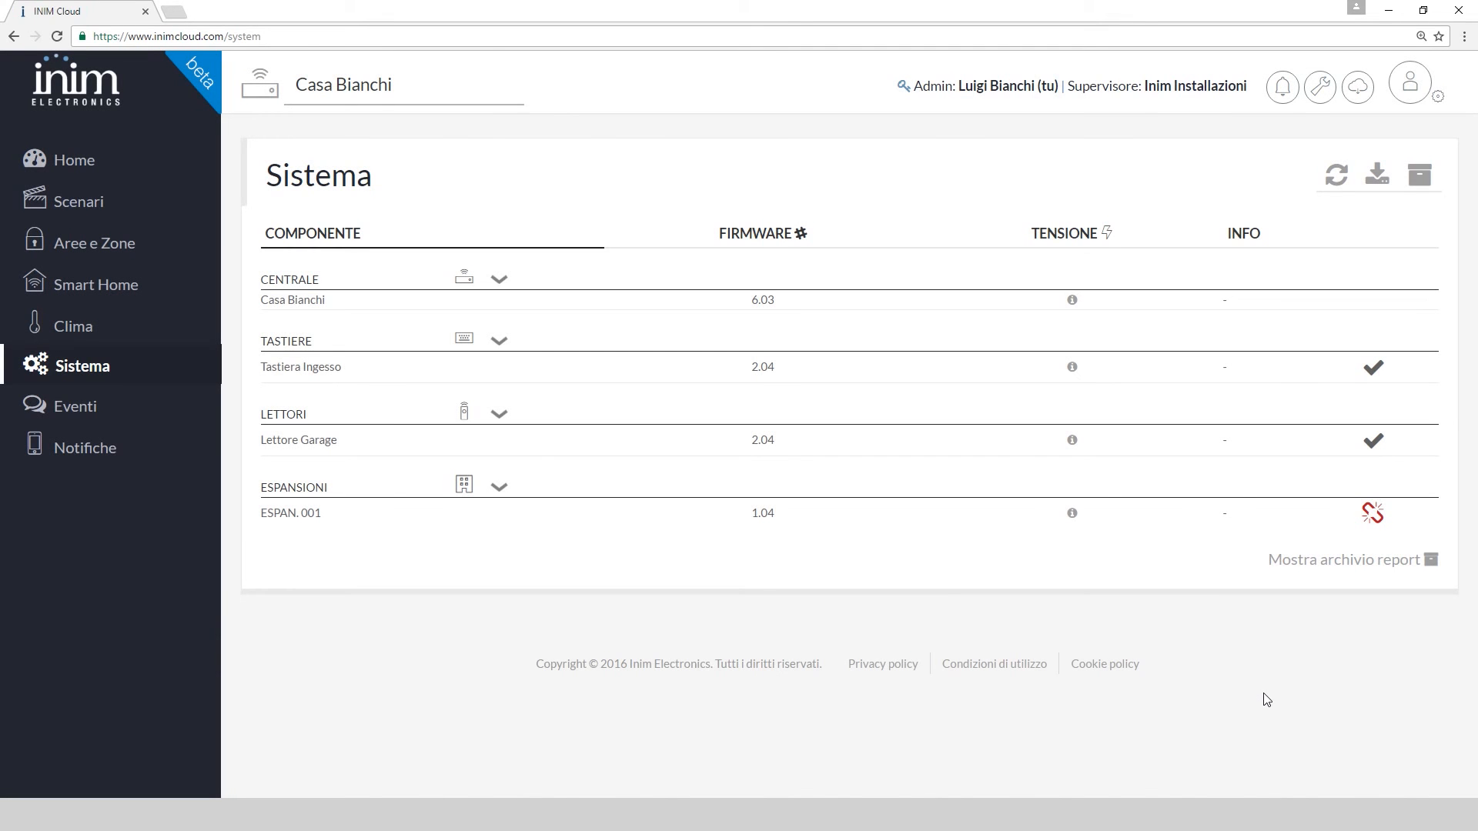
click(112, 462)
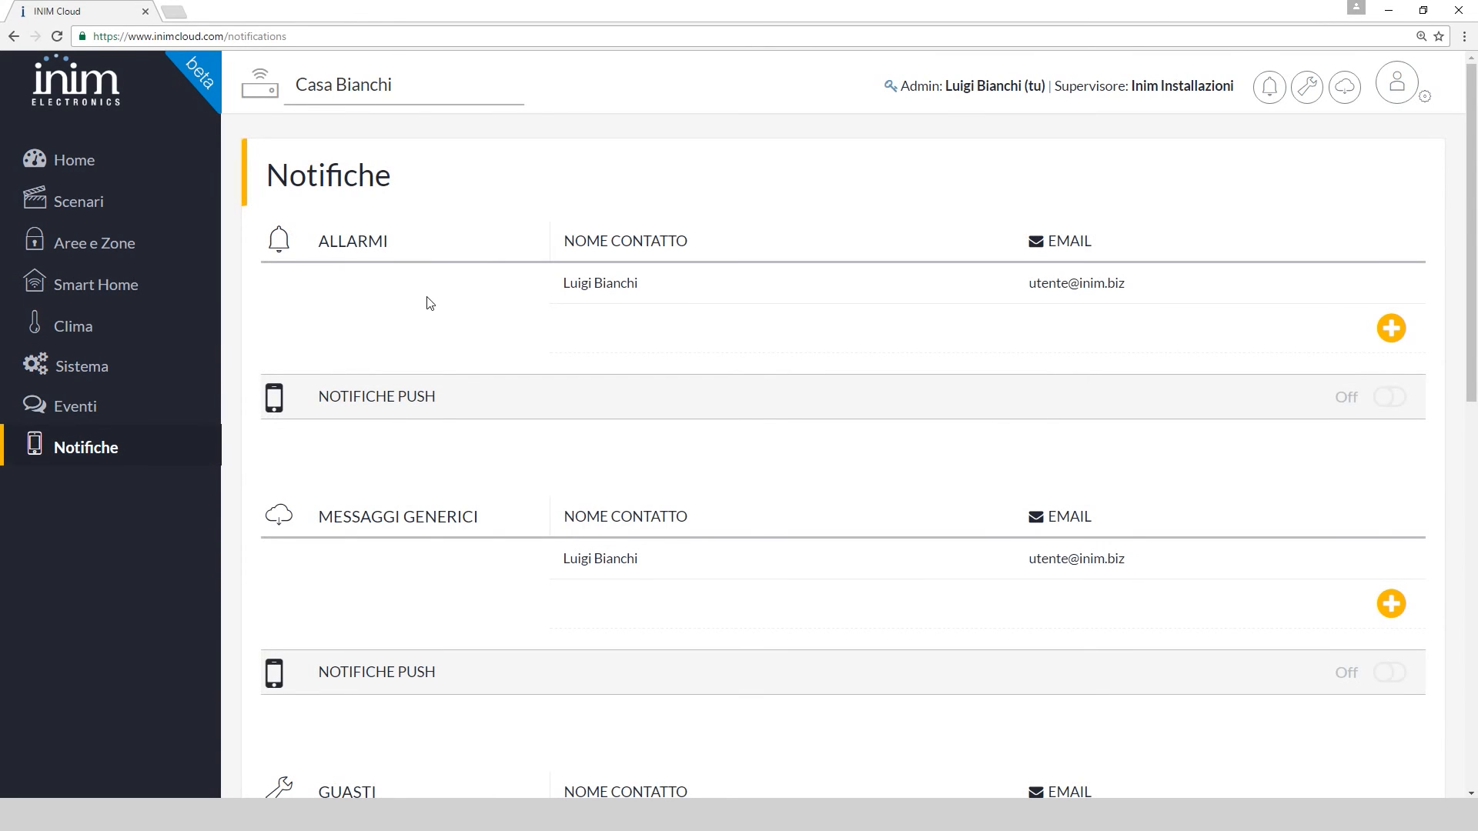
Start and cancel a new Allarmi contact, then switch Allarmi push notifications on
mouse_move(622, 298)
click(1392, 331)
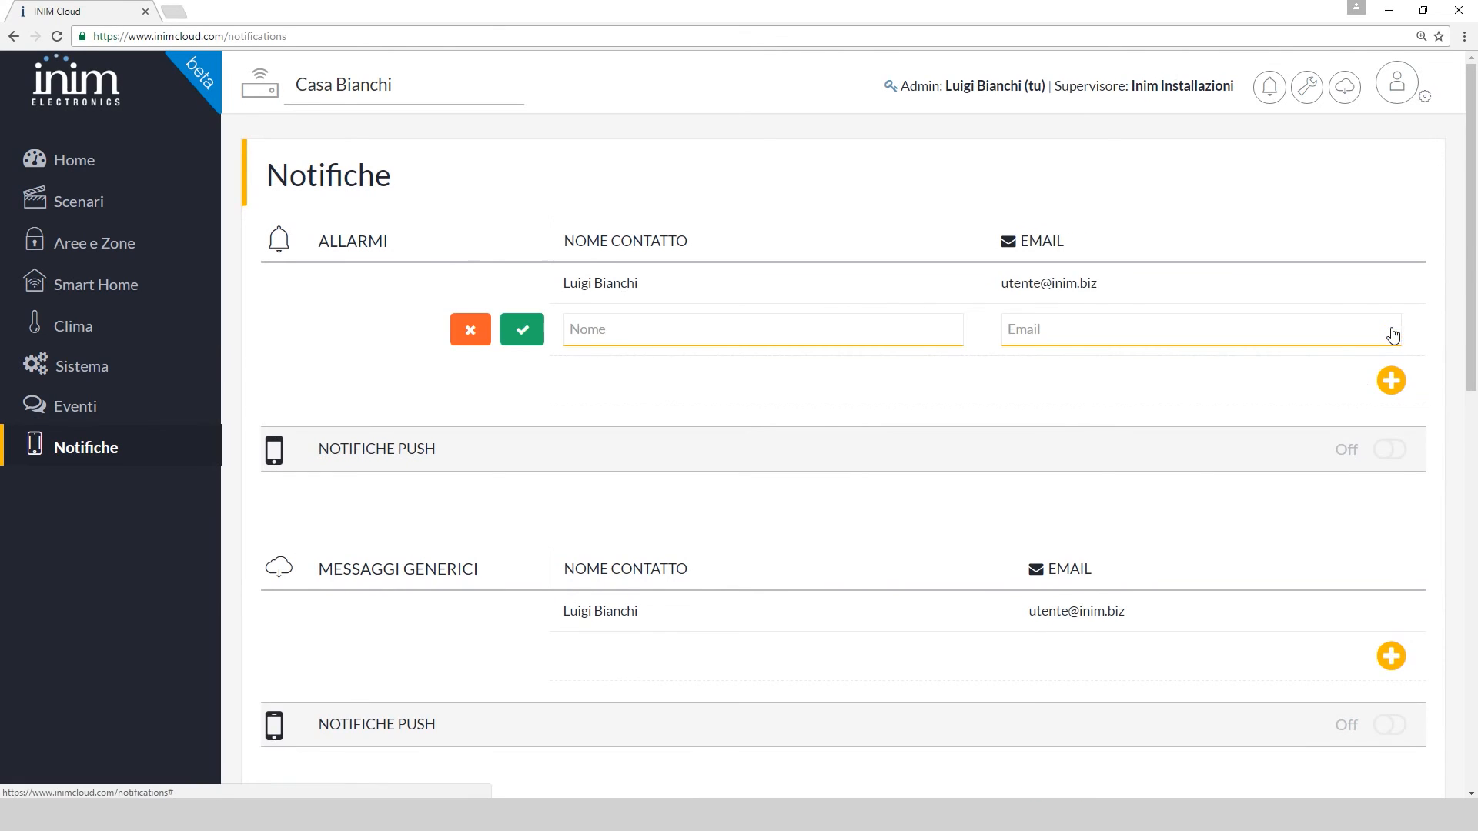
click(468, 331)
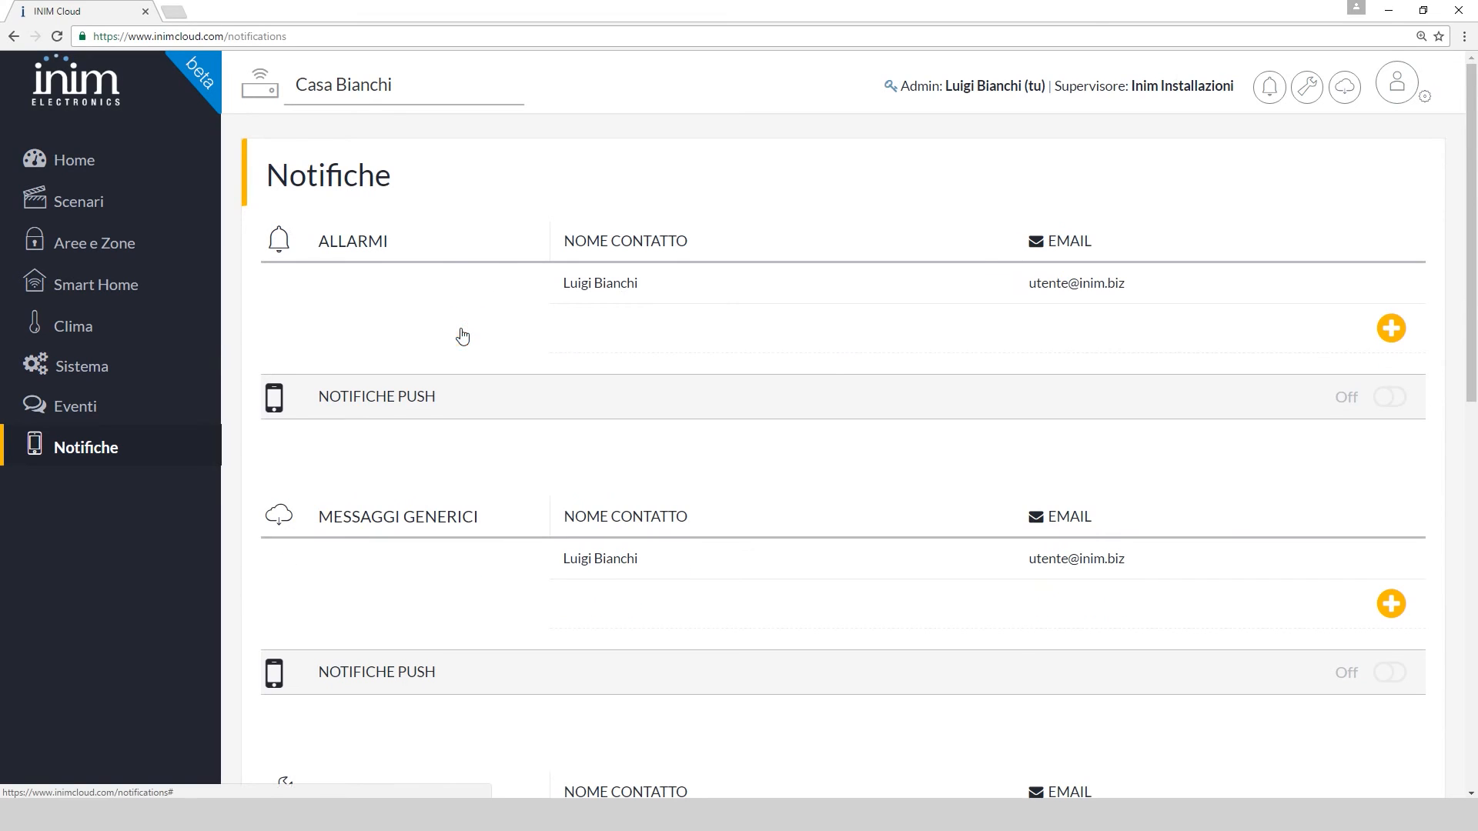
click(1387, 406)
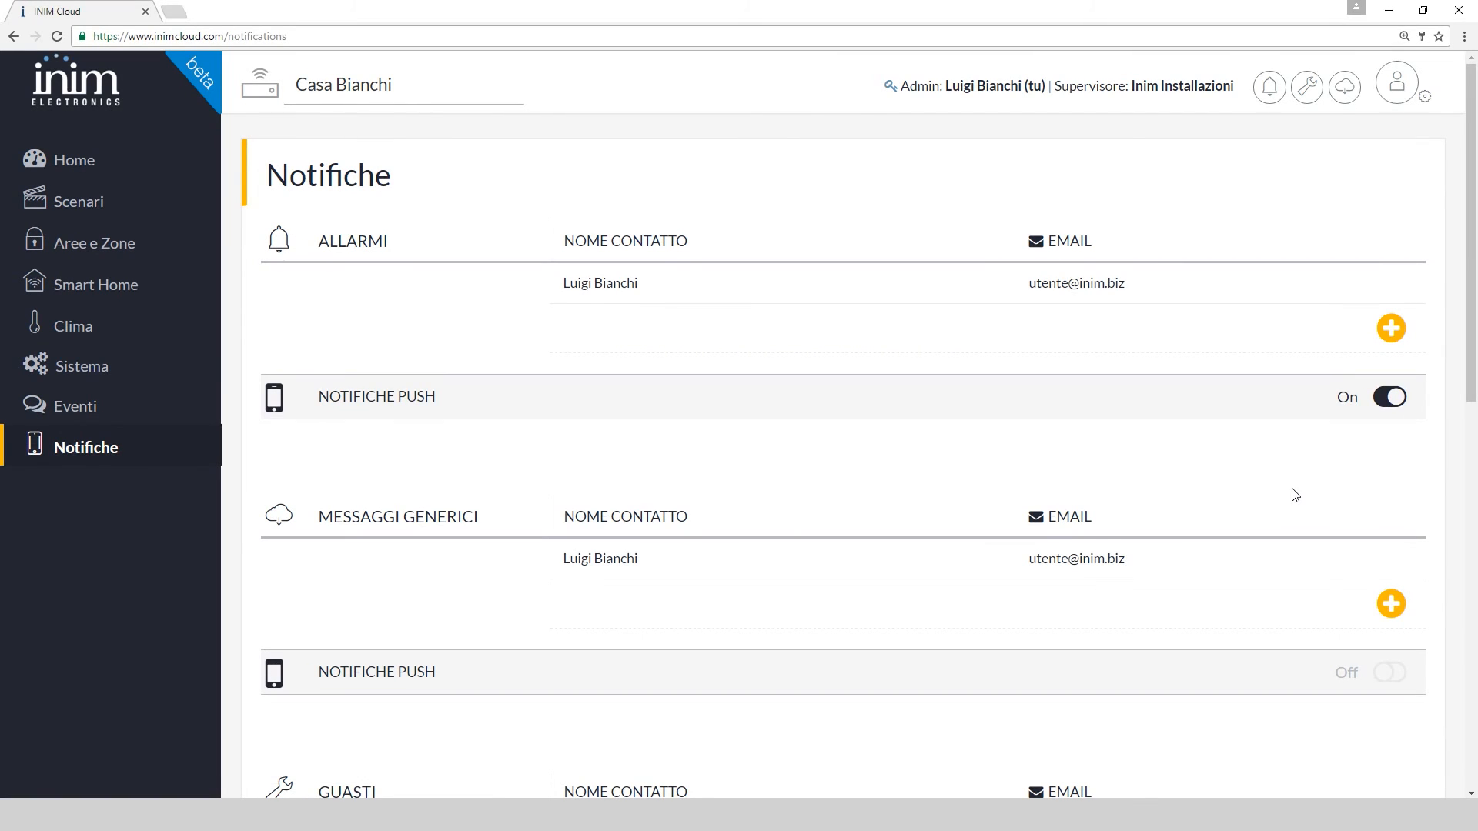
Open Account Personale settings in a new My INIM tab, then return to the INIM Cloud Profilo page
click(95, 166)
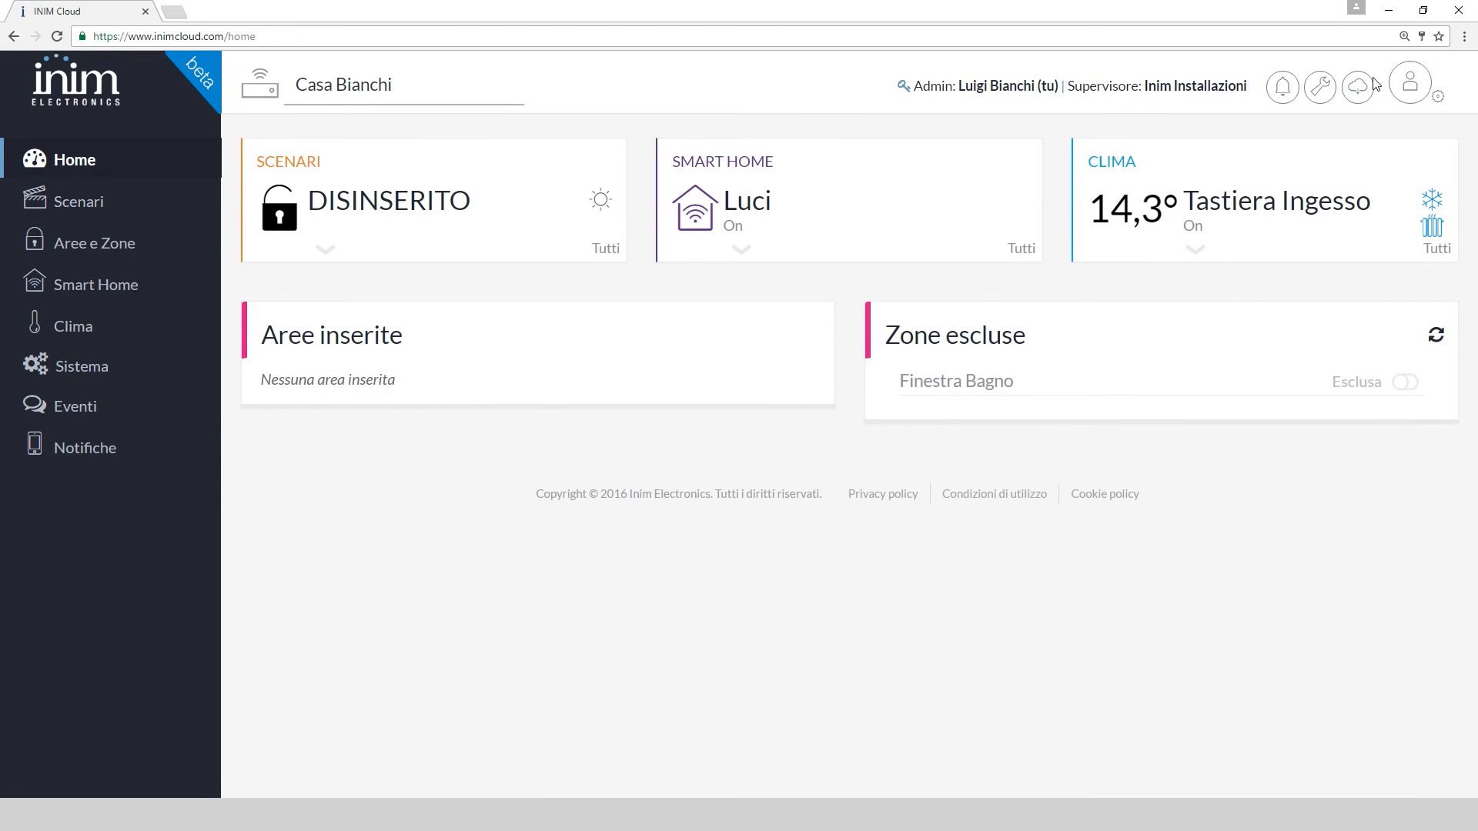
click(1399, 78)
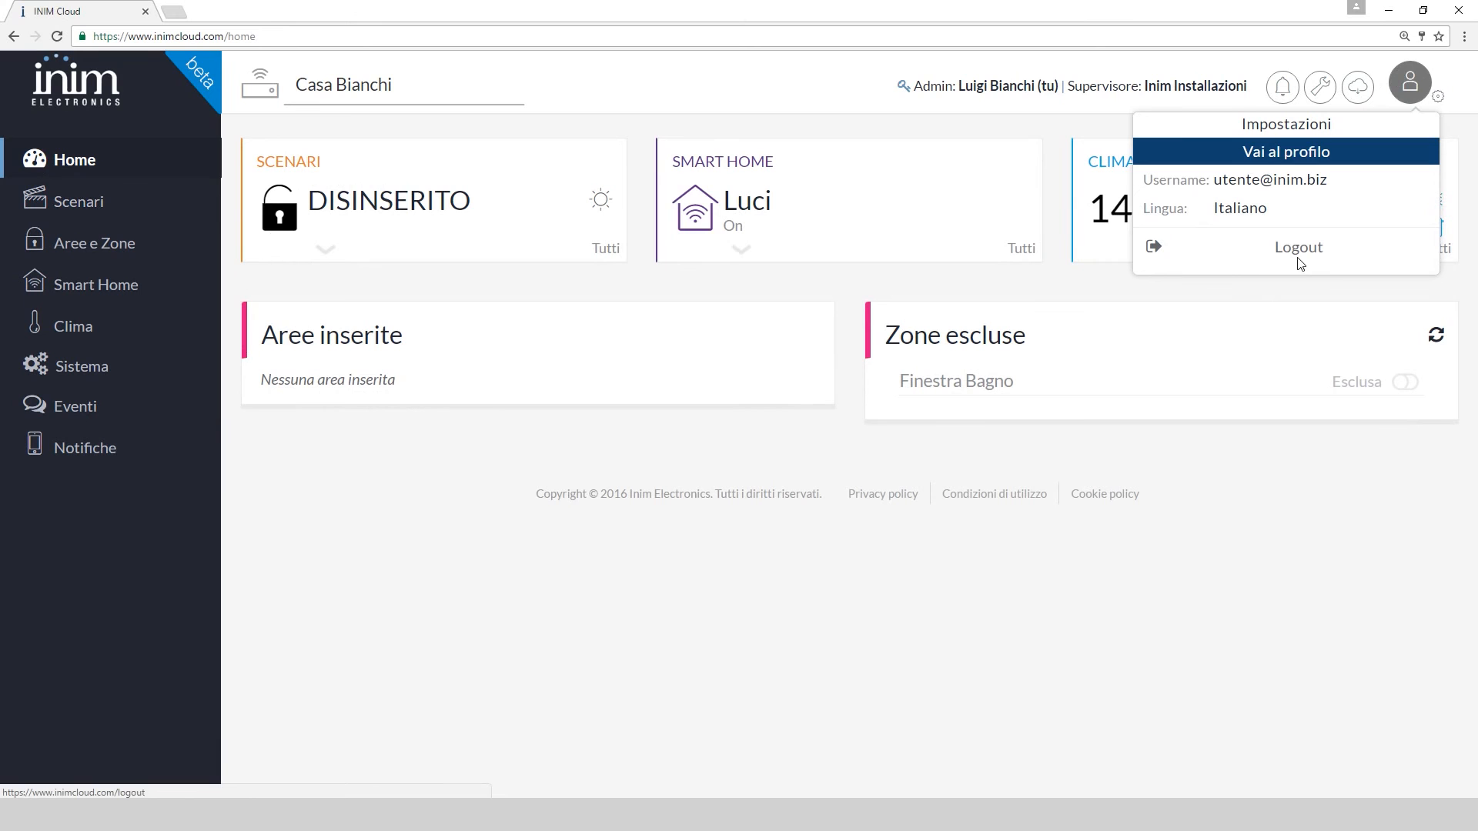
click(1439, 97)
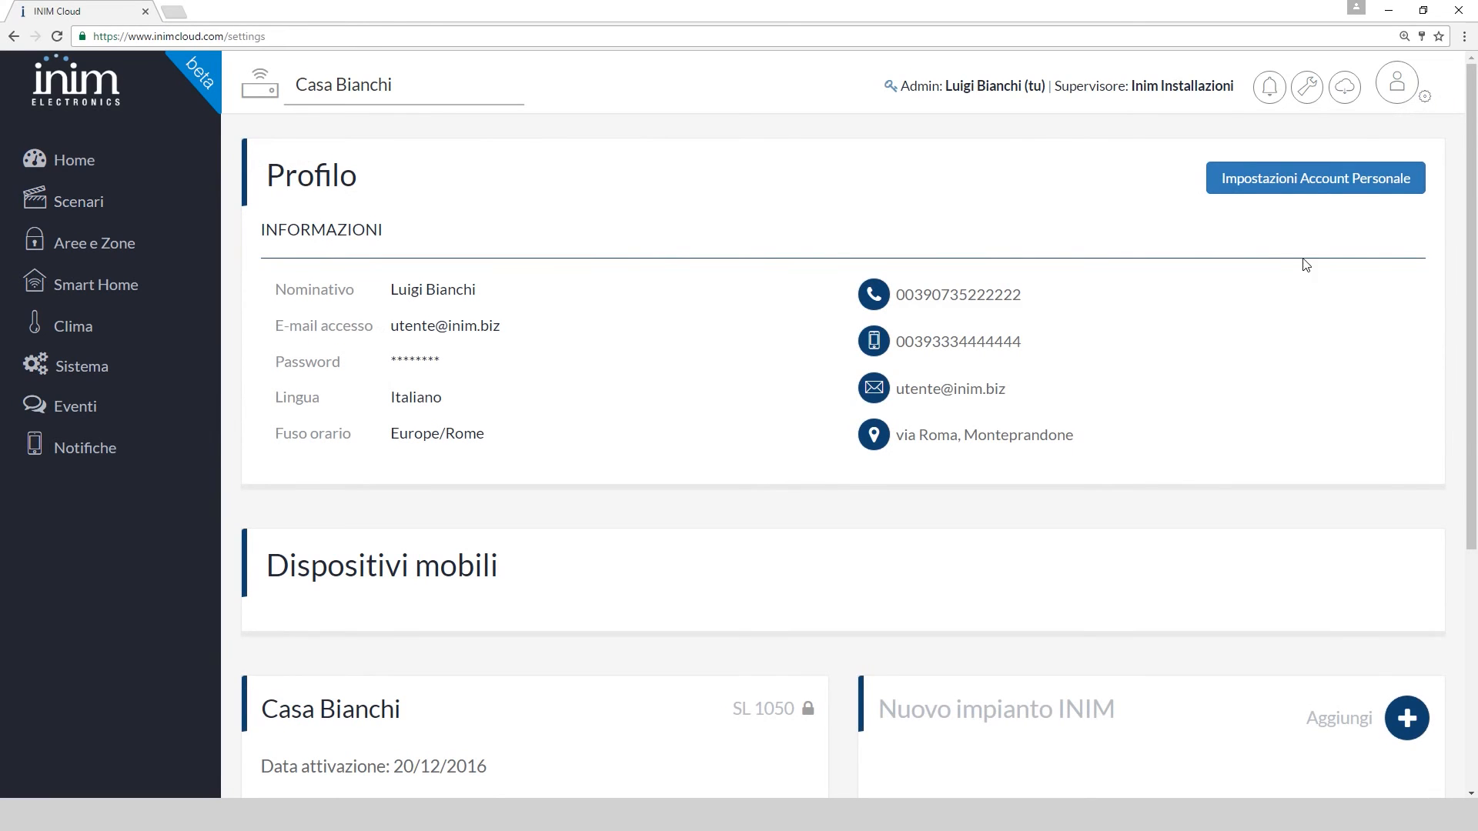
click(1314, 191)
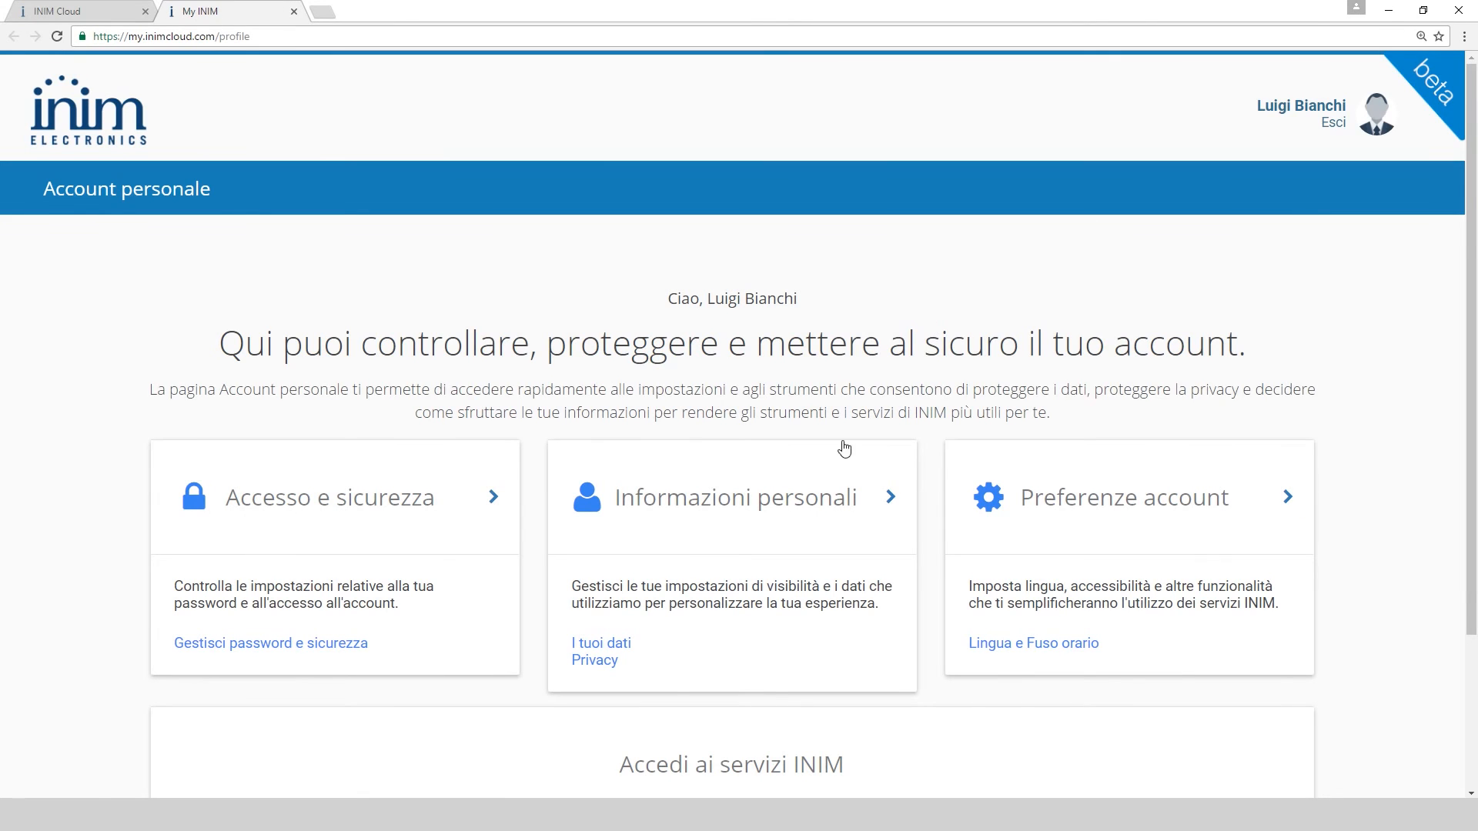
click(46, 13)
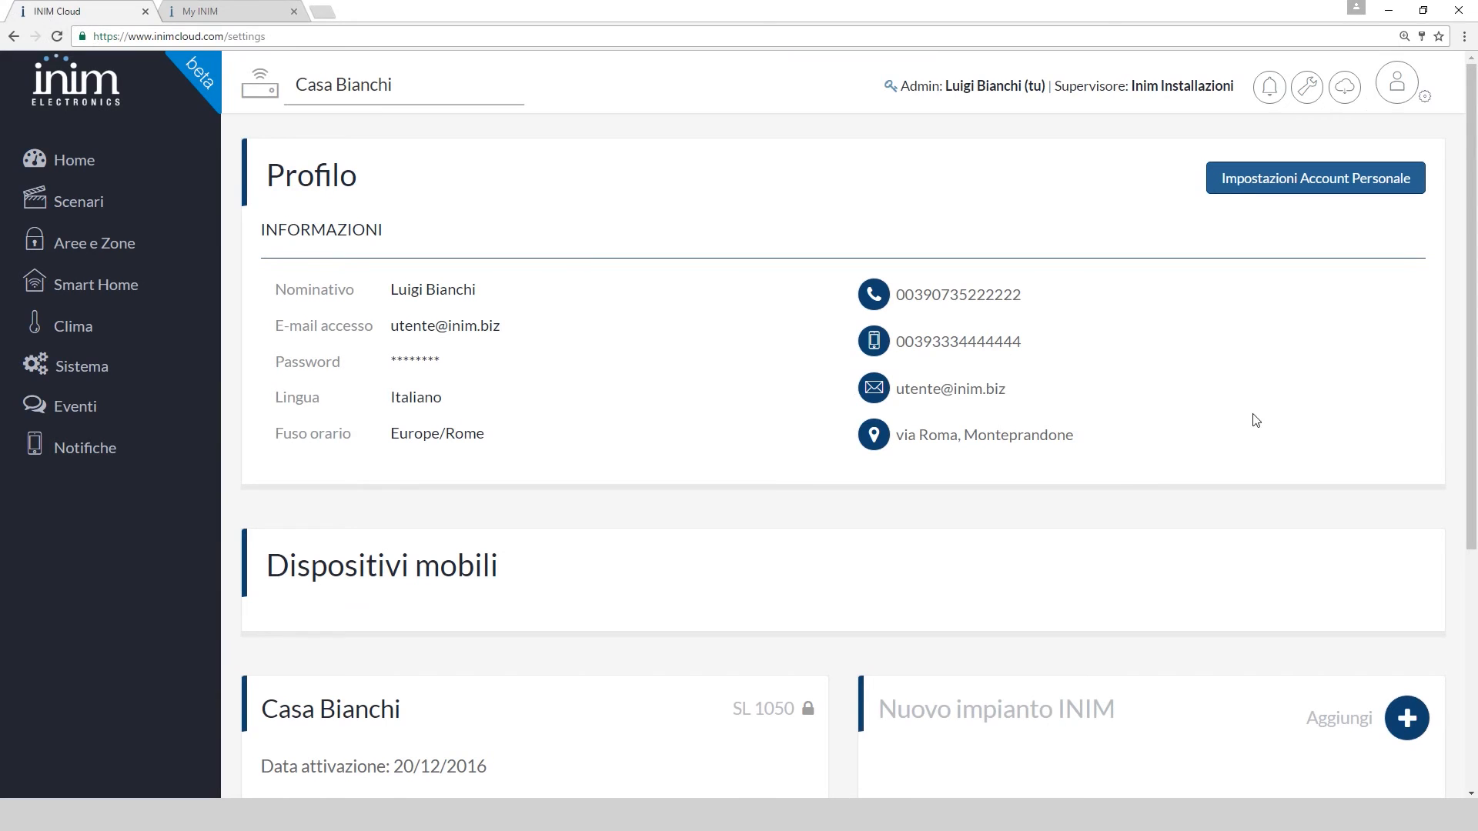
Unlock the SL 1050 Casa Bianchi system and lock it again
scroll(1287, 368, down, 4)
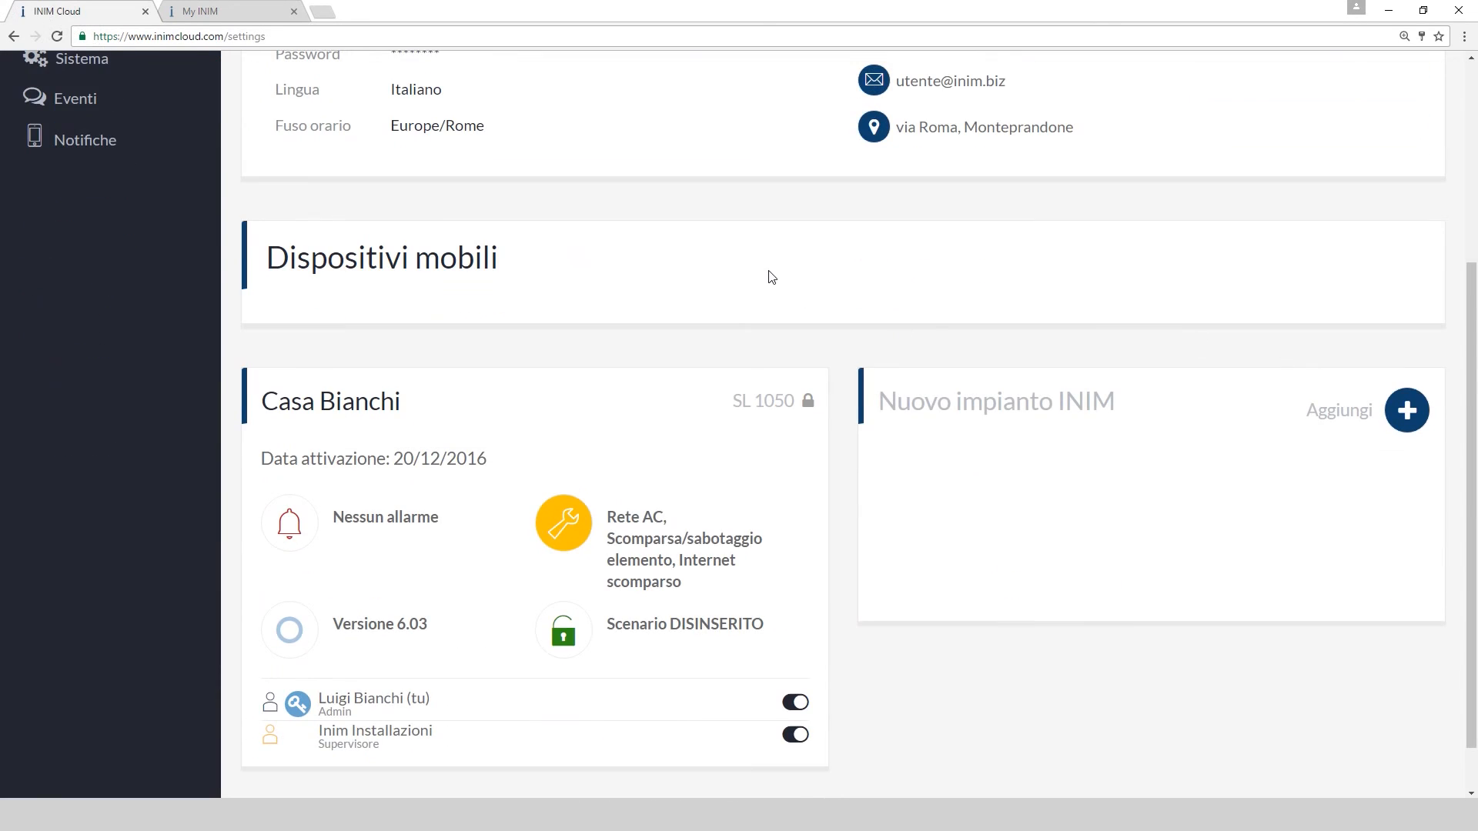
scroll(772, 277, down, 1)
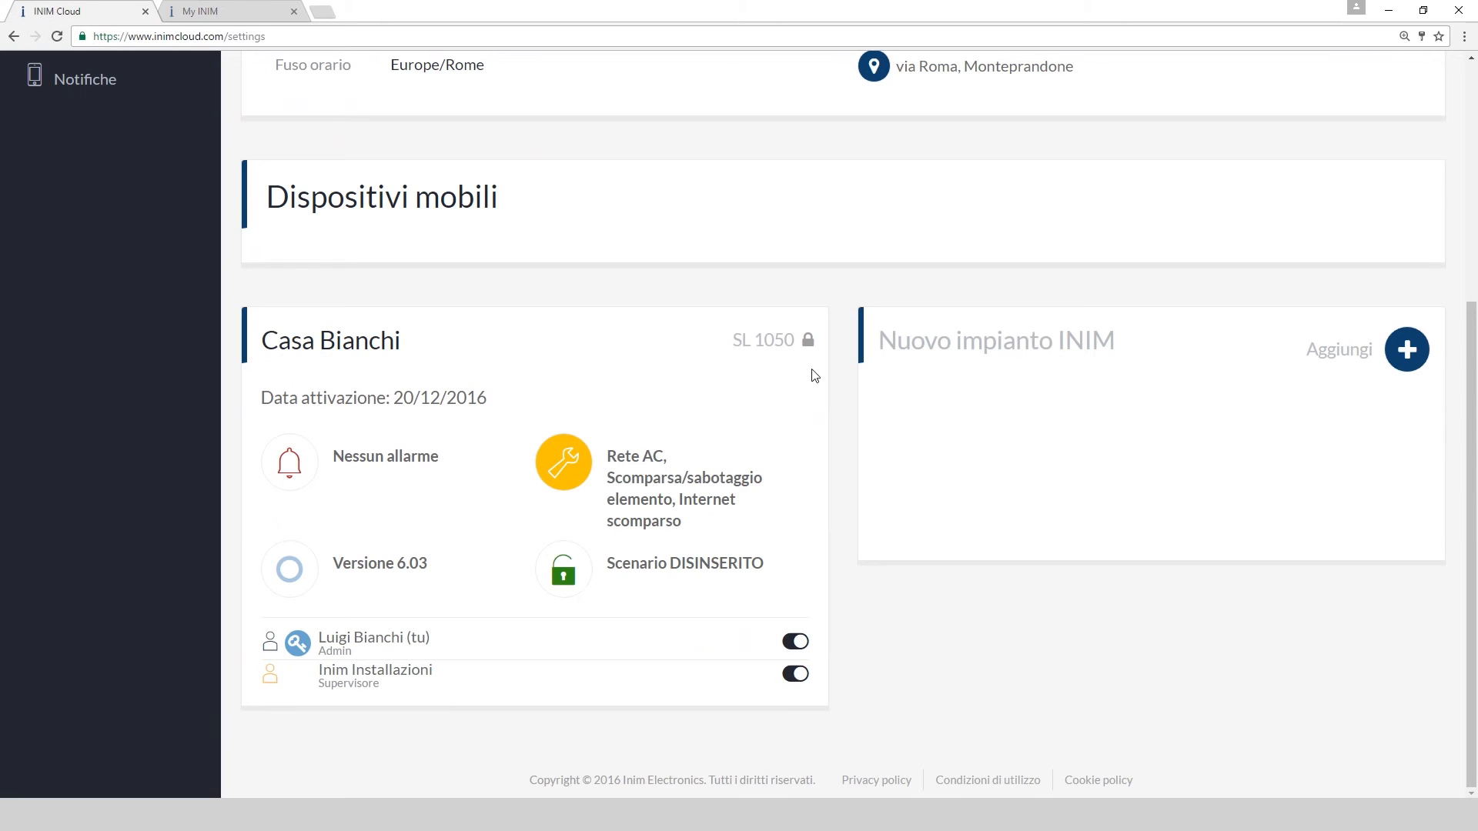
click(809, 343)
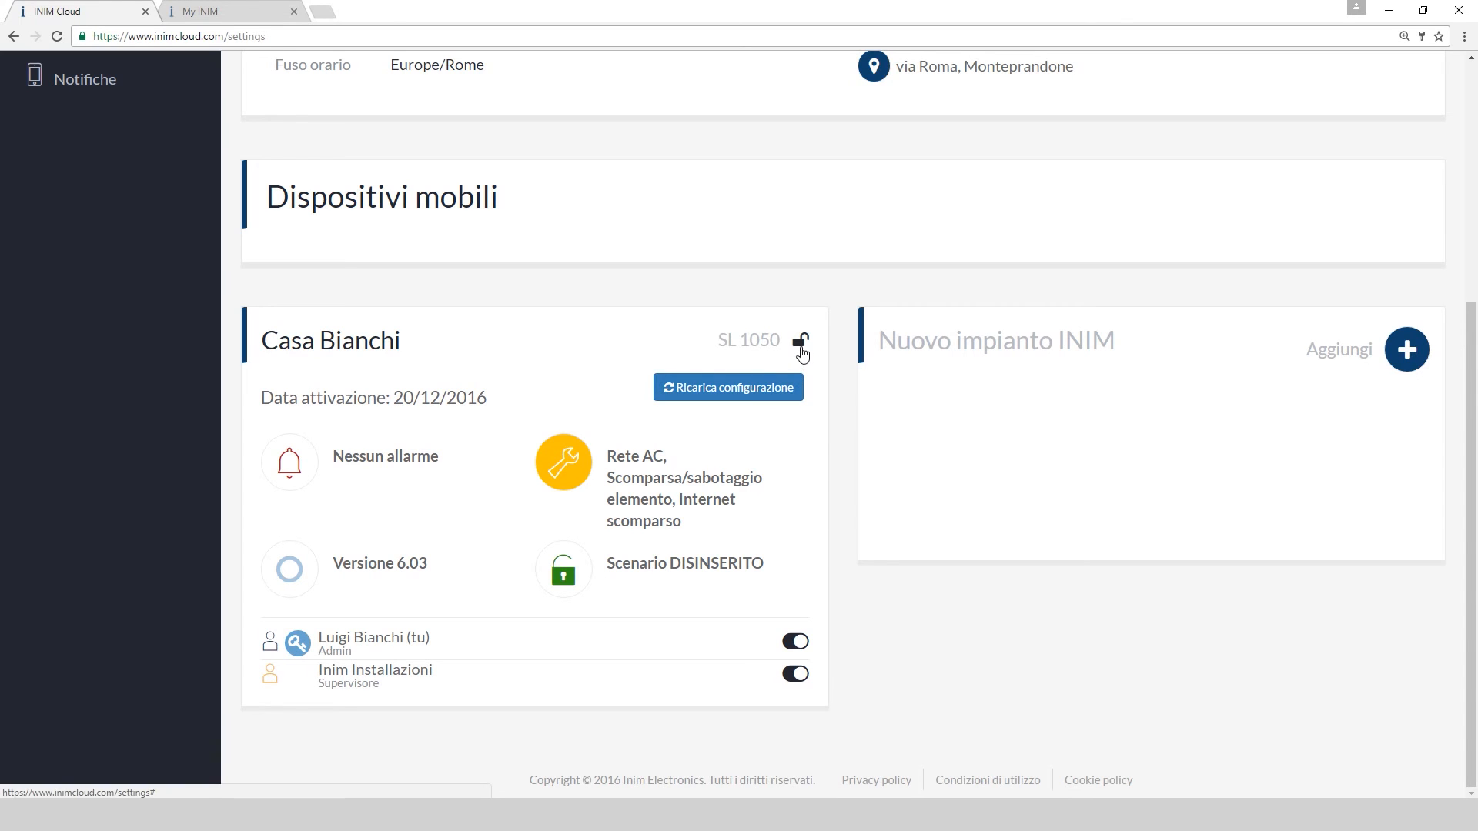
click(801, 344)
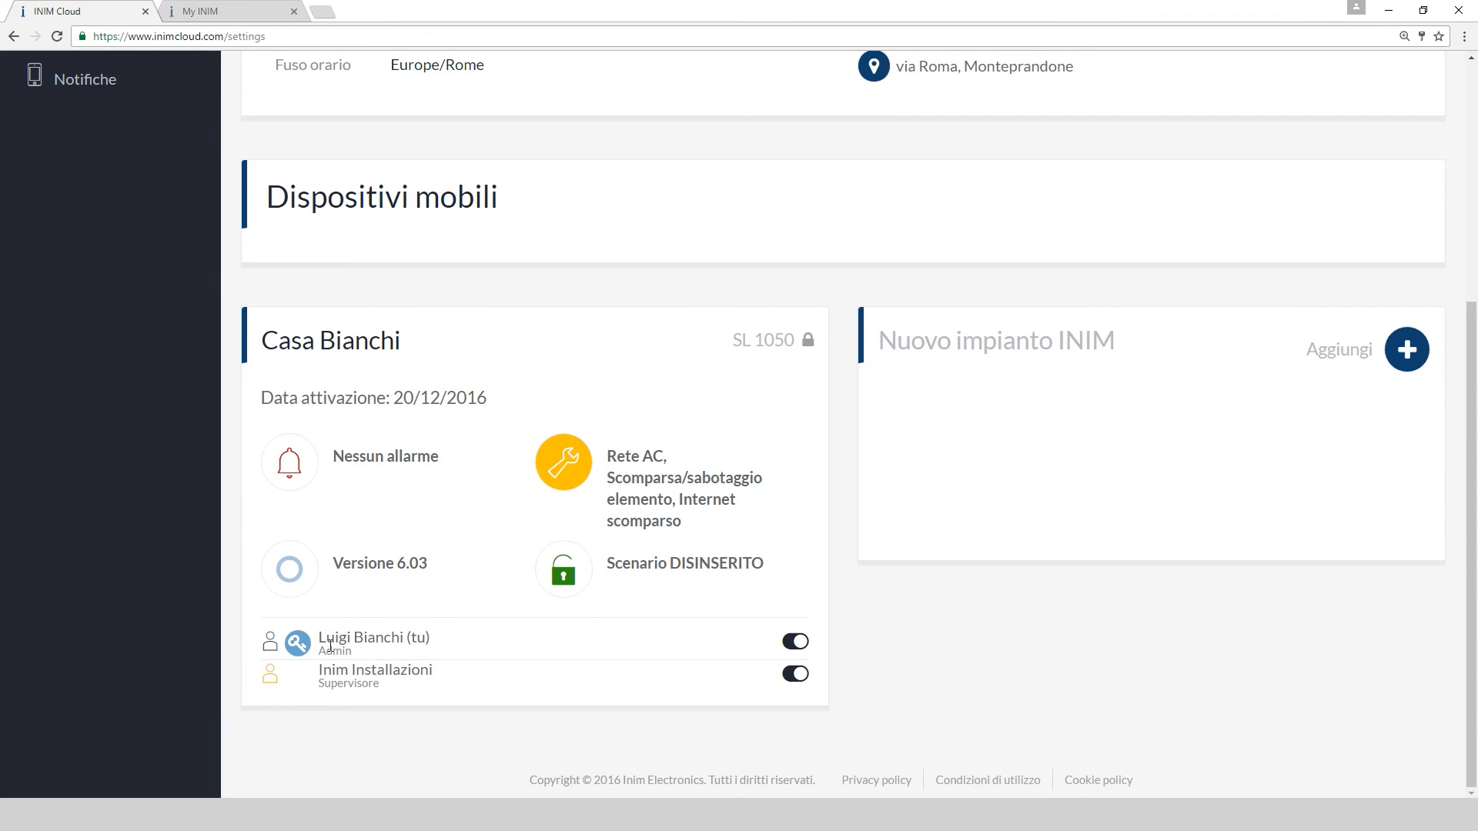
Try disconnecting the Admin and Supervisor, answer No to both, then start adding a new system
click(797, 645)
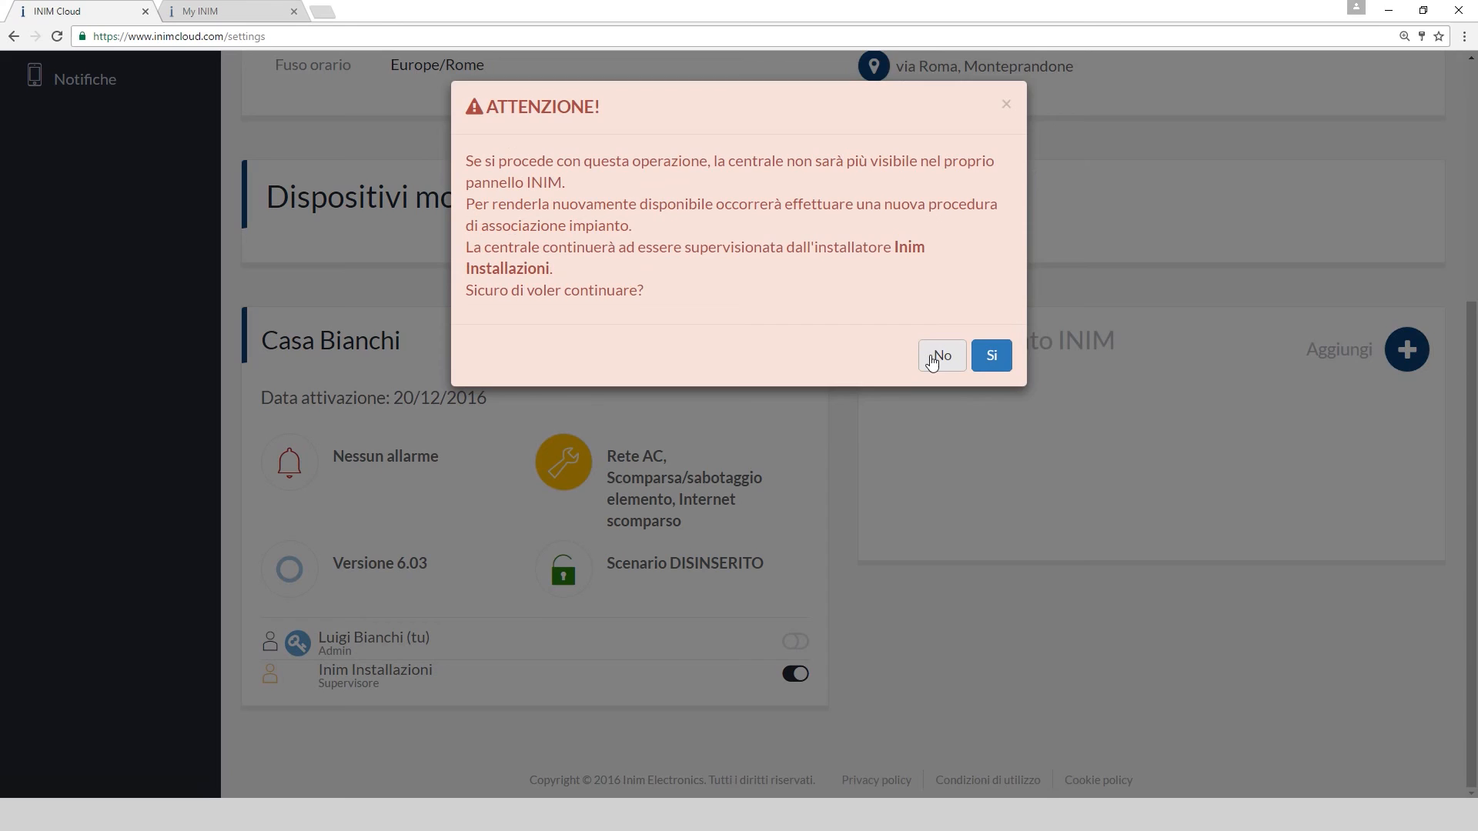
click(933, 359)
click(792, 678)
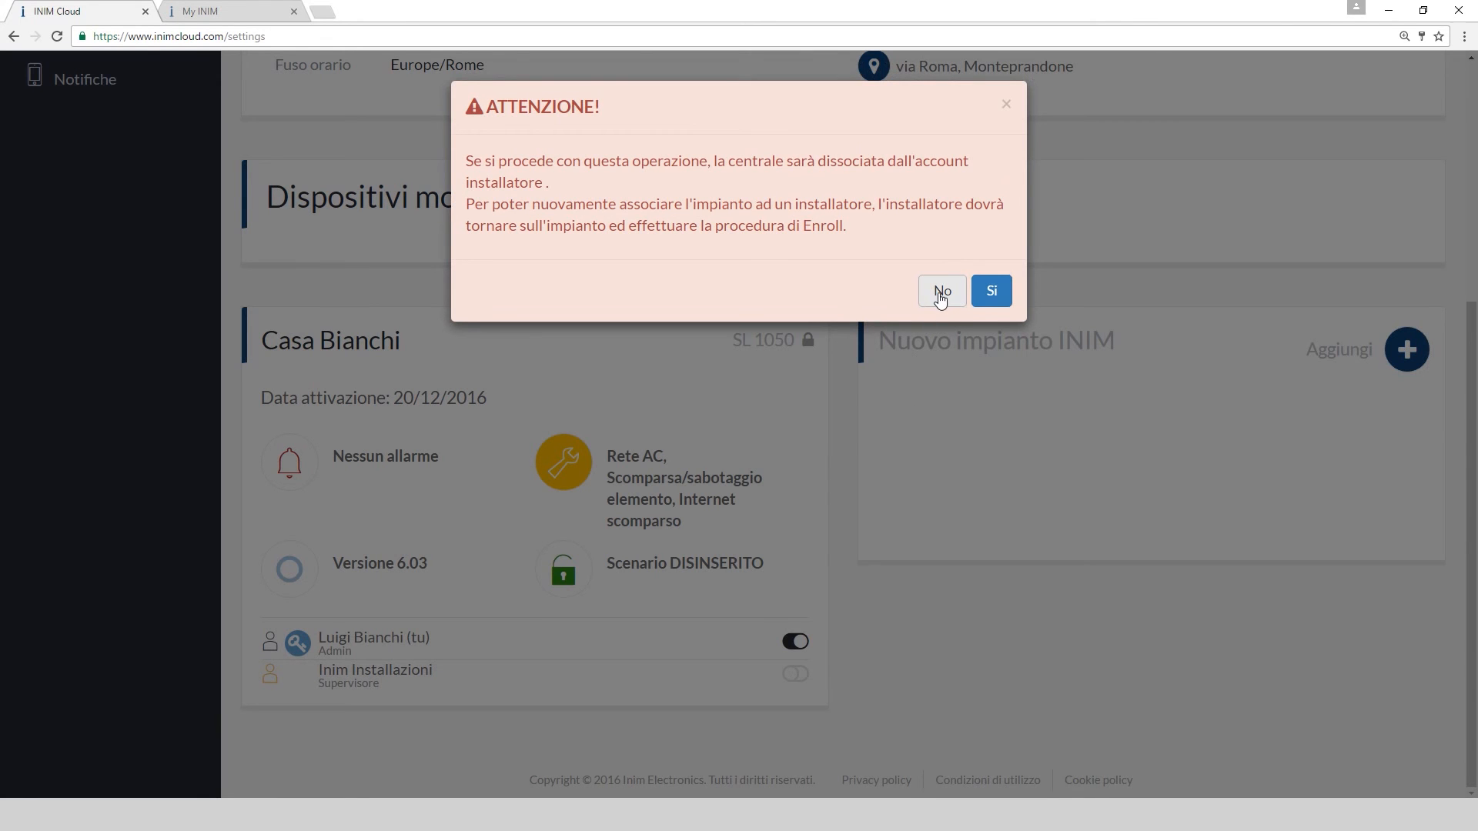
click(940, 295)
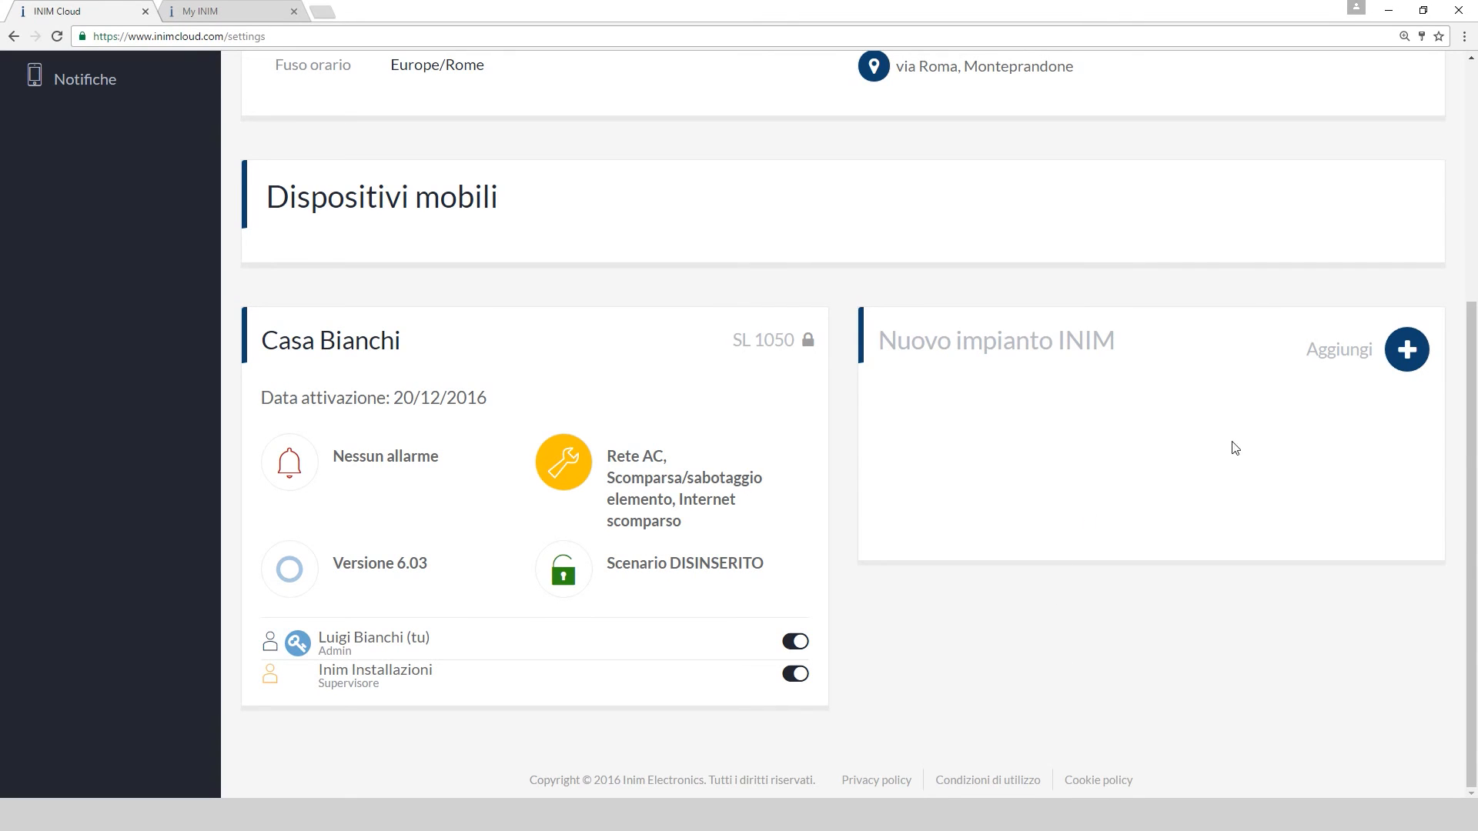
click(1407, 352)
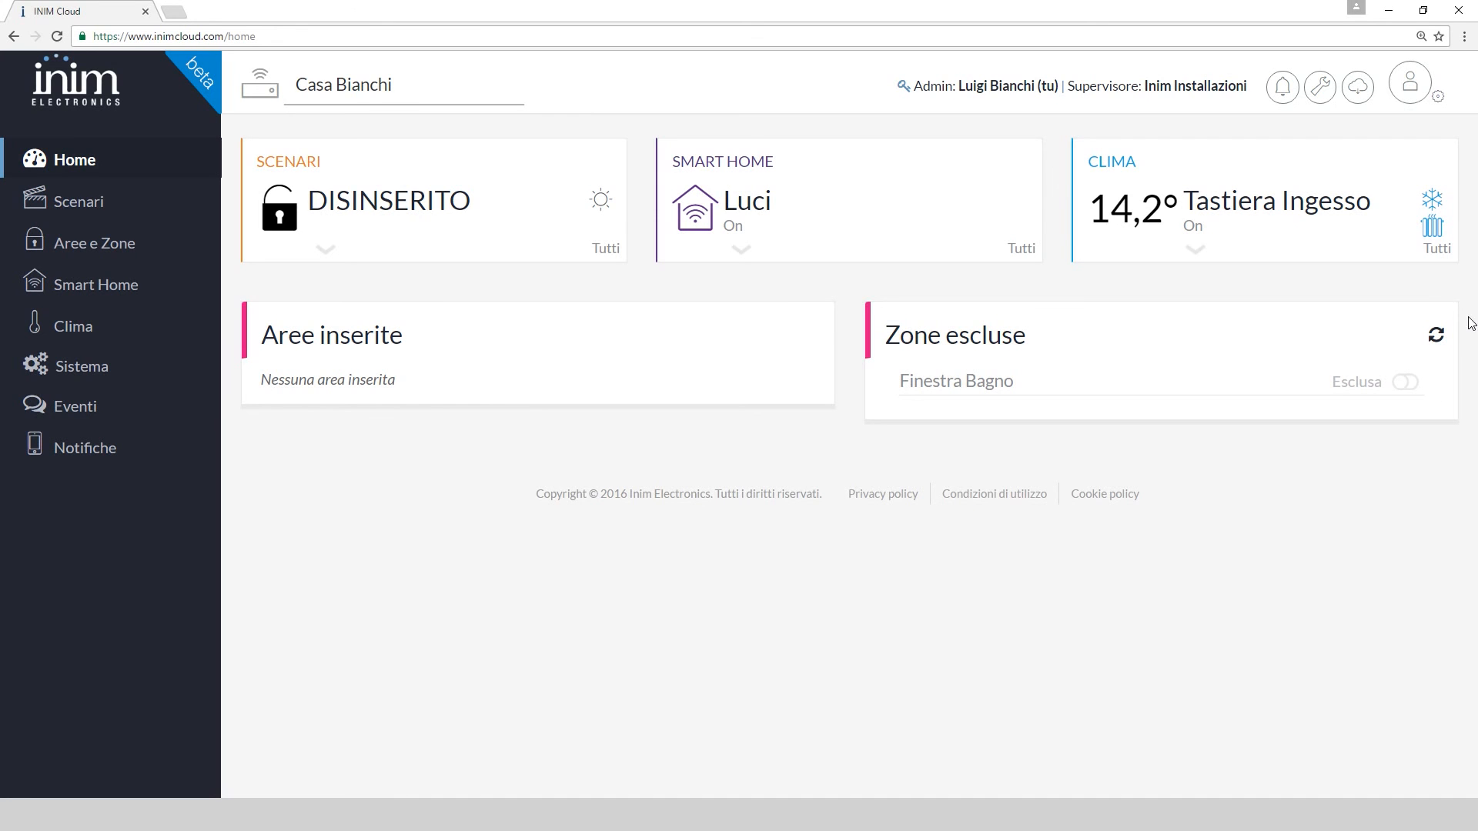
List the 2 registered users and cancel both removing the other user and transferring Admin
click(1438, 98)
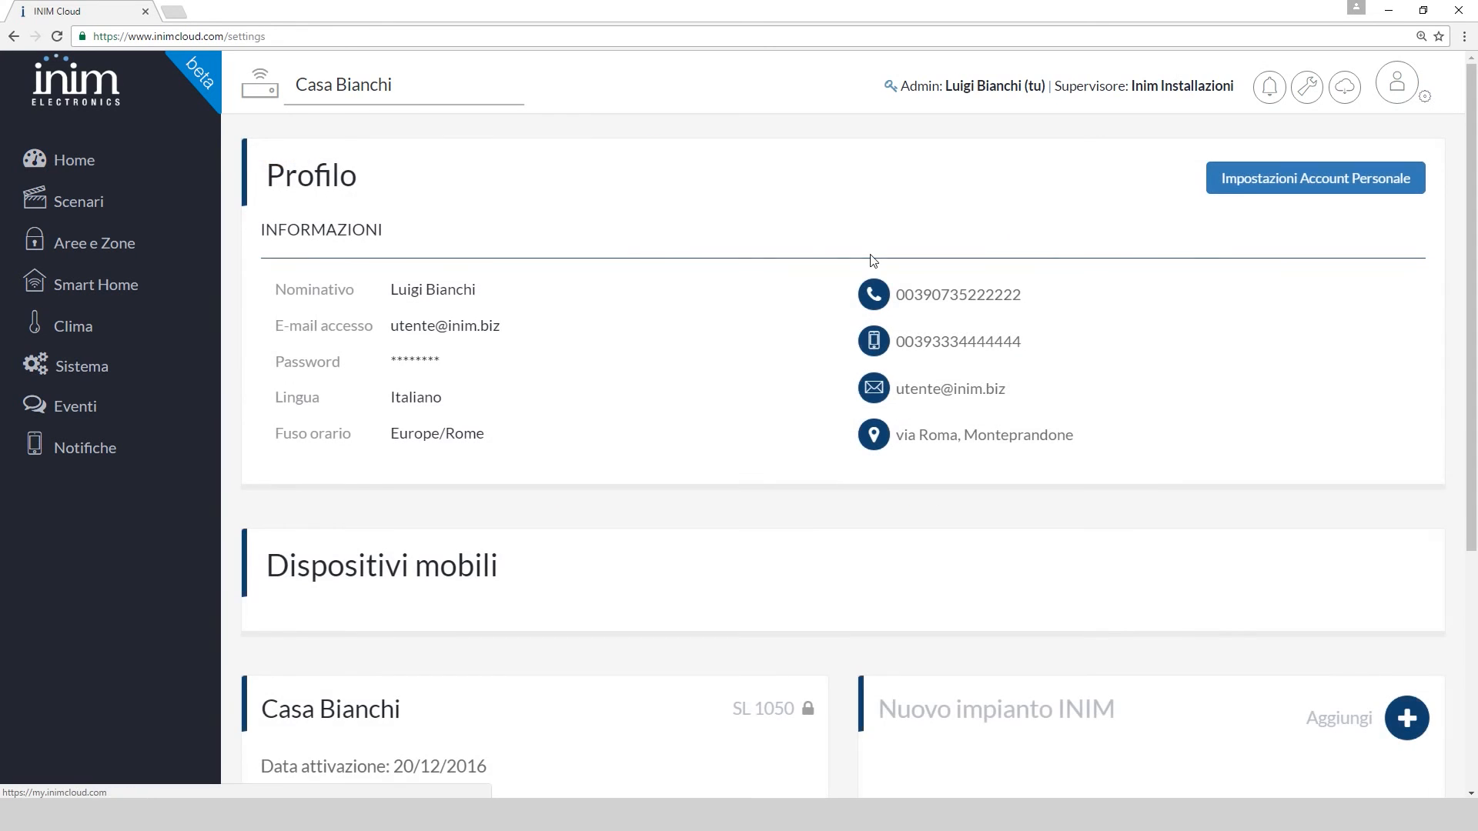
scroll(816, 274, down, 5)
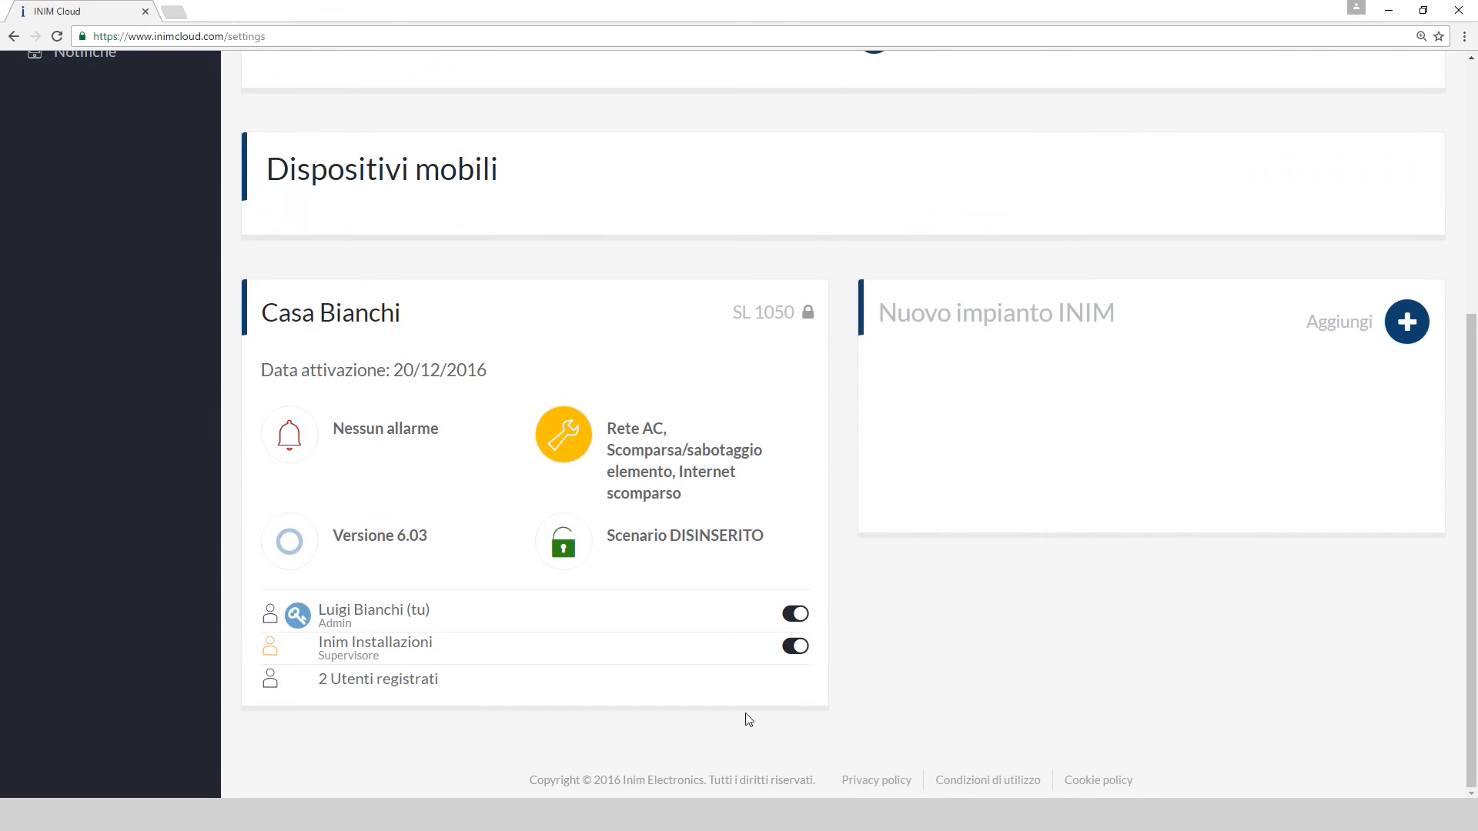
click(430, 683)
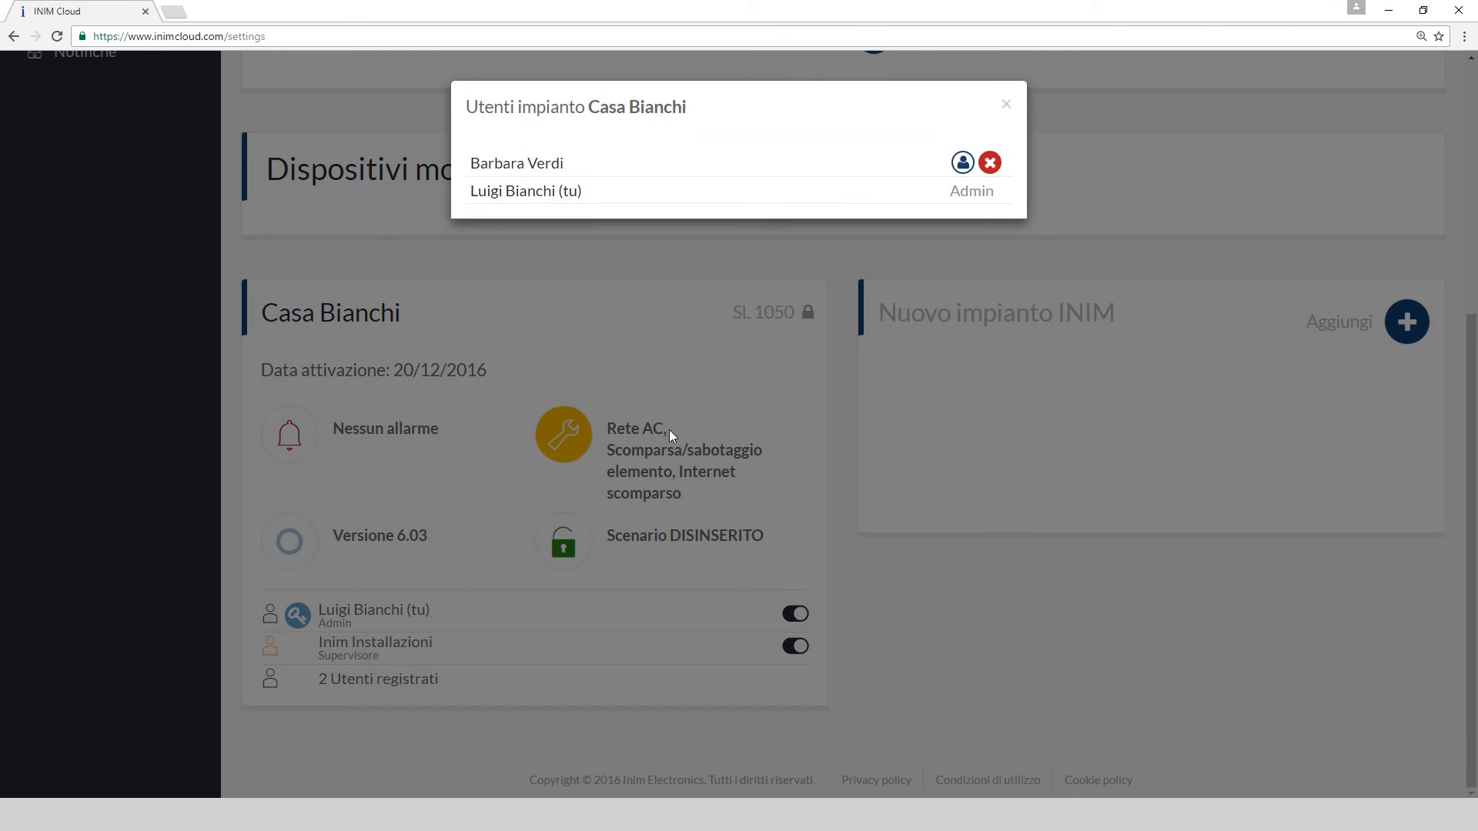
click(990, 162)
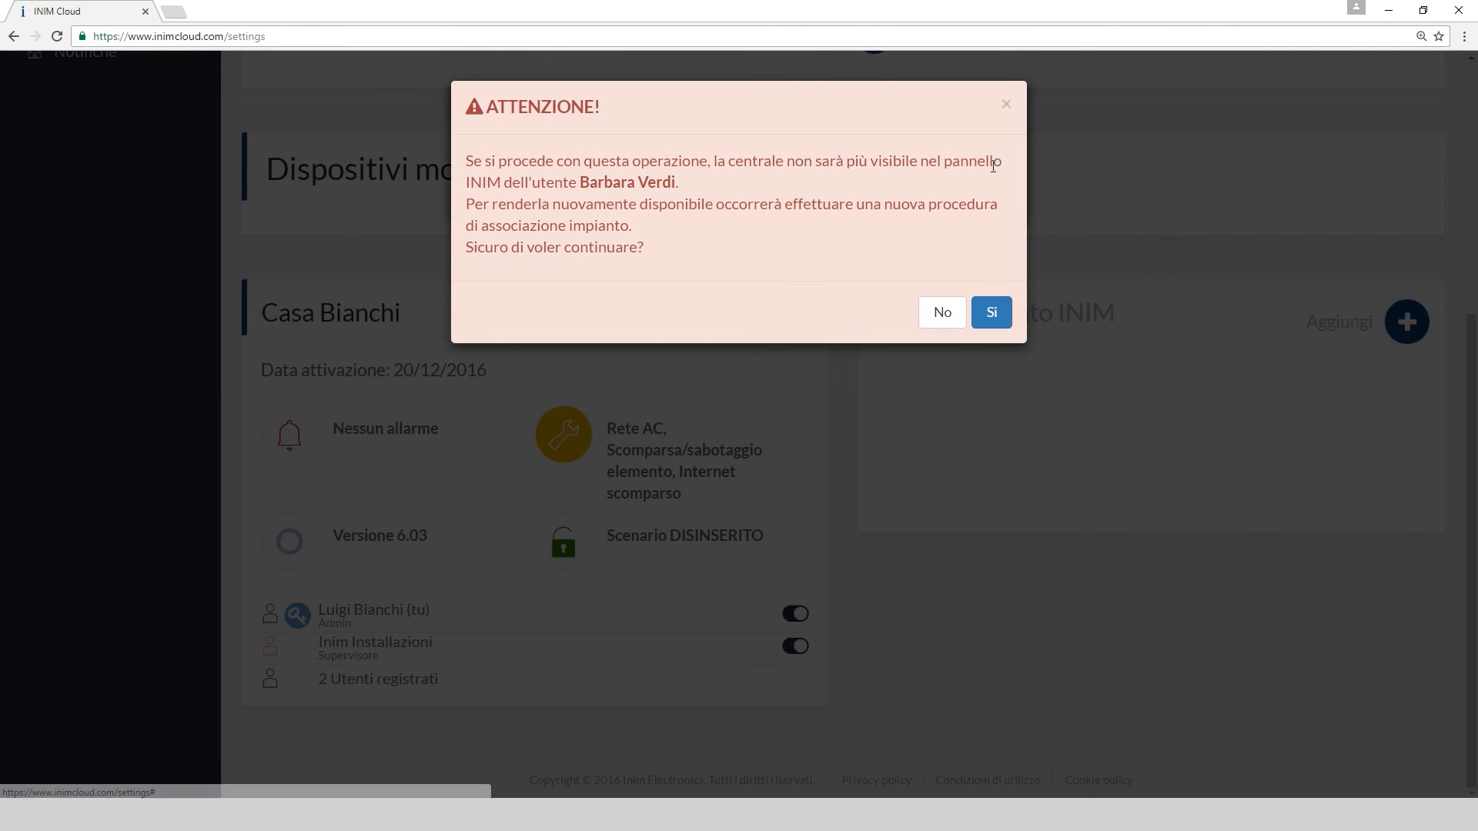
click(947, 315)
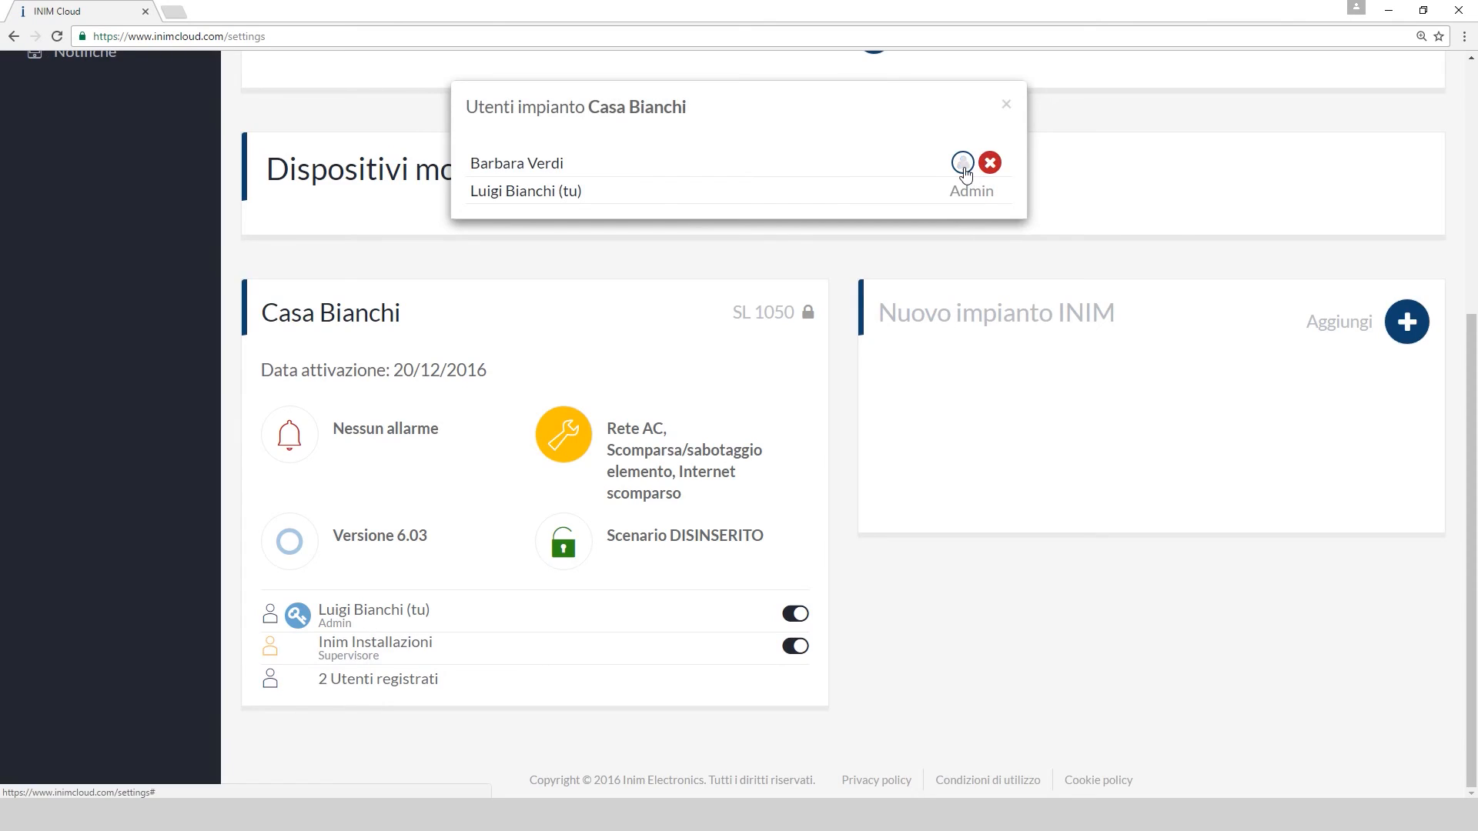
click(962, 162)
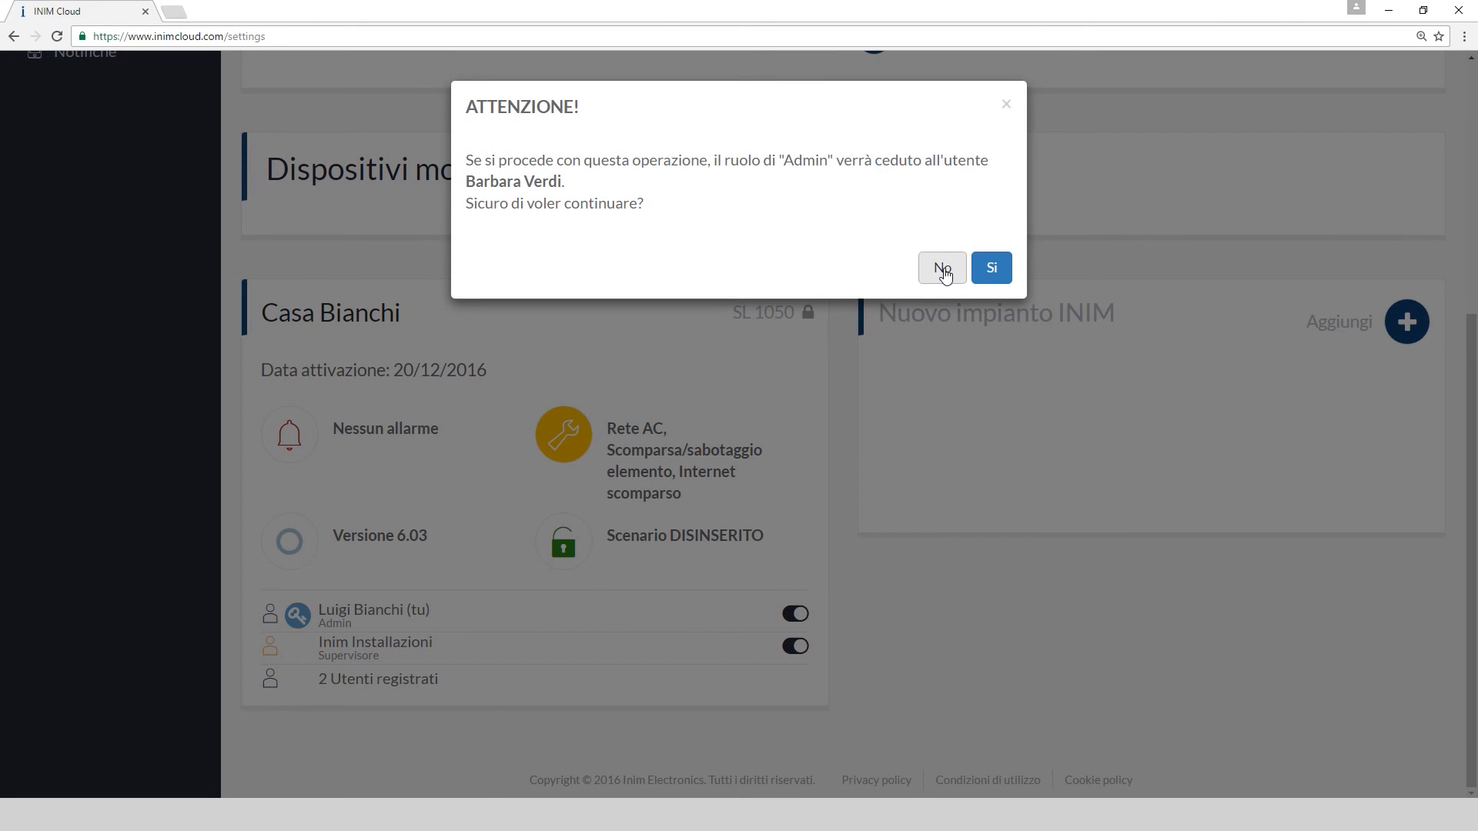
click(944, 269)
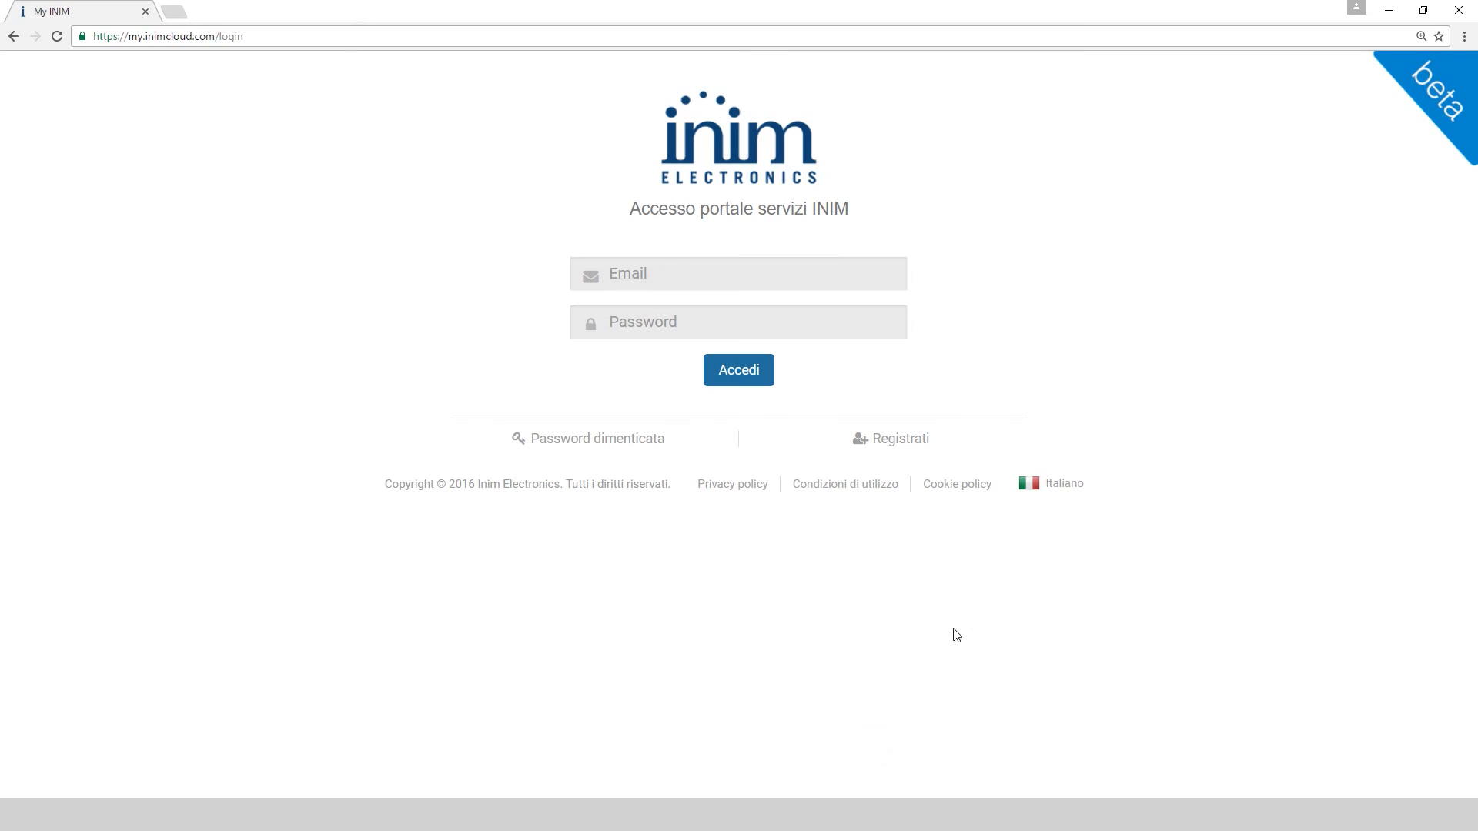
Sign in with the installer account's e-mail and password
click(693, 284)
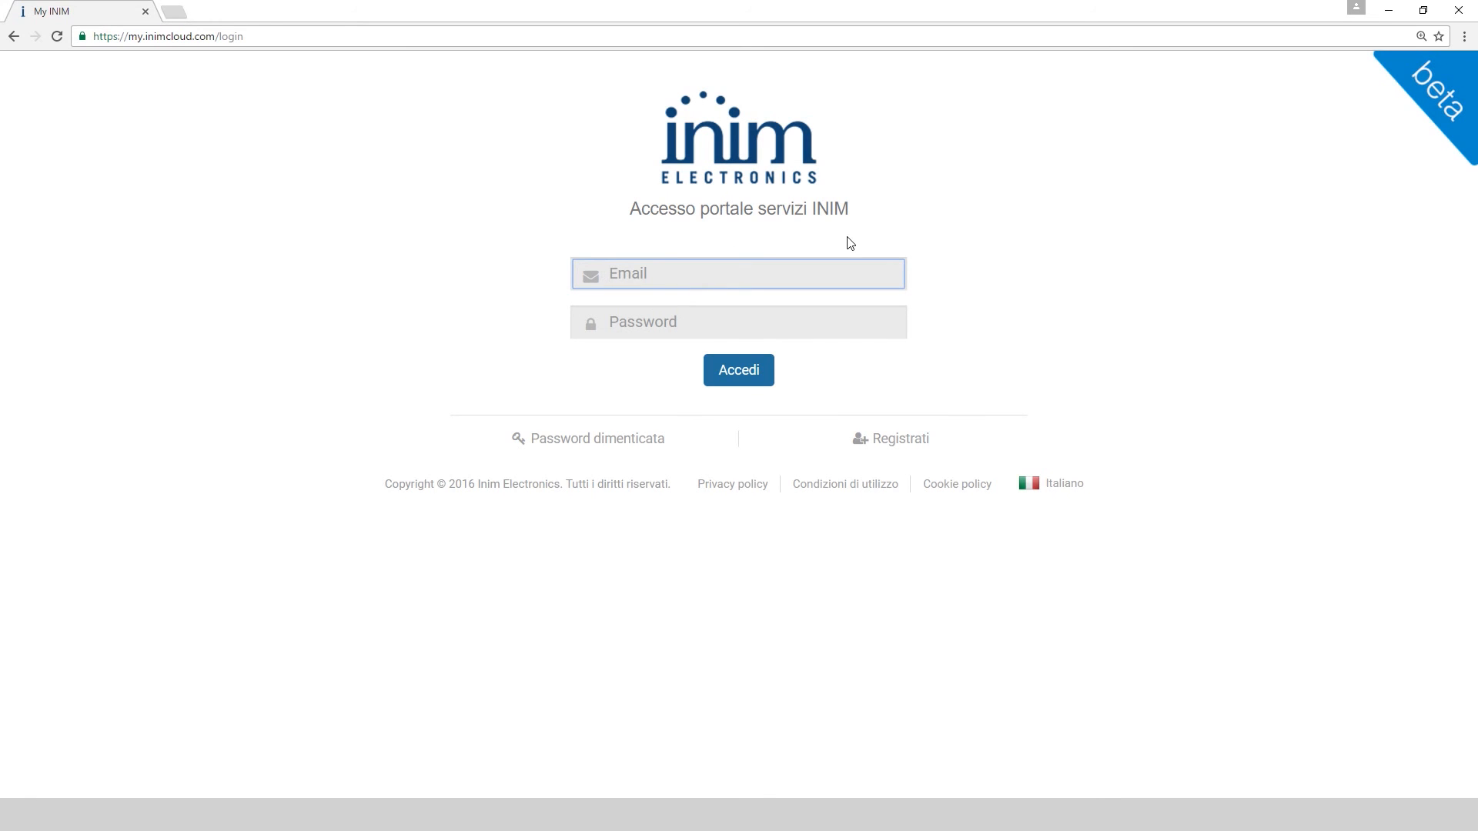
text(i)
key(Down)
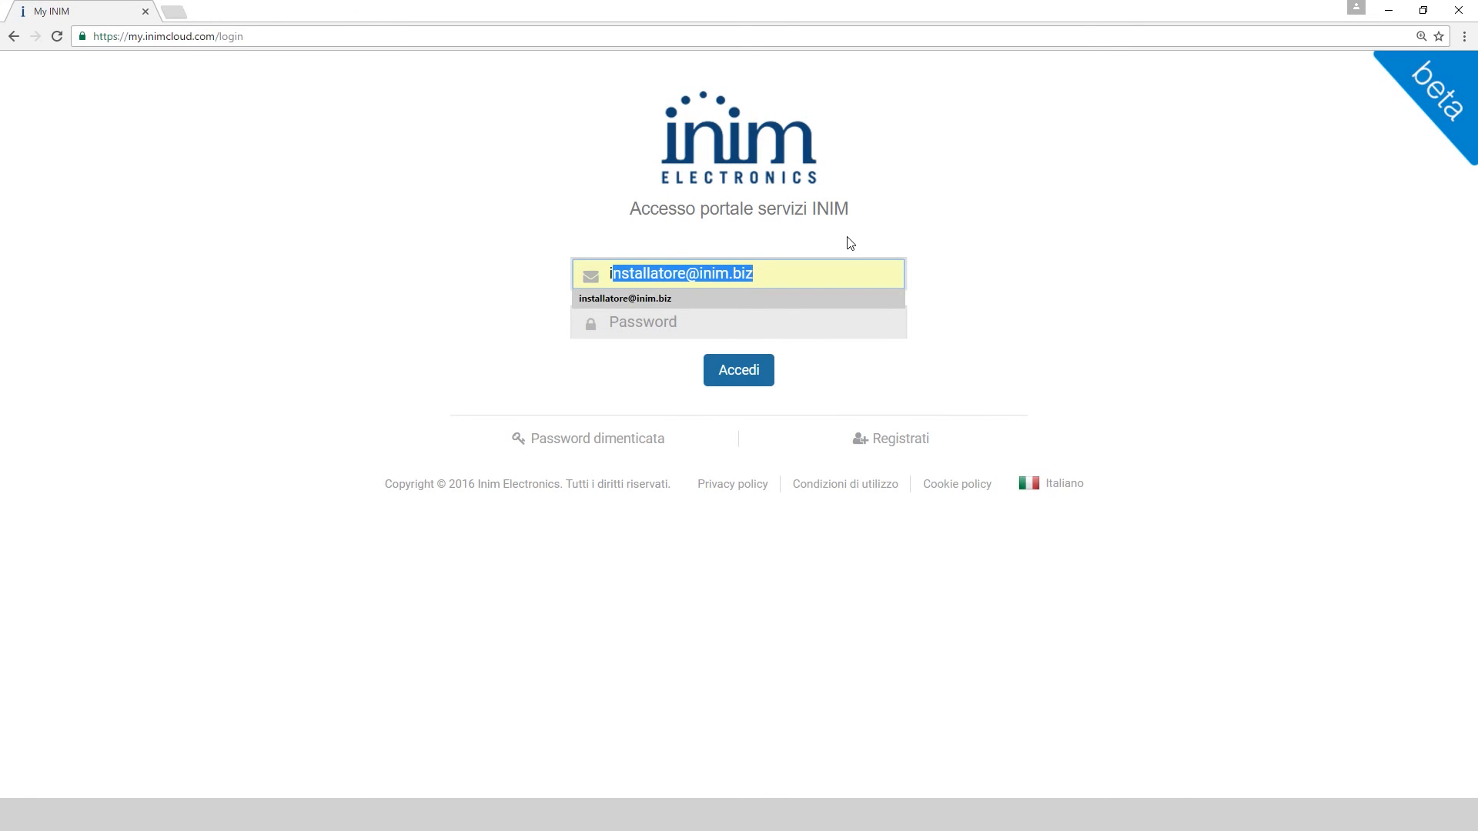
key(Tab)
text(••)
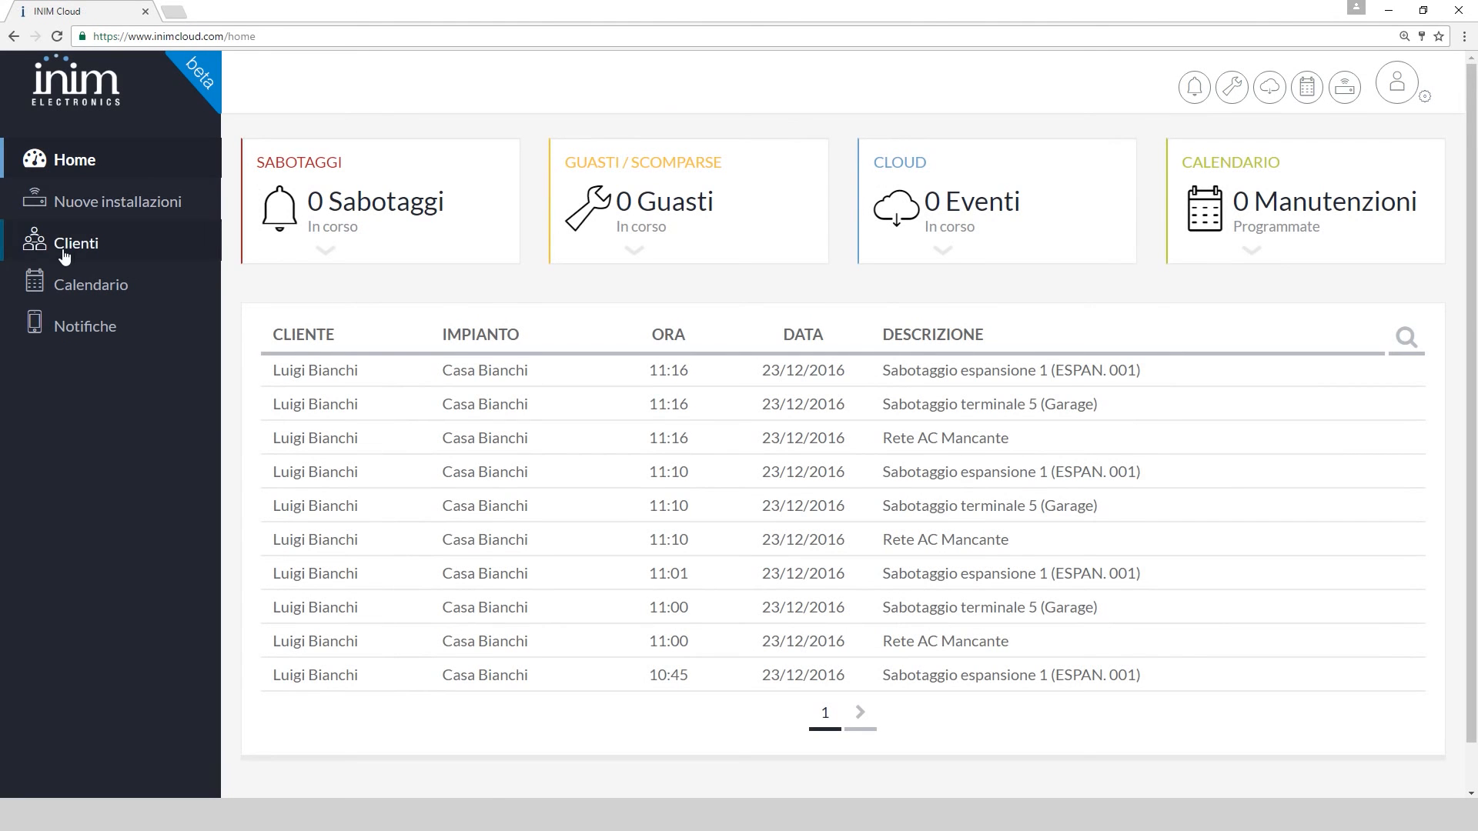
Open the customer's page from Clienti to view the Casa Bianchi SL 1050 panel
click(69, 248)
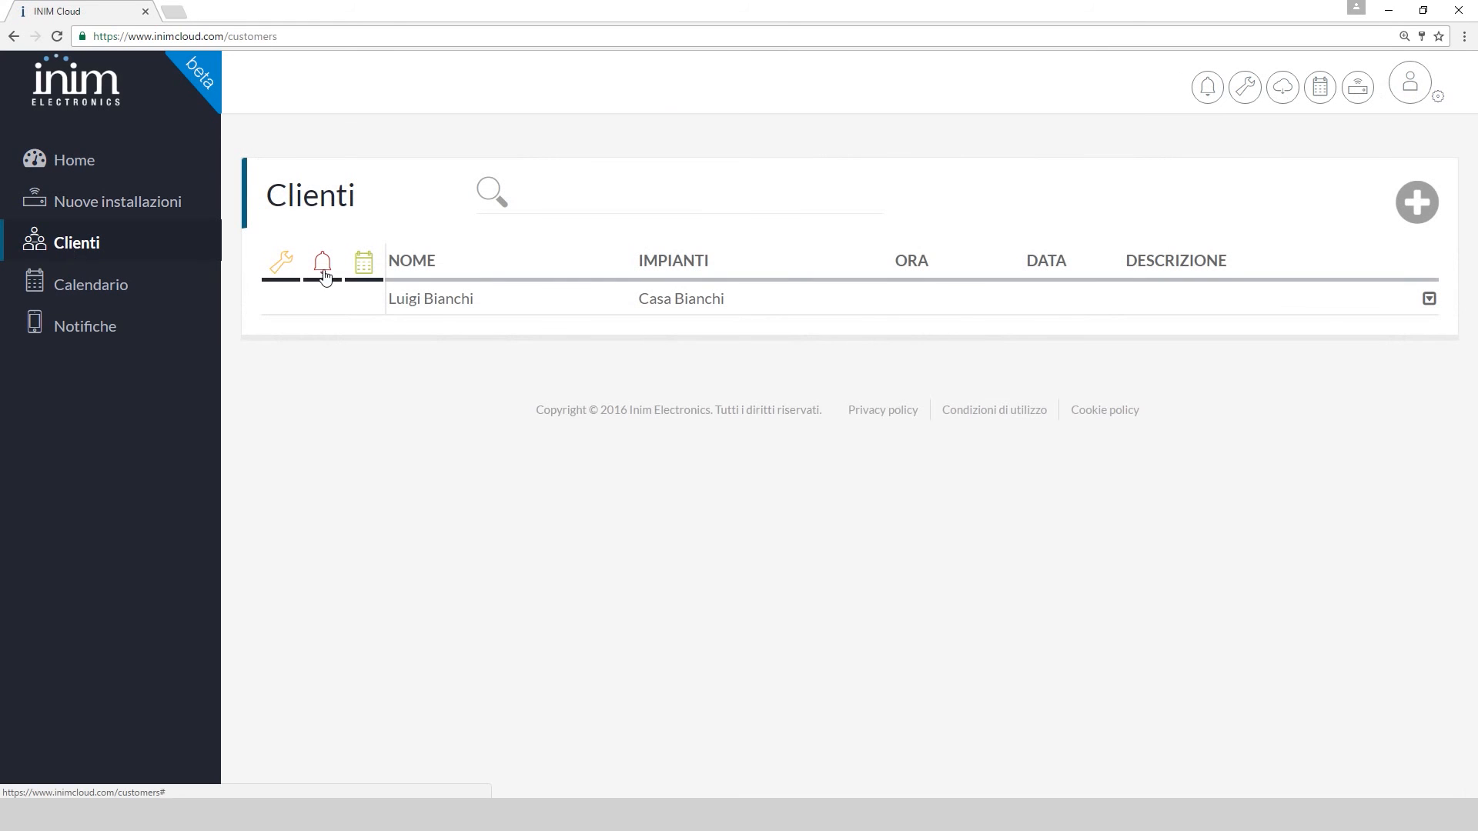
click(413, 300)
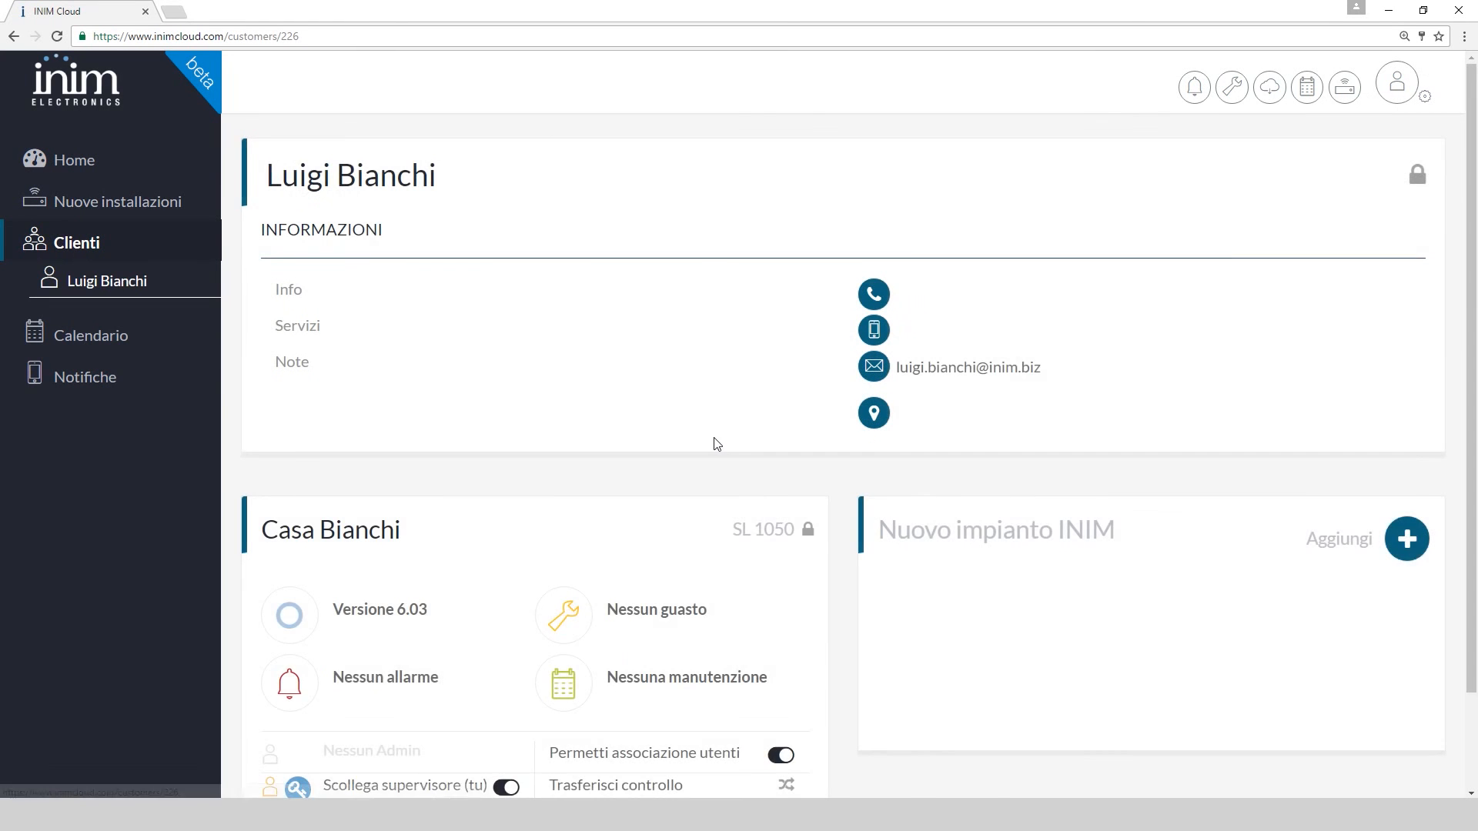
scroll(713, 439, down, 2)
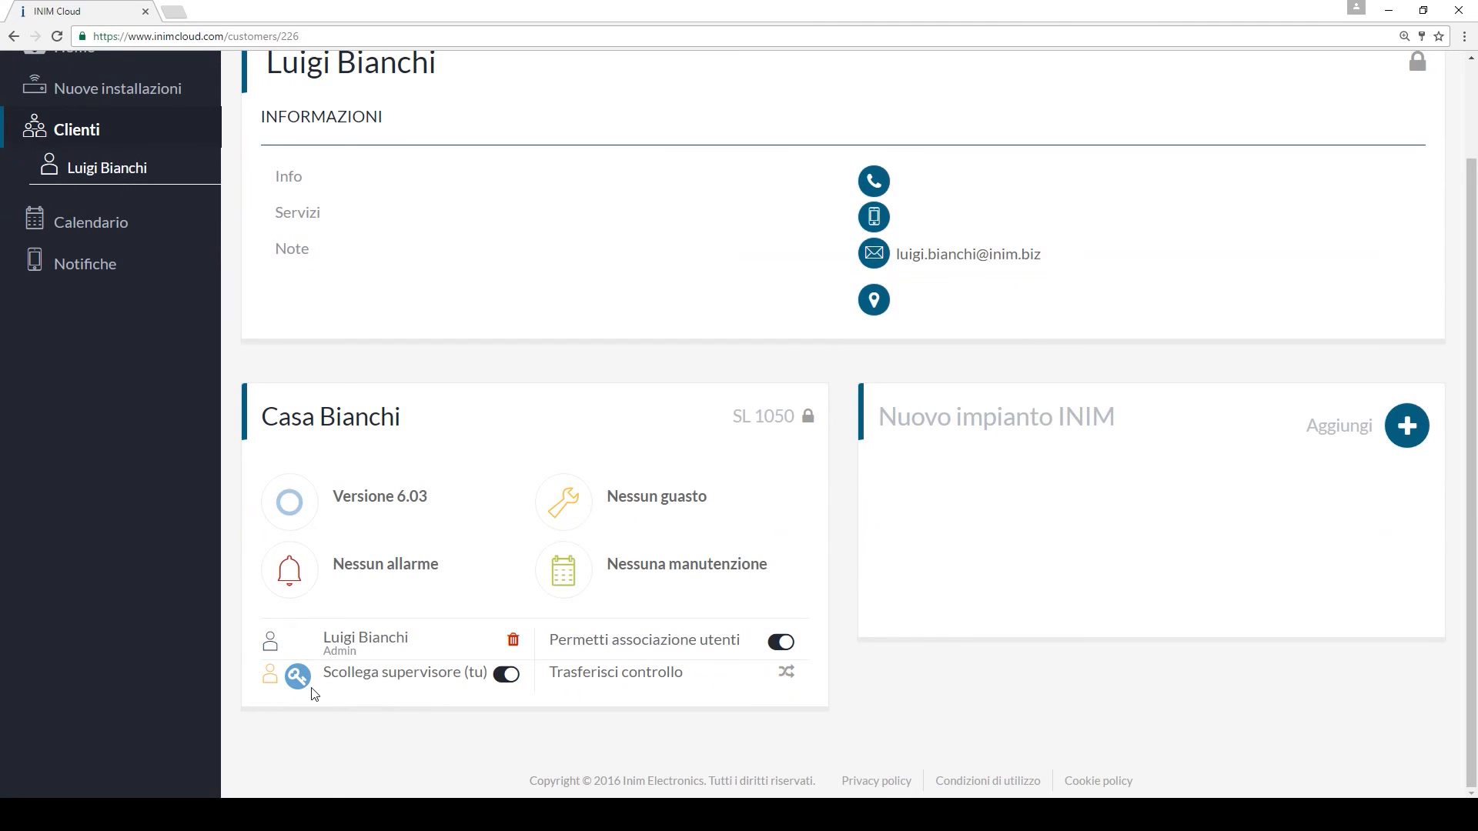
click(513, 642)
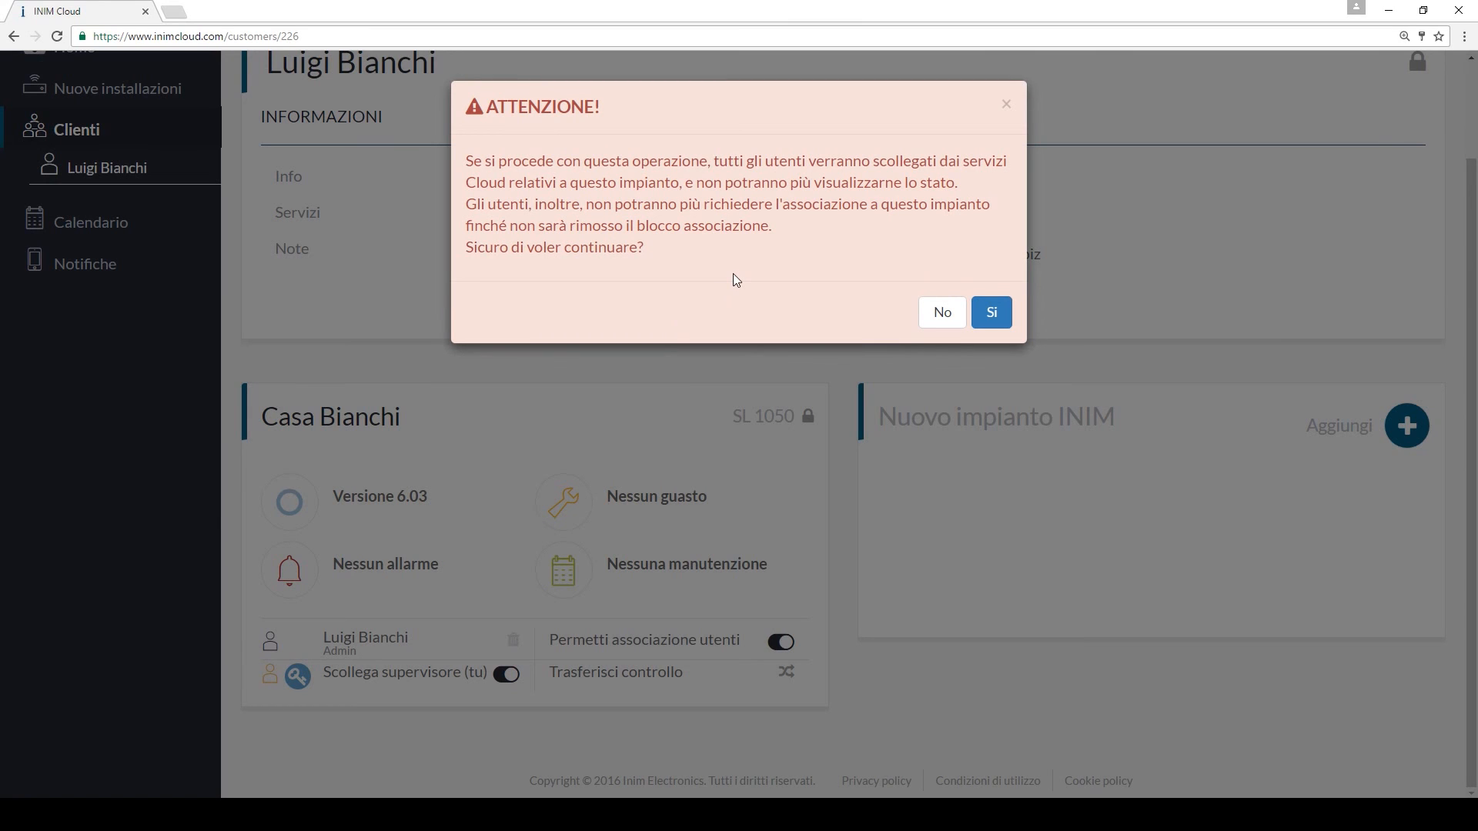
click(942, 314)
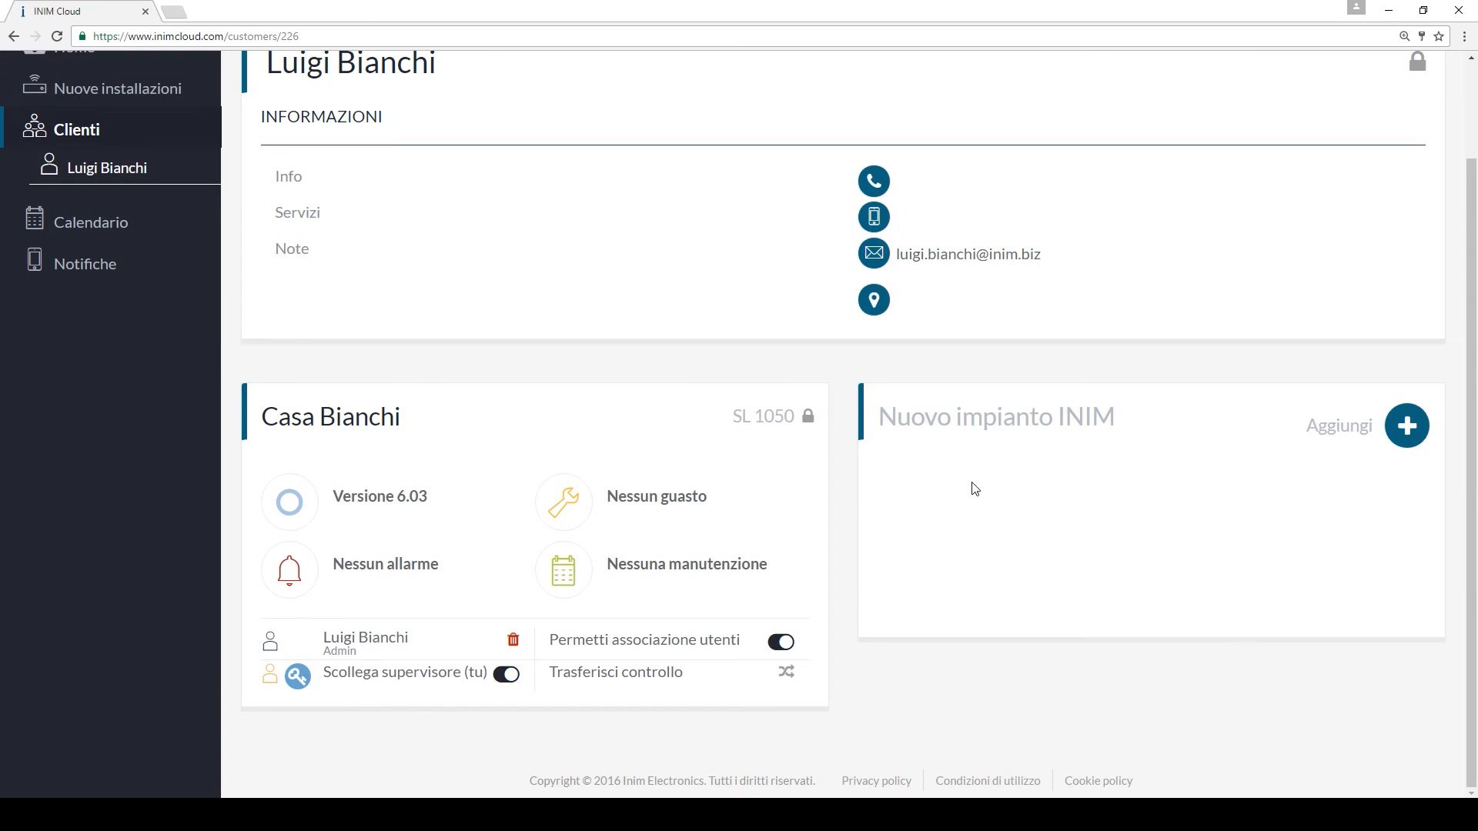
click(780, 642)
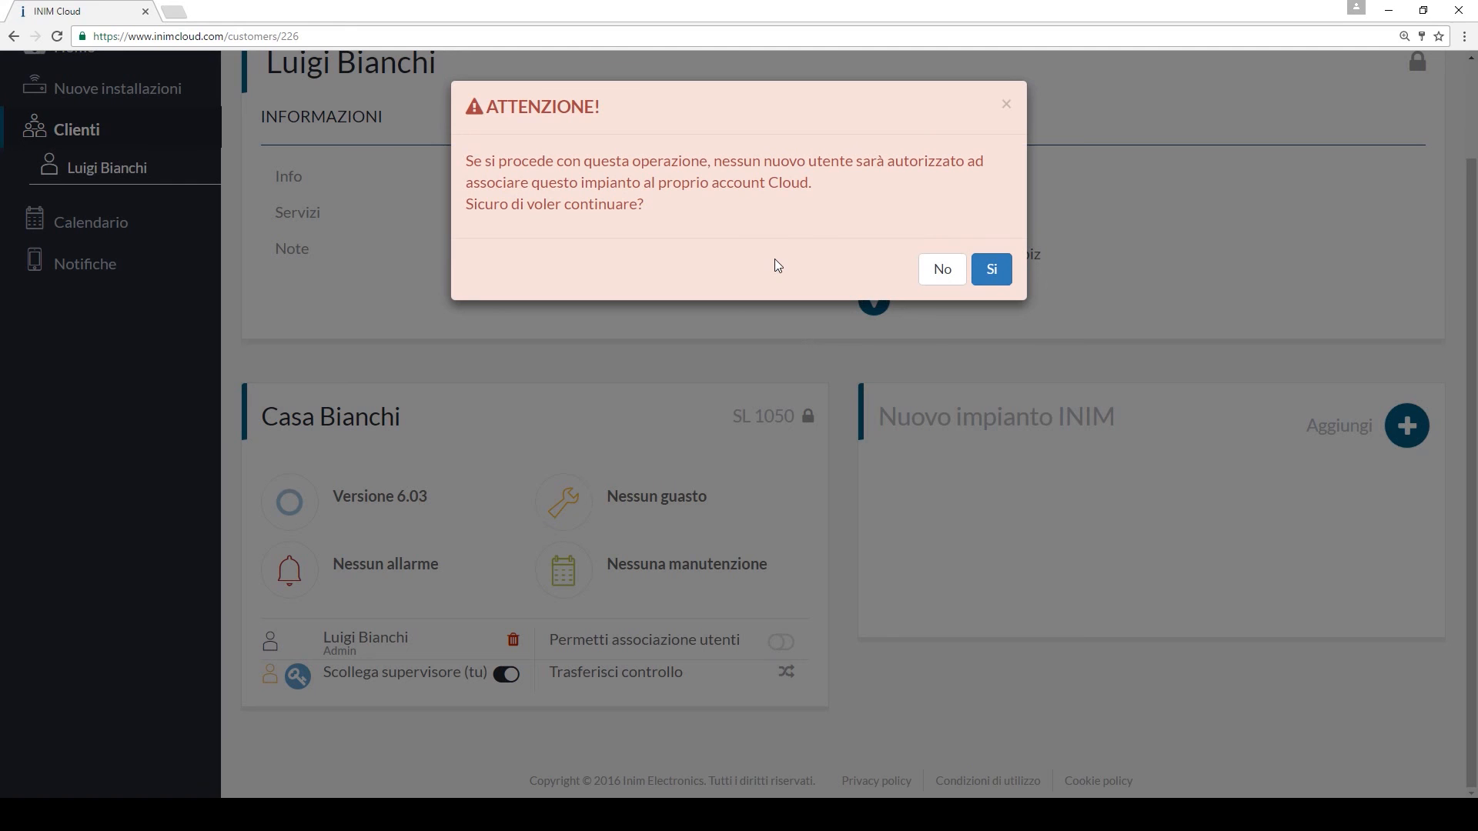
click(945, 271)
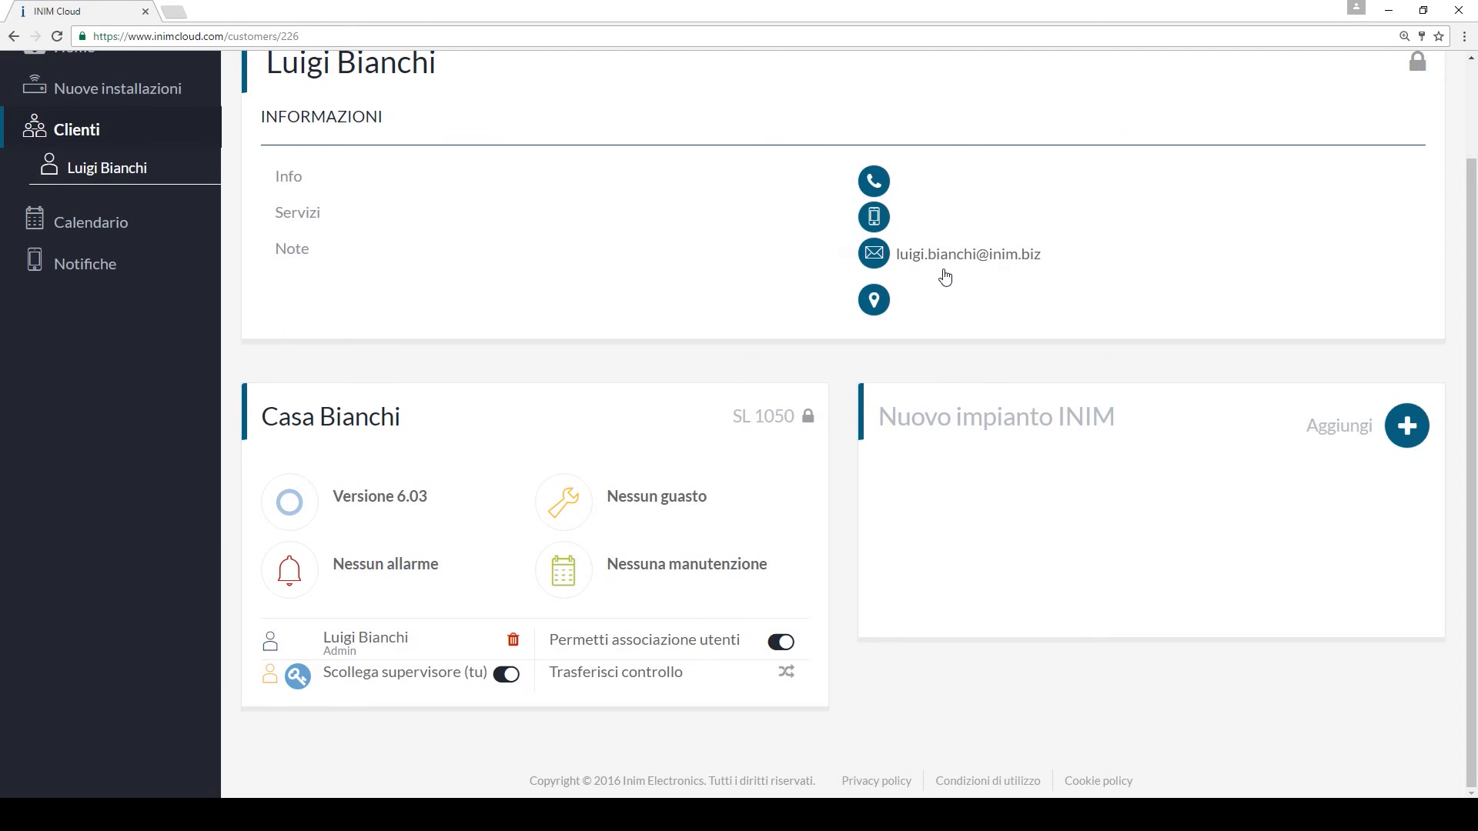
click(785, 678)
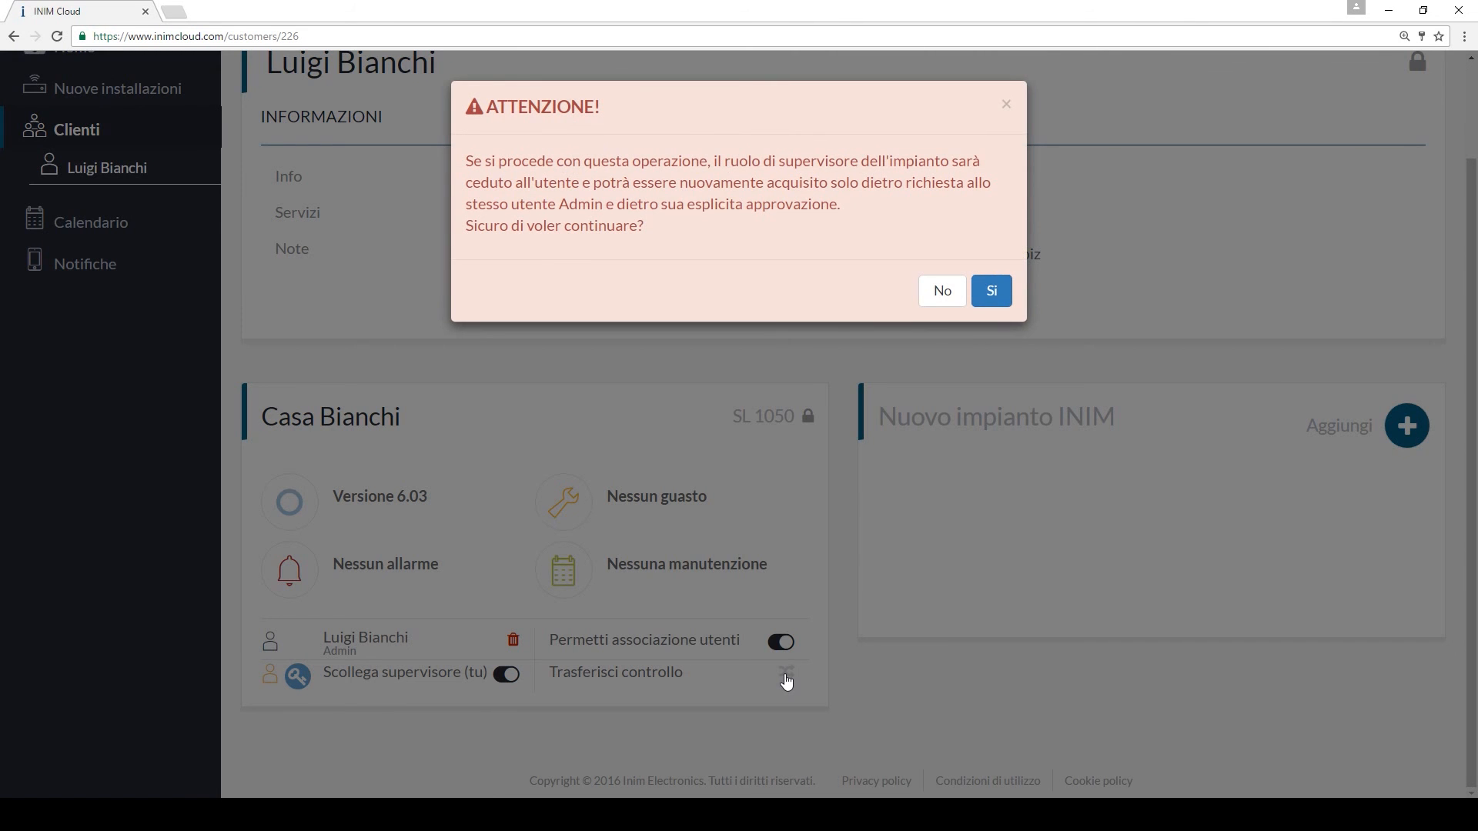
click(922, 298)
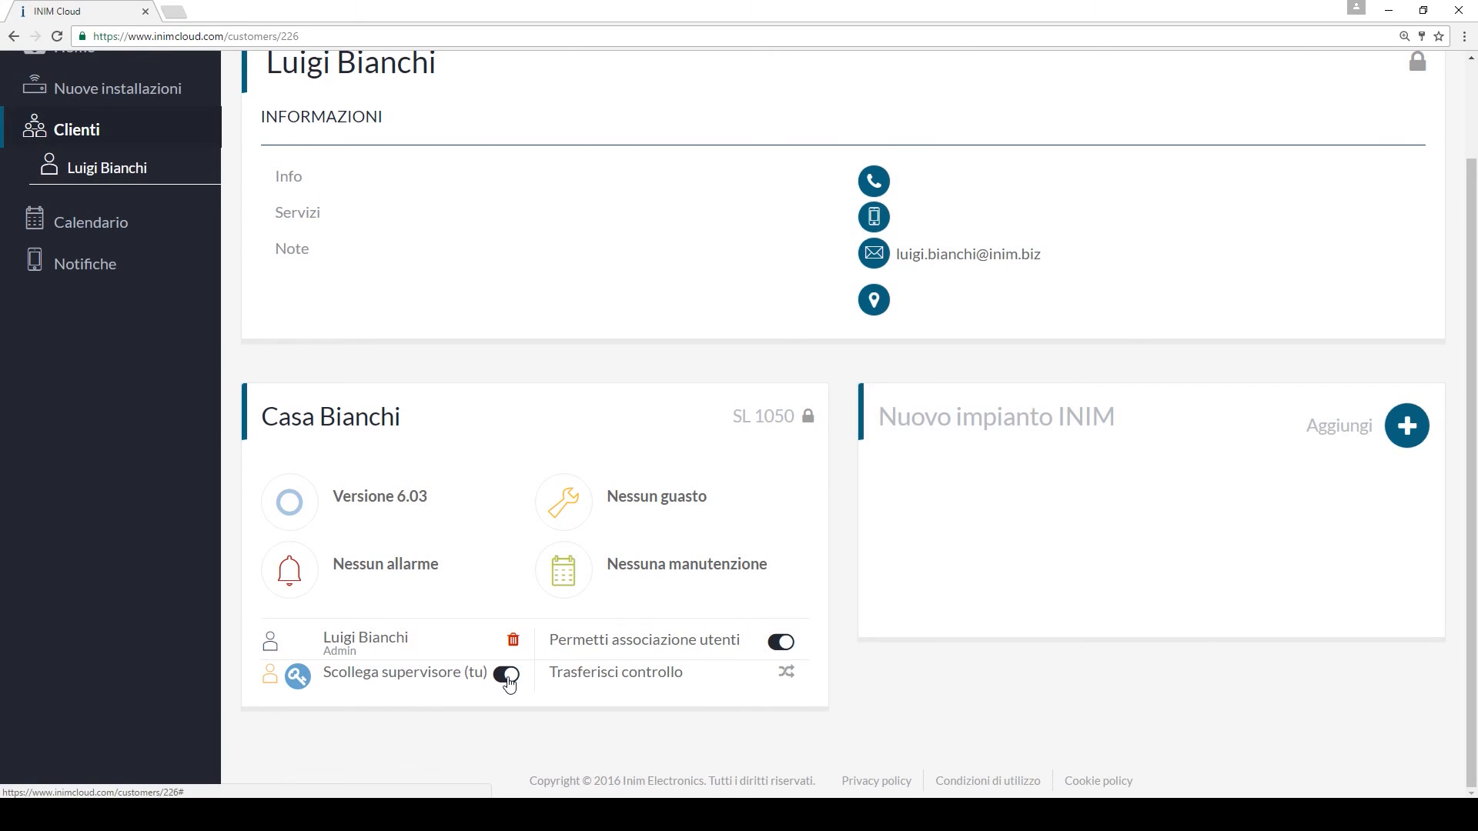
click(507, 678)
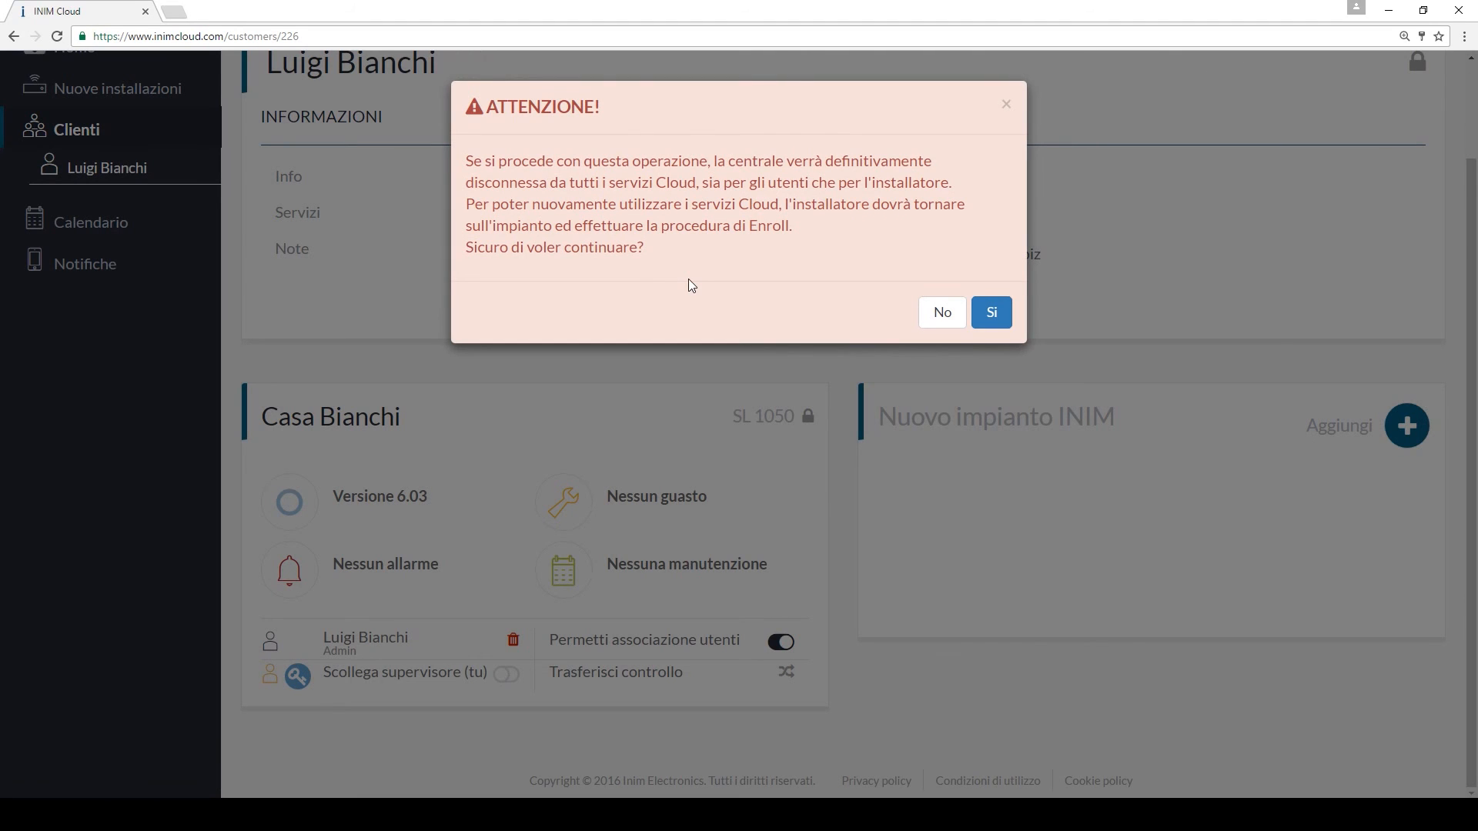
click(935, 313)
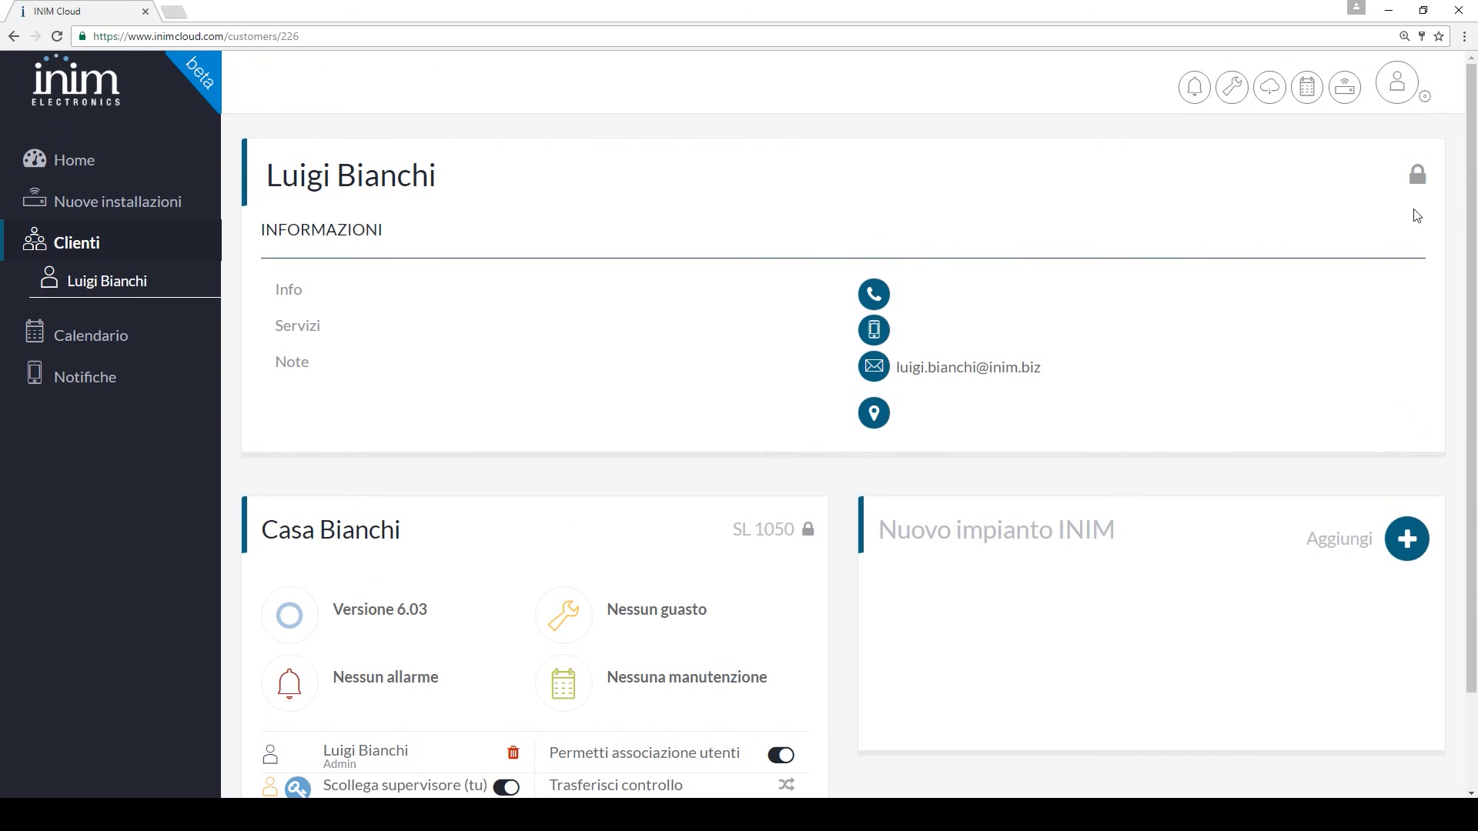
click(1397, 85)
Log out, then sign back in with the user account's e-mail and password
click(1298, 251)
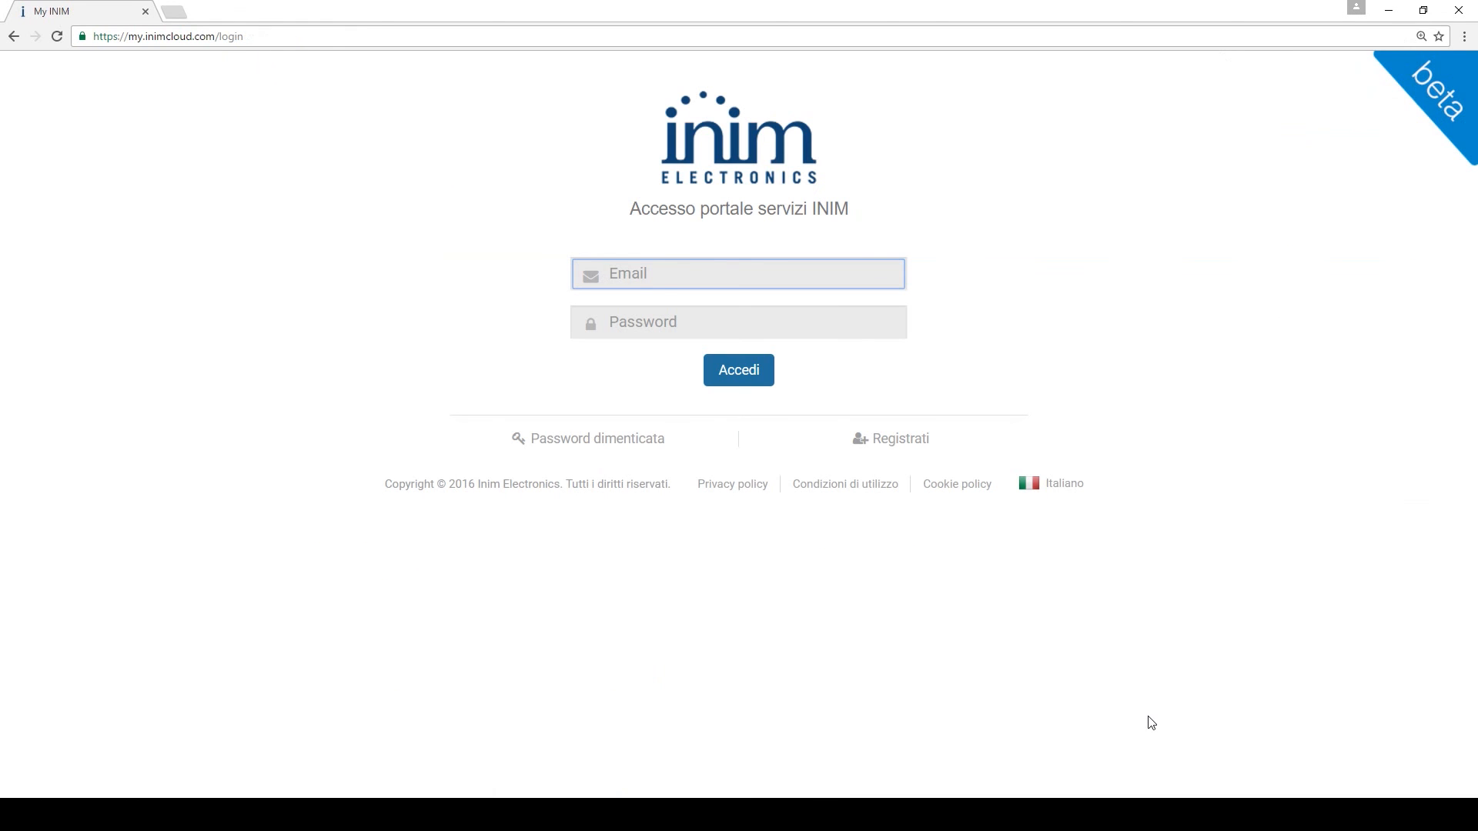
click(948, 585)
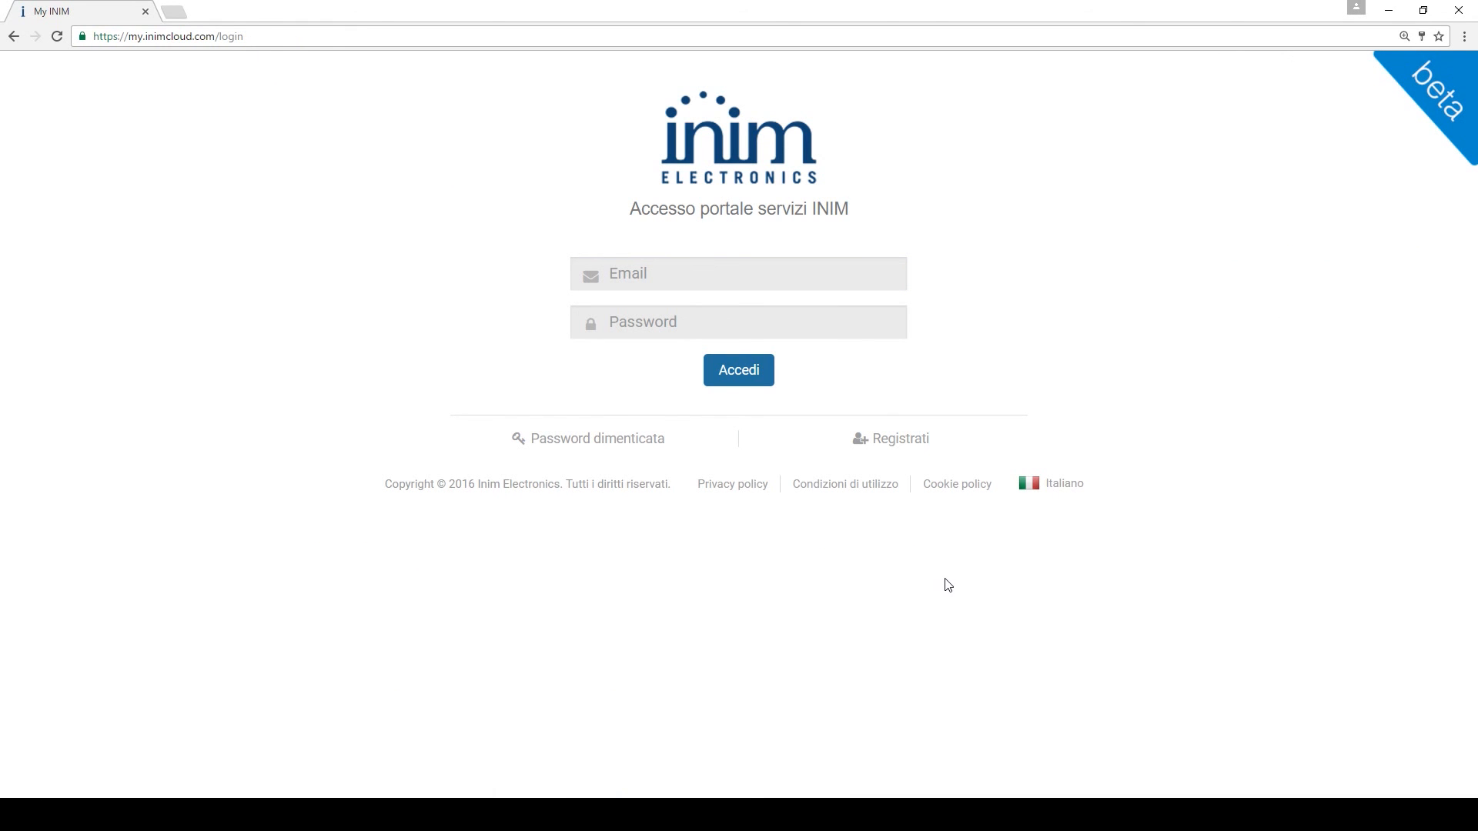
click(654, 281)
key(Tab)
text(*******)
key(Return)
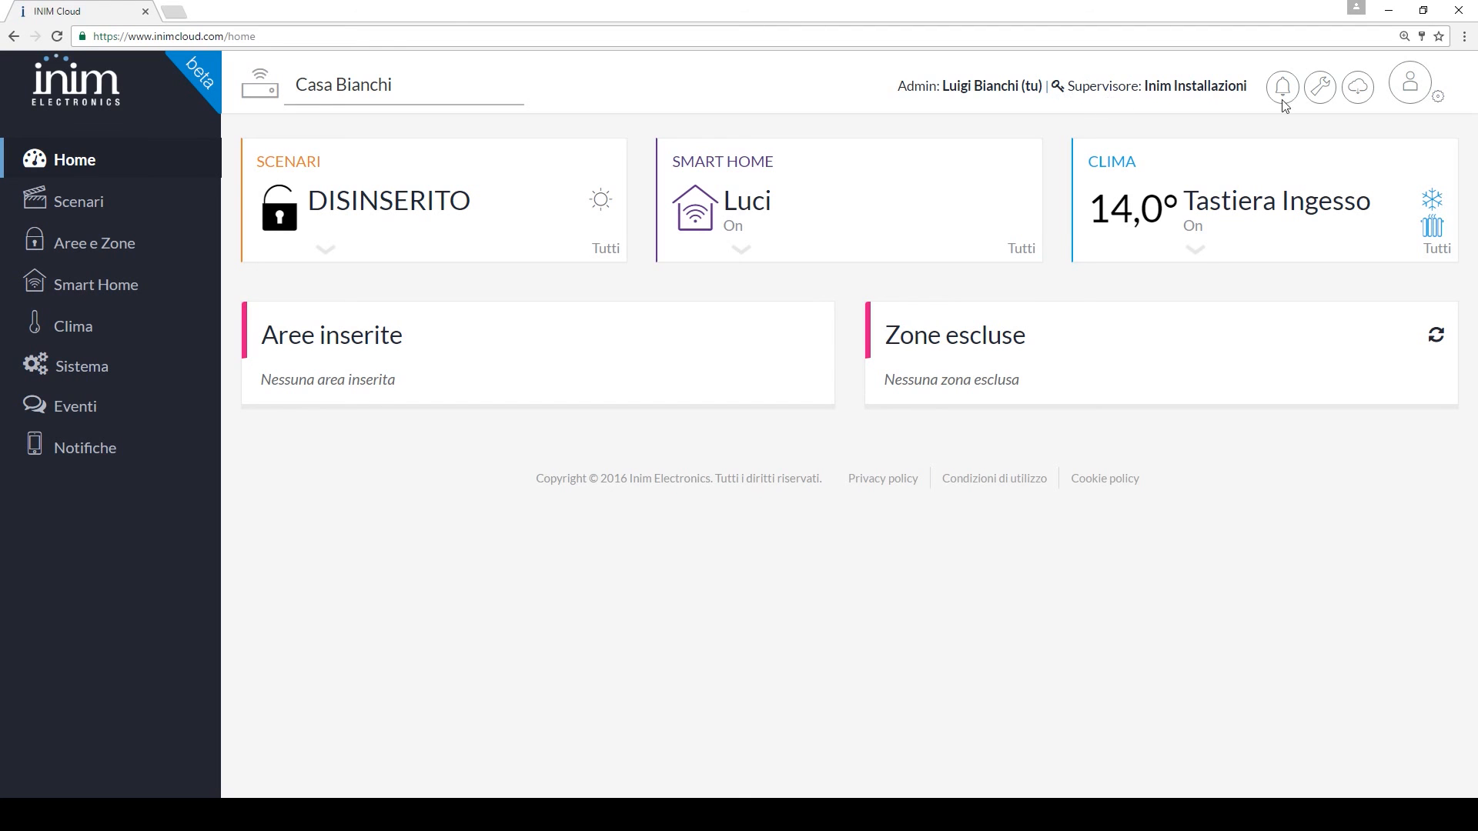
On the profile page, cancel disconnecting the admin from Casa Bianchi, then log out
click(1437, 98)
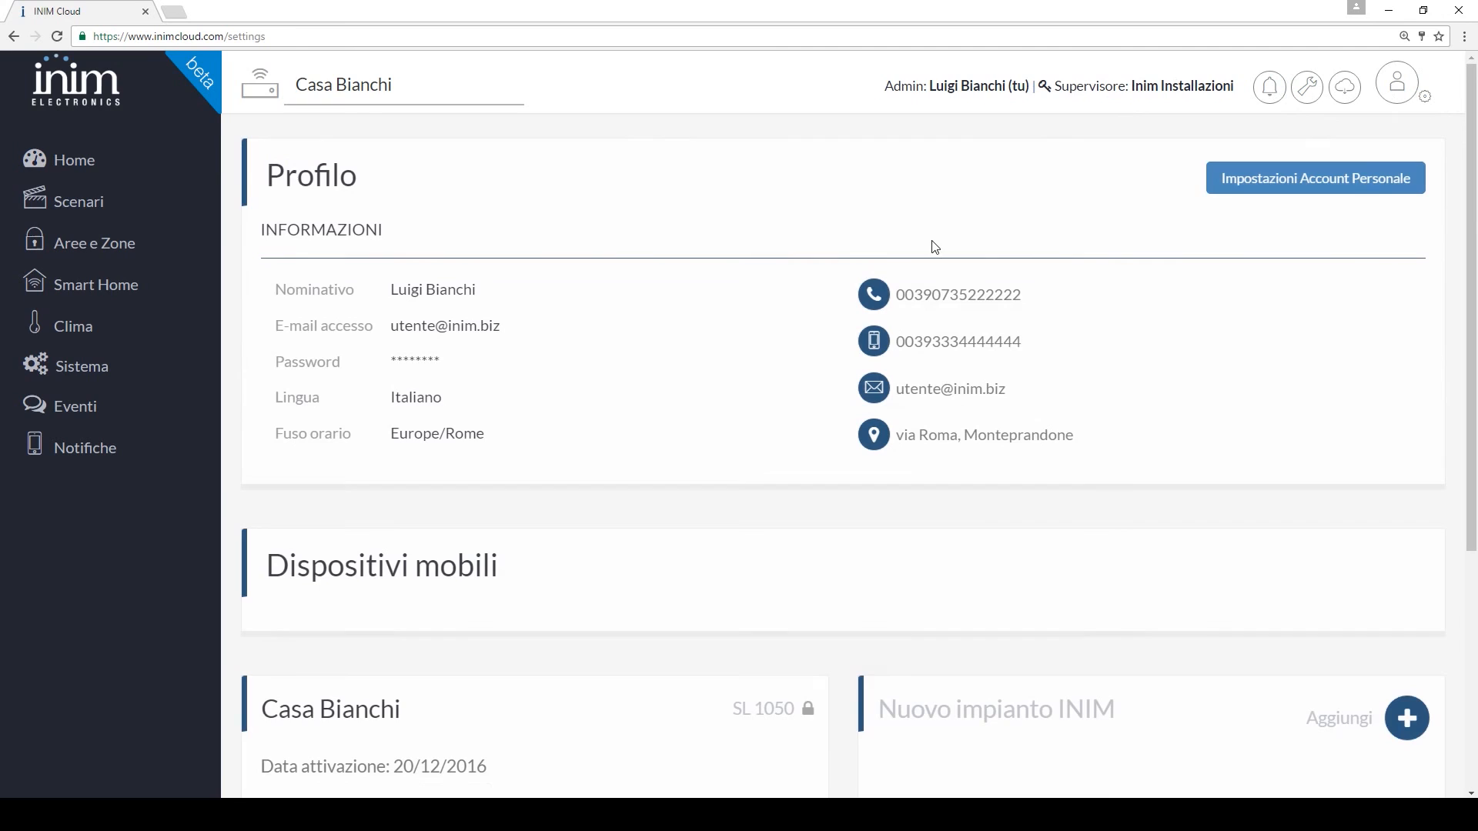
scroll(755, 324, down, 5)
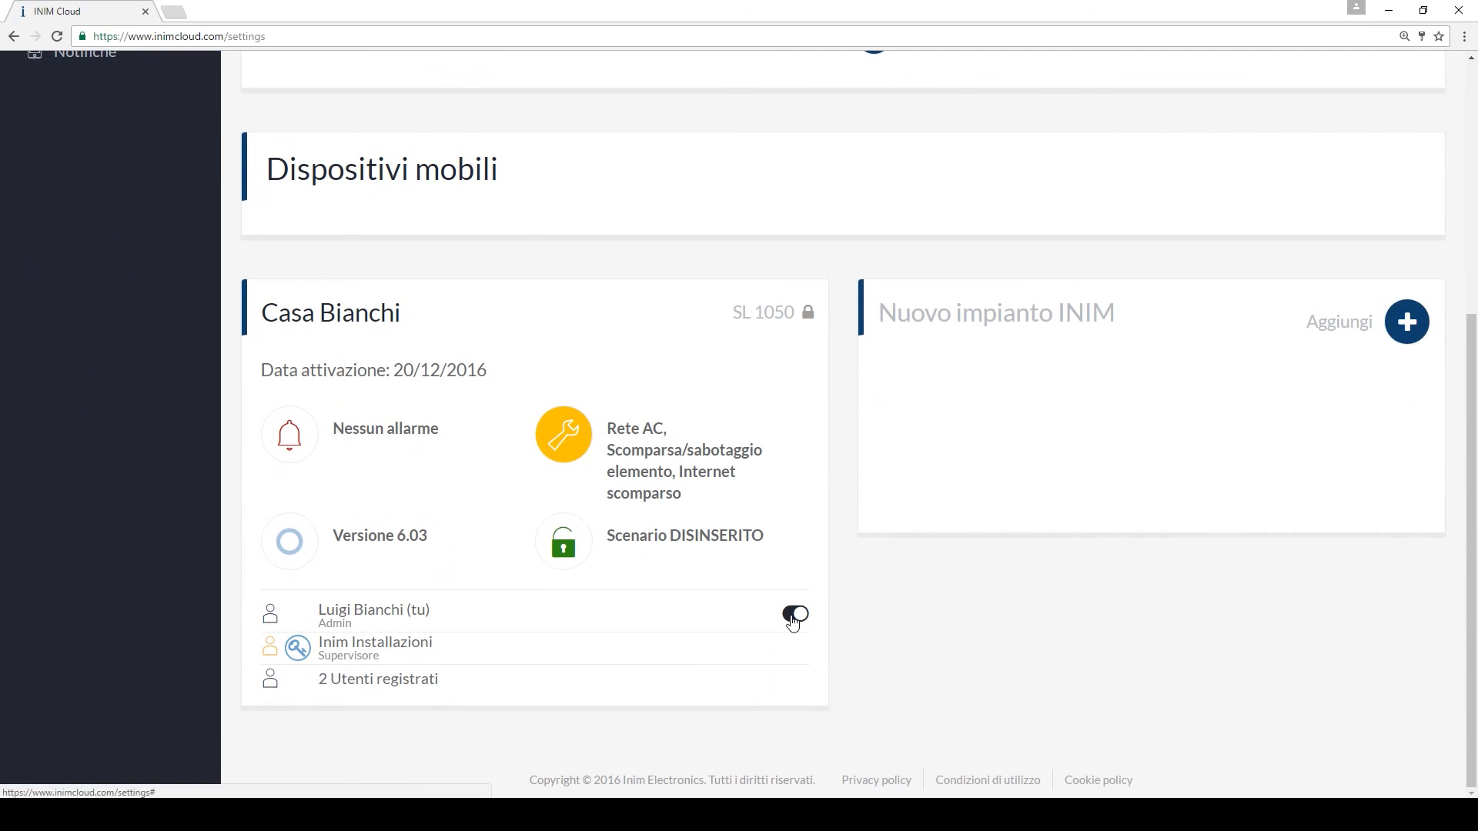
click(794, 615)
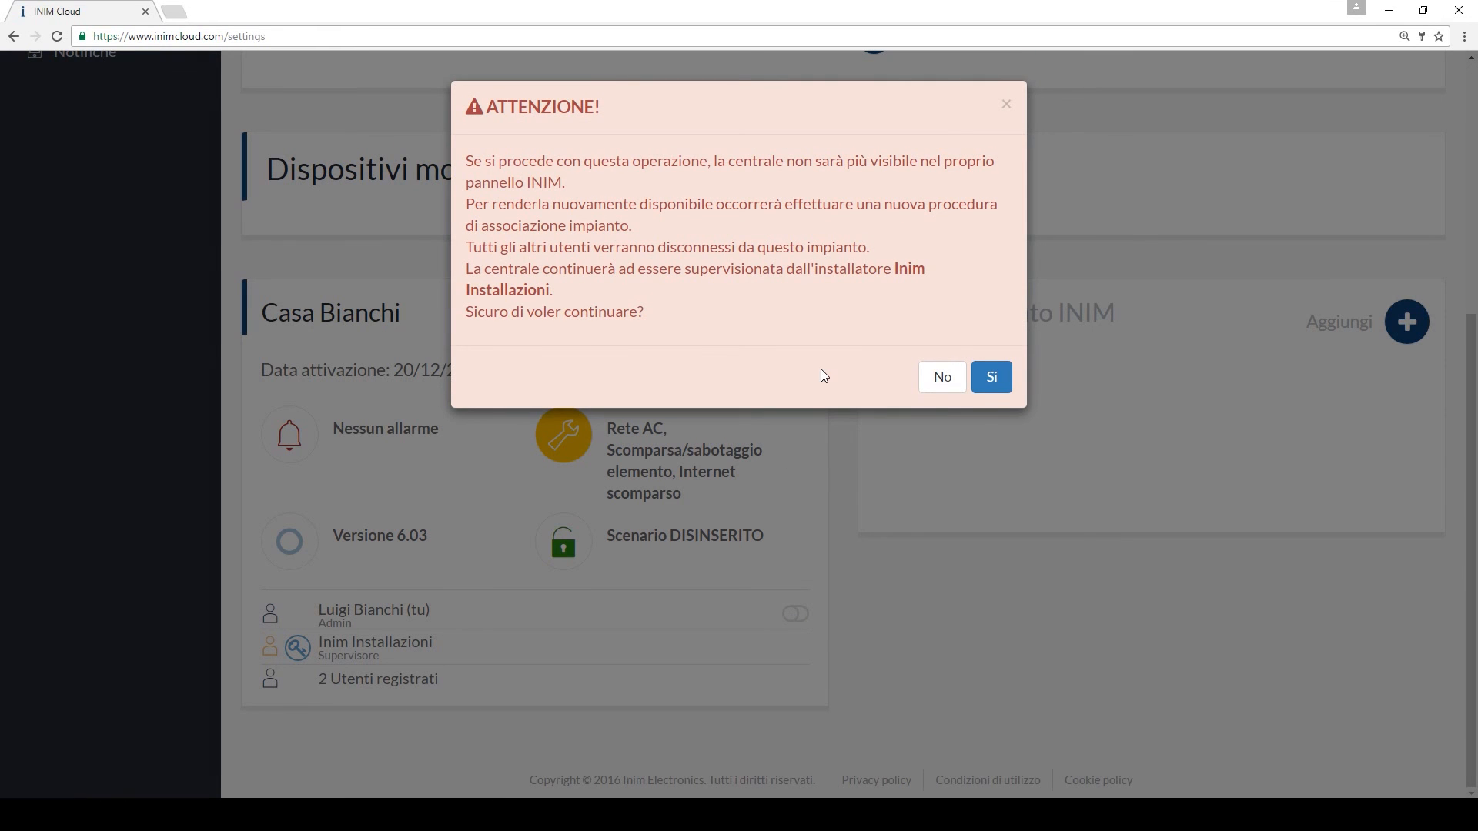
click(941, 377)
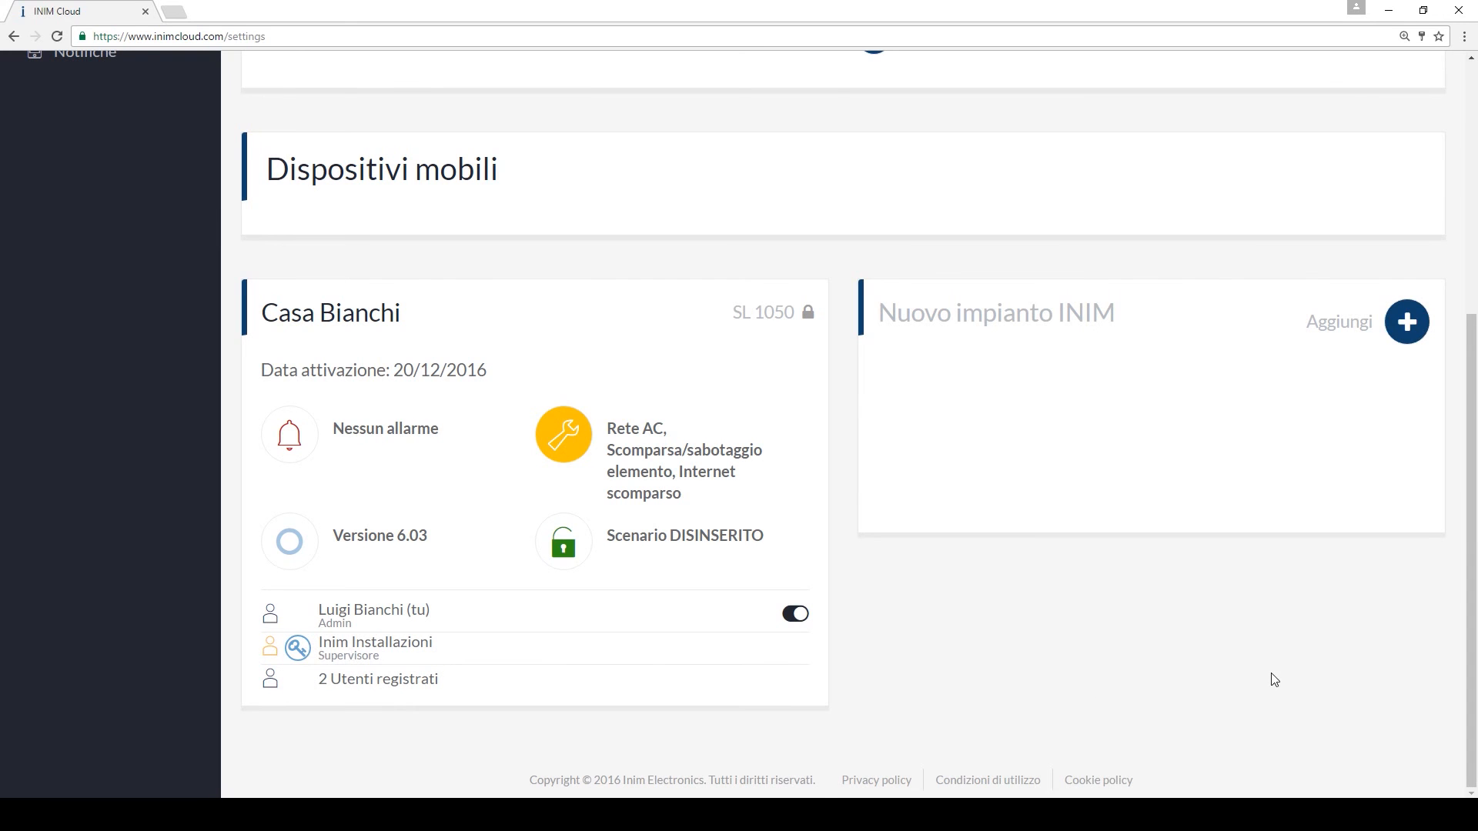
scroll(1271, 677, up, 5)
click(1397, 82)
click(1270, 249)
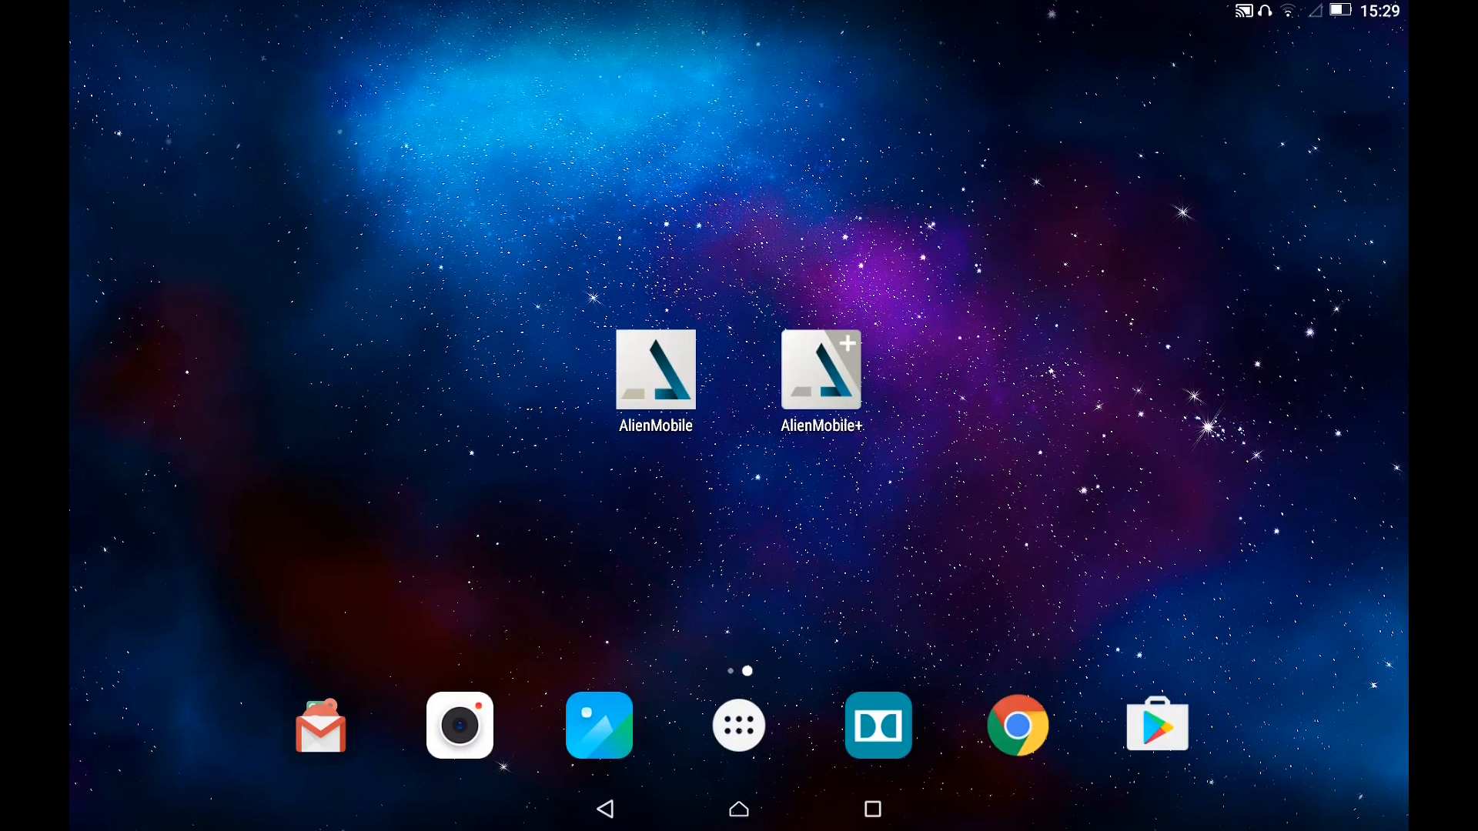
Launch Alien Mobile+ and go to the Cloud tab under Impostazioni > Centrale
click(822, 369)
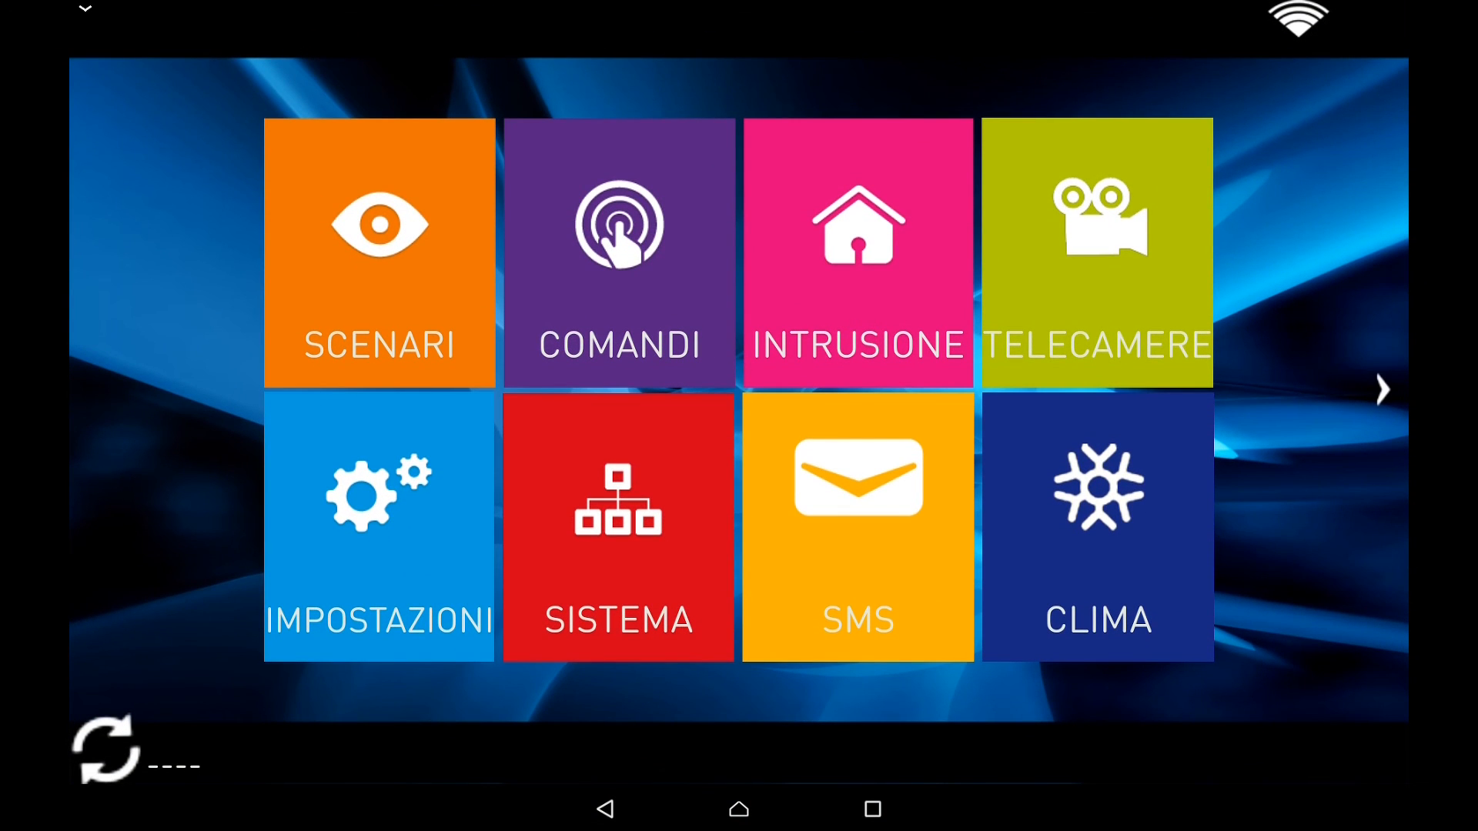
click(376, 513)
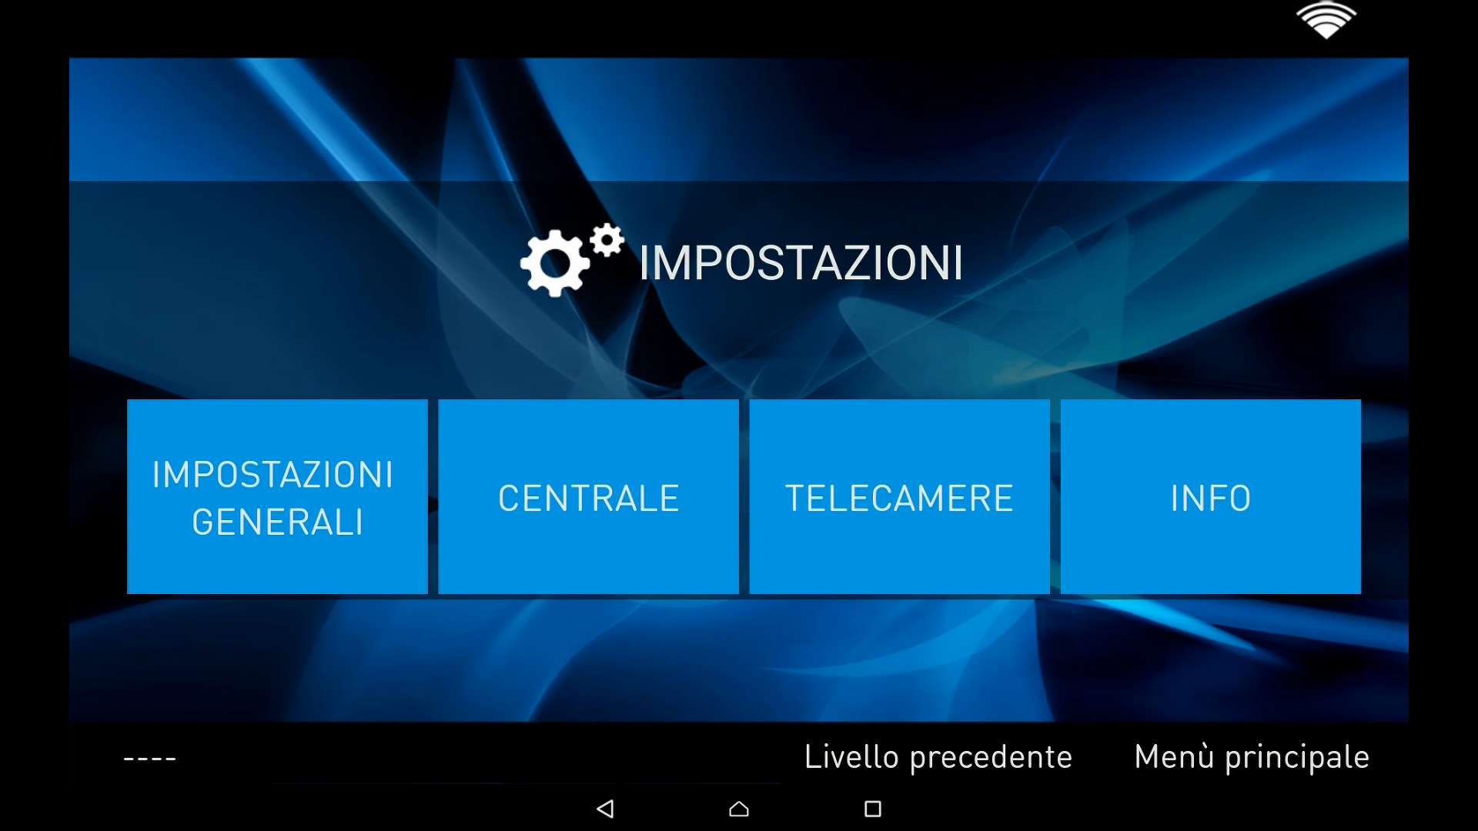
click(585, 495)
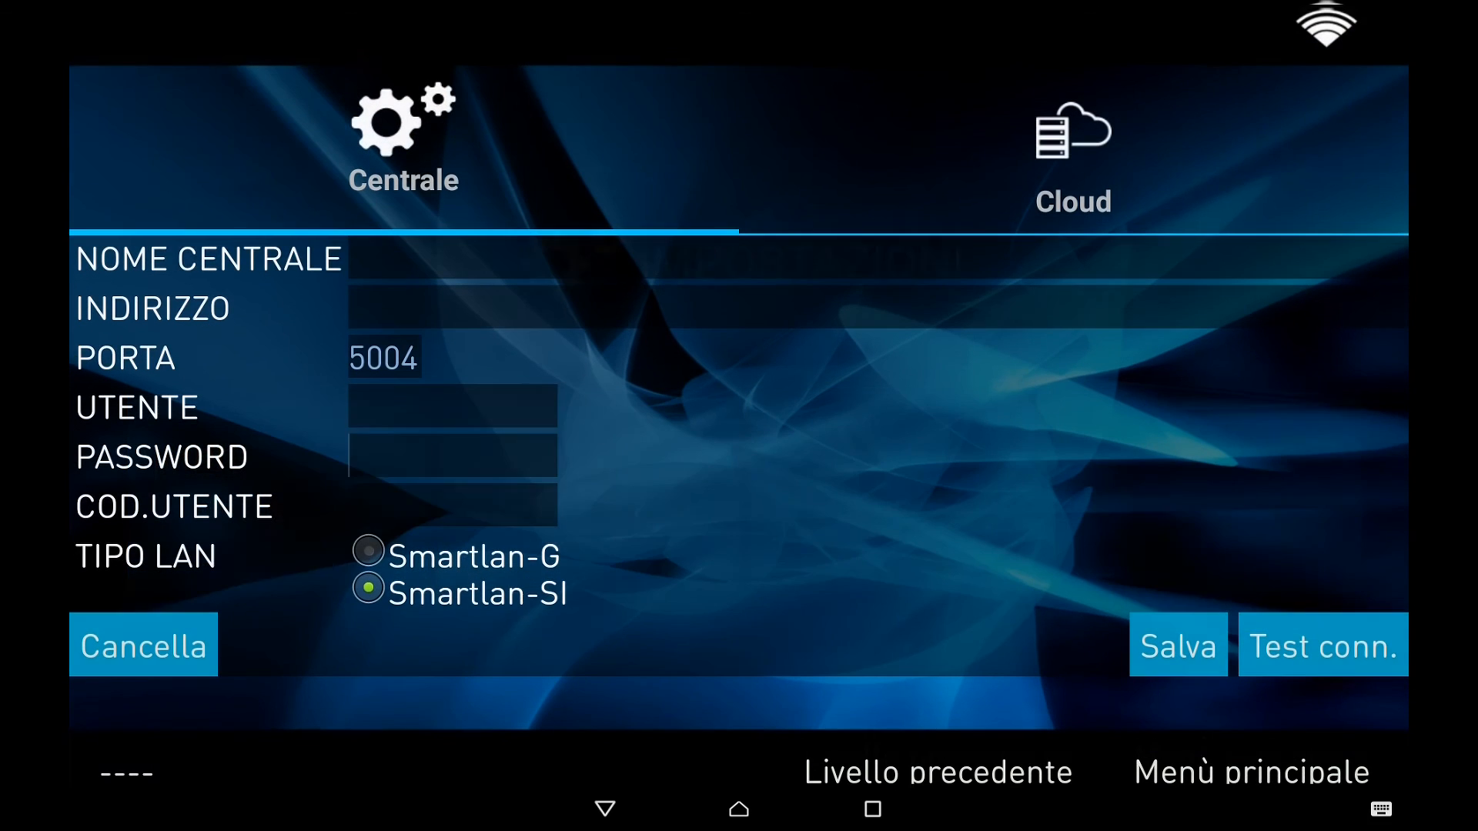
click(1074, 146)
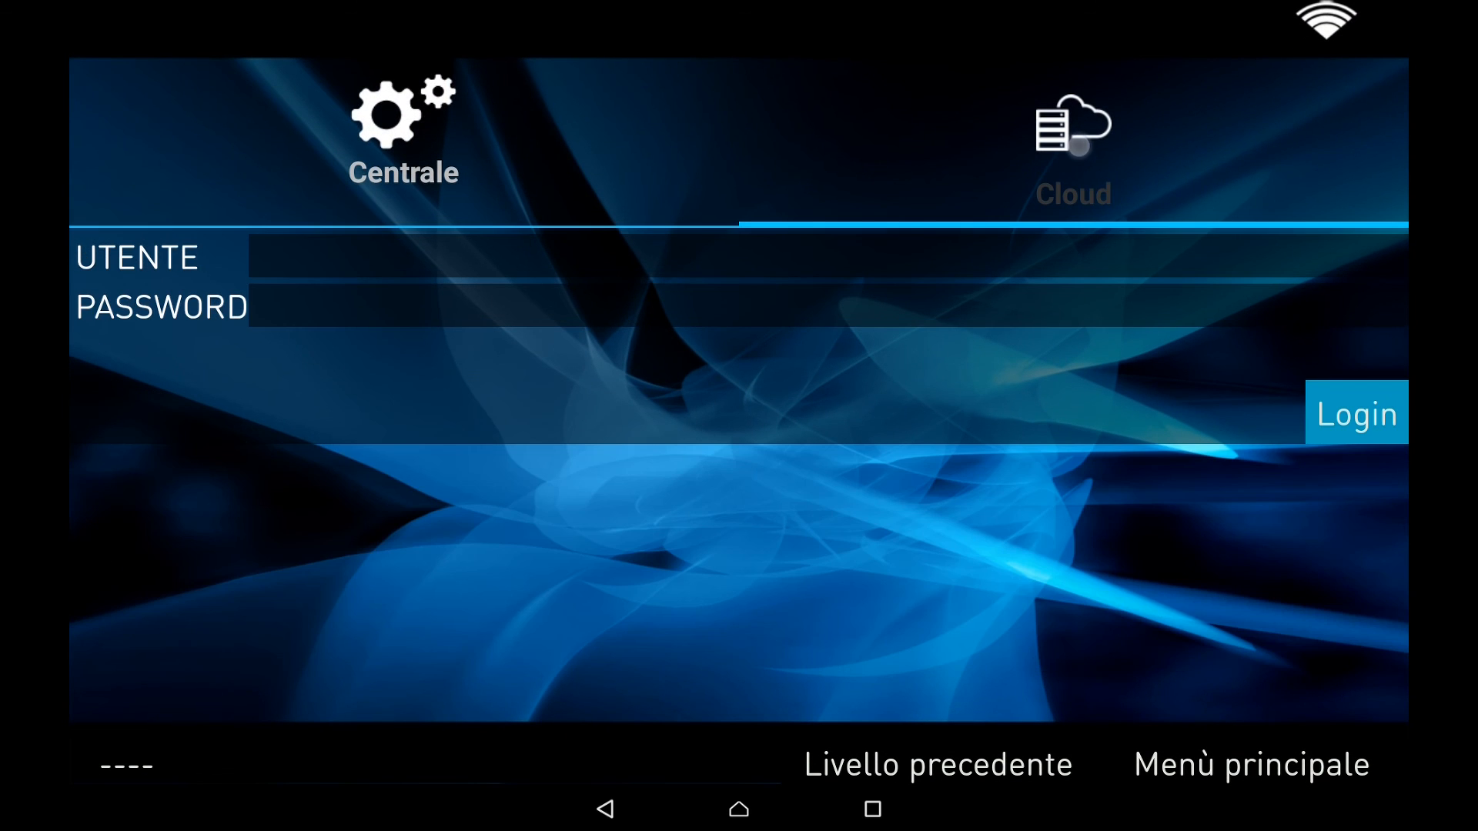
Log the app into the cloud with the user account's e-mail and password, then go back
click(415, 250)
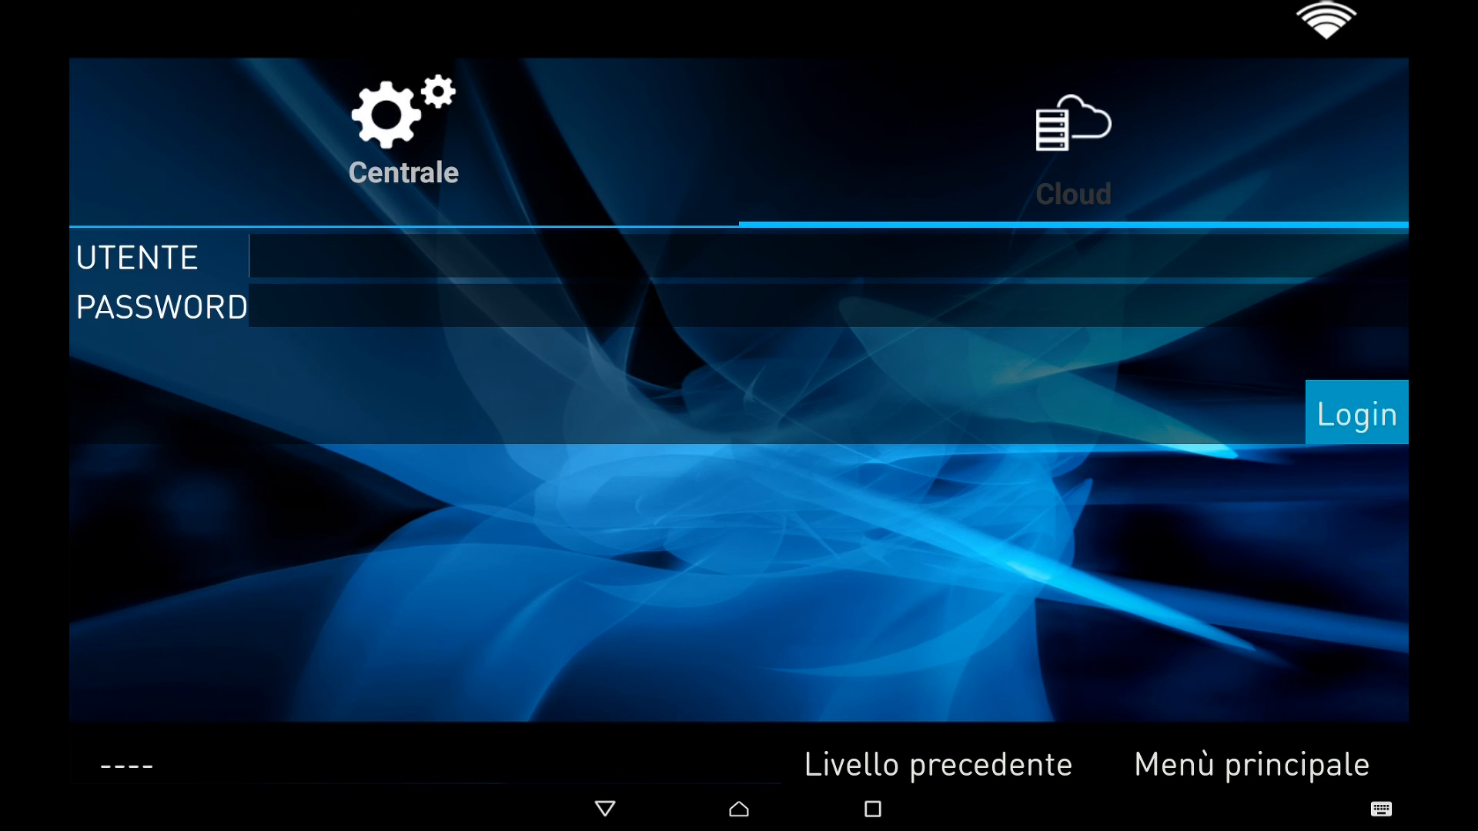
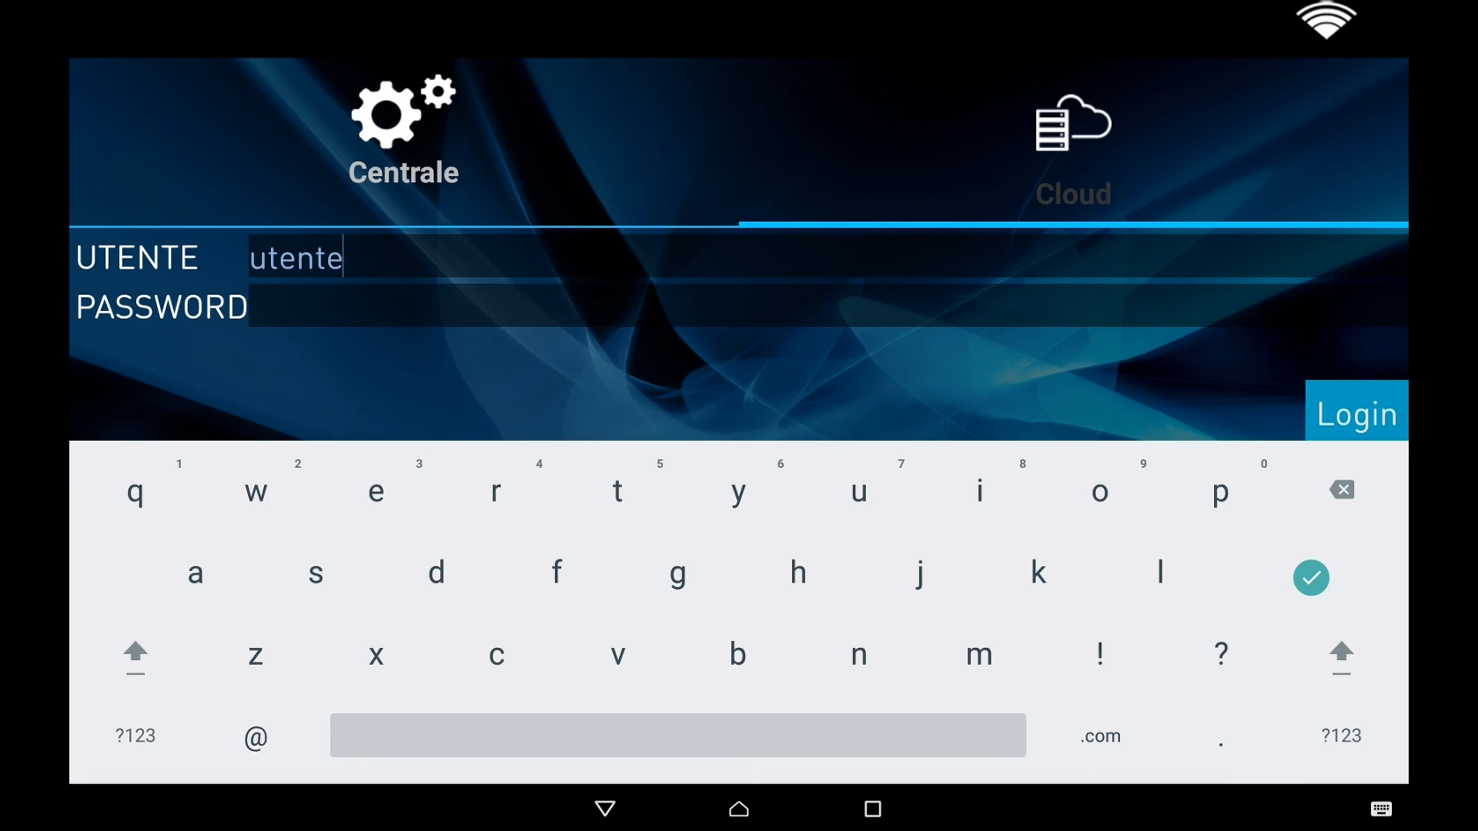
click(385, 306)
text(password)
click(1311, 577)
click(1355, 416)
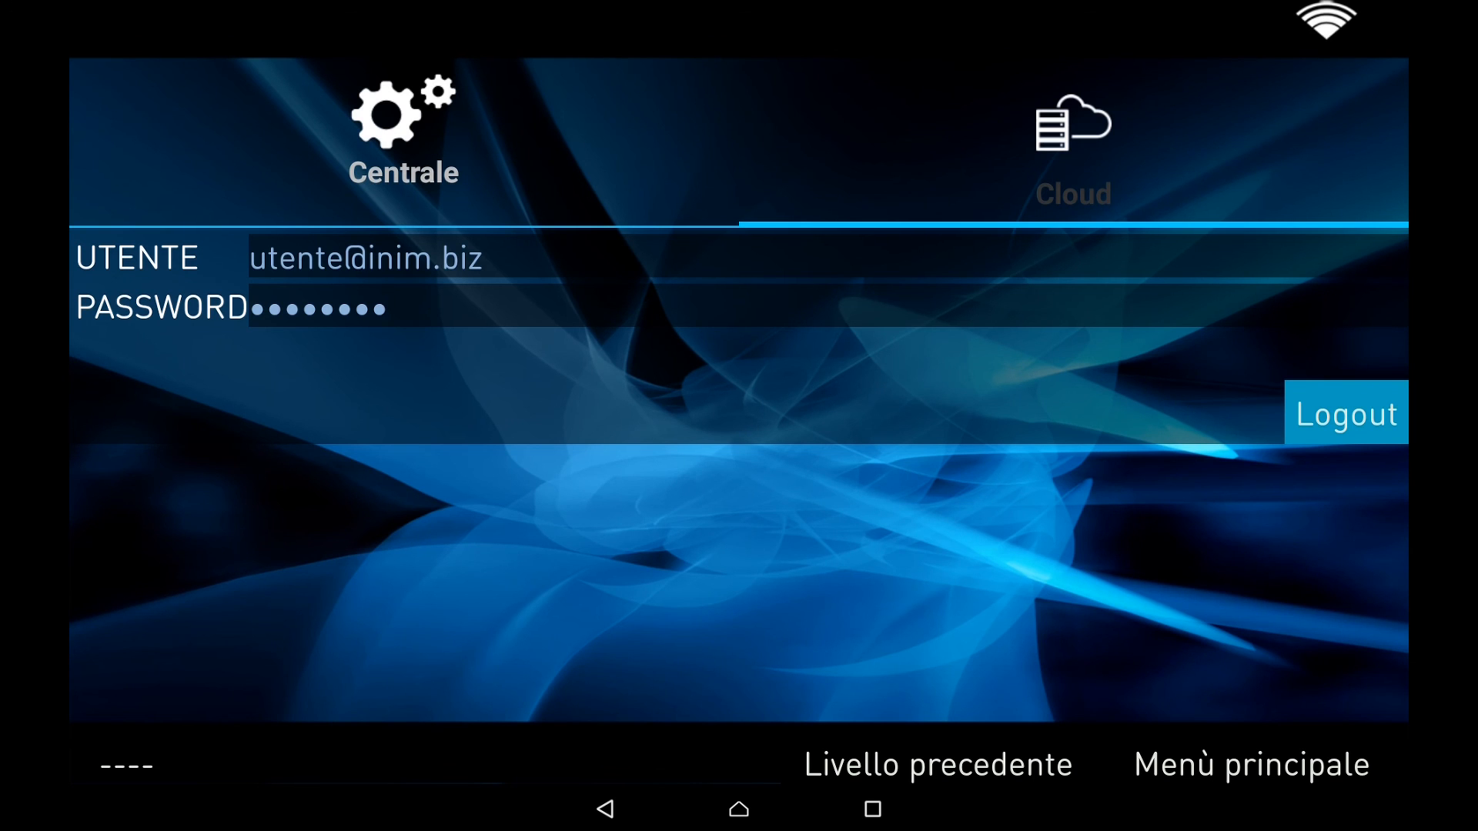
click(1010, 756)
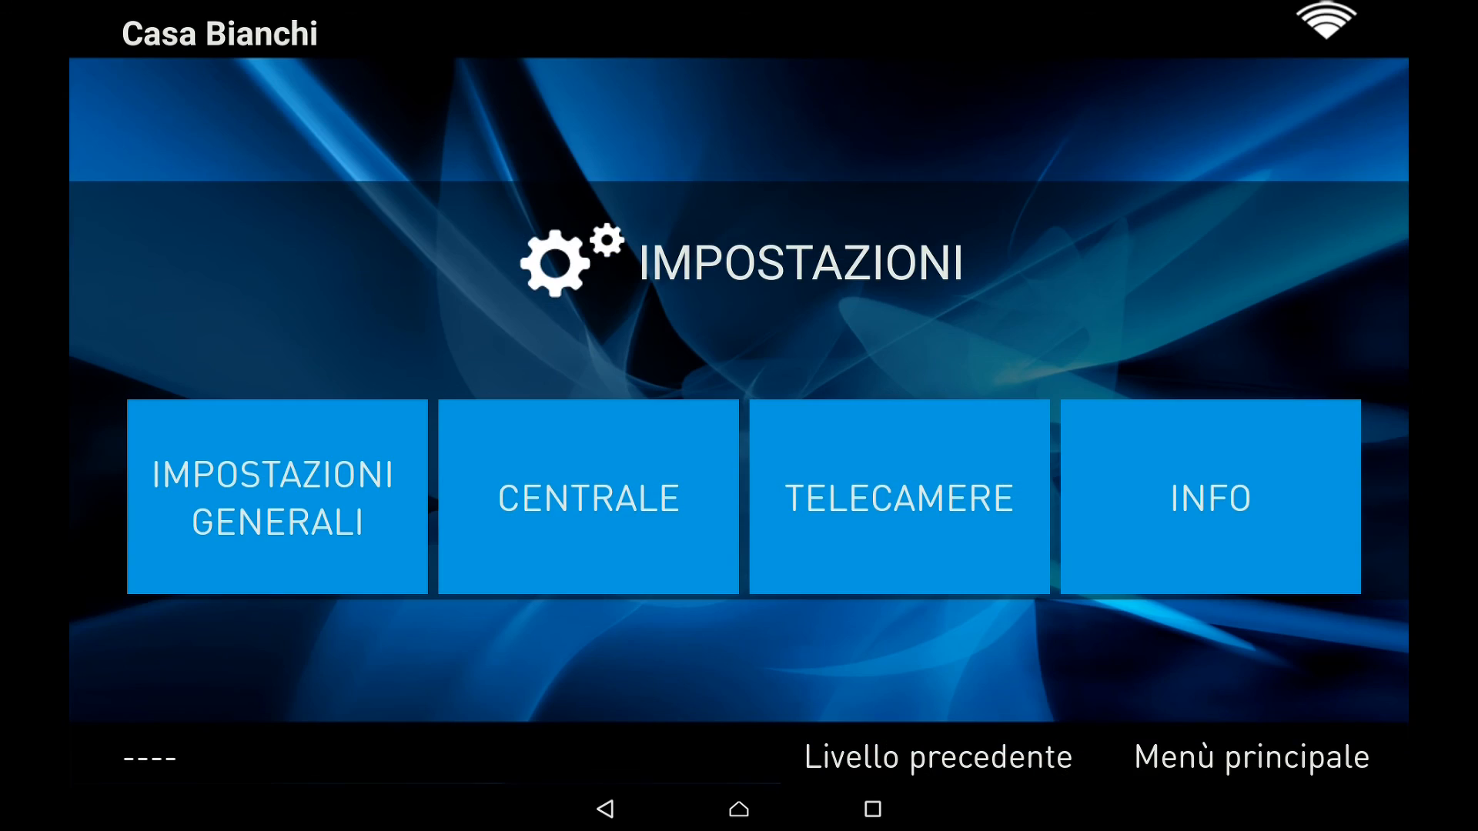
Under Comandi, switch the Caldaia boiler on with the user code, then off again
click(995, 754)
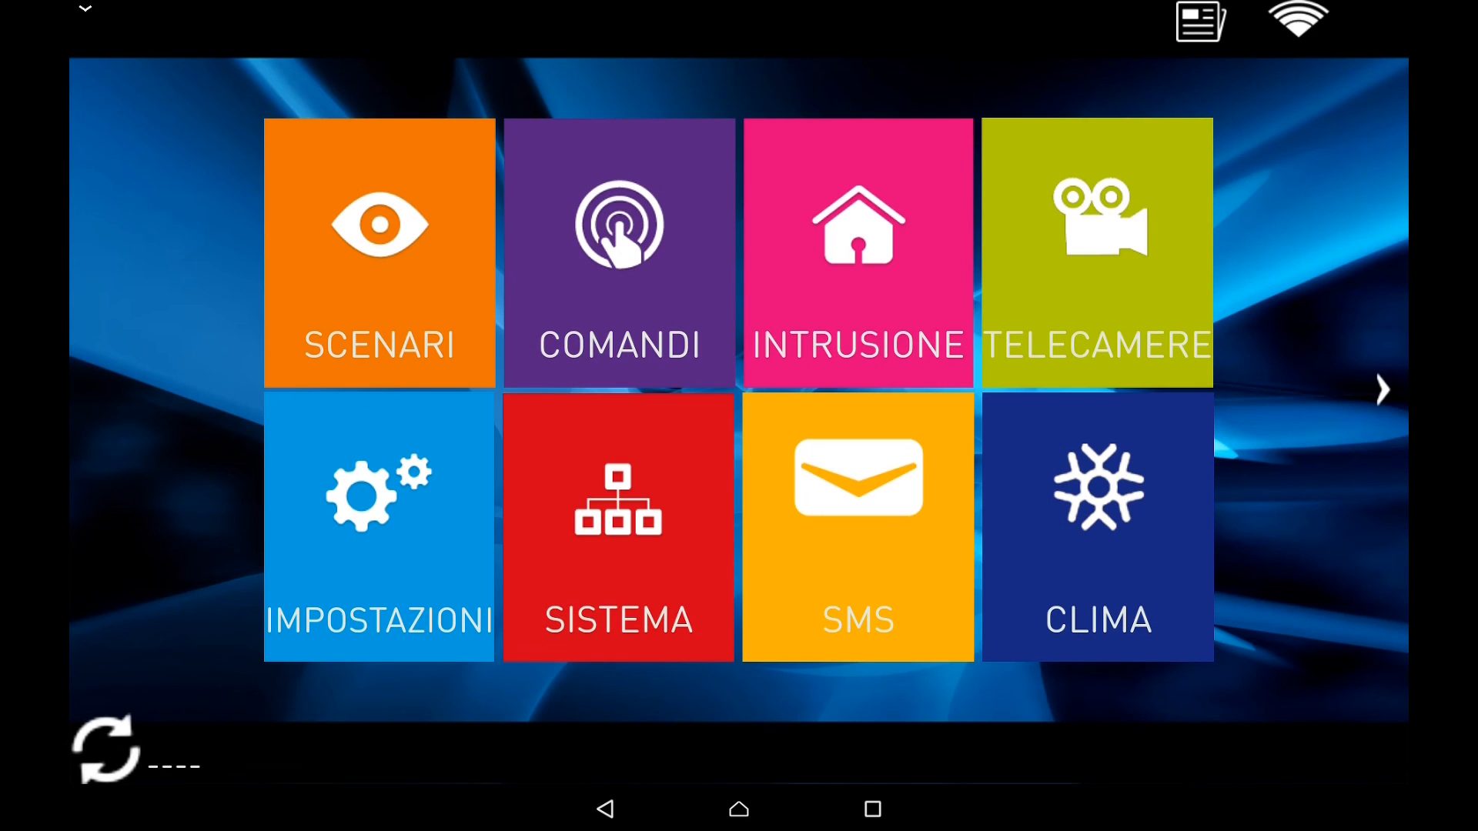
click(619, 254)
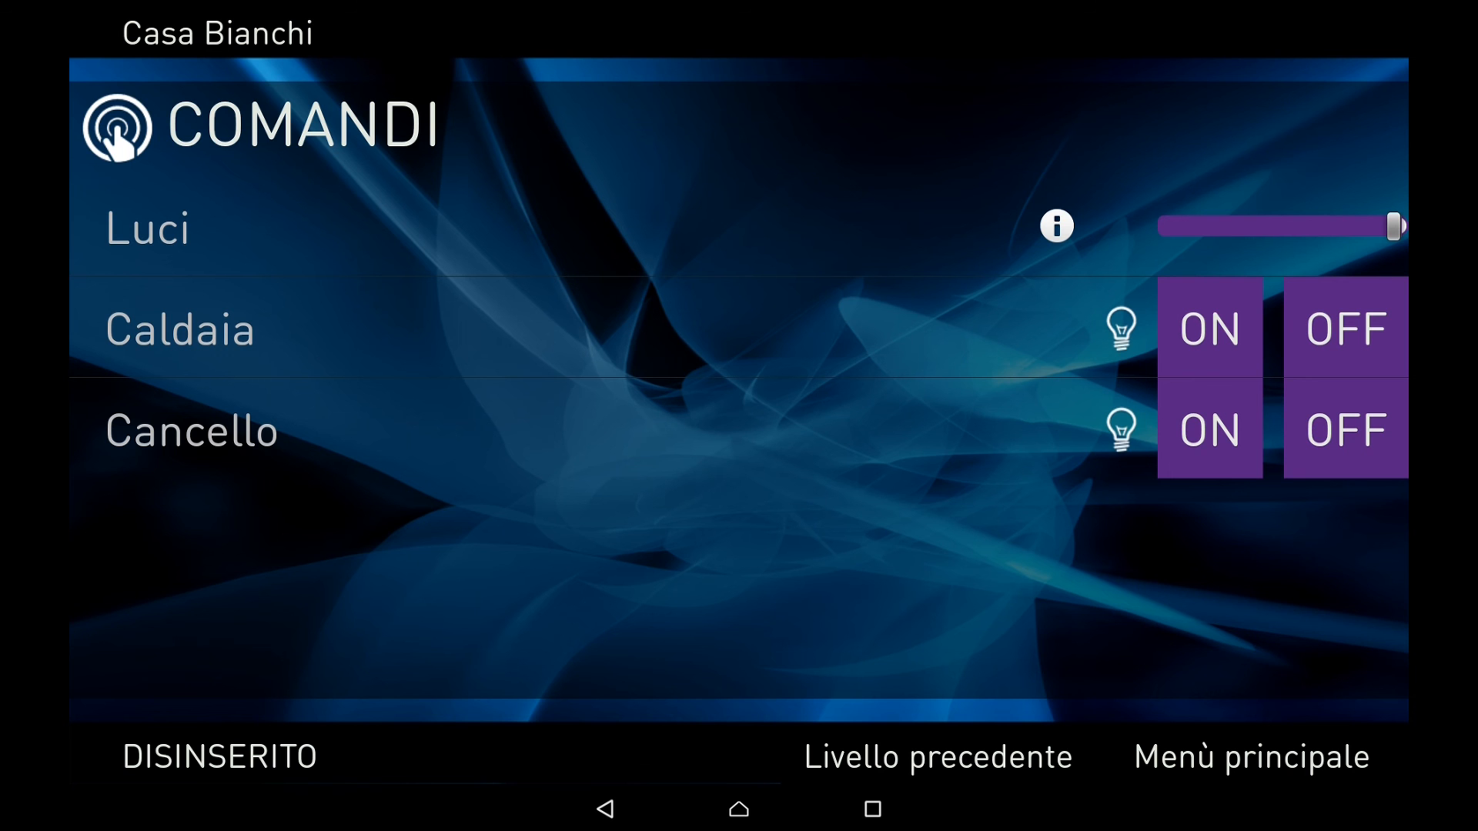
click(1199, 329)
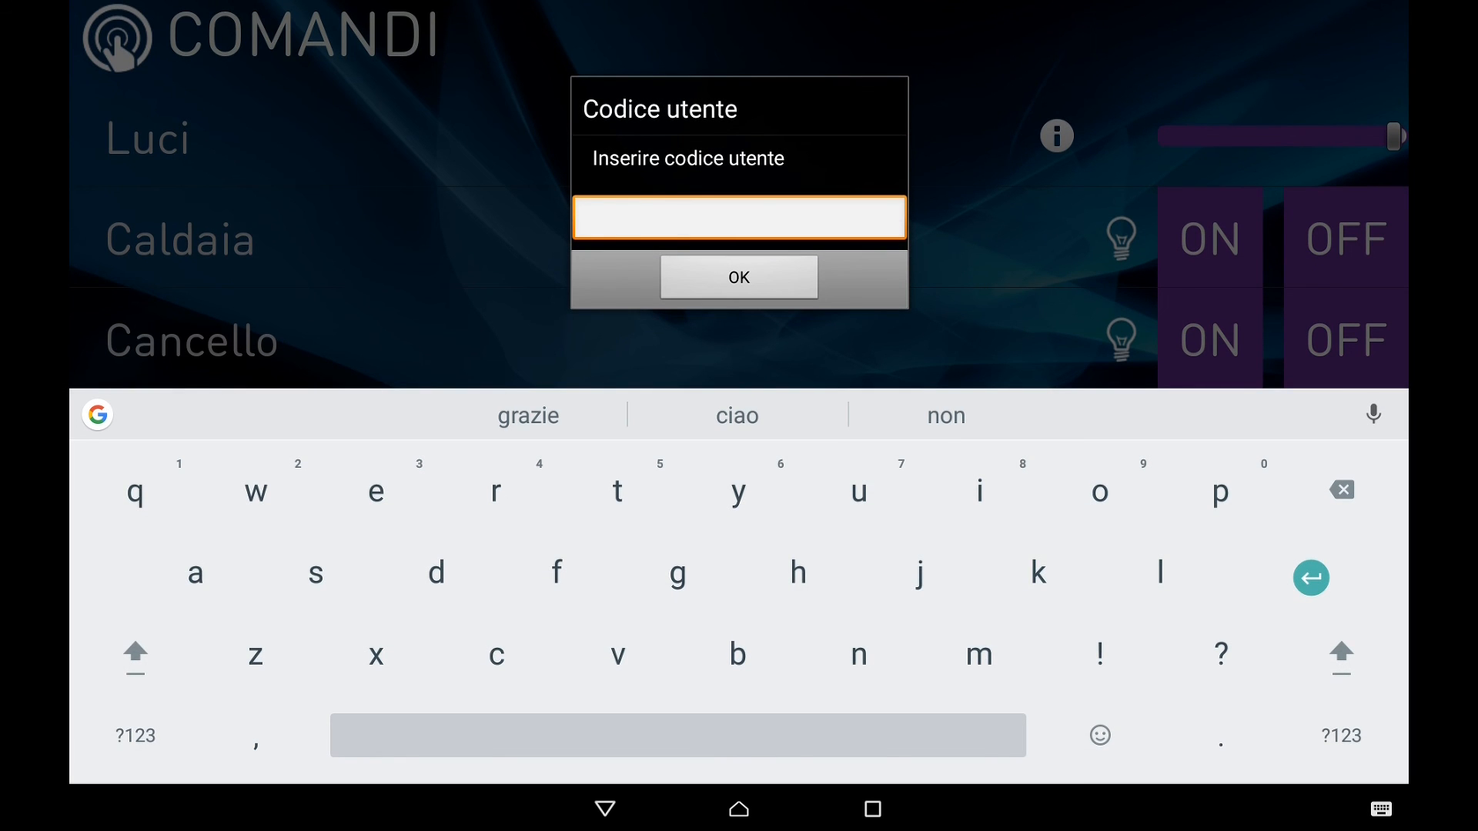
click(136, 735)
text(0001)
click(739, 277)
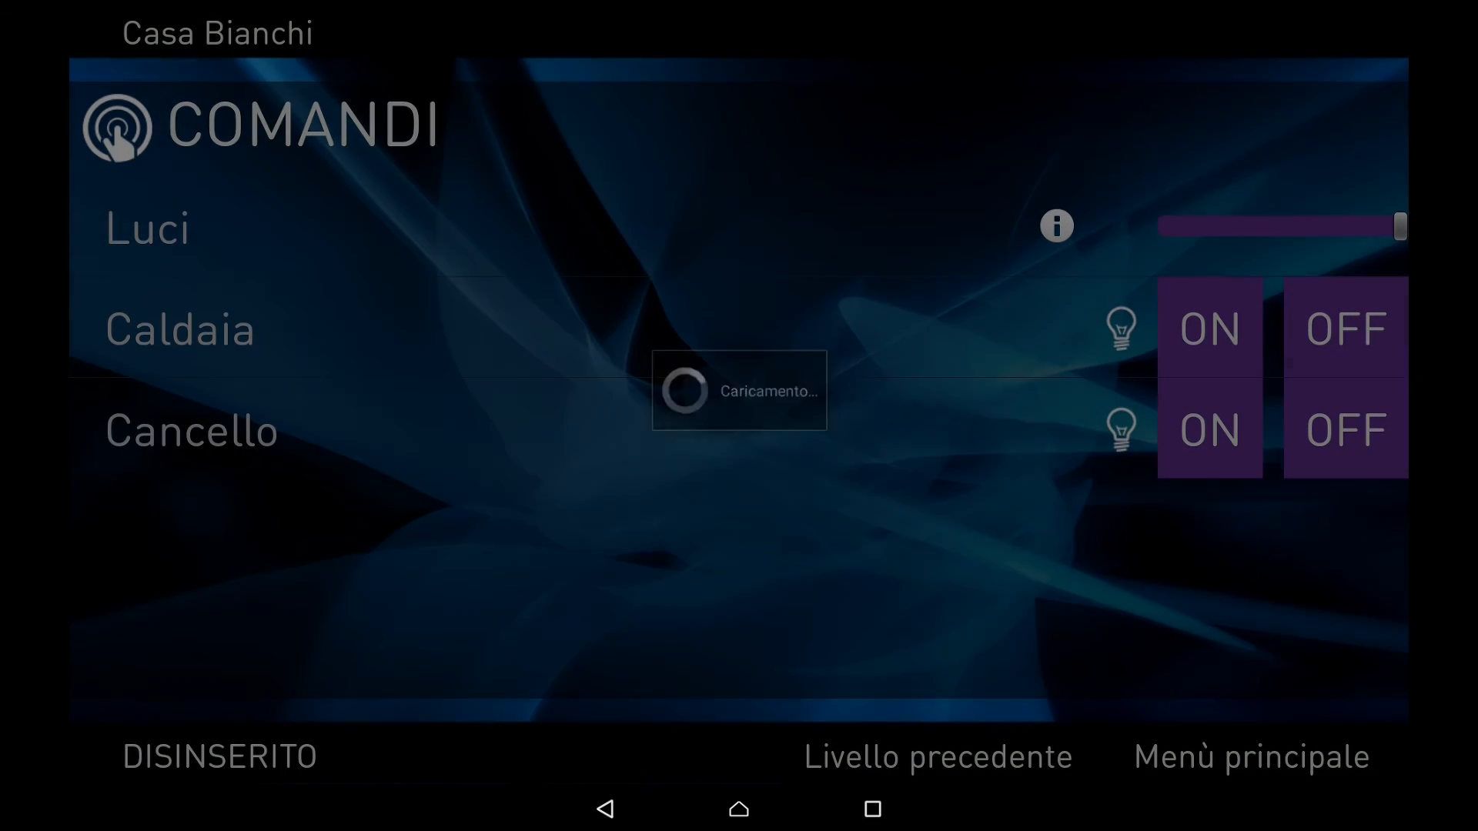
click(1340, 327)
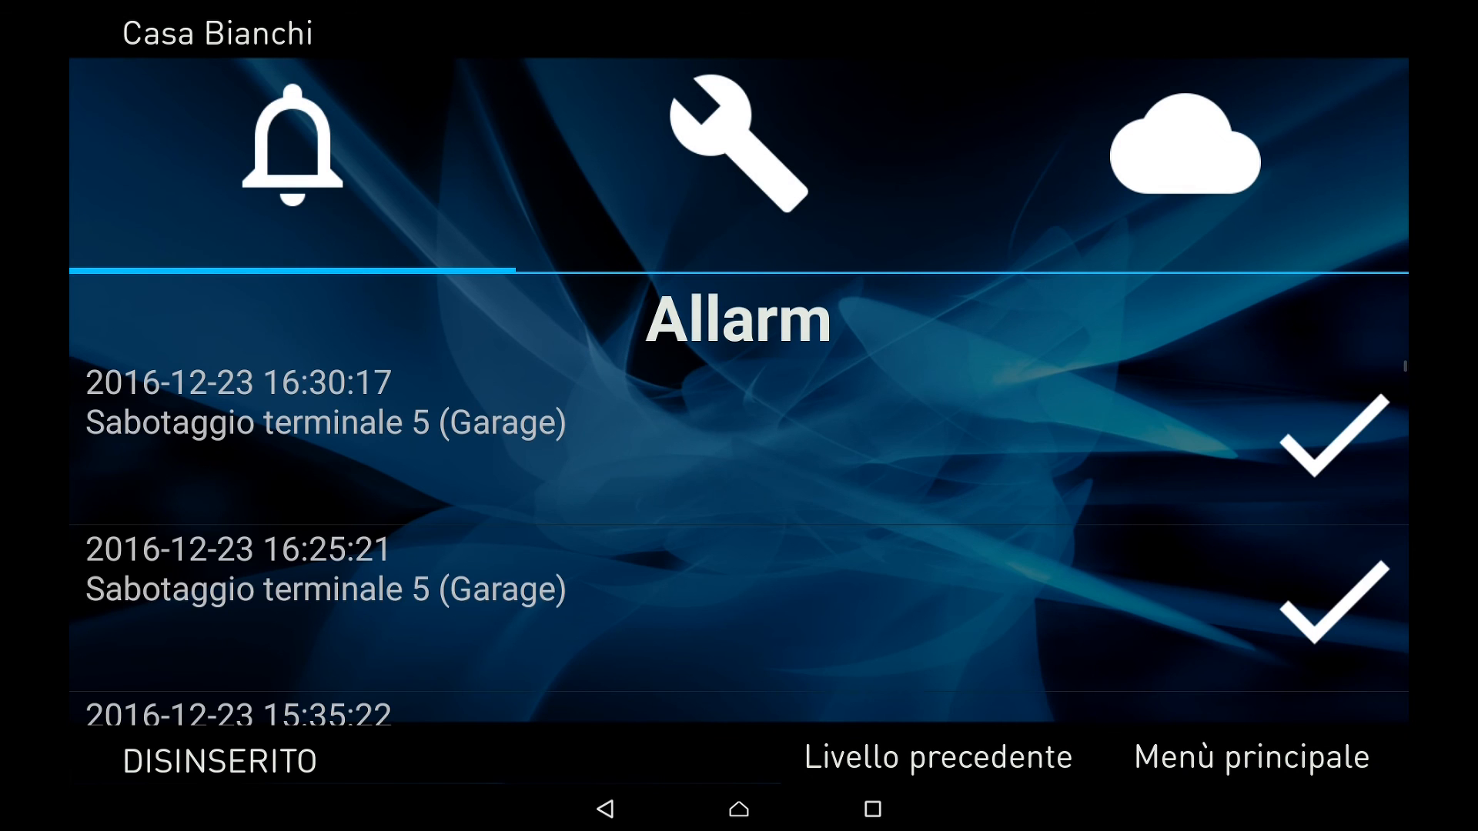
Review the Casa Bianchi fault and event logs in Alien Mobile+, then recheck the fault log
click(746, 170)
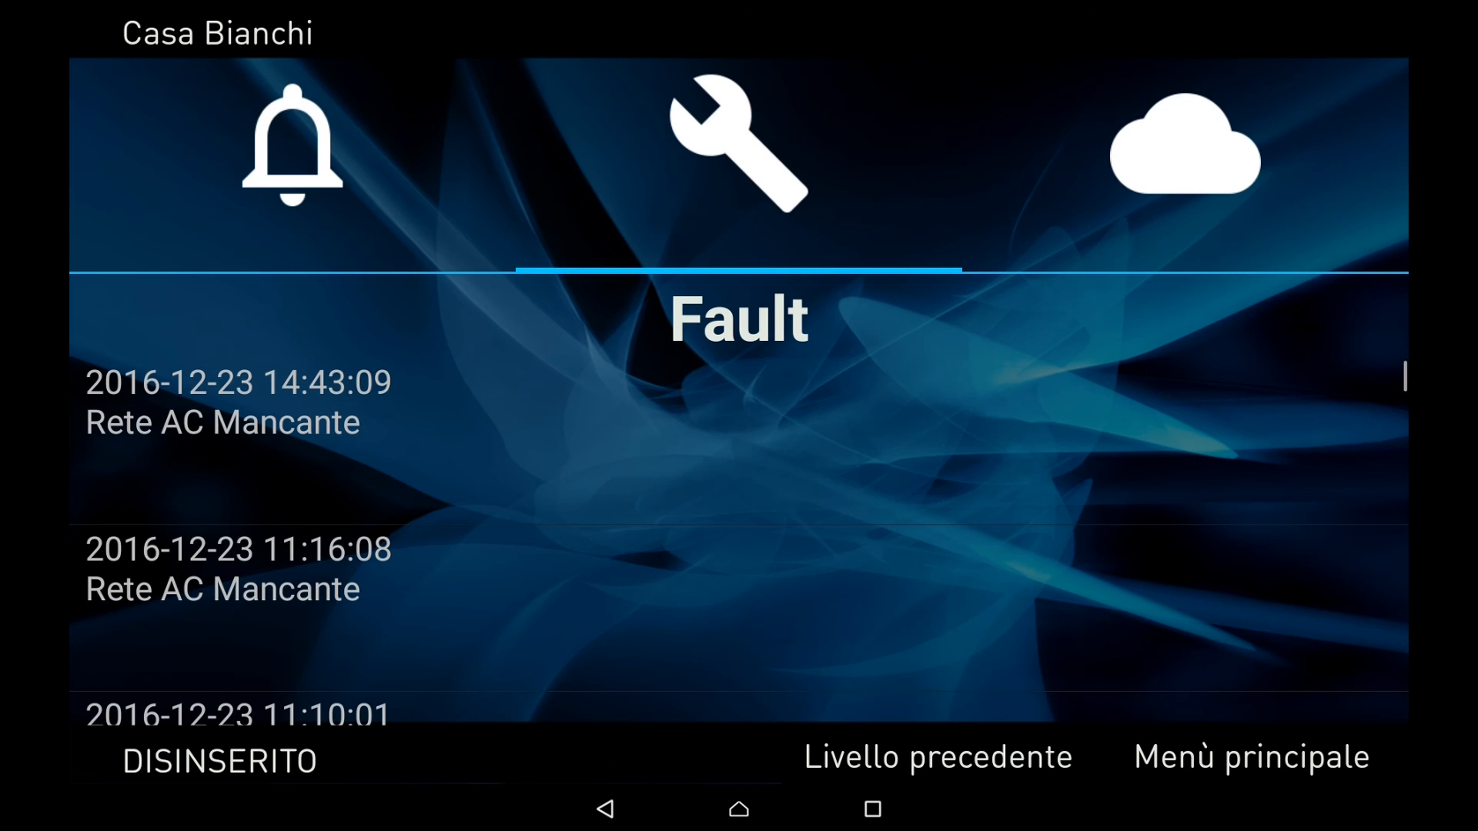
click(1194, 167)
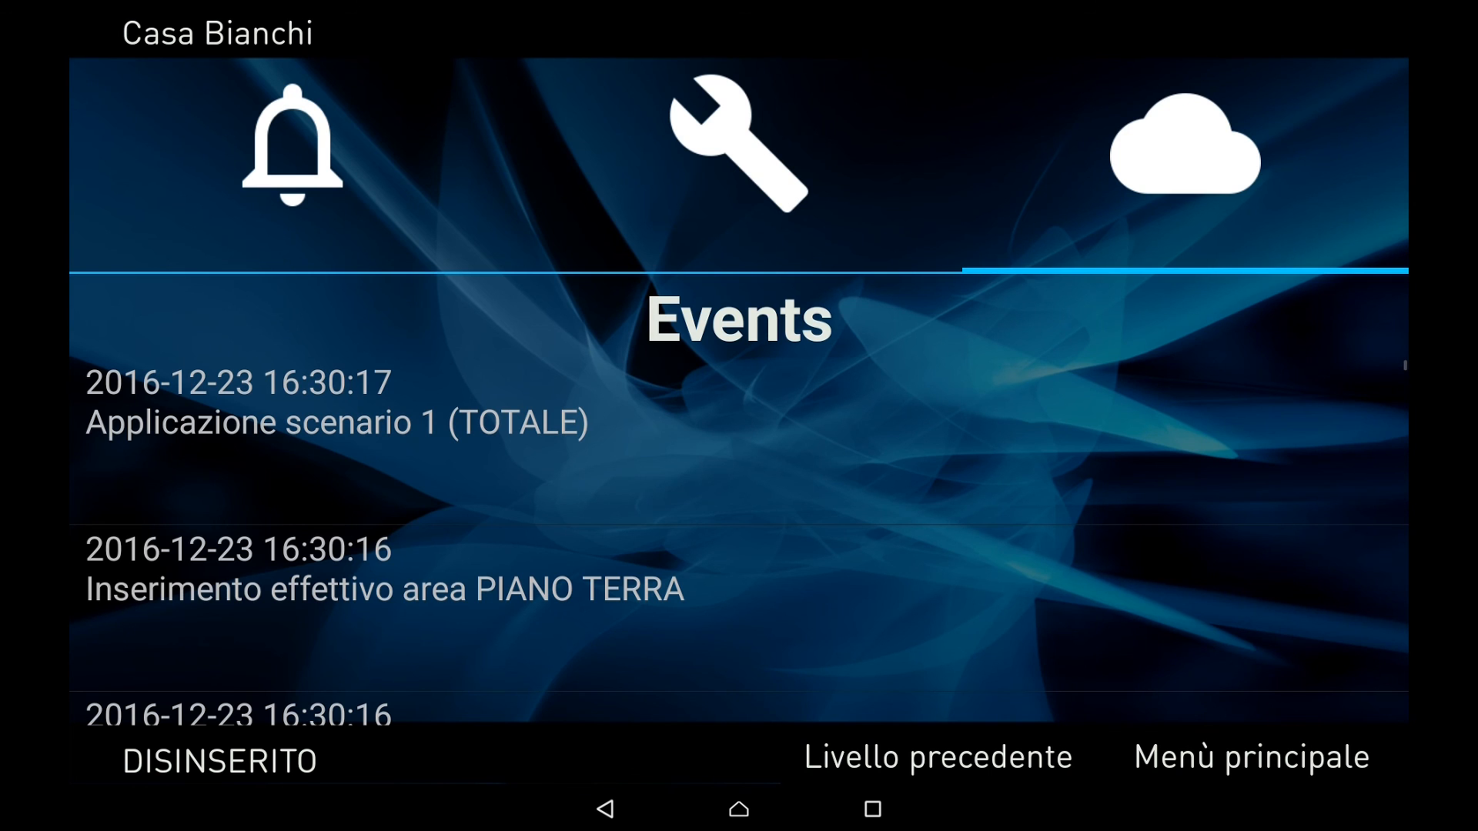
click(1251, 758)
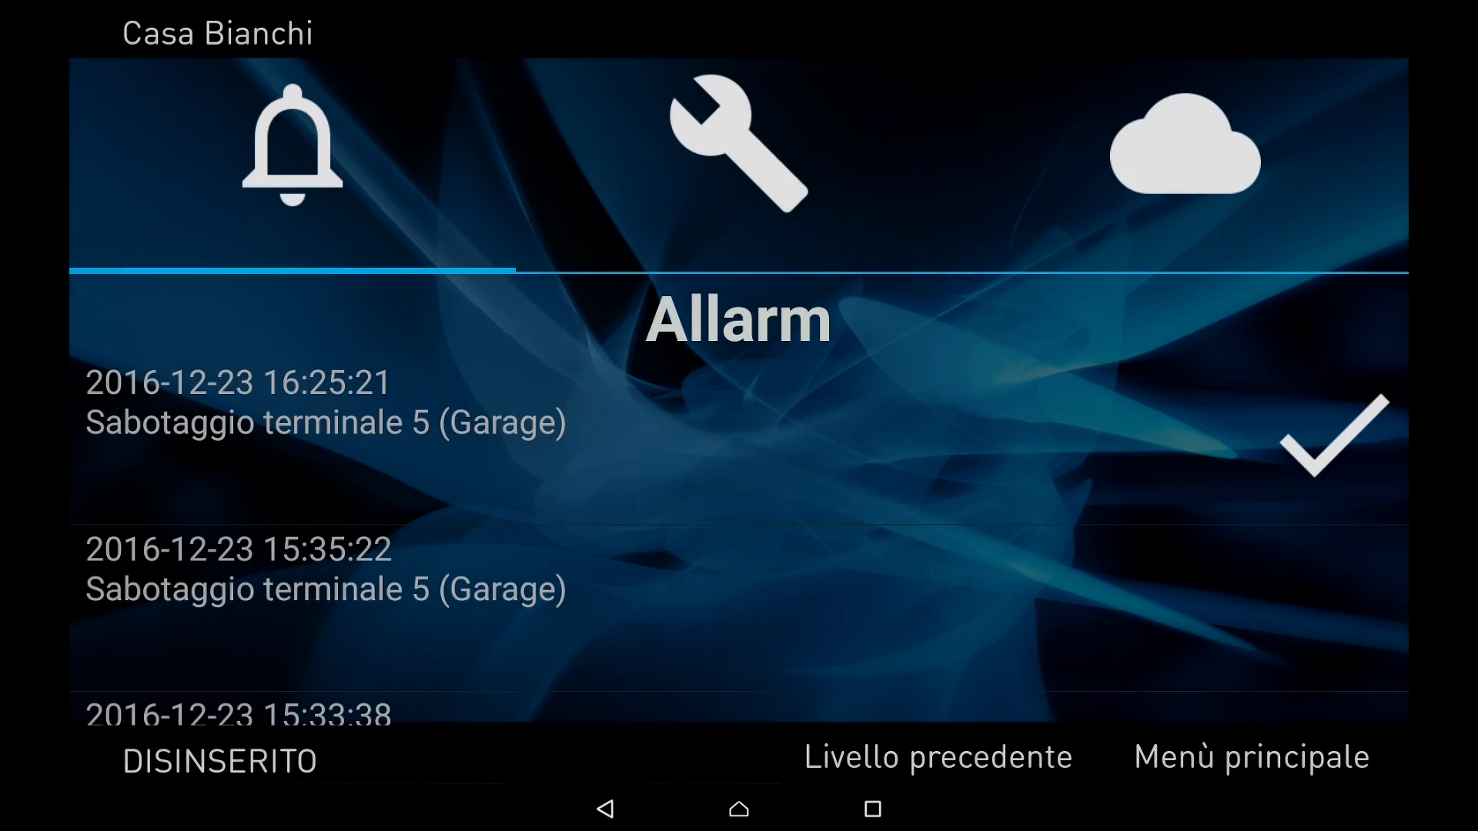
click(737, 140)
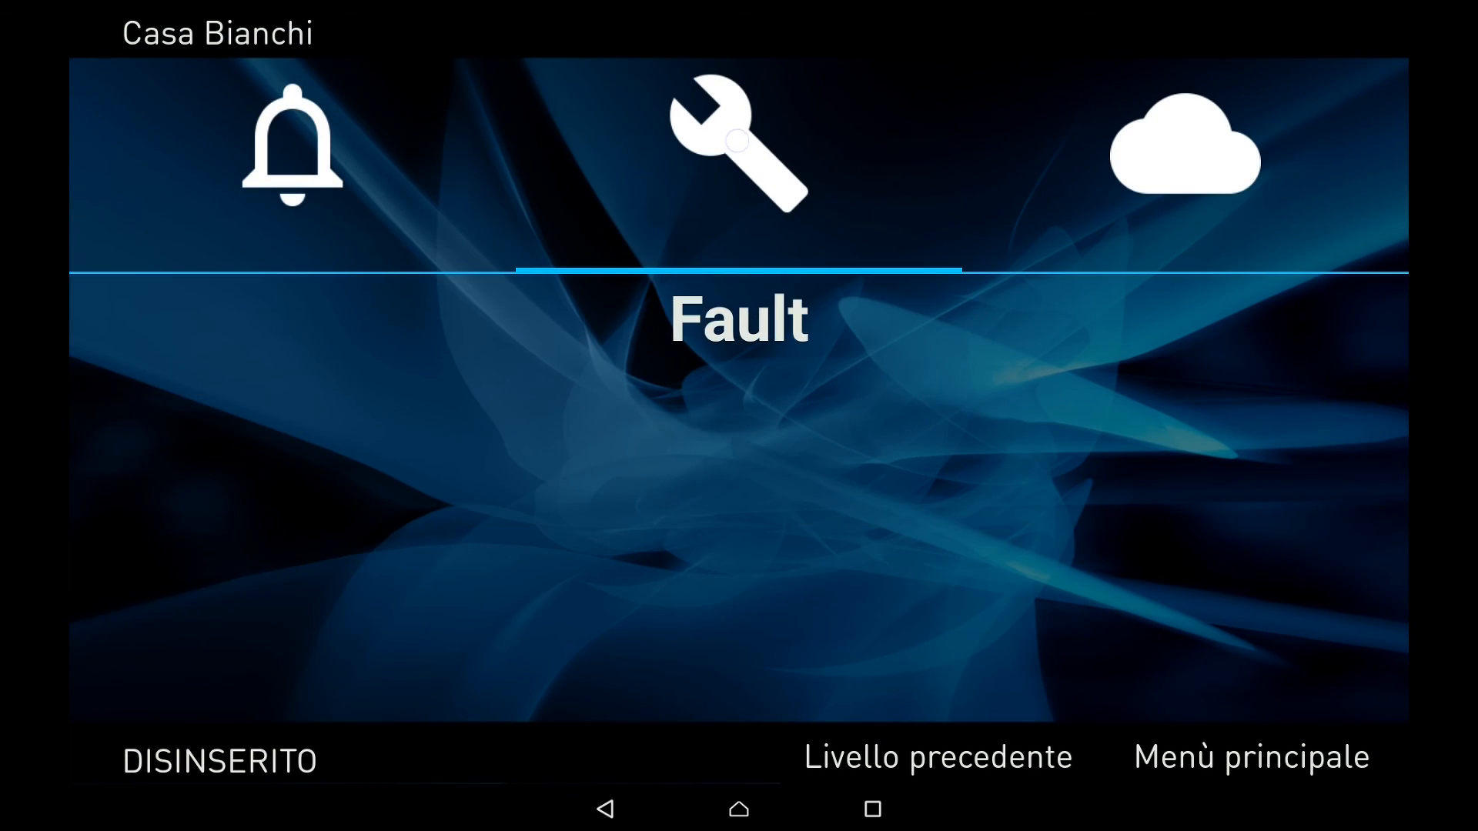
Leave the app and fill the My INIM login with the saved account e-mail
click(739, 809)
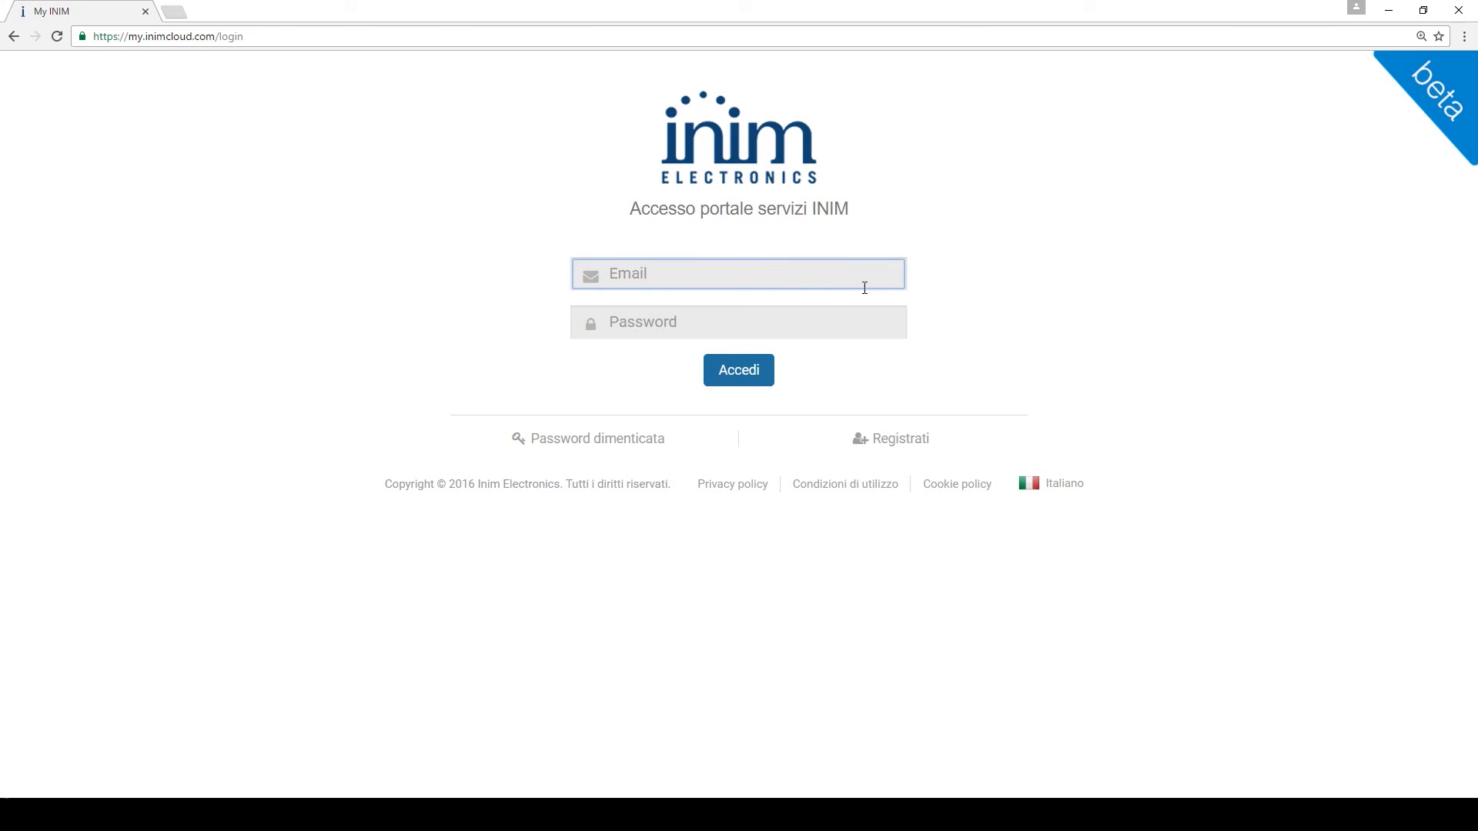
click(864, 287)
click(853, 301)
Sign in with the account password and check Profilo's Dispositivi mobili for the Lenovo TAB 2 A10-70L
text(p)
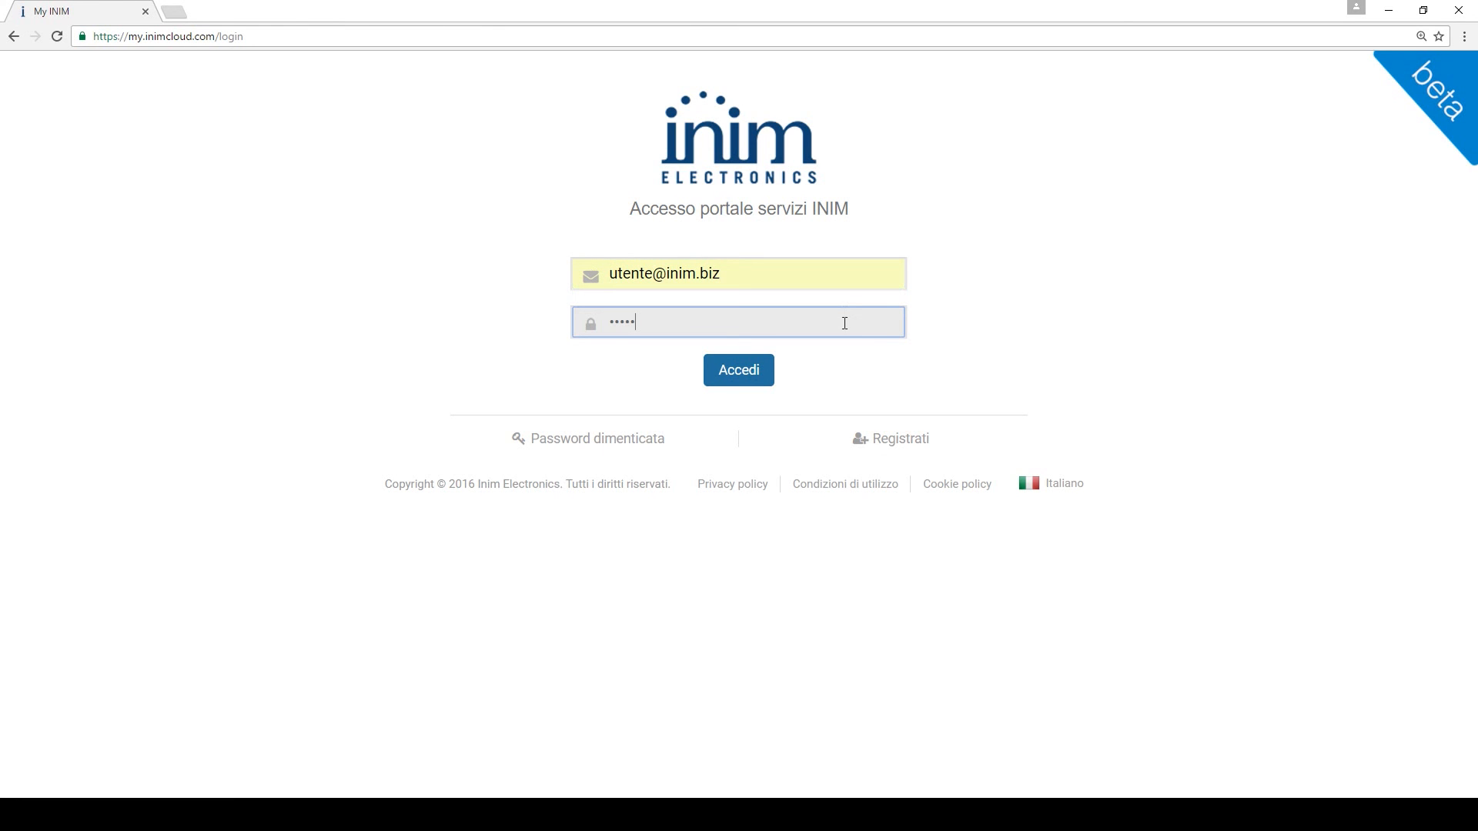
click(765, 370)
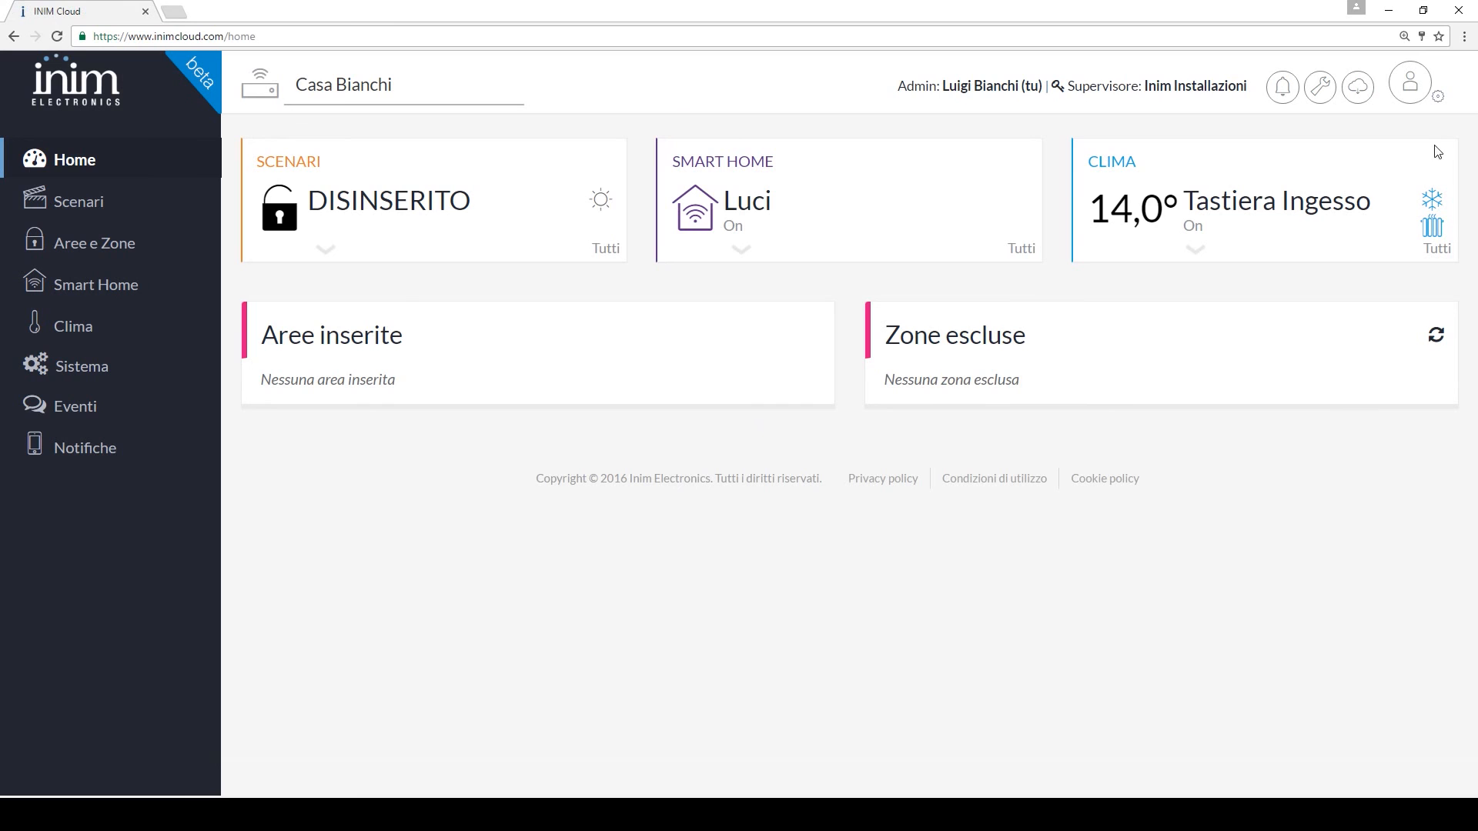
click(1444, 108)
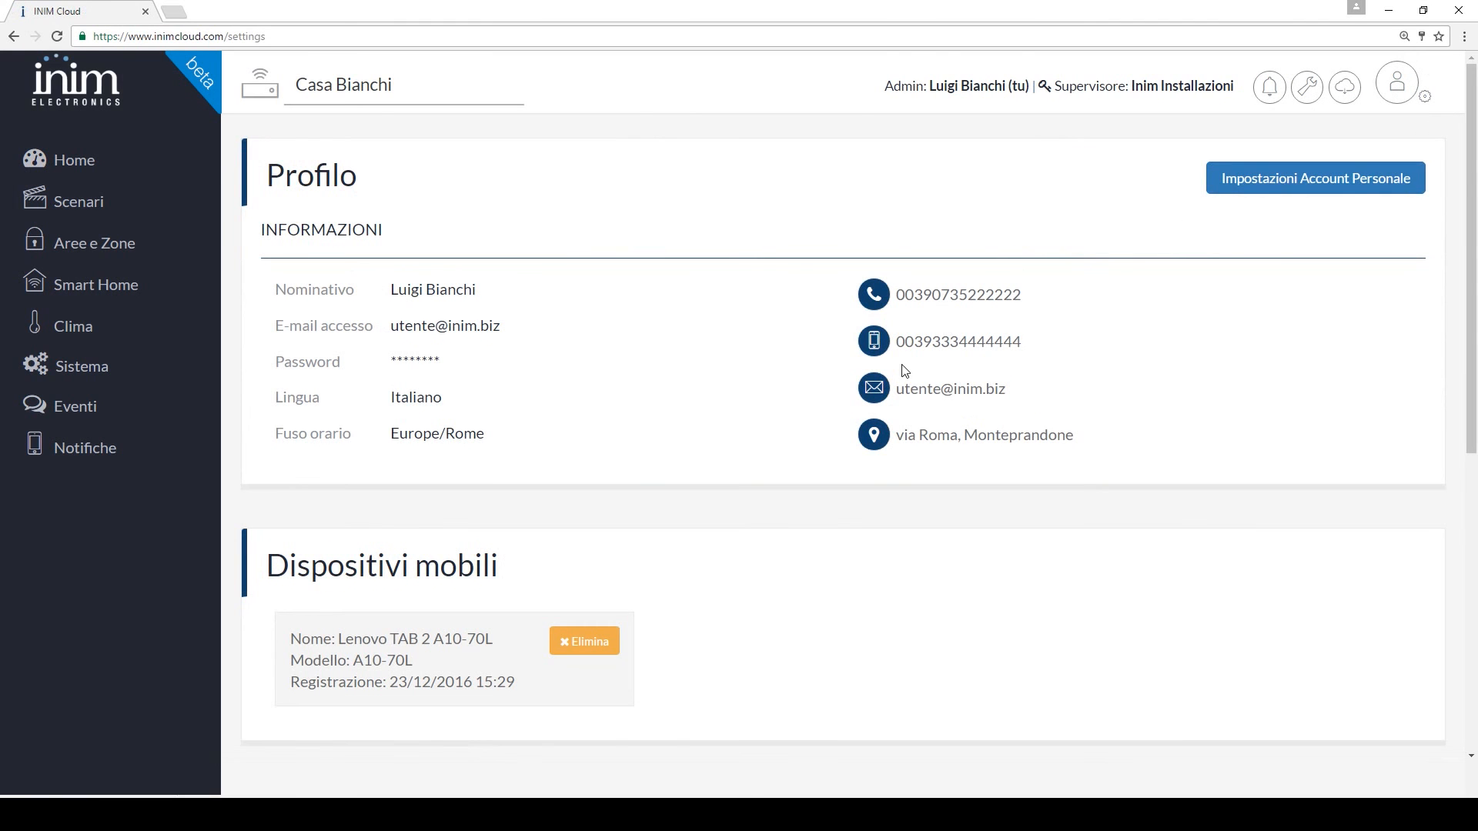
scroll(868, 368, down, 3)
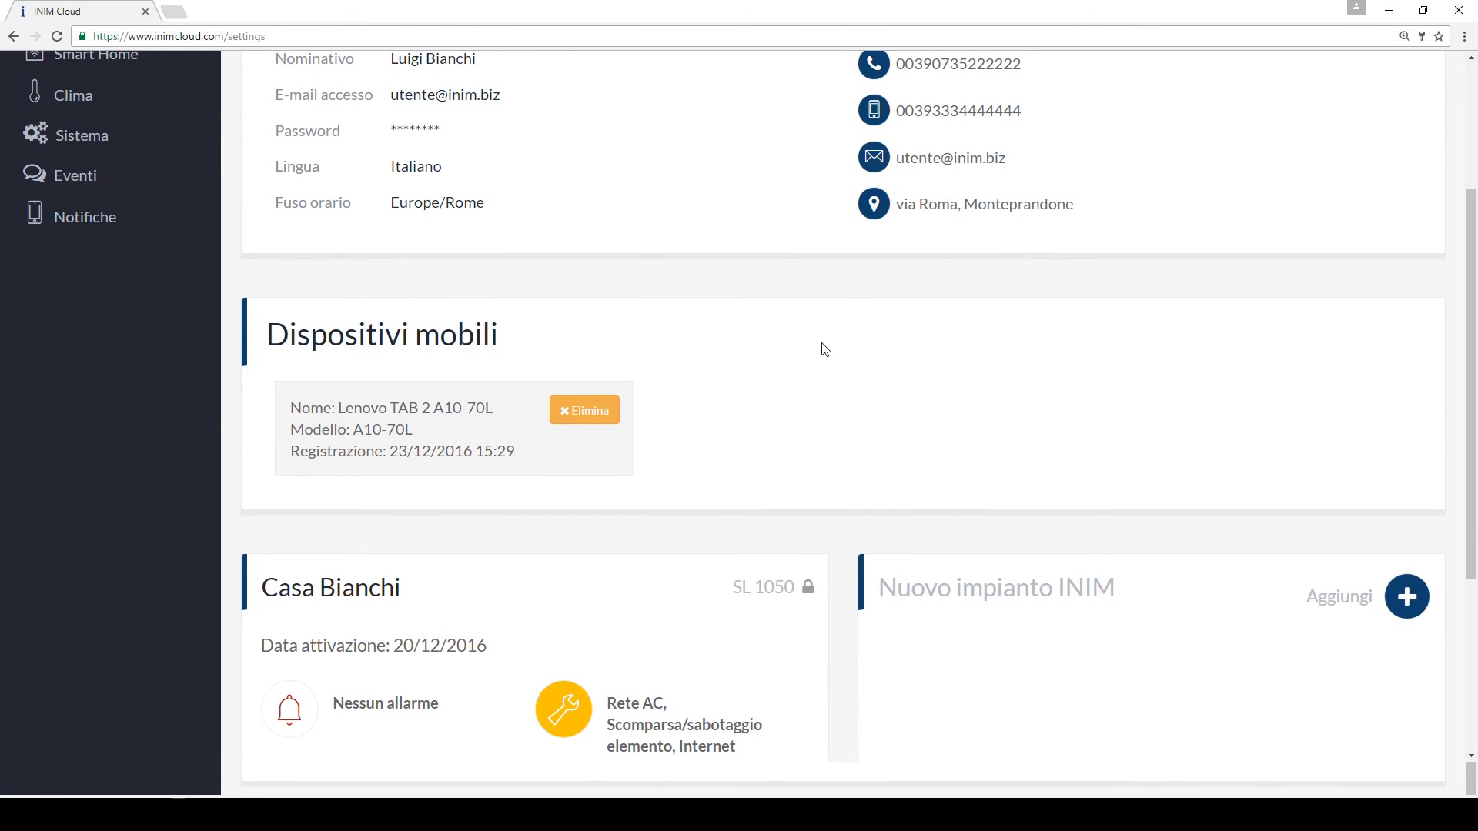